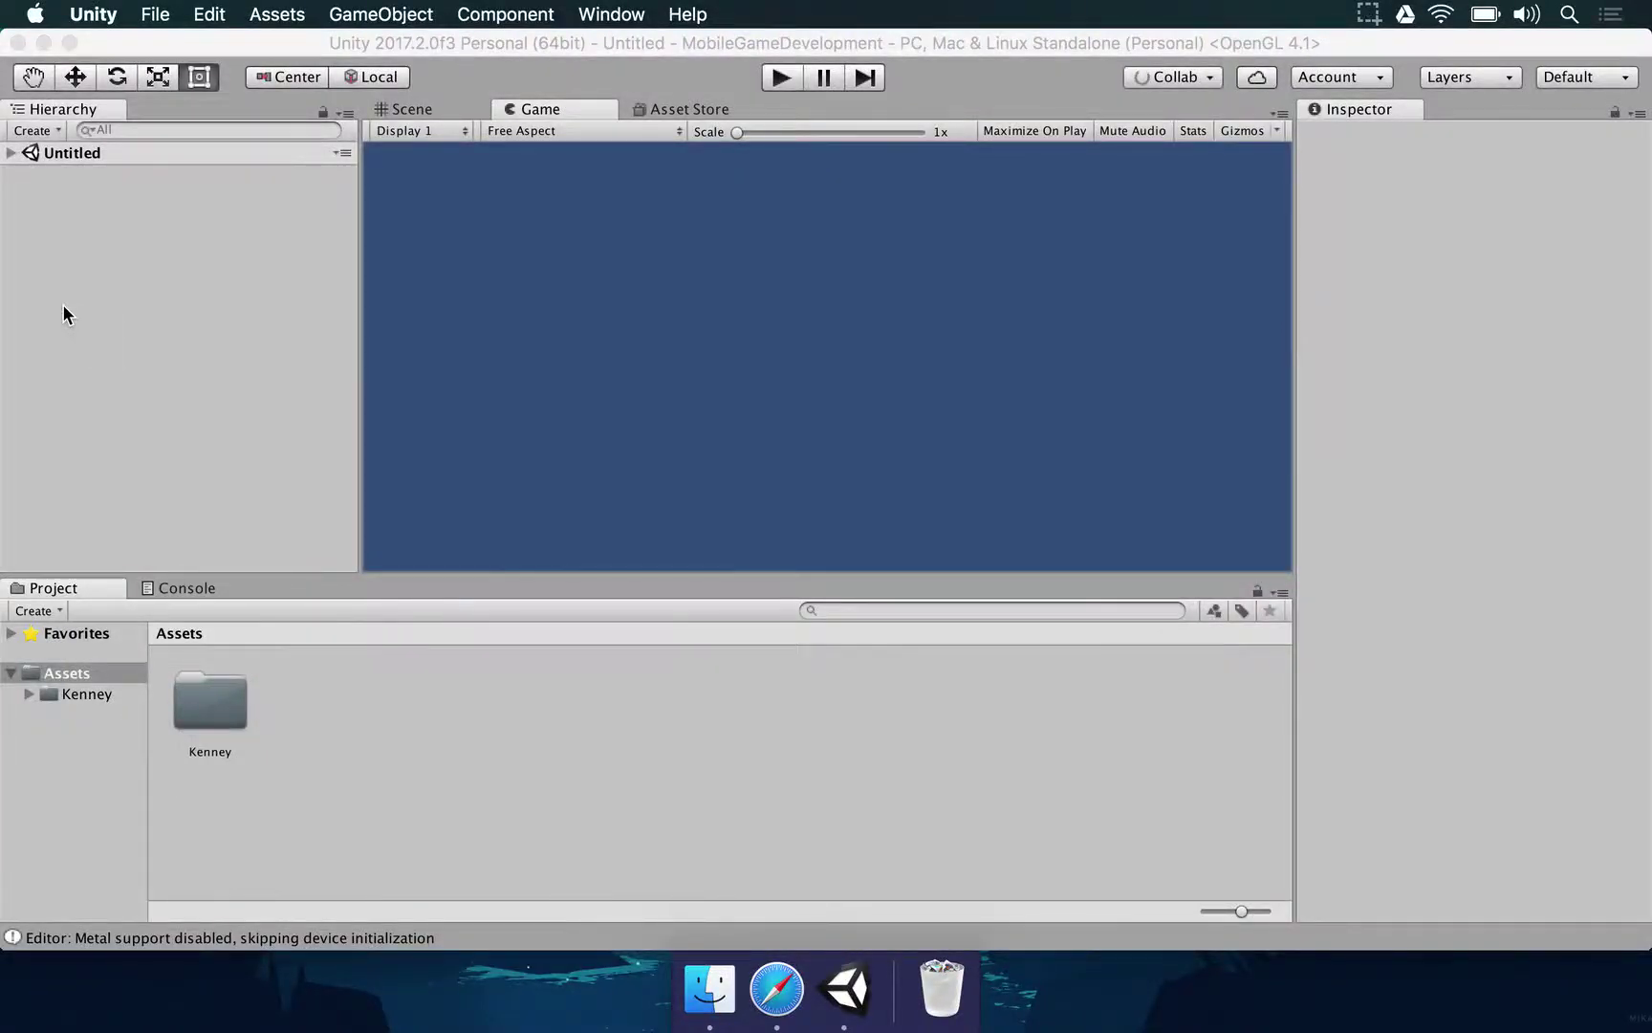
# Expand the Untitled scene, select its Main Camera and display it in the Scene view
pyautogui.click(9, 154)
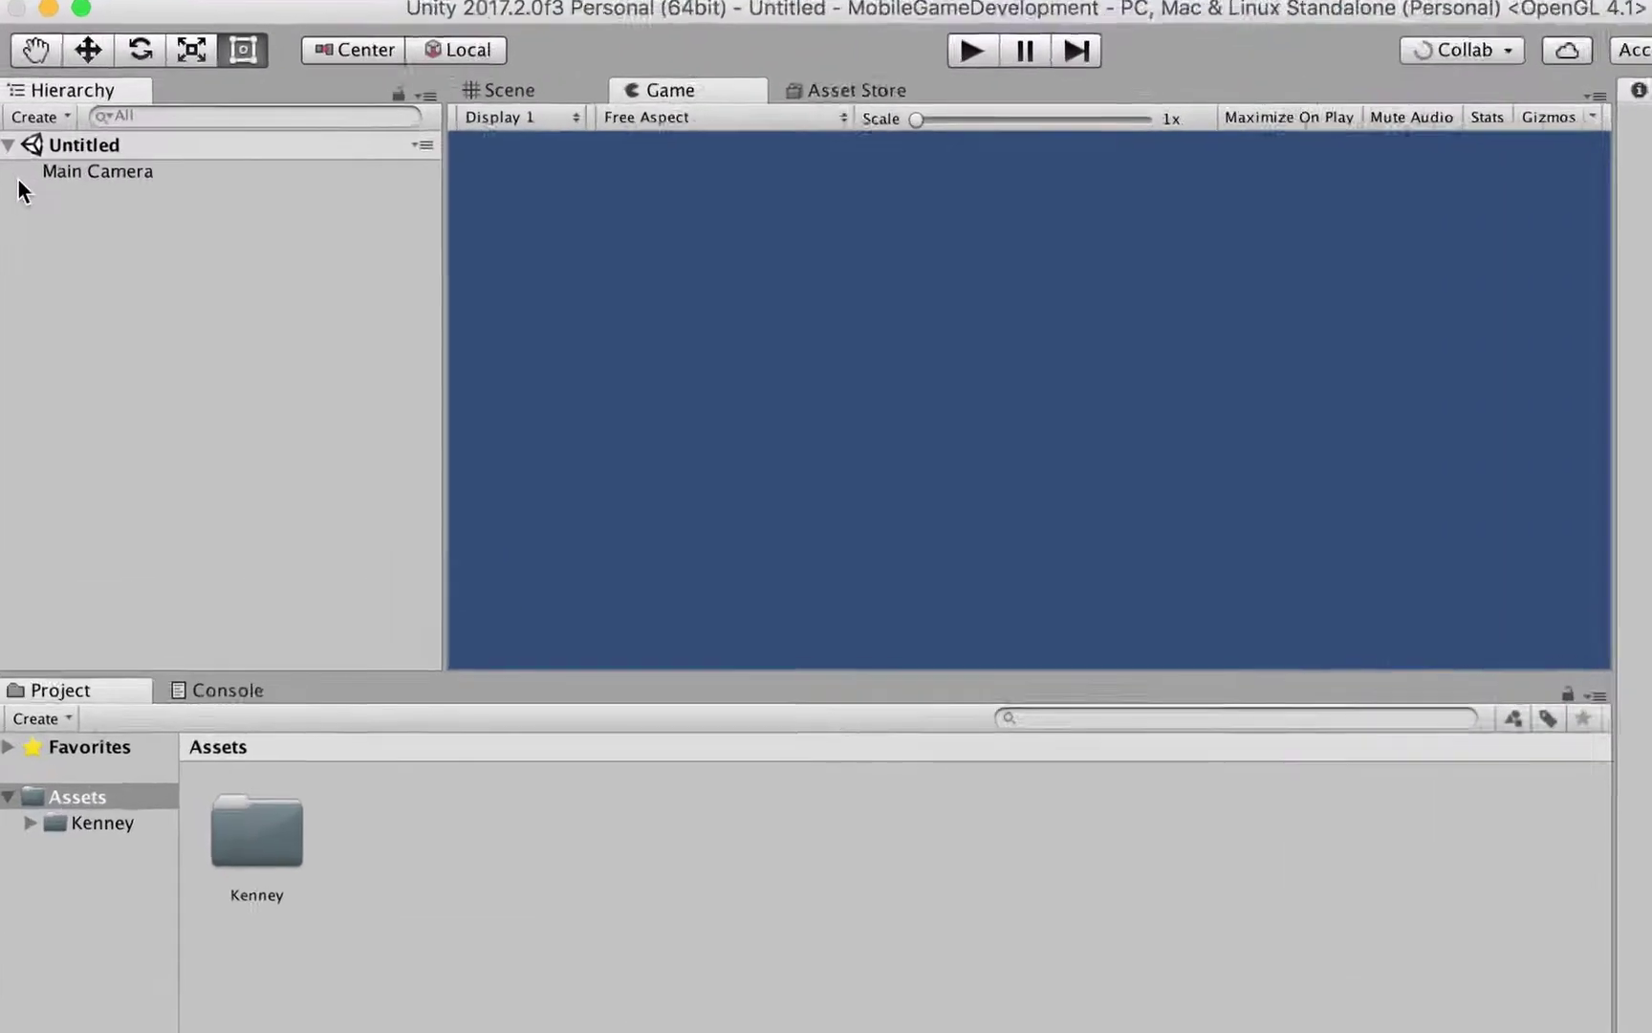
pyautogui.click(27, 175)
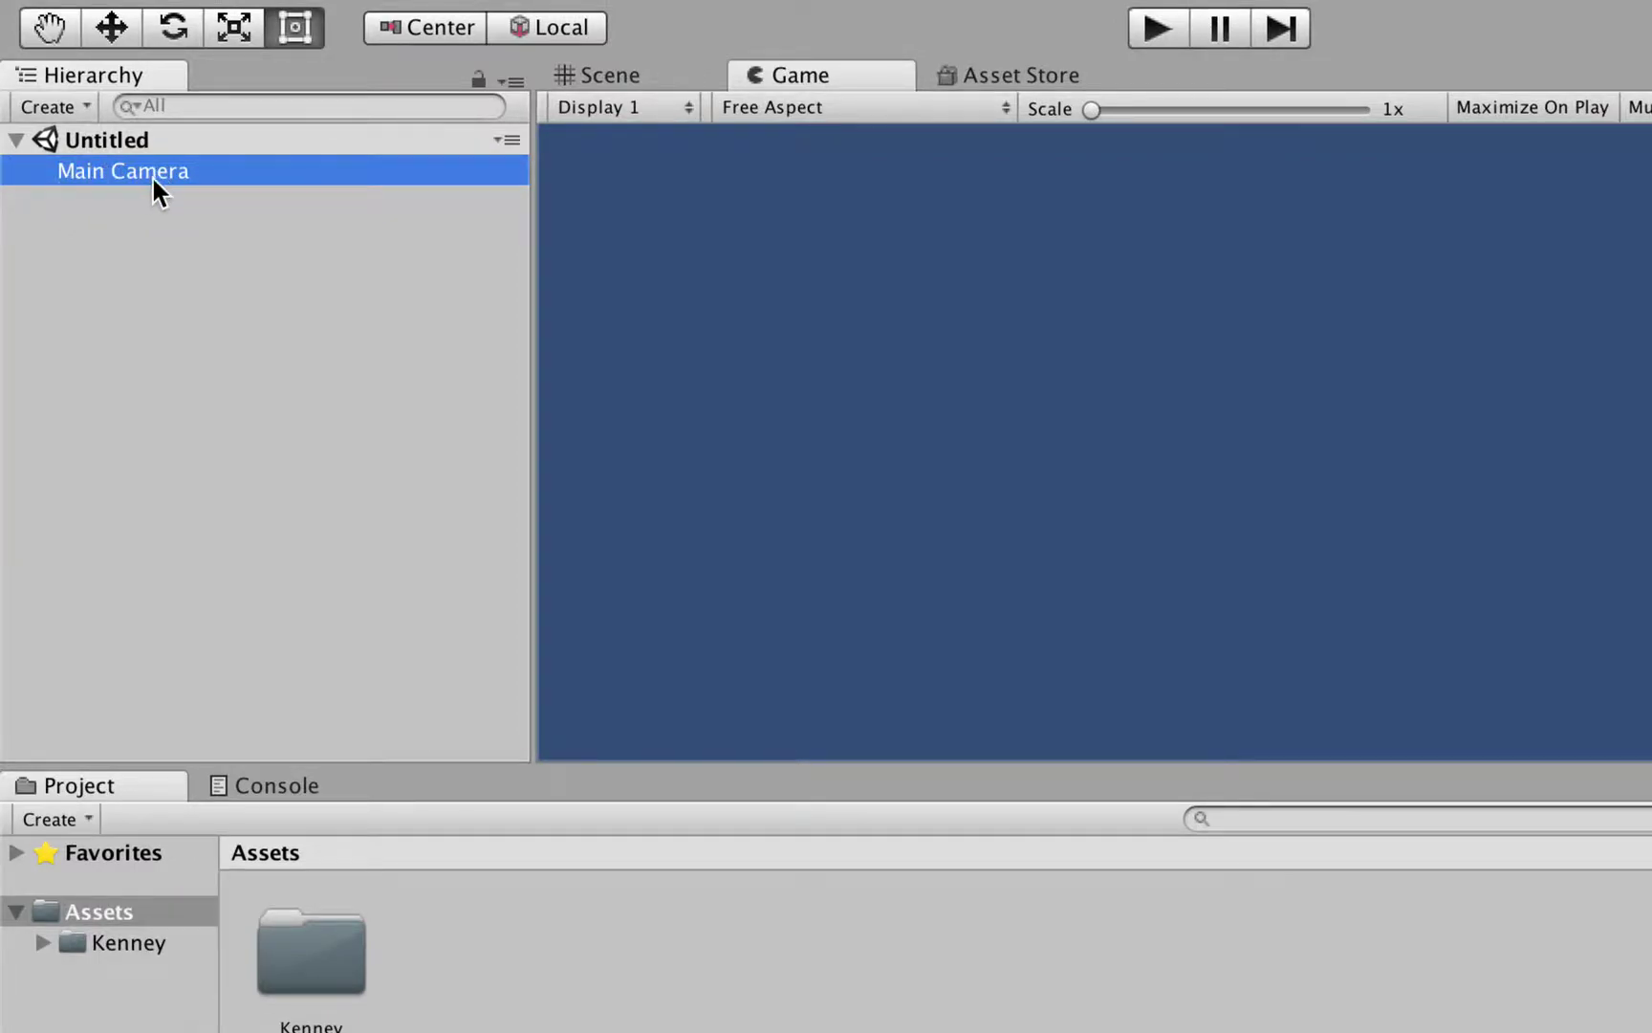
pyautogui.click(674, 75)
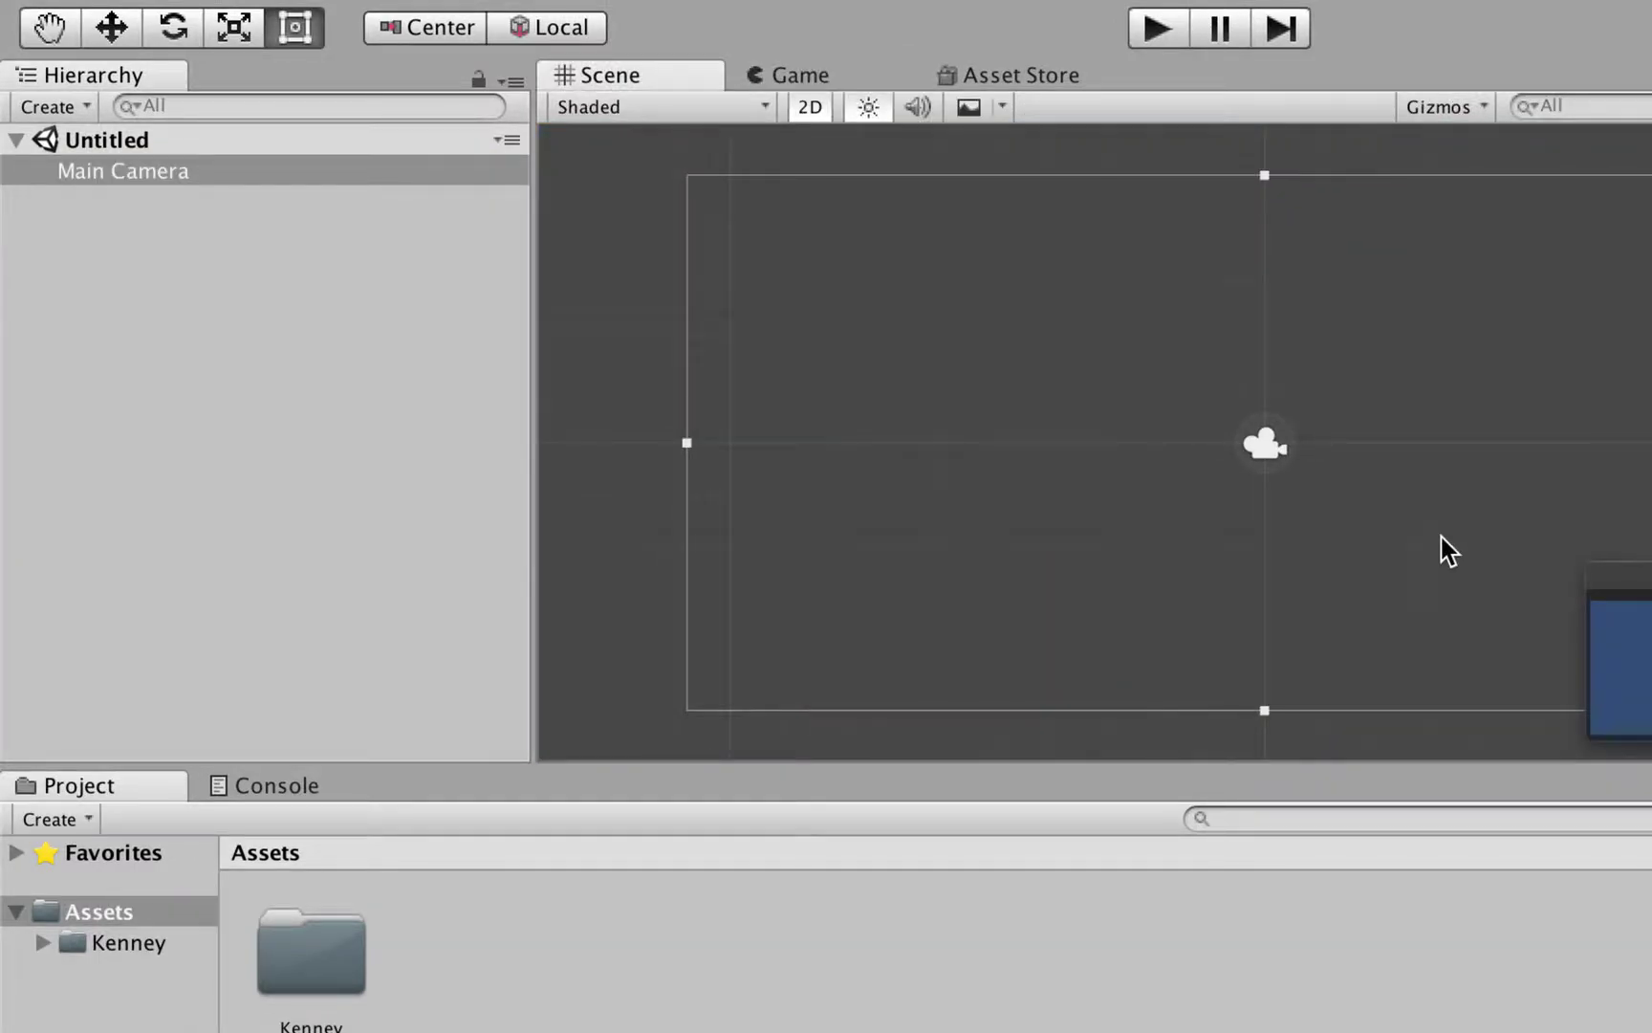
pyautogui.scroll(-2, 1434, 540)
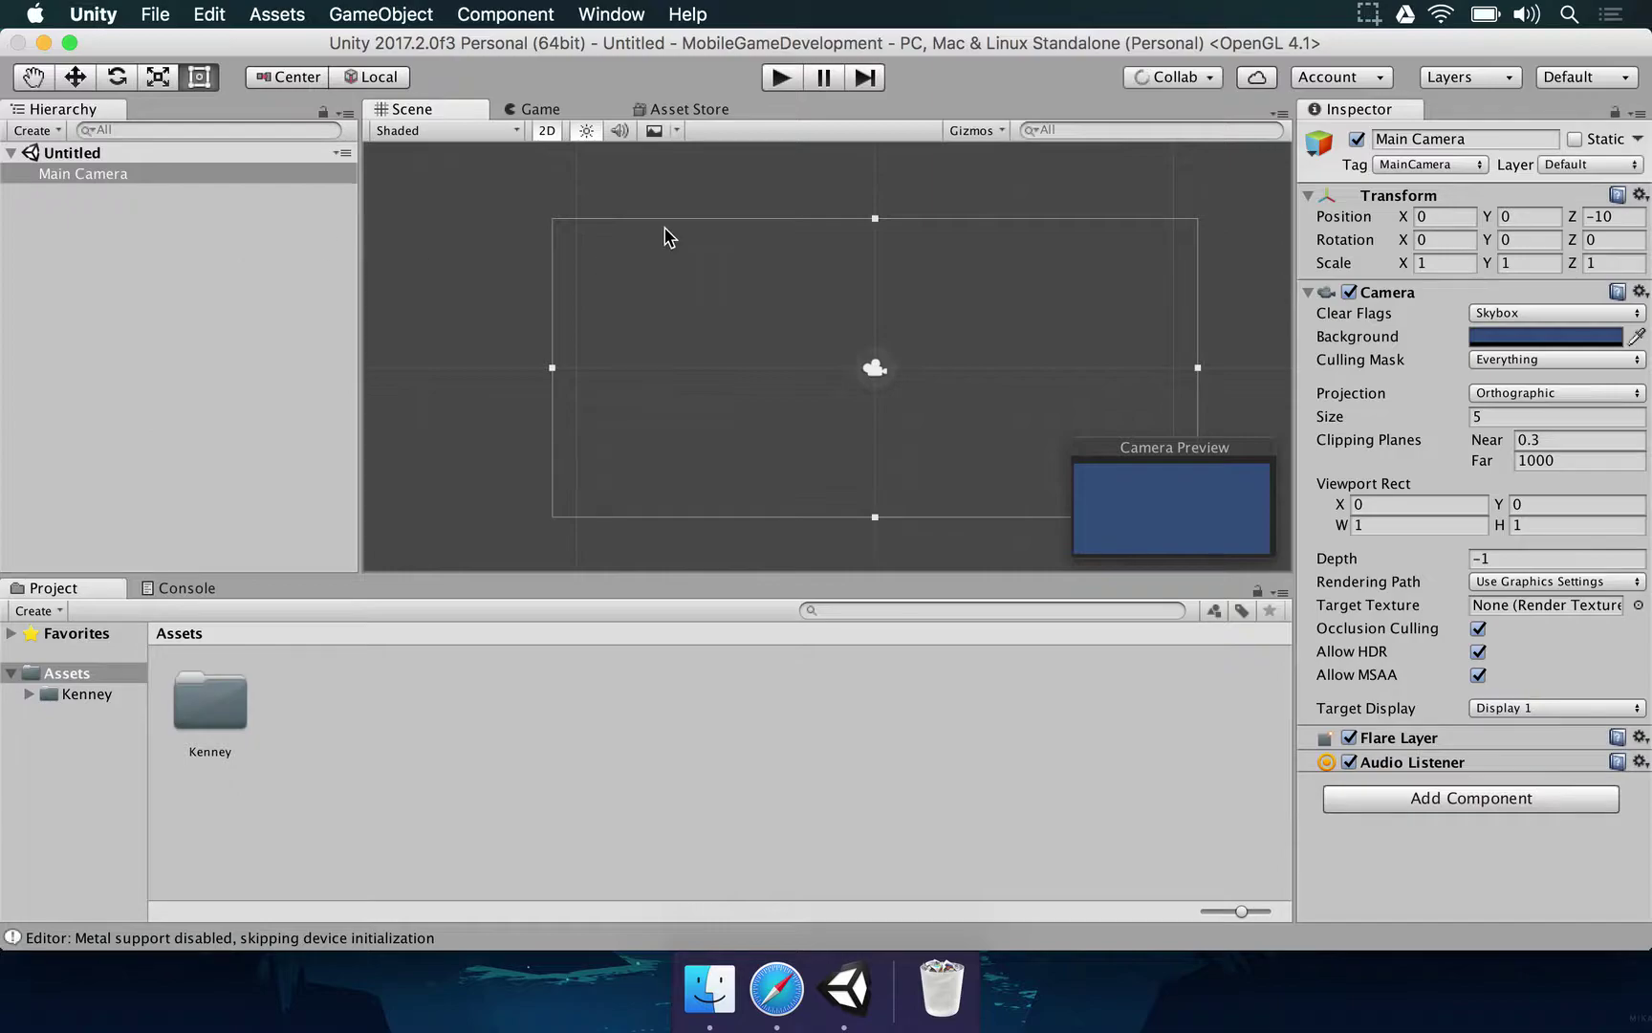
pyautogui.rightClick(73, 221)
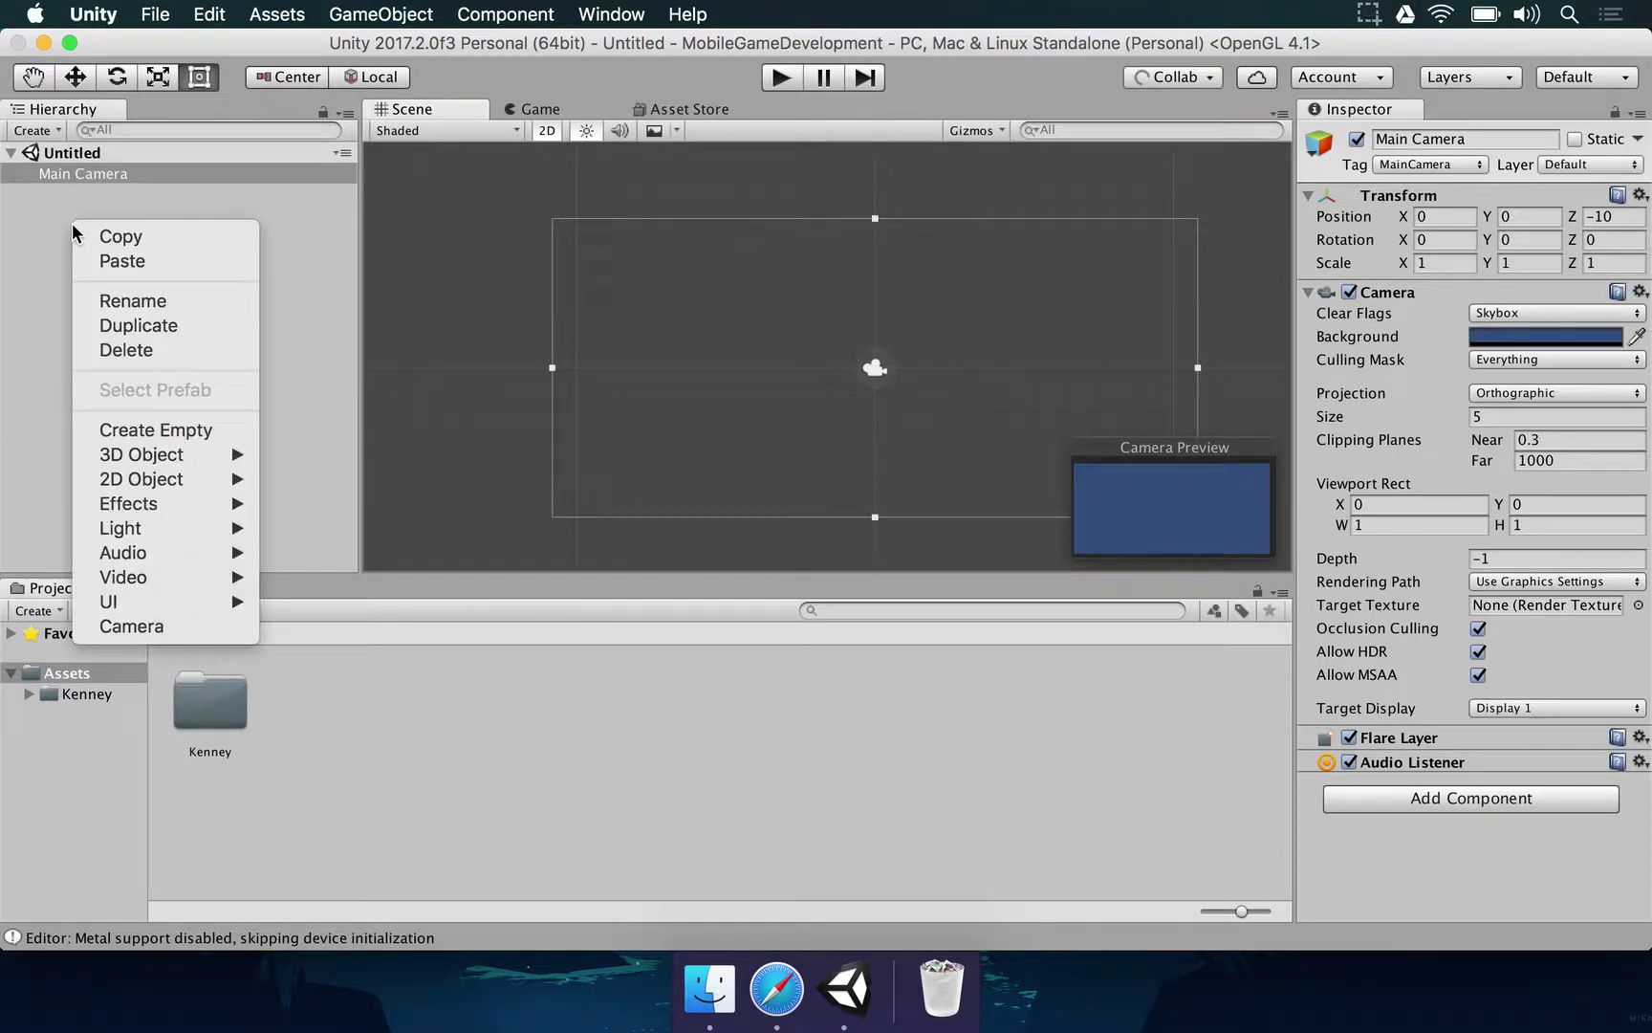
pyautogui.moveTo(148, 480)
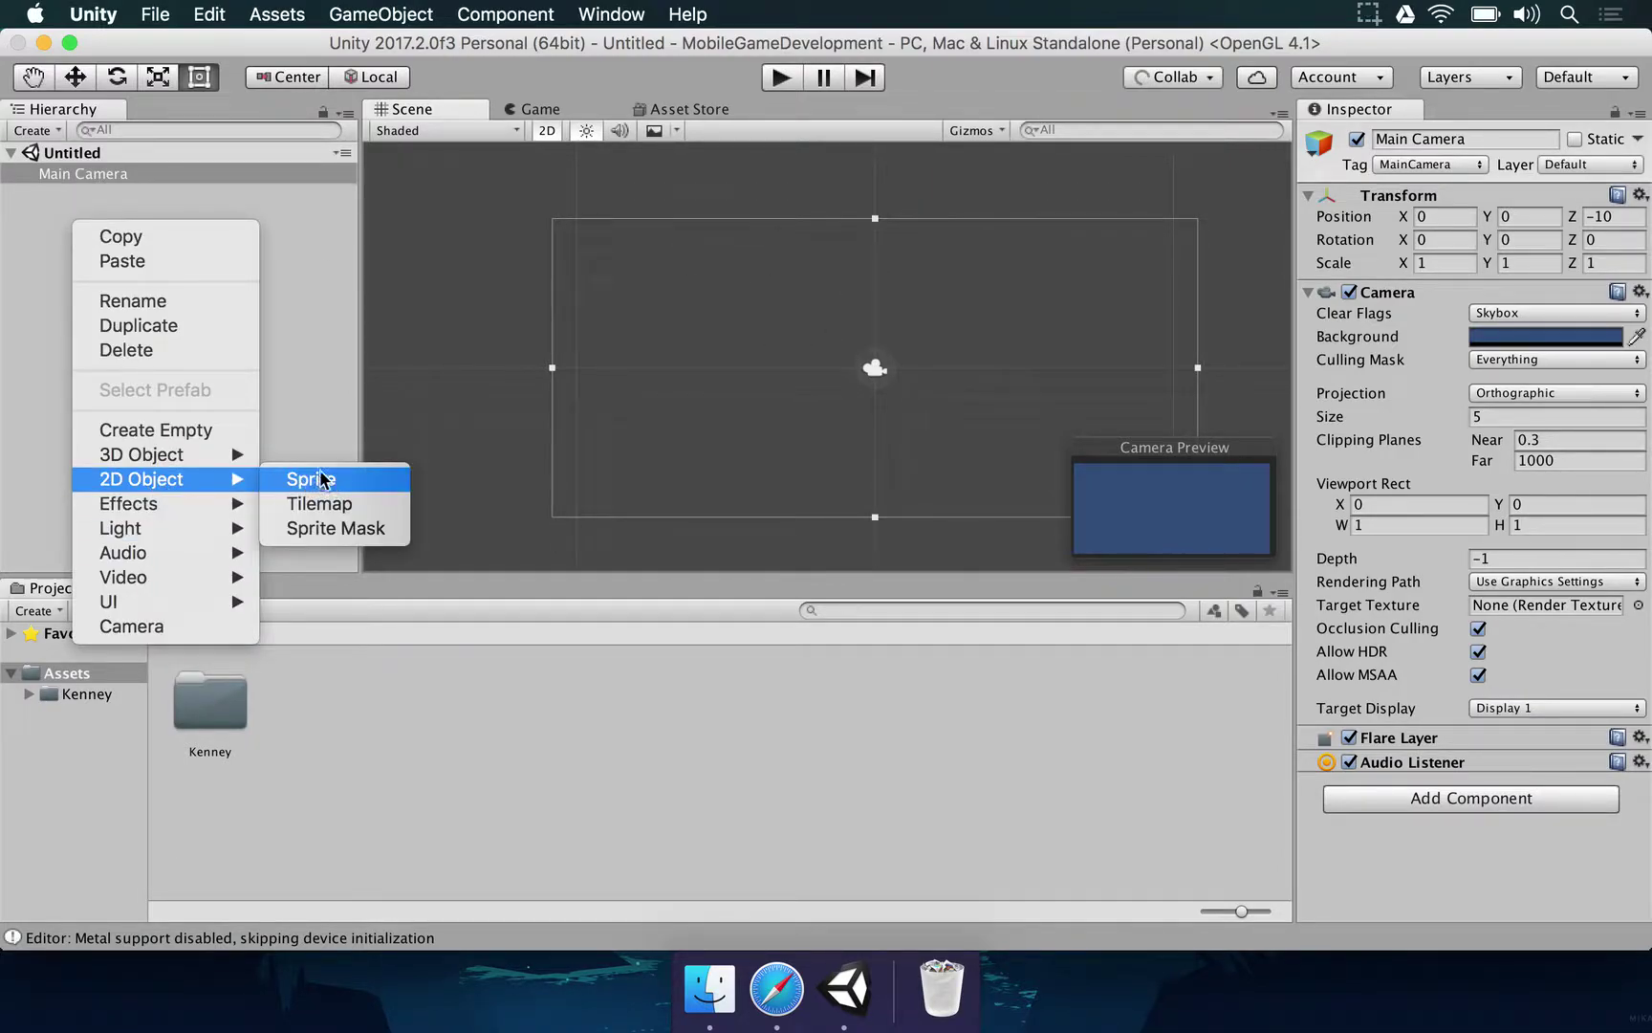
pyautogui.click(336, 354)
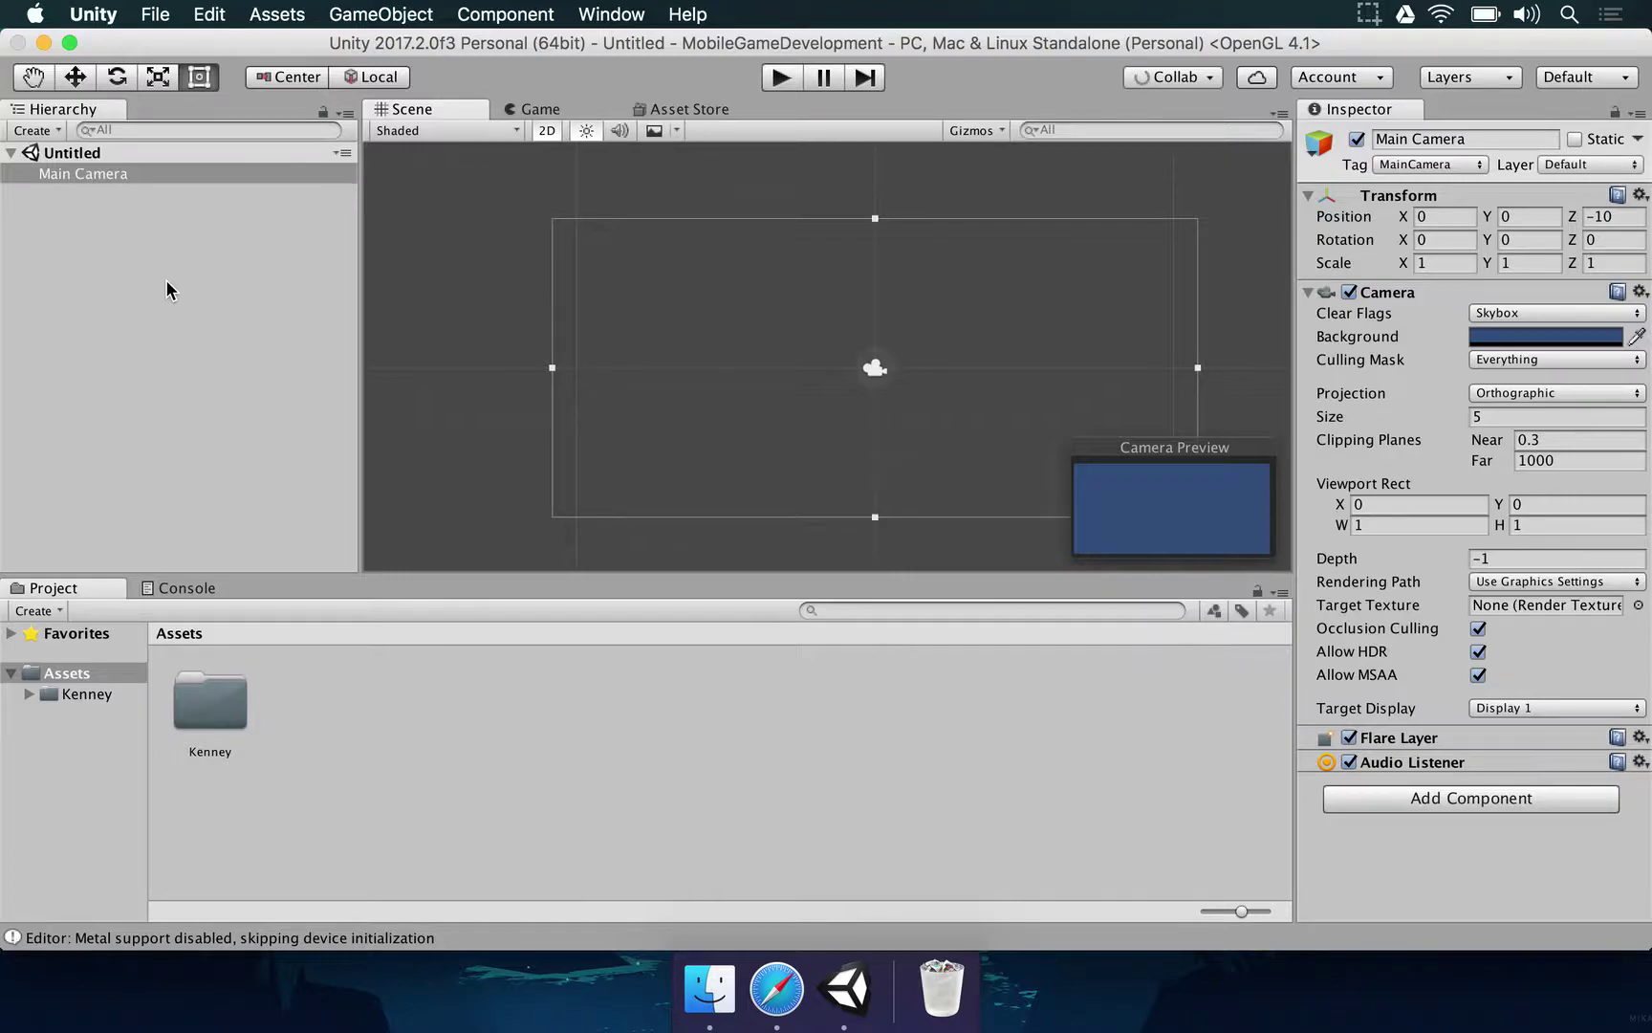
pyautogui.click(102, 237)
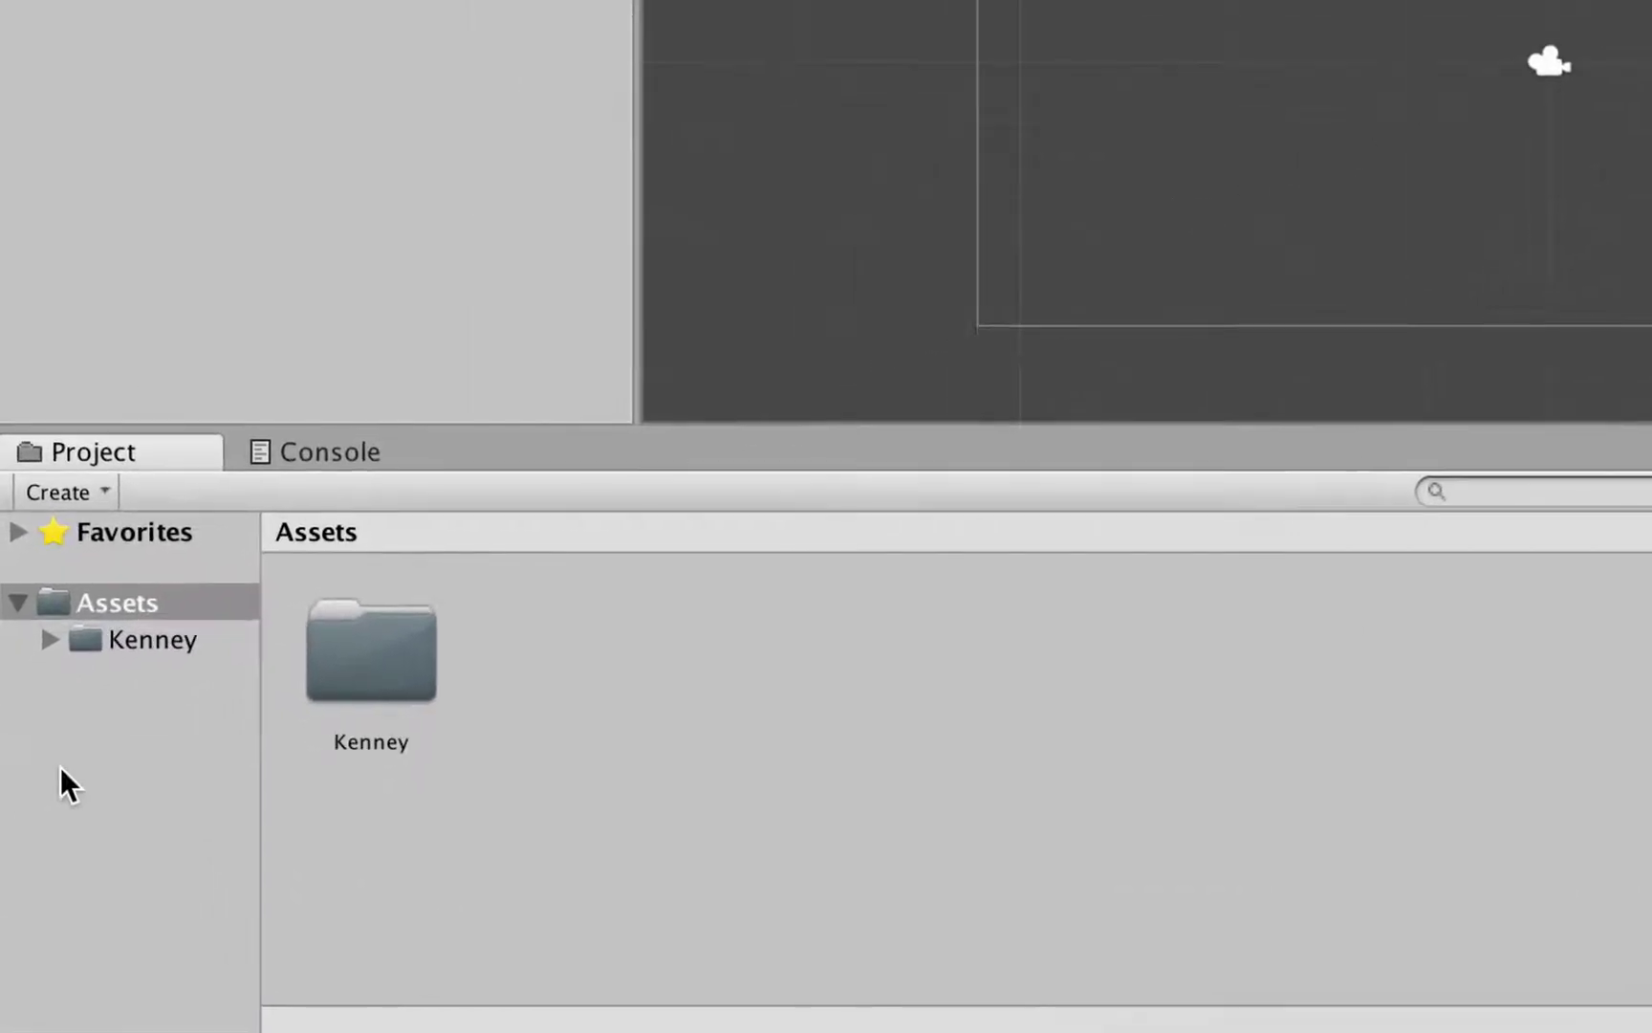
# Open the PNG folder inside Kenney's uipack_fixed assets and look through its UI sprites
pyautogui.click(238, 697)
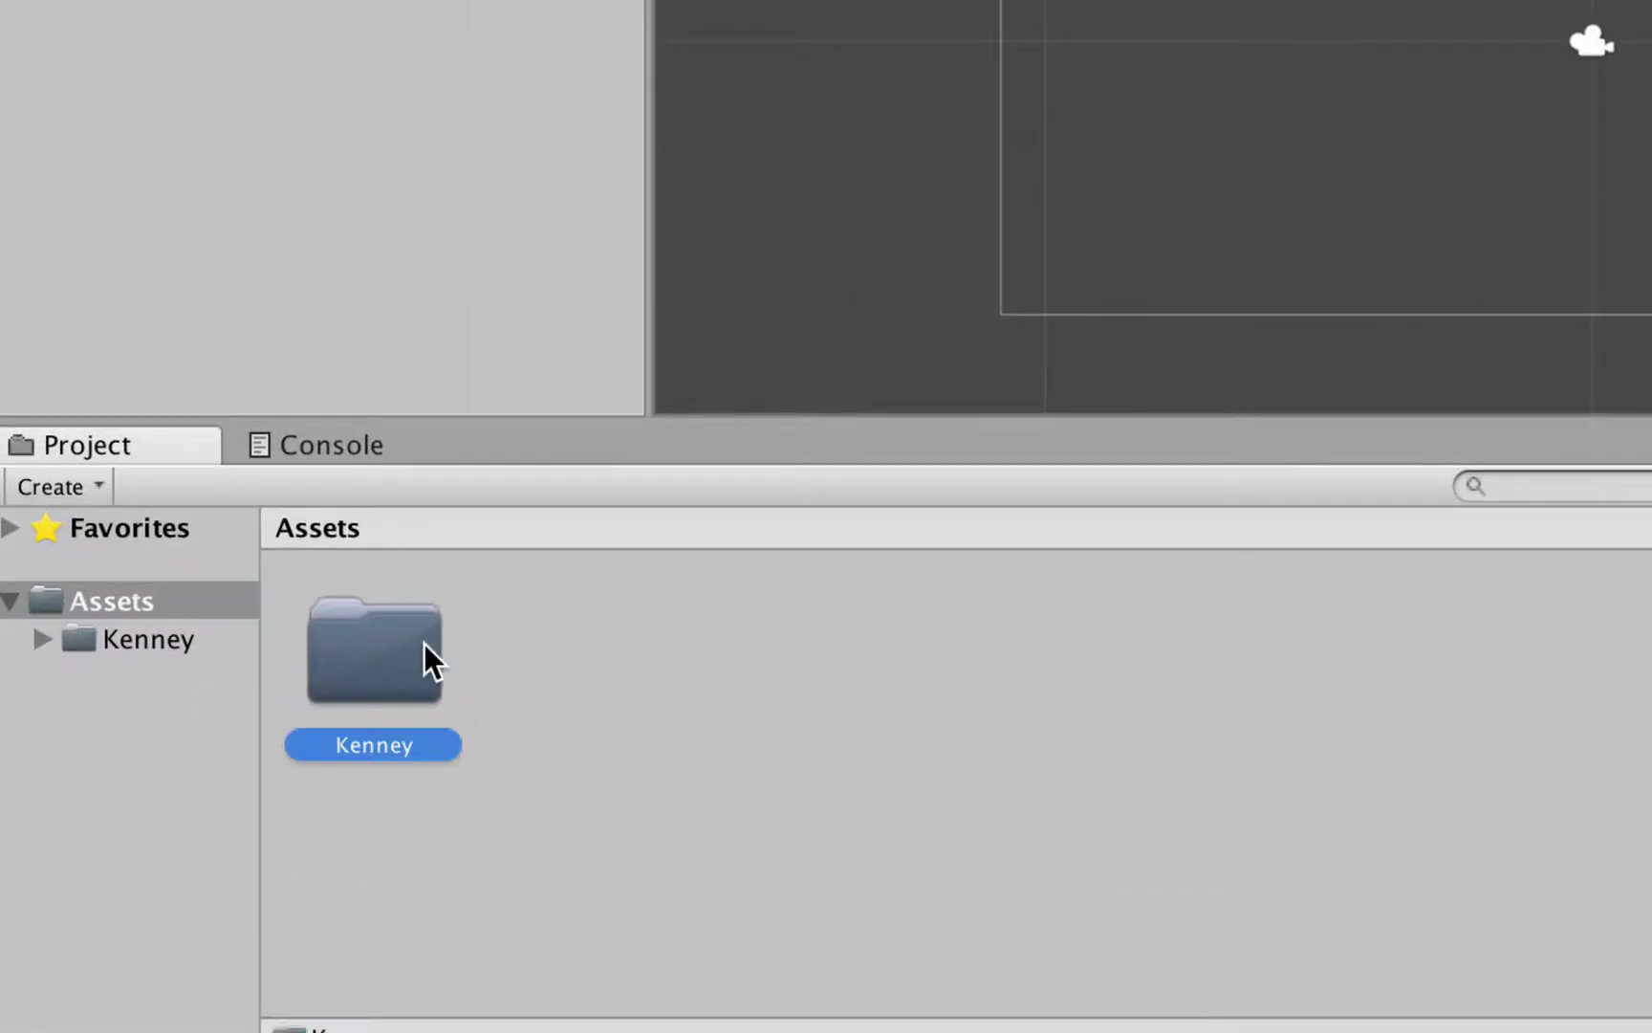
pyautogui.doubleClick(366, 649)
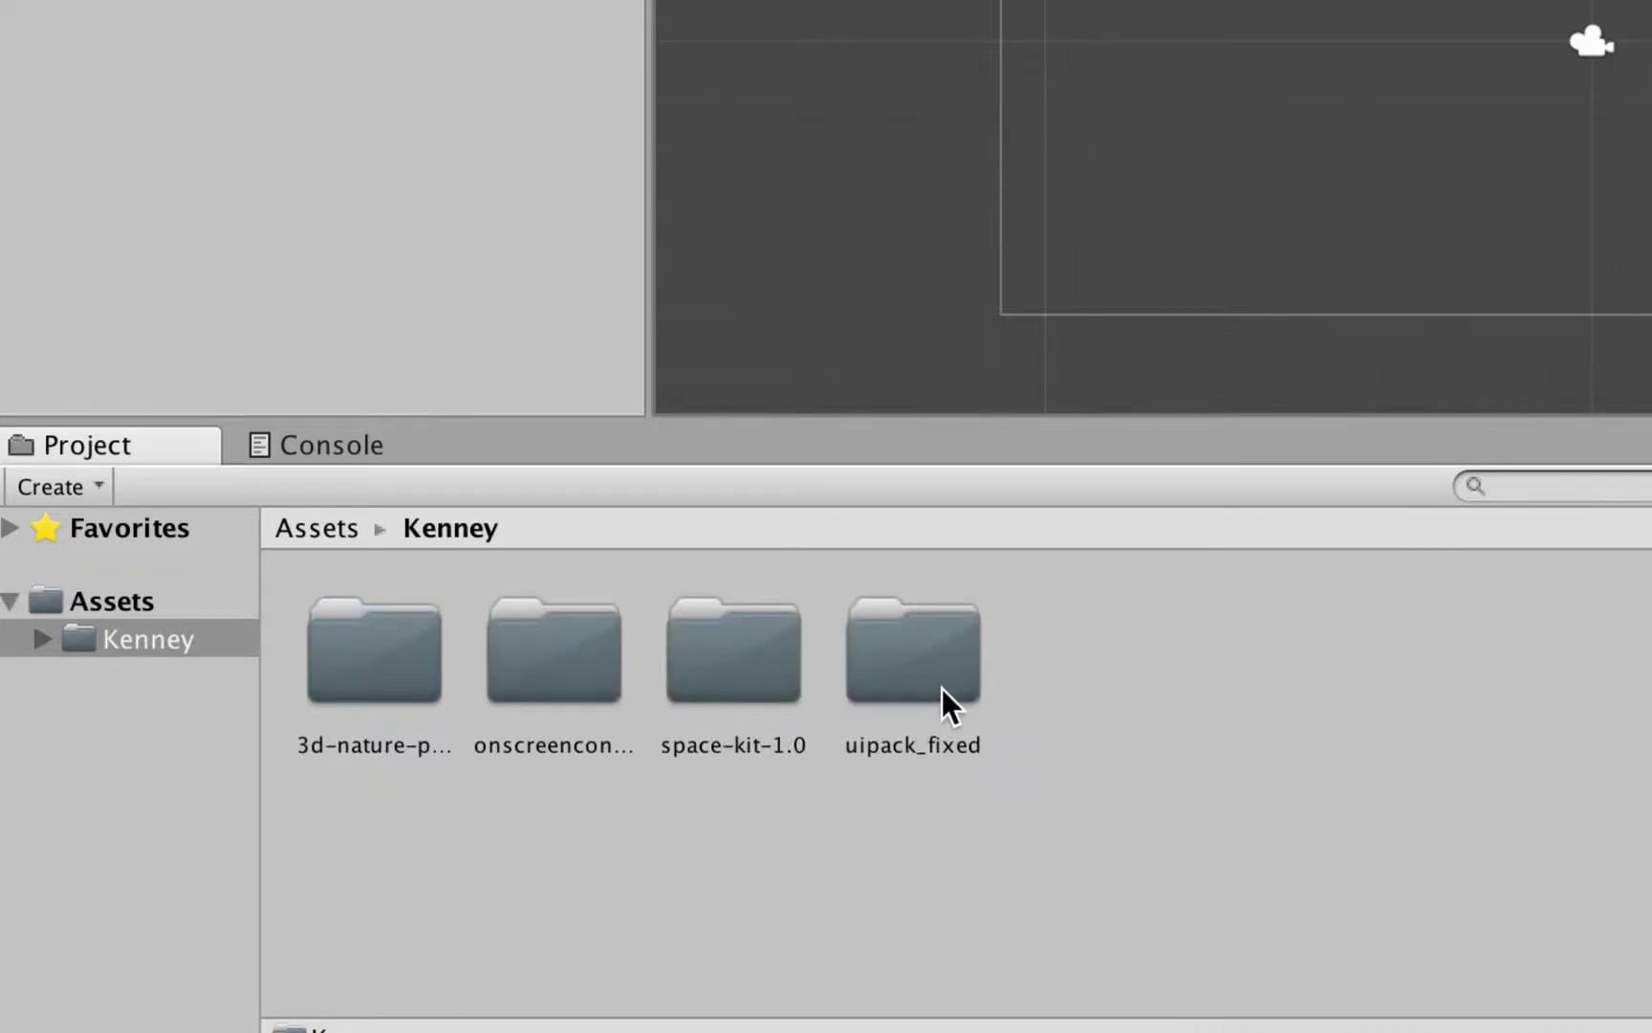
pyautogui.doubleClick(906, 676)
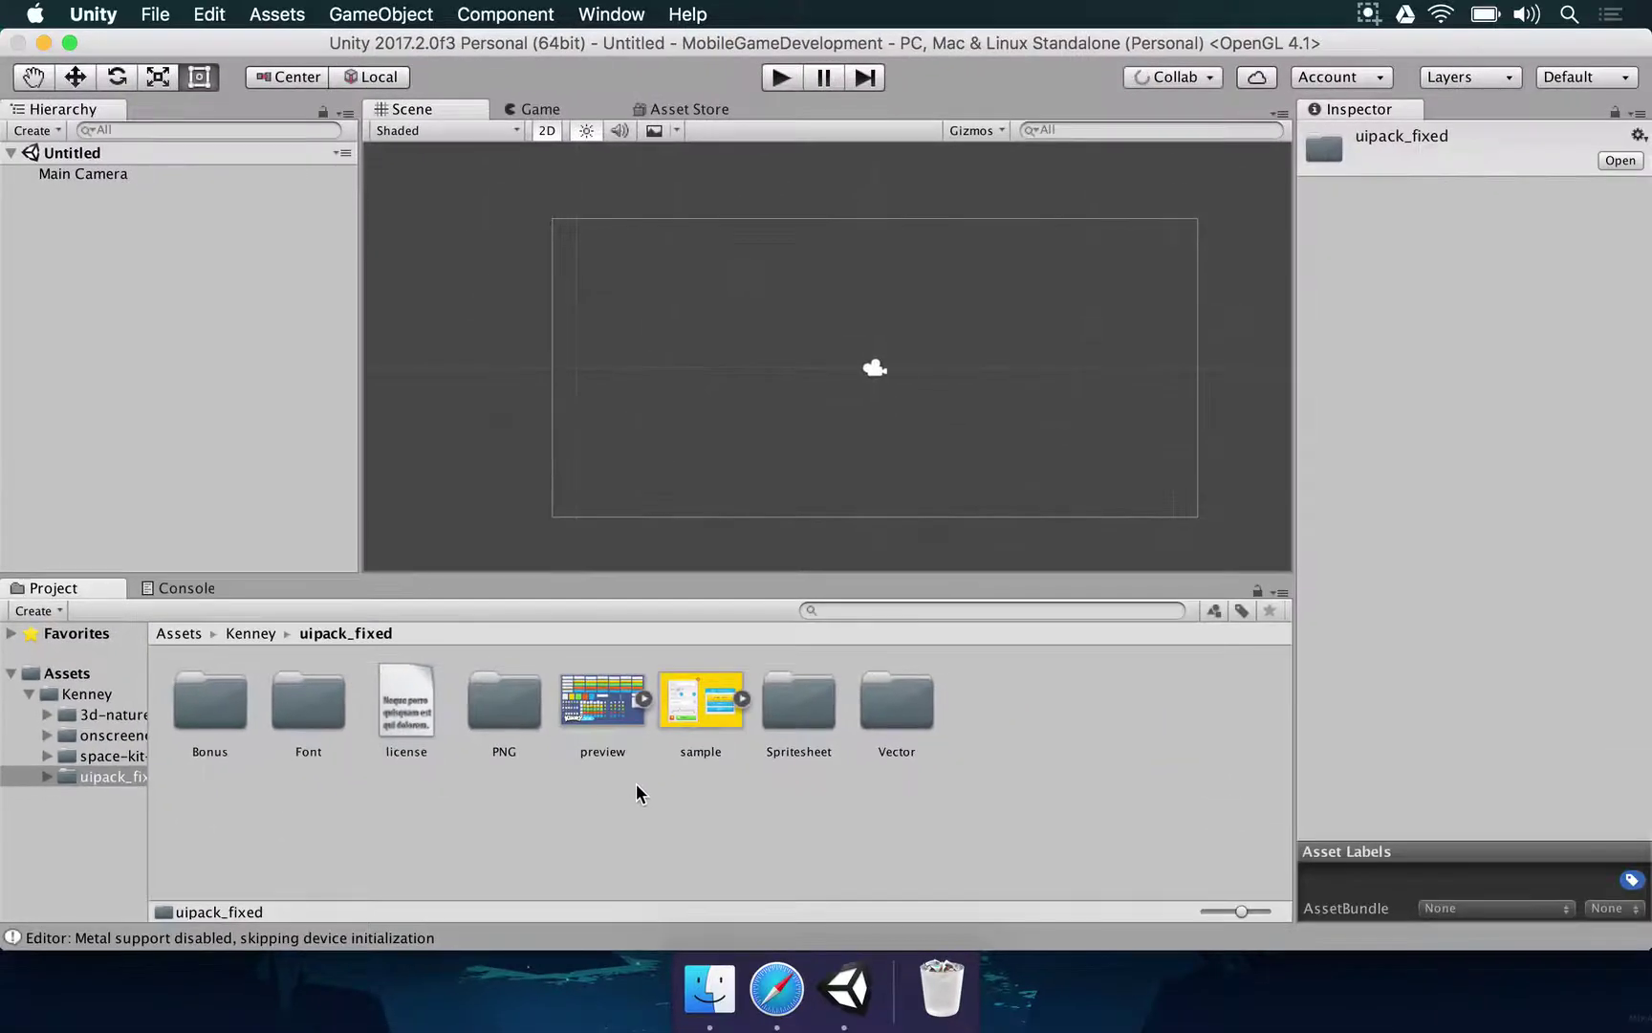
pyautogui.click(1068, 614)
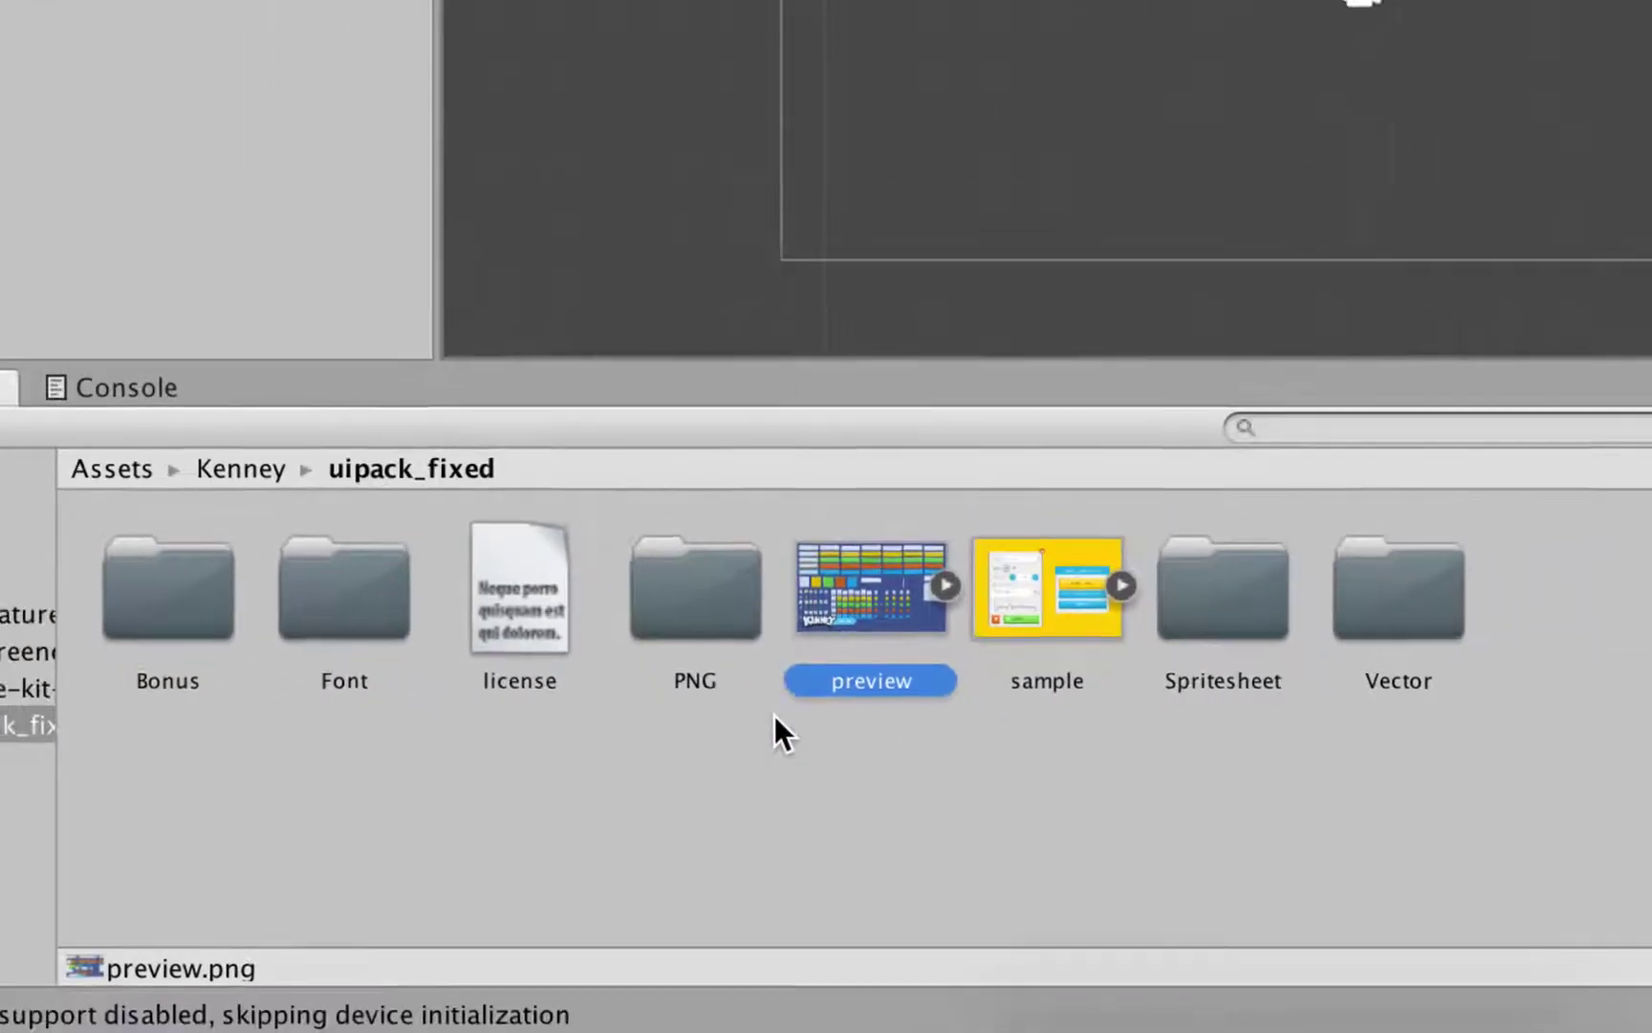
pyautogui.click(660, 562)
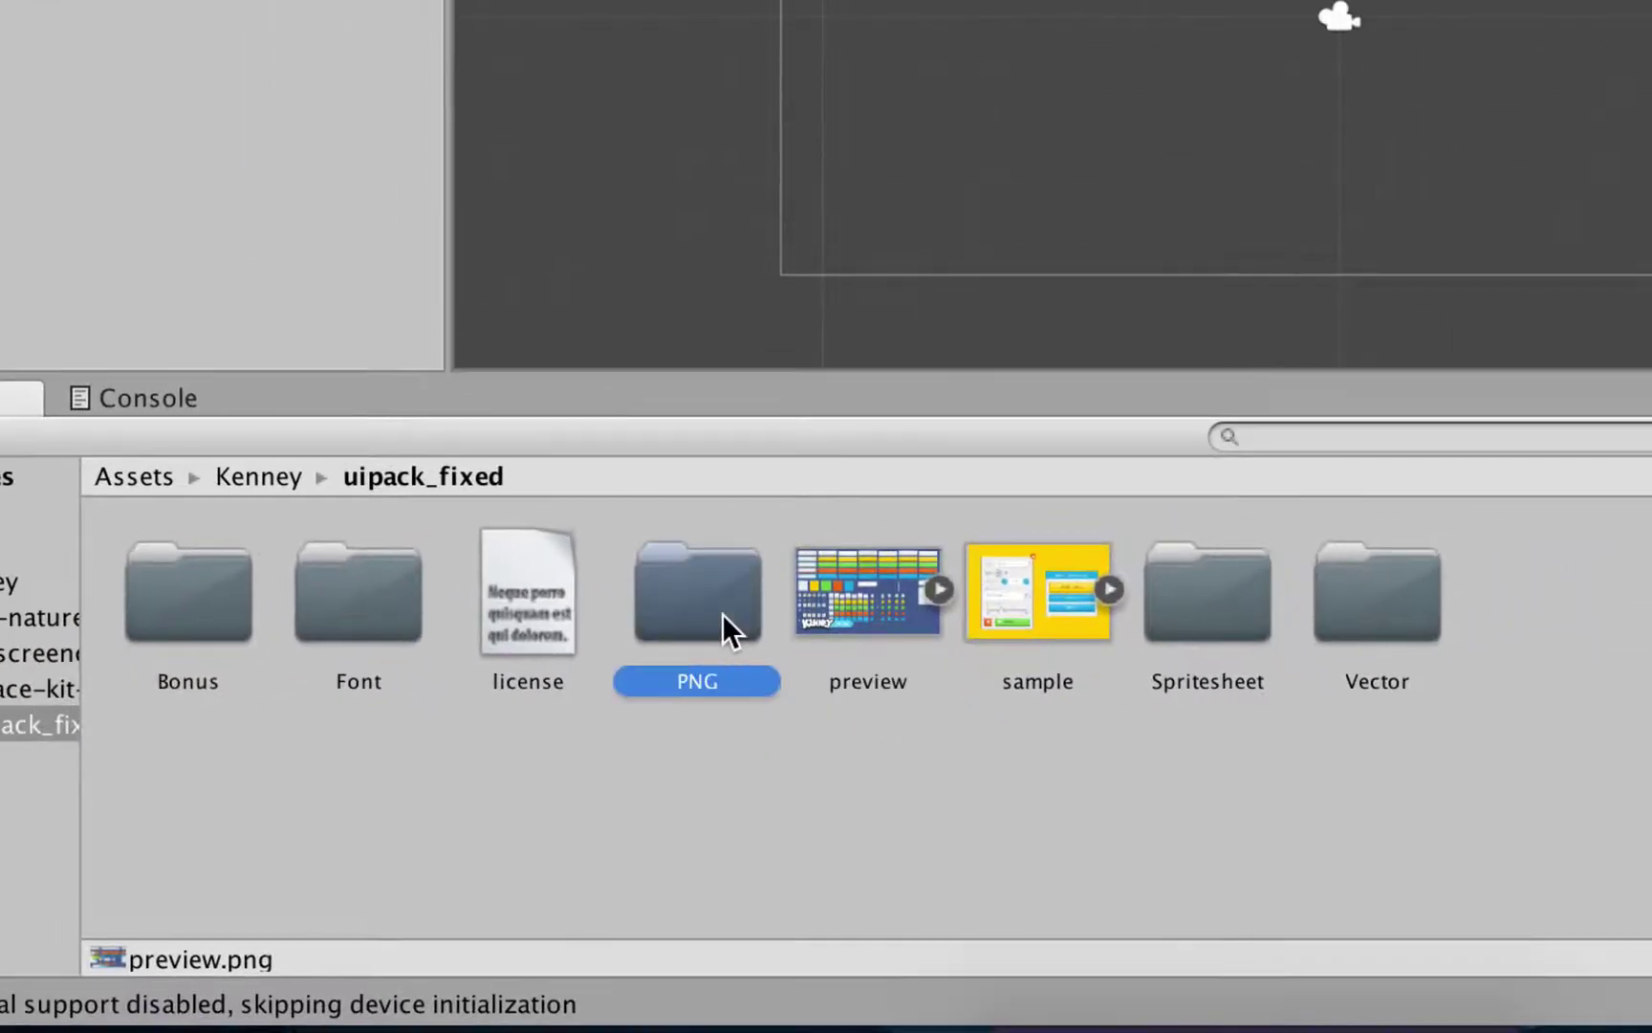
pyautogui.doubleClick(722, 613)
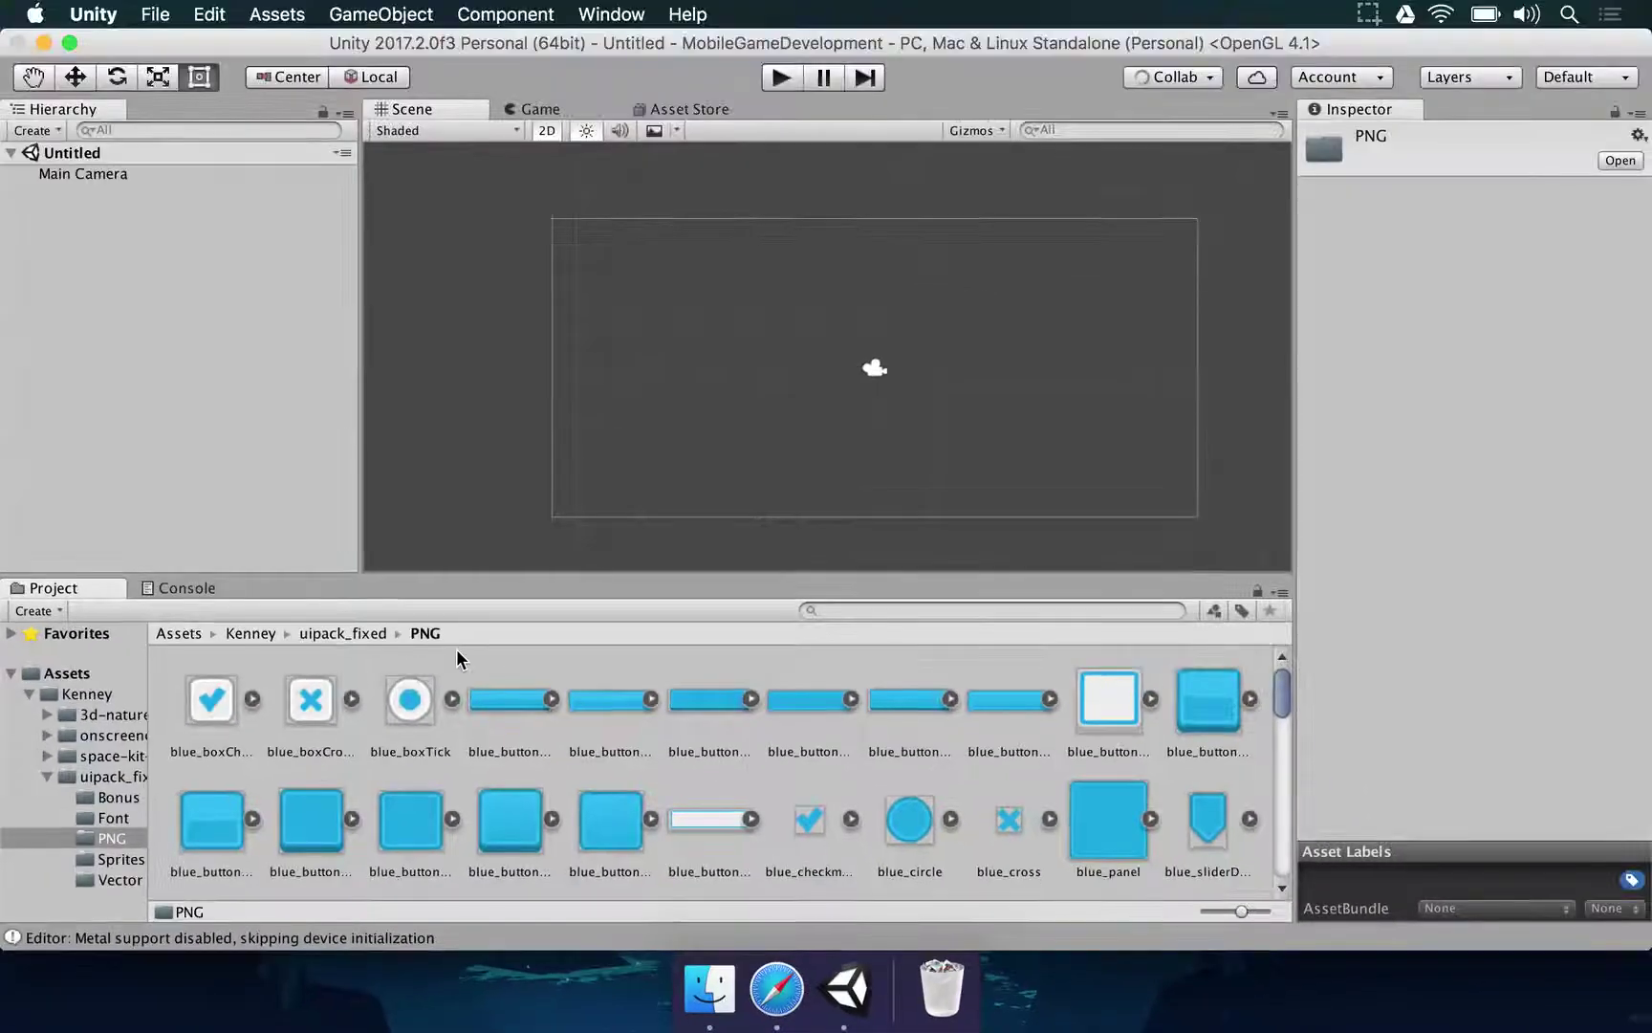
pyautogui.scroll(-3, 1286, 718)
pyautogui.moveTo(1286, 719)
pyautogui.mouseDown()
pyautogui.moveTo(1286, 865)
pyautogui.moveTo(1308, 718)
pyautogui.moveTo(1291, 684)
pyautogui.mouseUp()
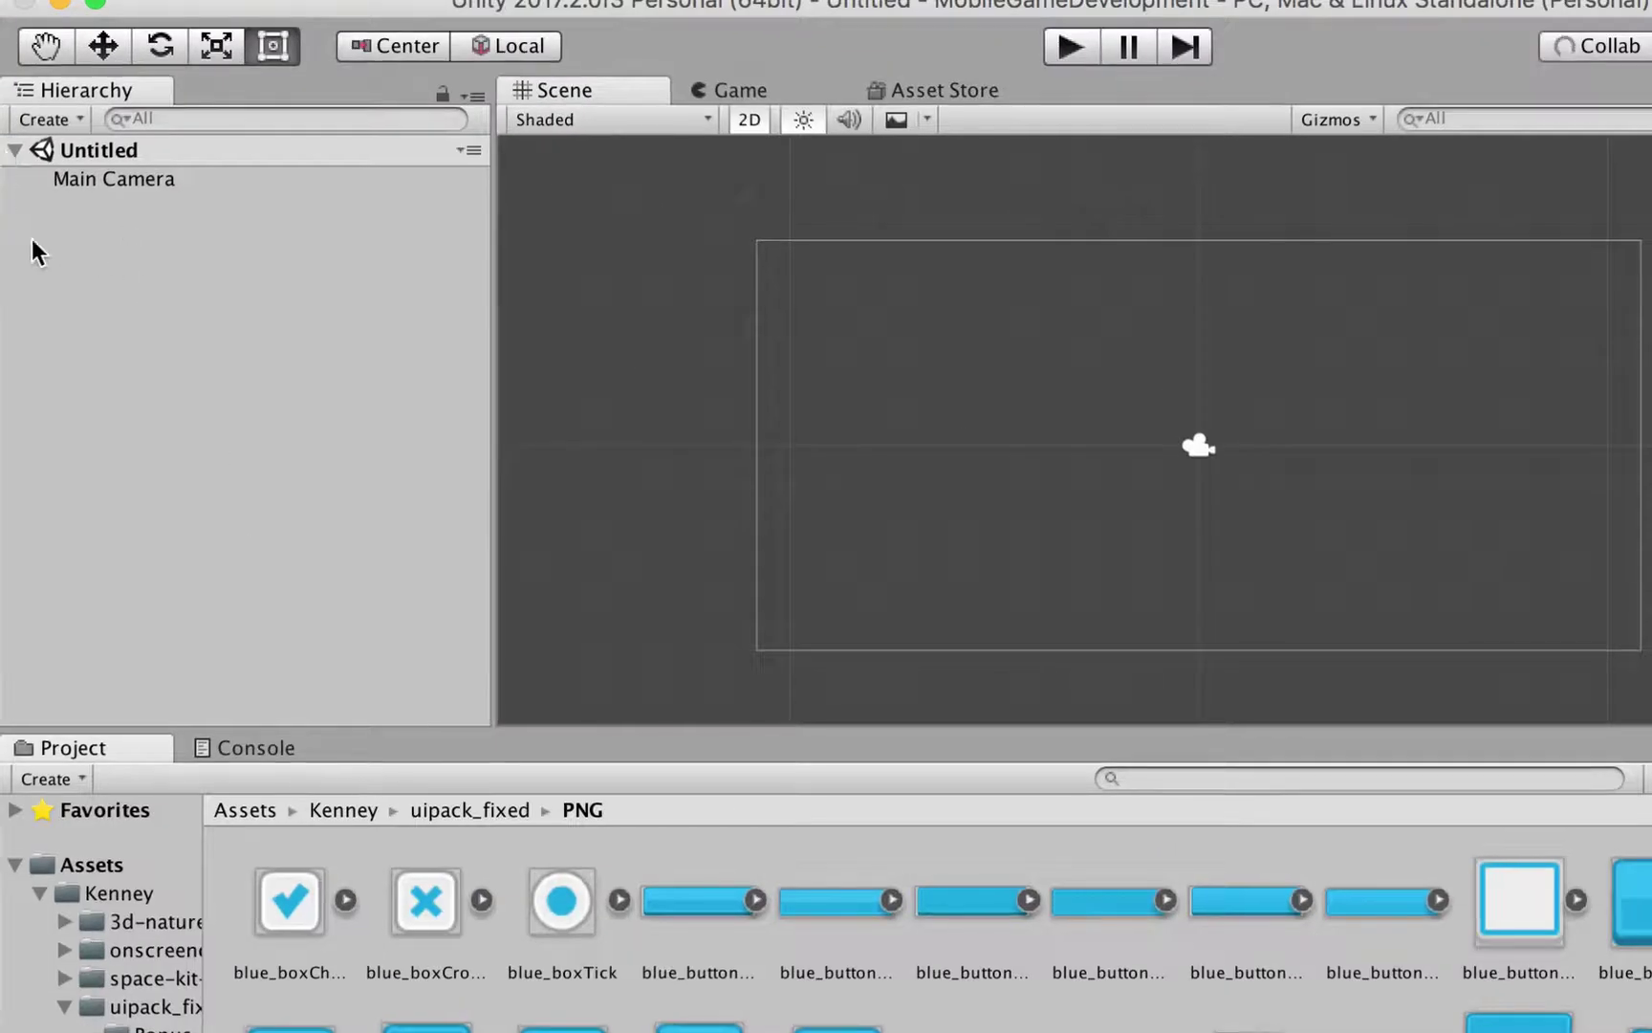
# Add a UI Canvas to the scene
pyautogui.rightClick(60, 245)
pyautogui.moveTo(168, 570)
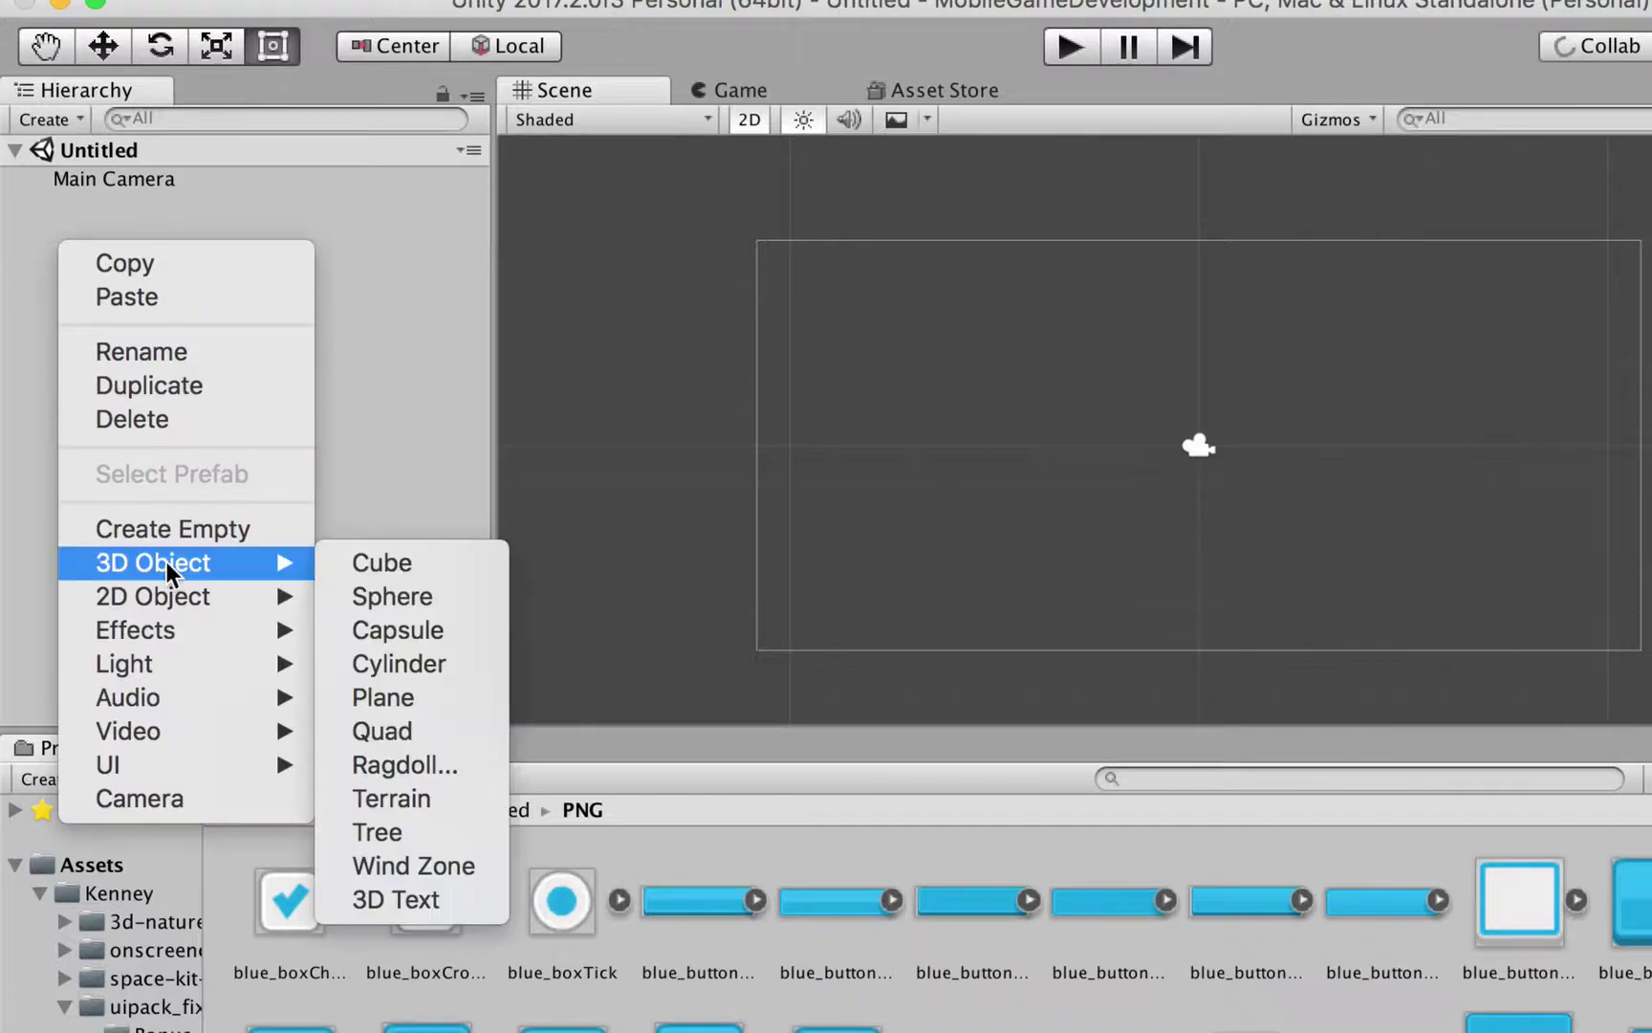
pyautogui.moveTo(132, 764)
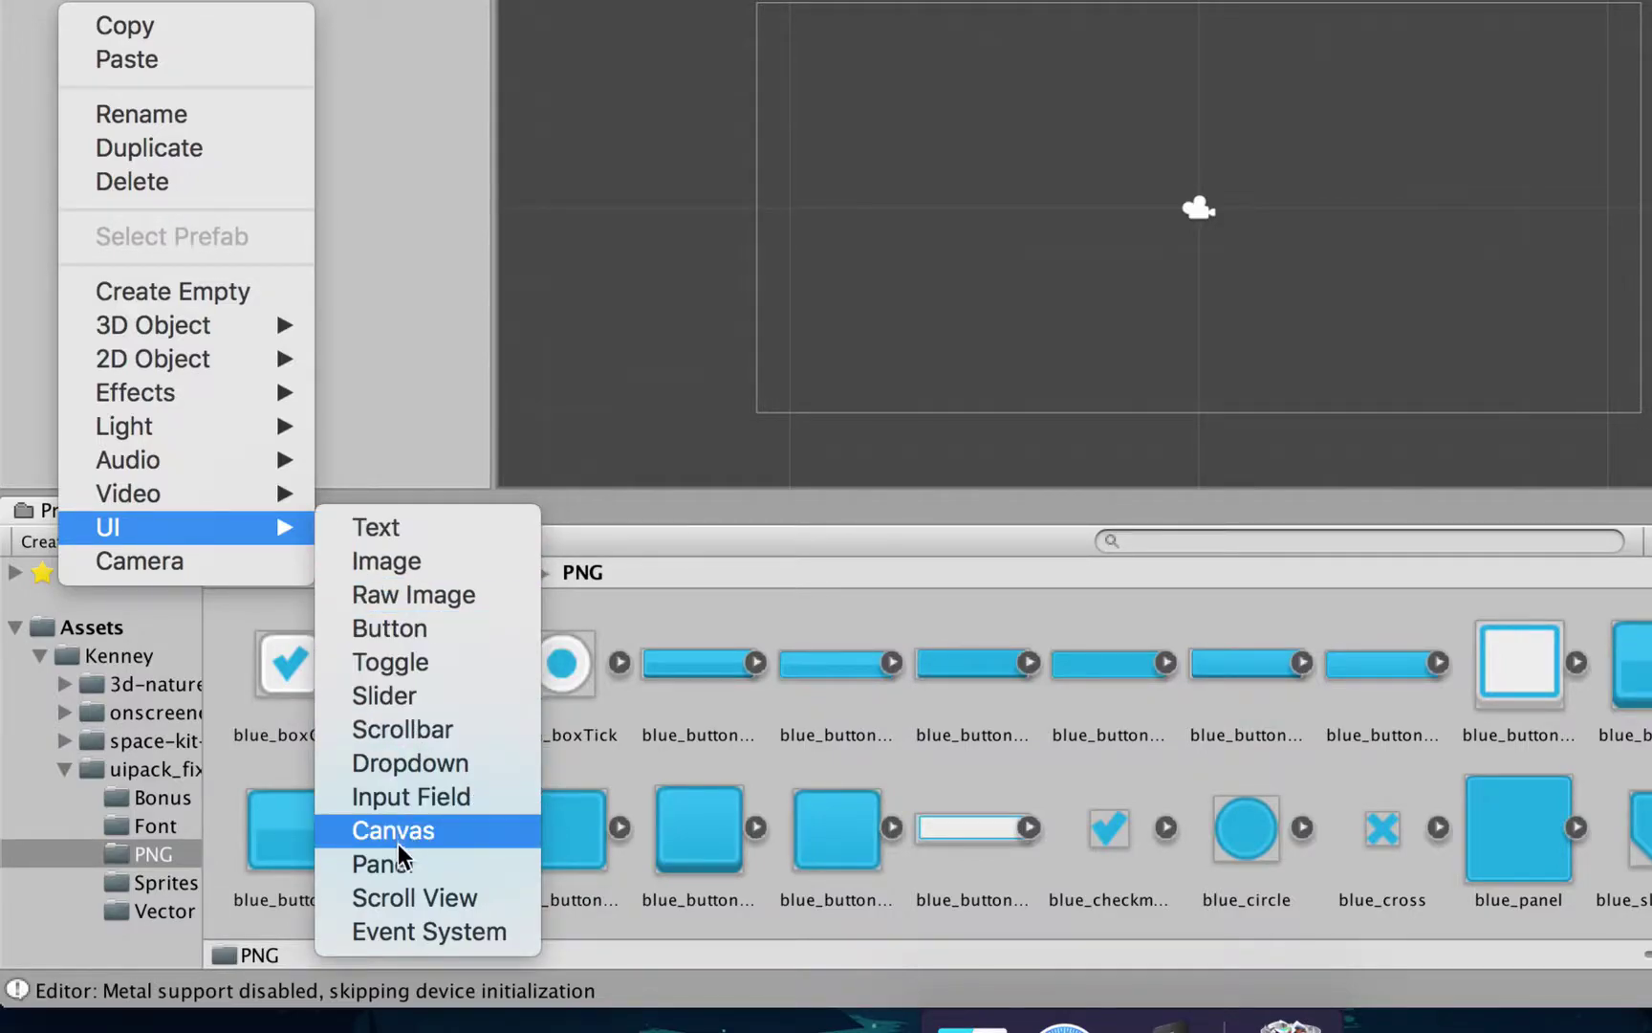
pyautogui.click(359, 829)
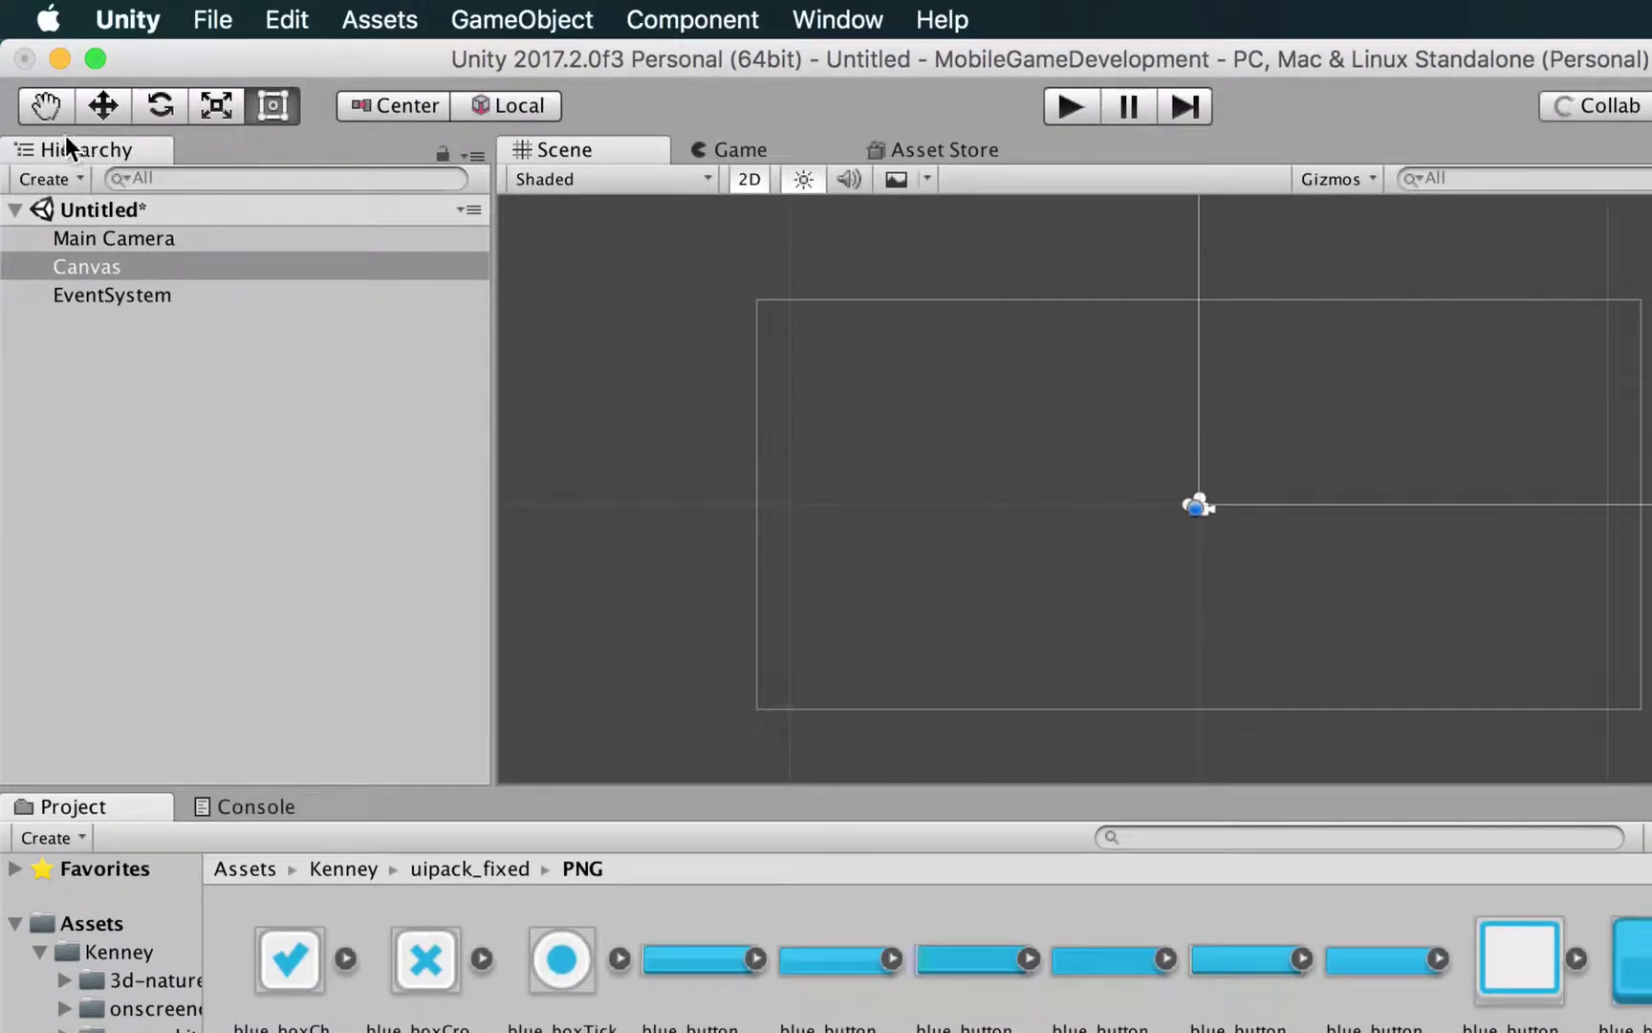
# Examine the Canvas and EventSystem objects, and compare the Canvas frame with the Main Camera frame in the scene
pyautogui.click(65, 265)
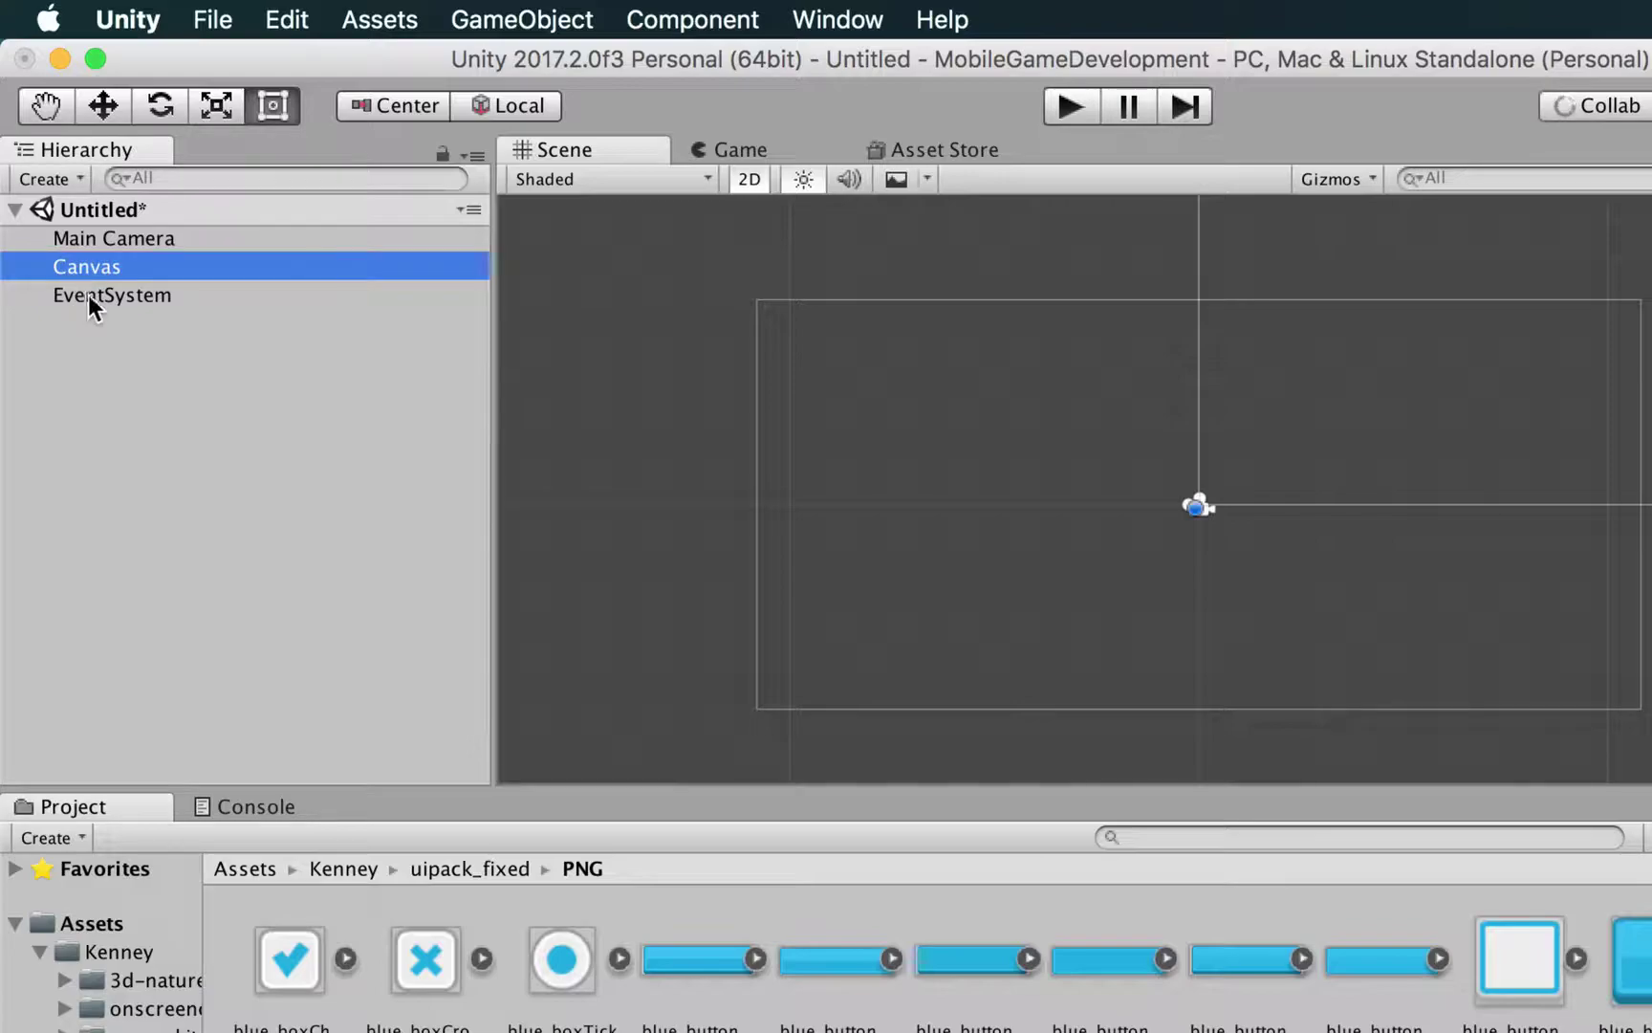
pyautogui.click(90, 295)
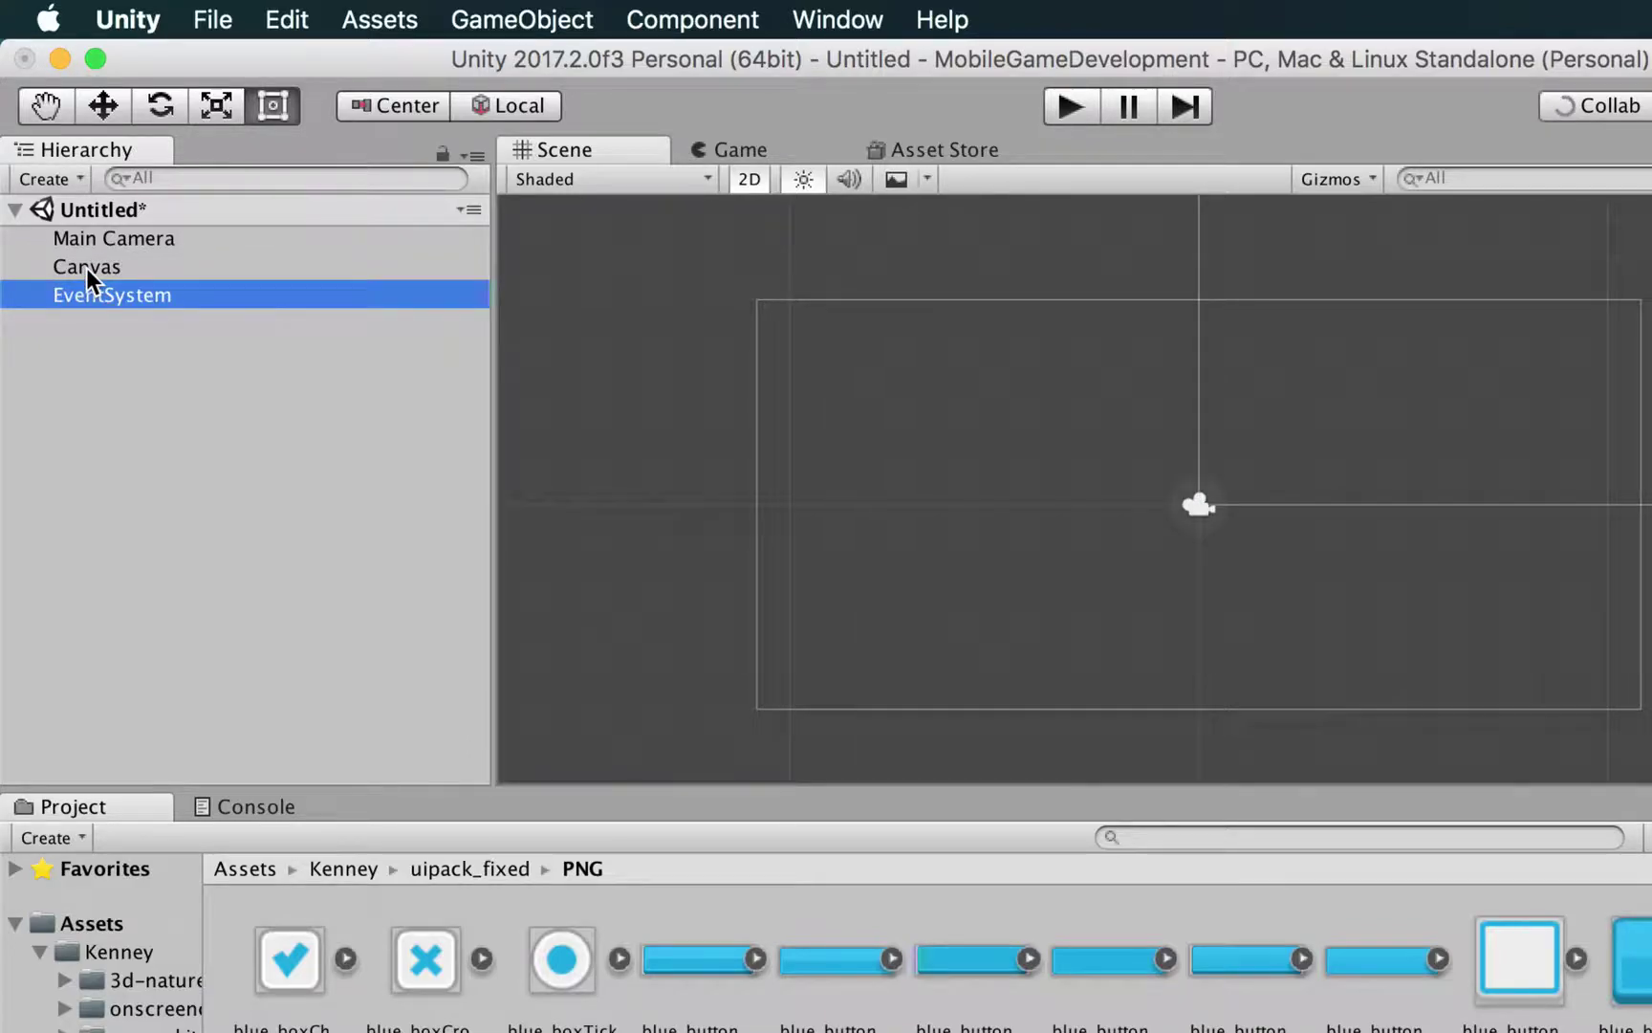
pyautogui.doubleClick(87, 267)
pyautogui.scroll(5, 1446, 586)
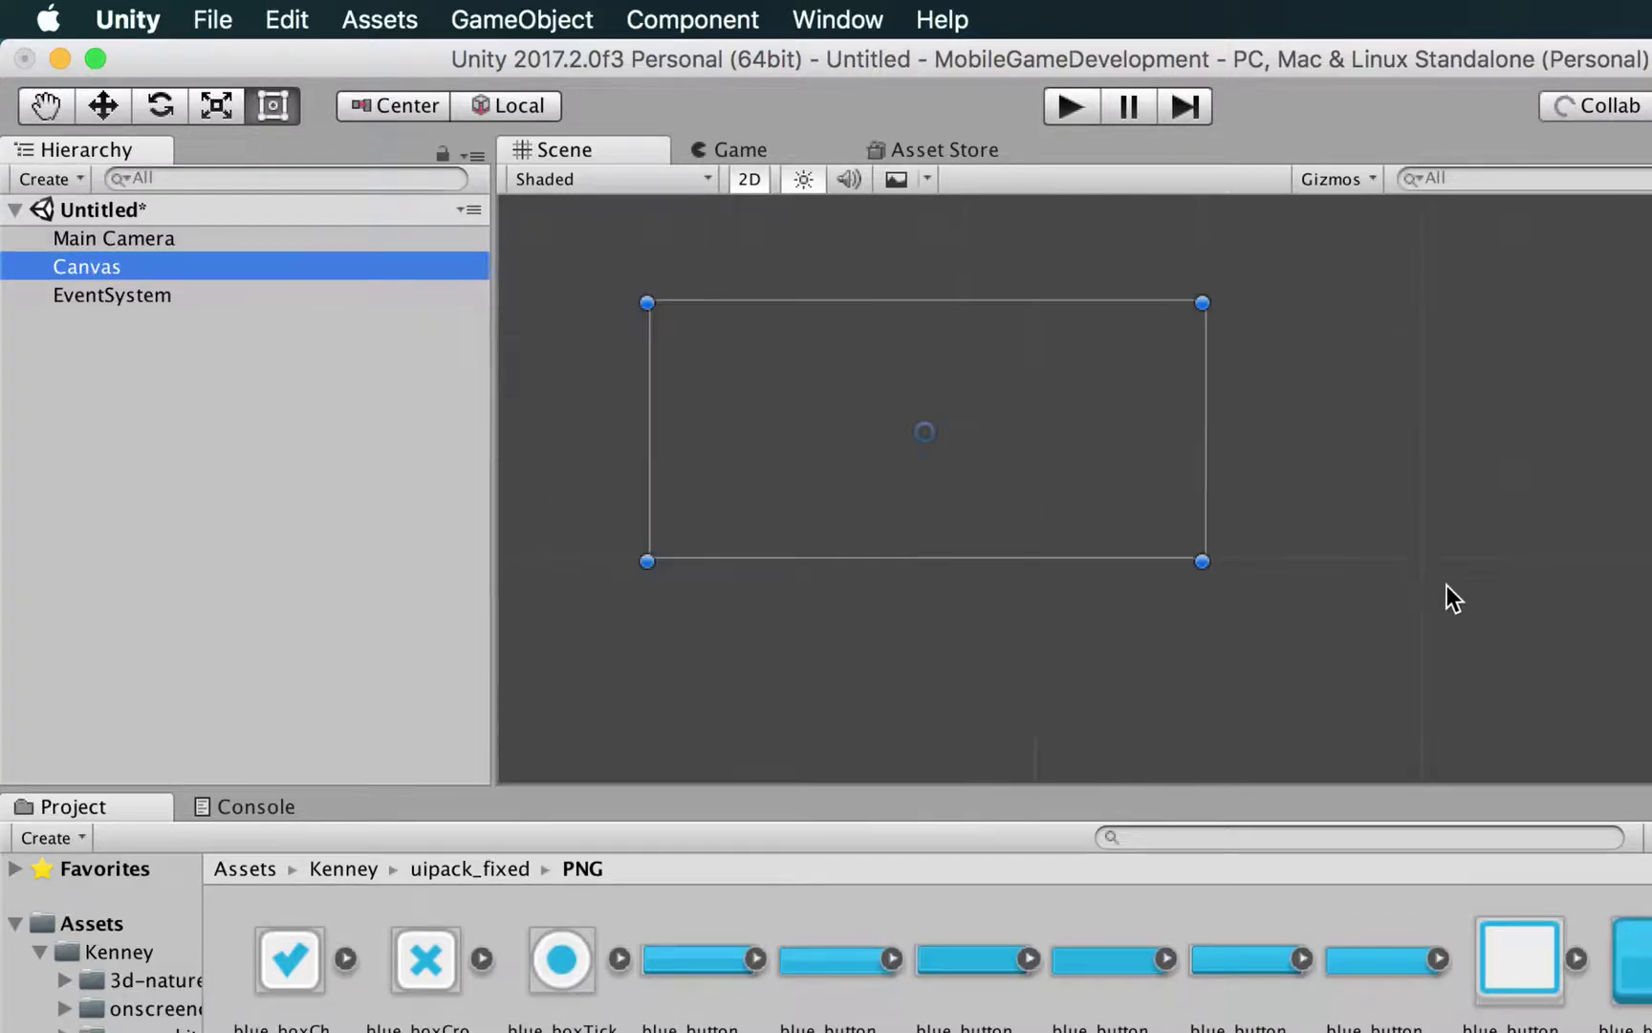
pyautogui.moveTo(749, 402); pyautogui.dragTo(838, 452, button='middle')
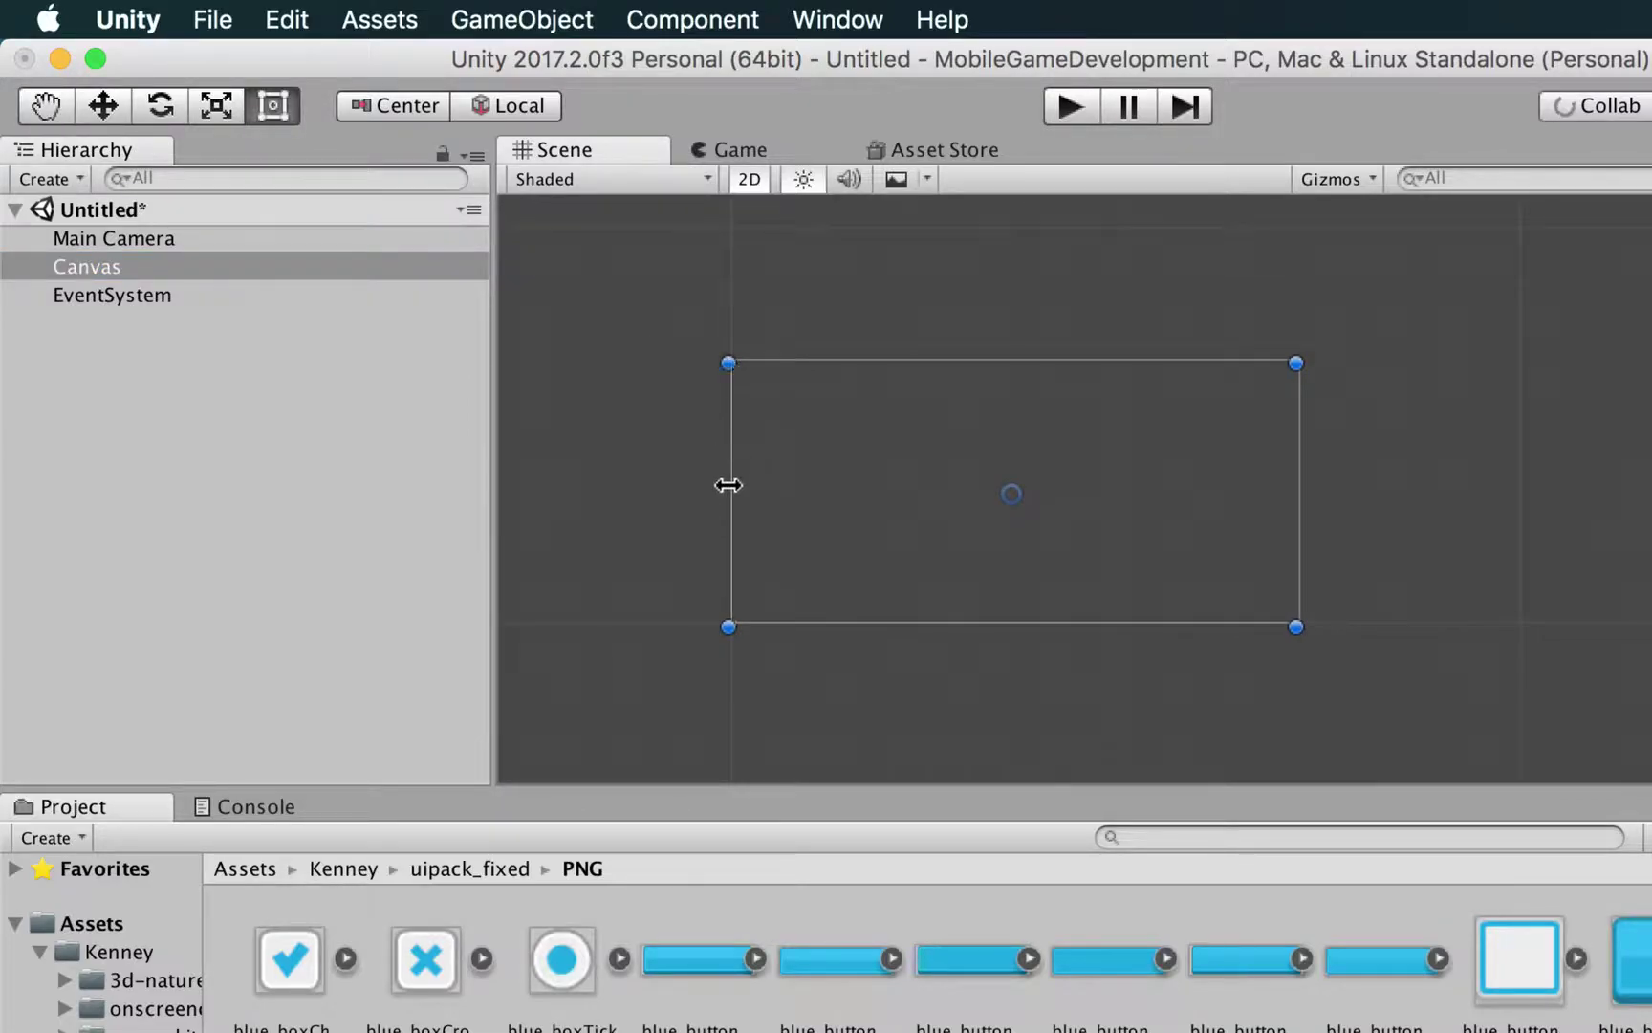
pyautogui.doubleClick(96, 234)
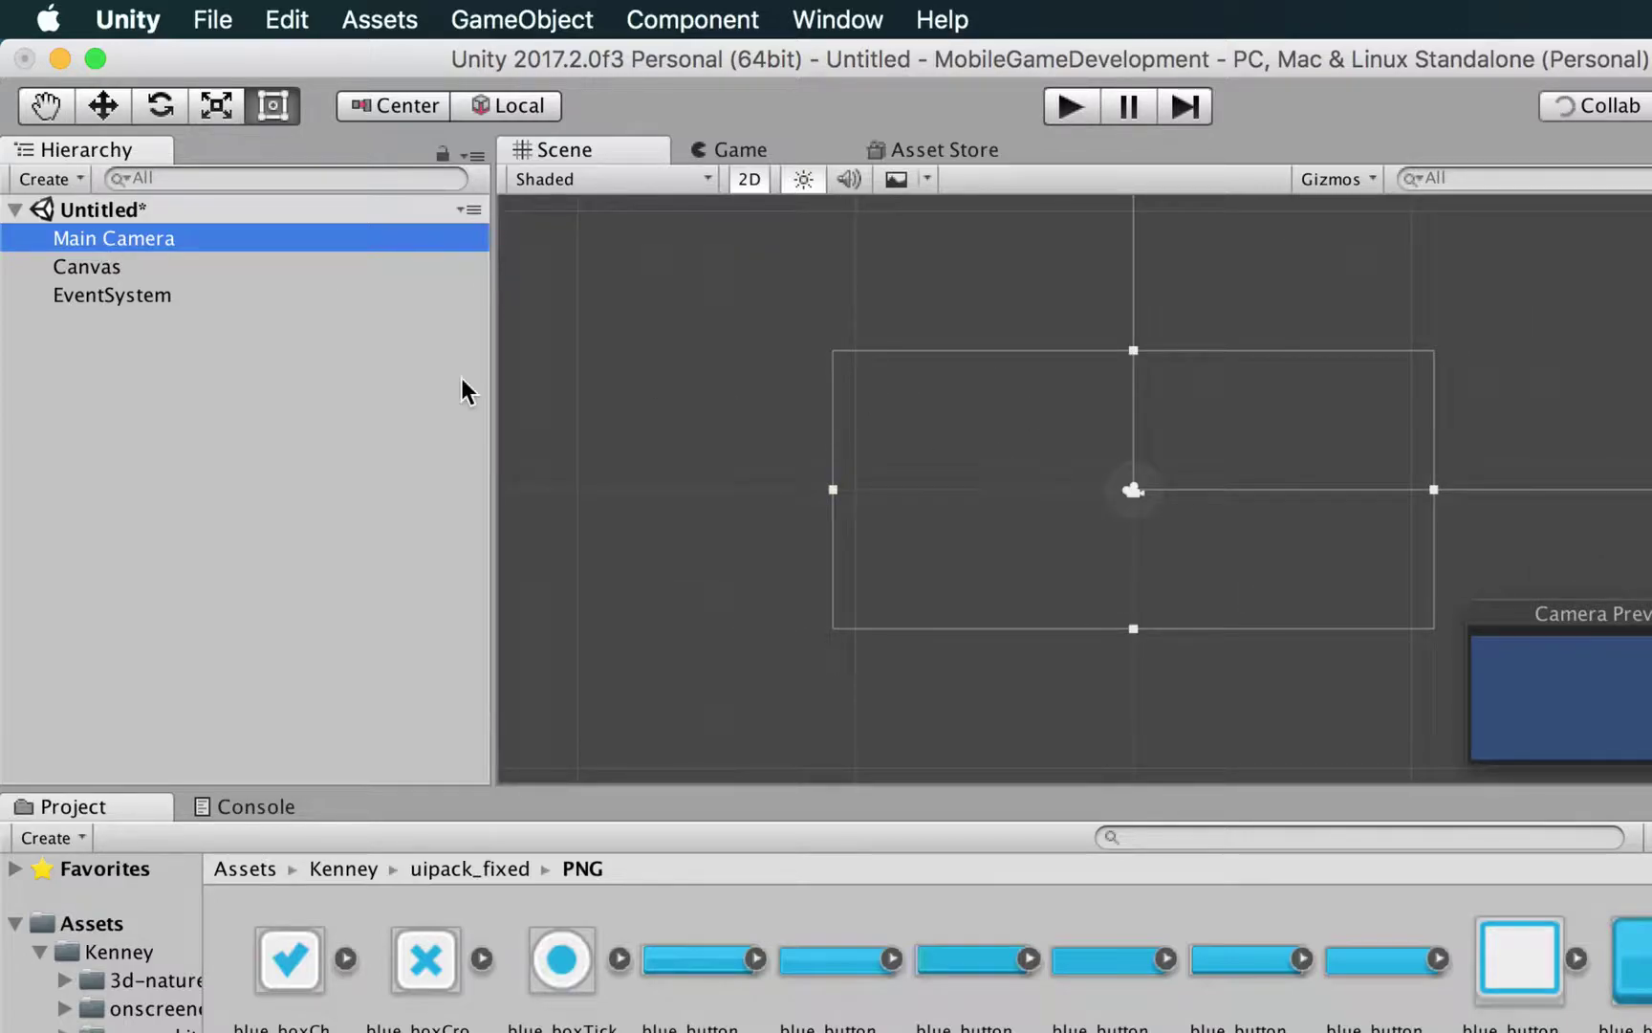
pyautogui.doubleClick(125, 274)
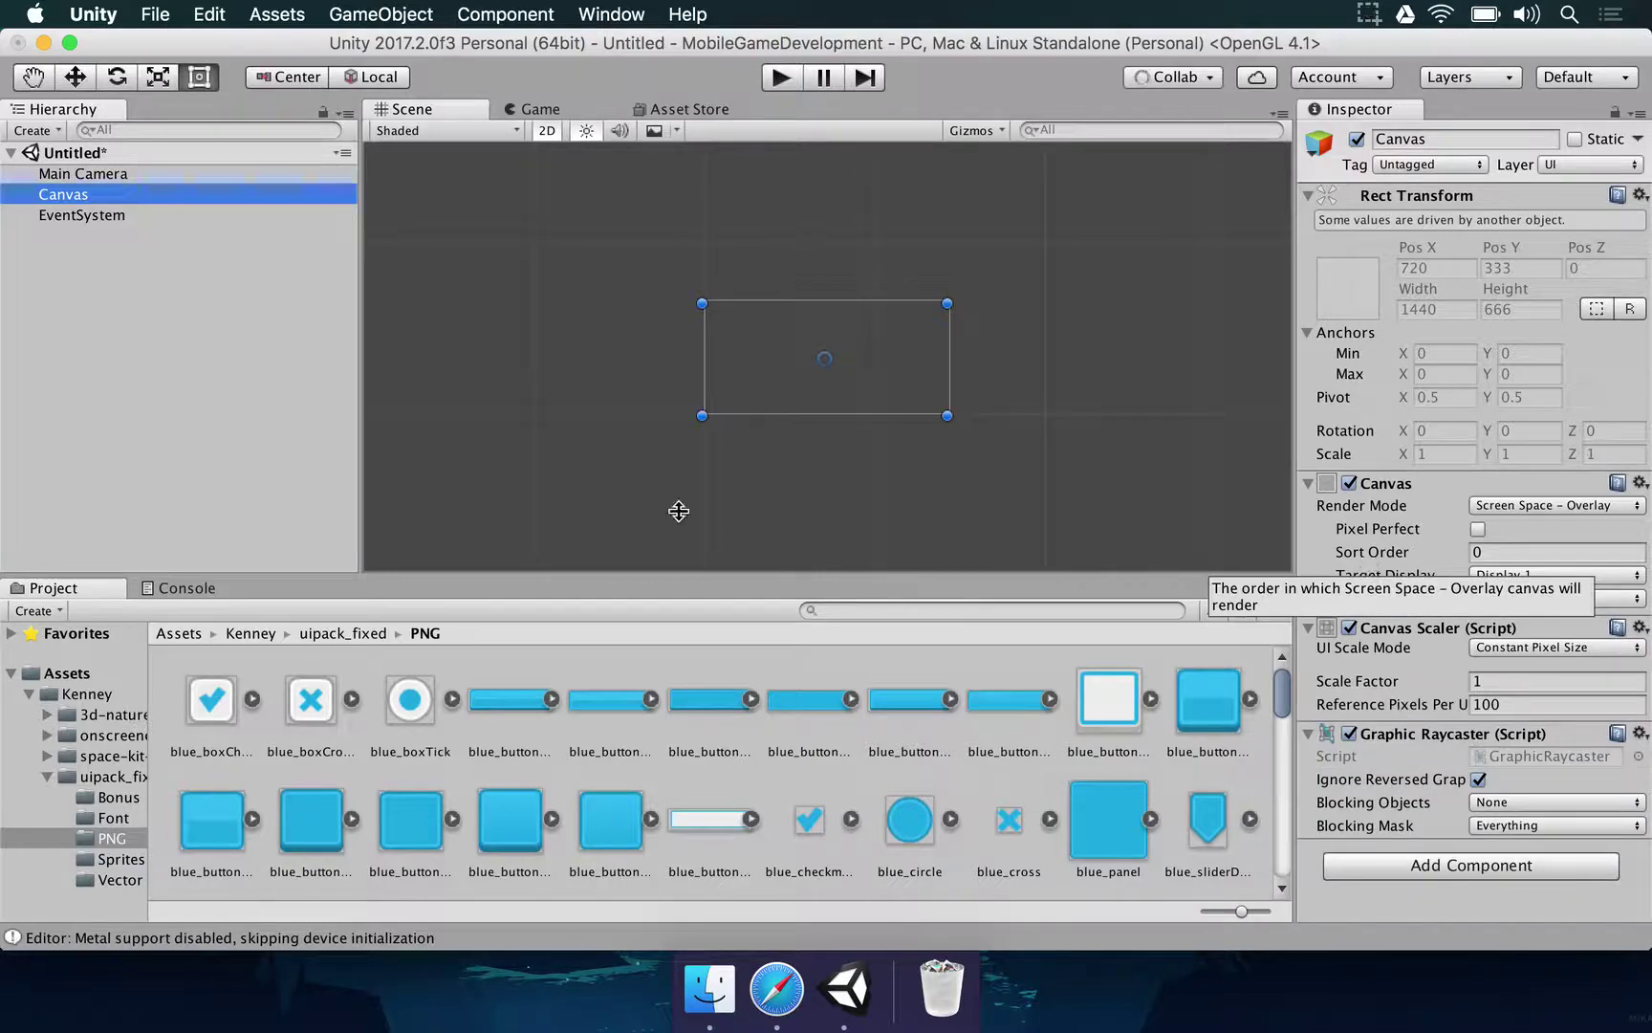
pyautogui.scroll(4, 732, 363)
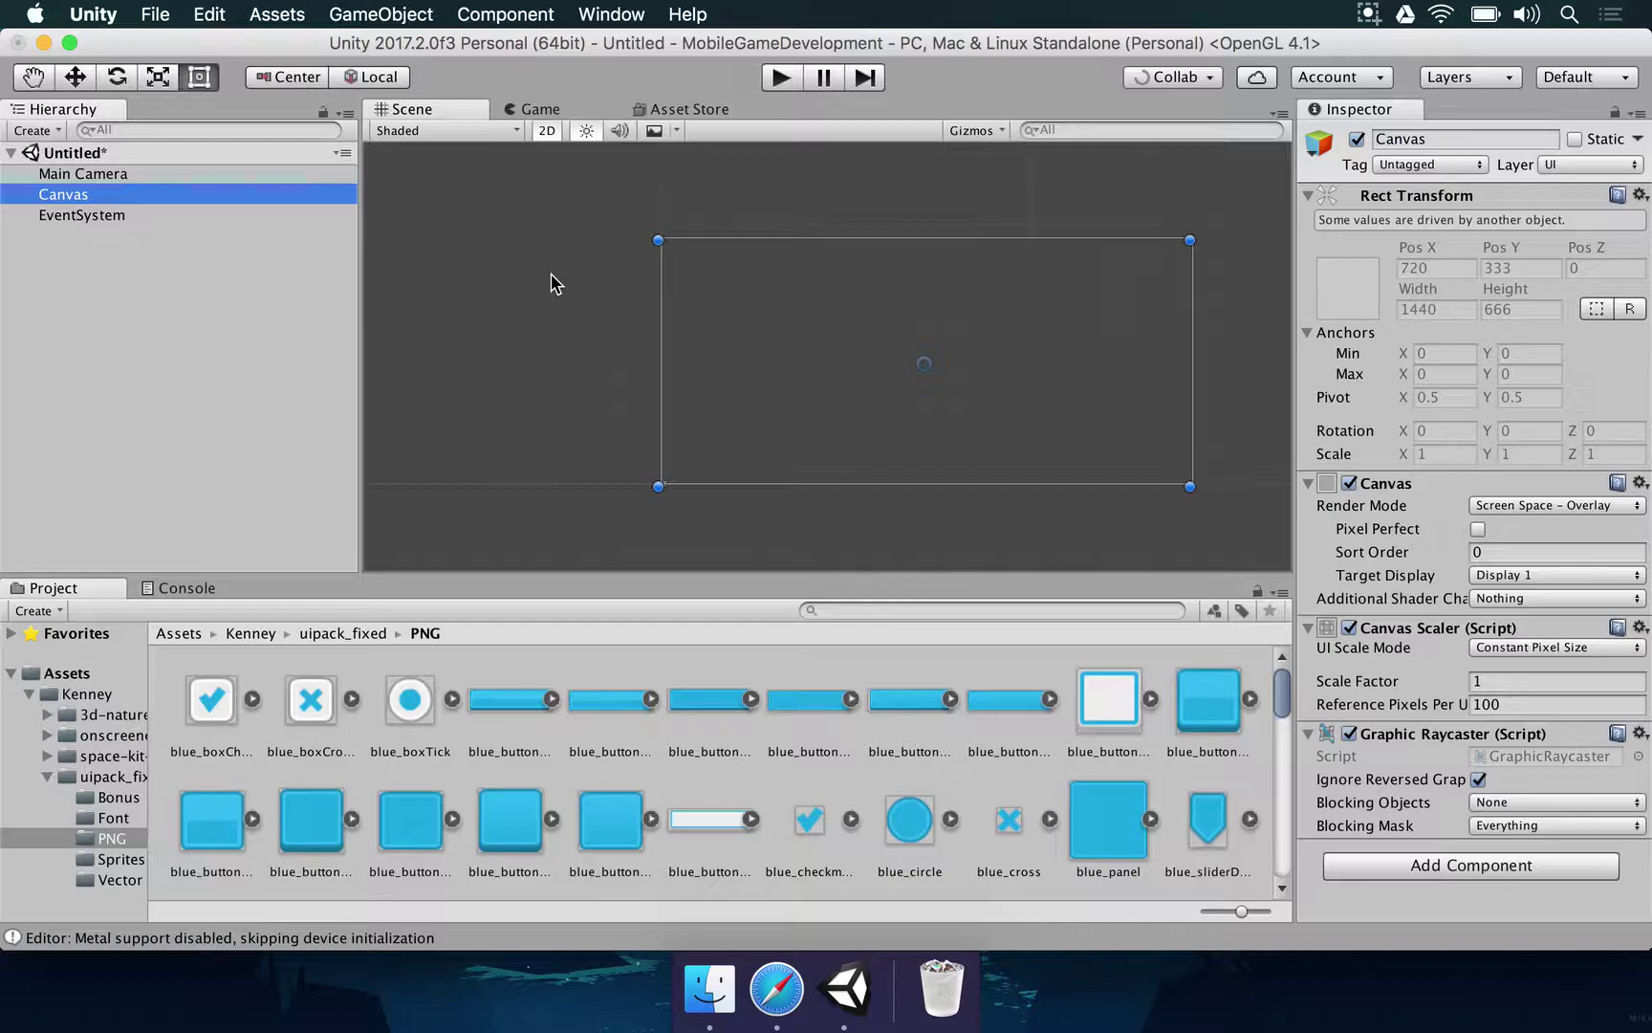
# Add a UI Text element as a child of the Canvas
pyautogui.rightClick(50, 203)
pyautogui.moveTo(162, 578)
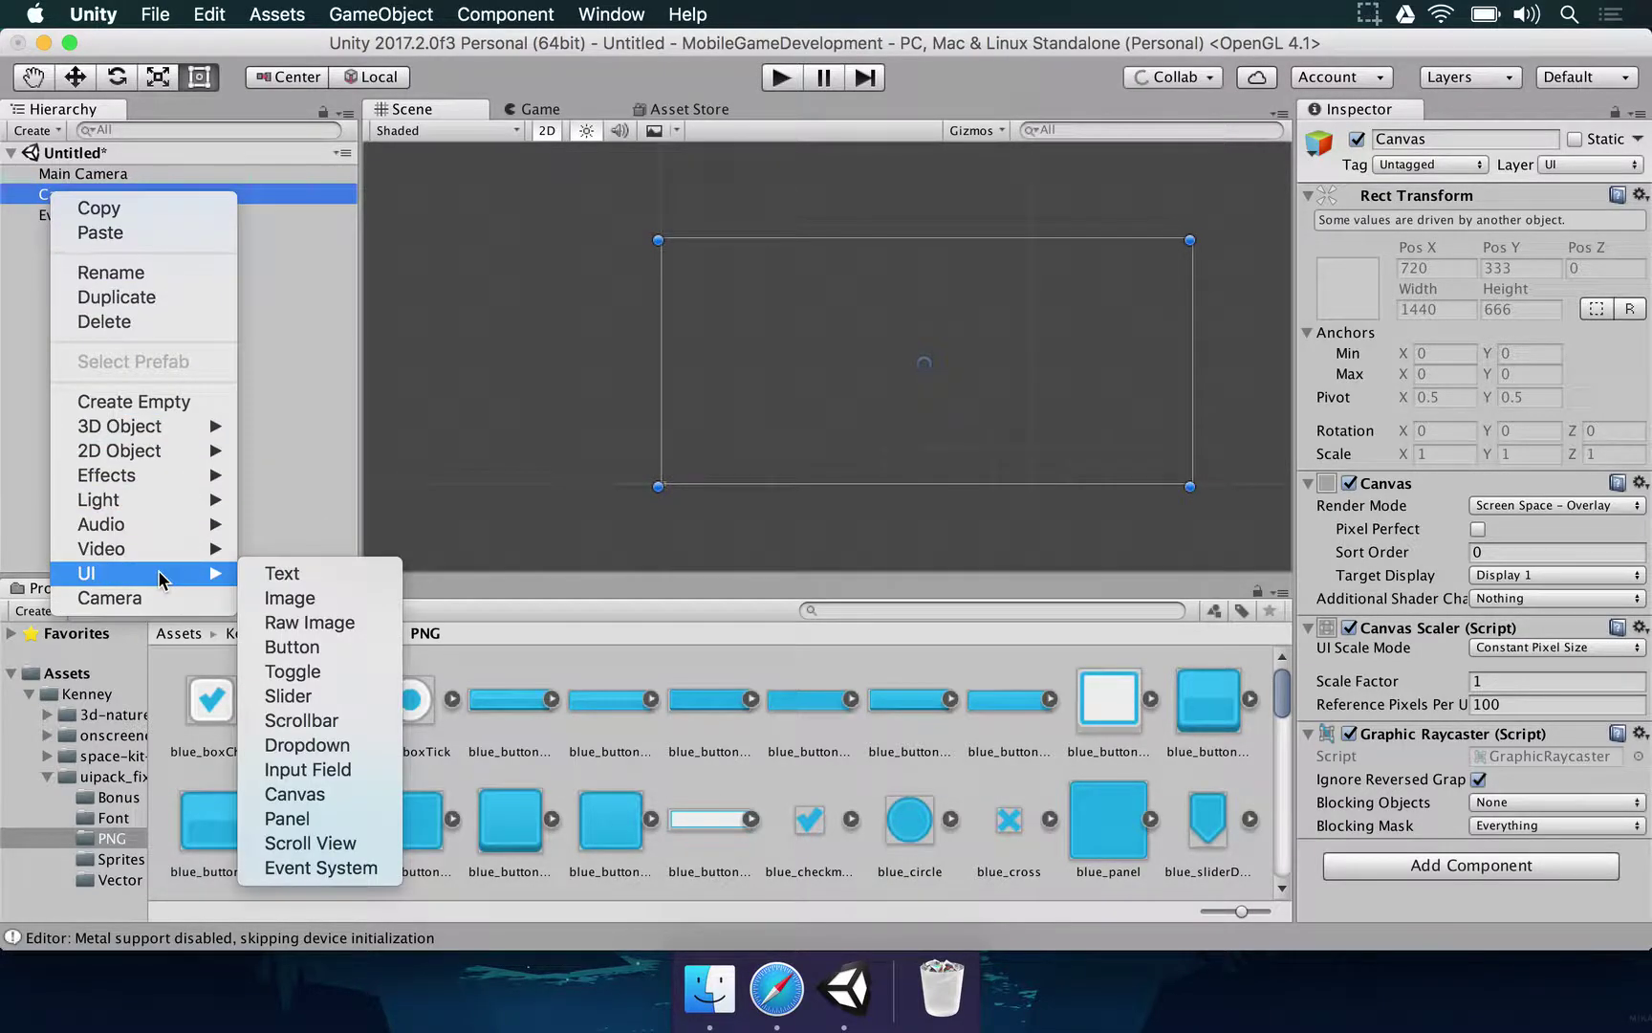
pyautogui.click(272, 574)
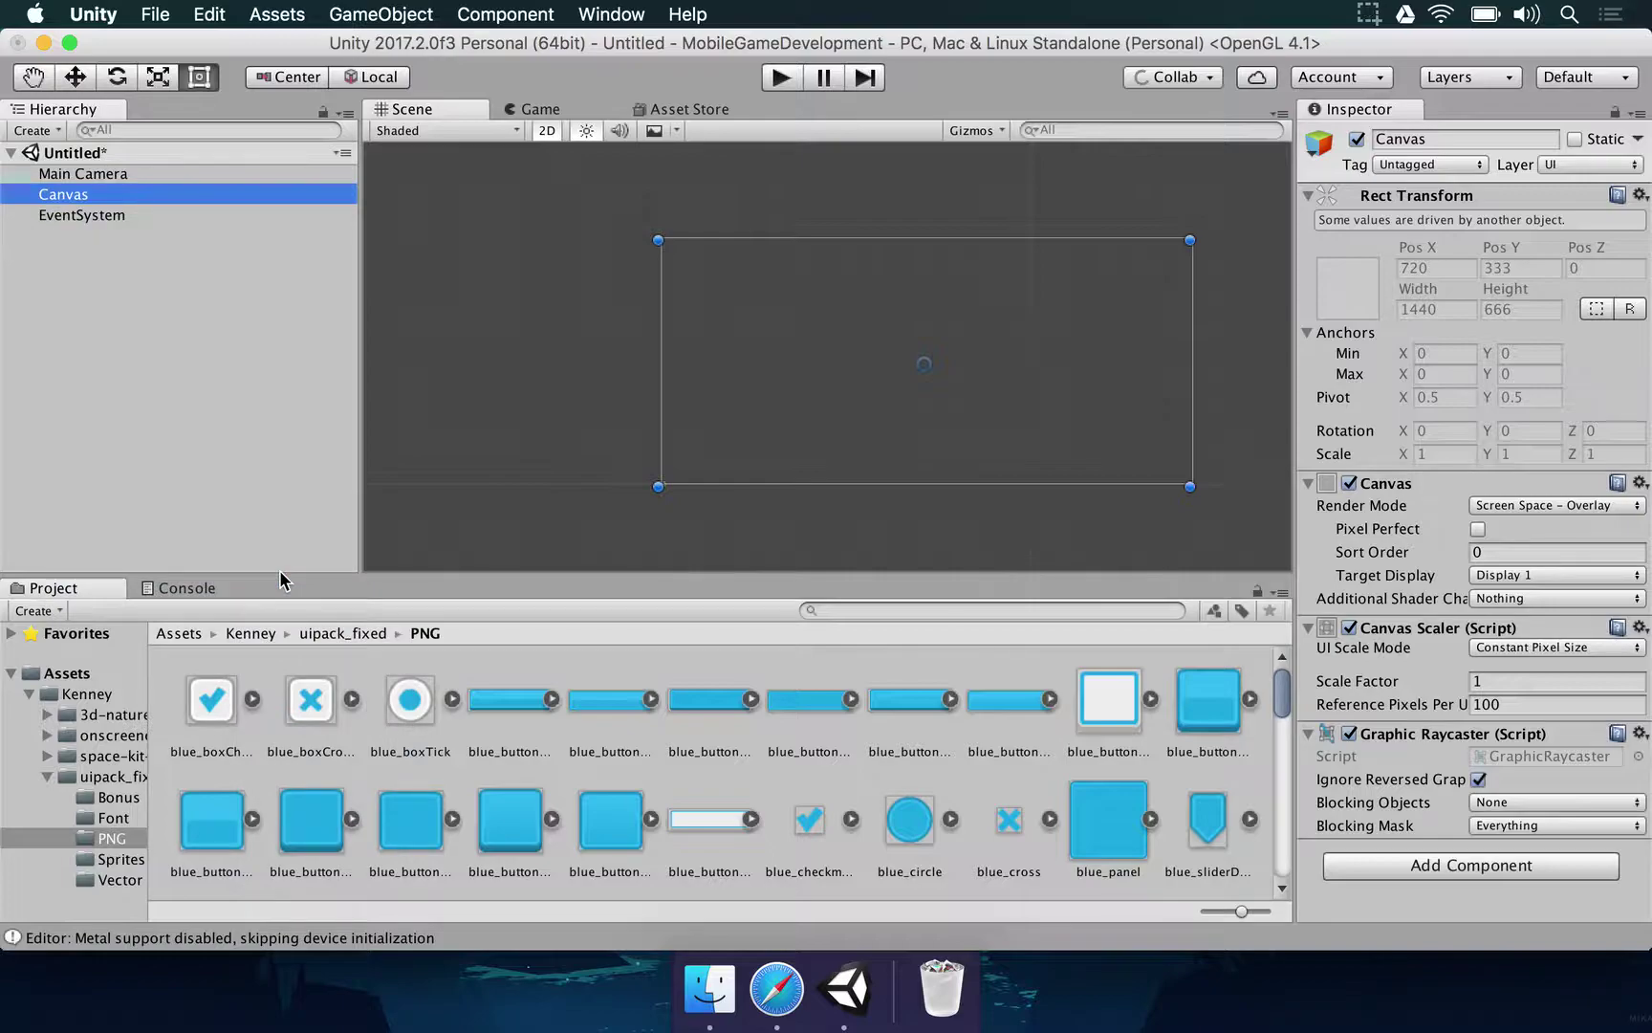
pyautogui.scroll(2, 848, 350)
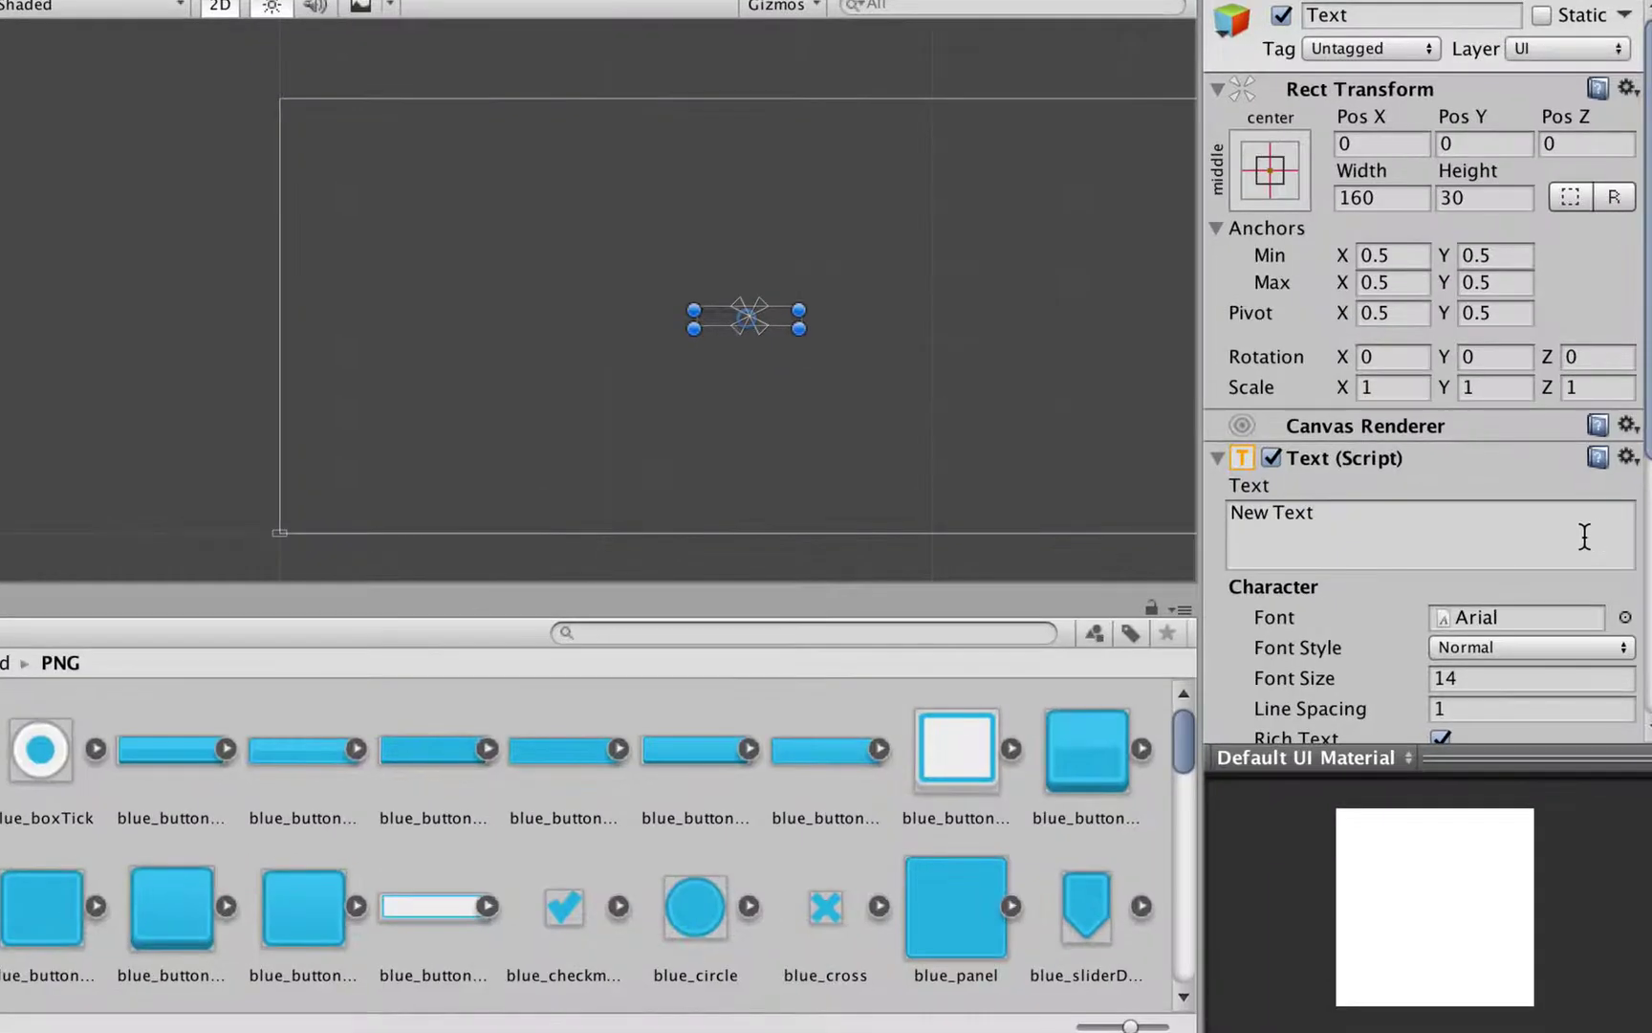
# Change the text element's content to "Mobile Game Development" and enlarge its box symmetrically to about 421 by 115
pyautogui.click(1508, 530)
pyautogui.write('Mobile Game Development')
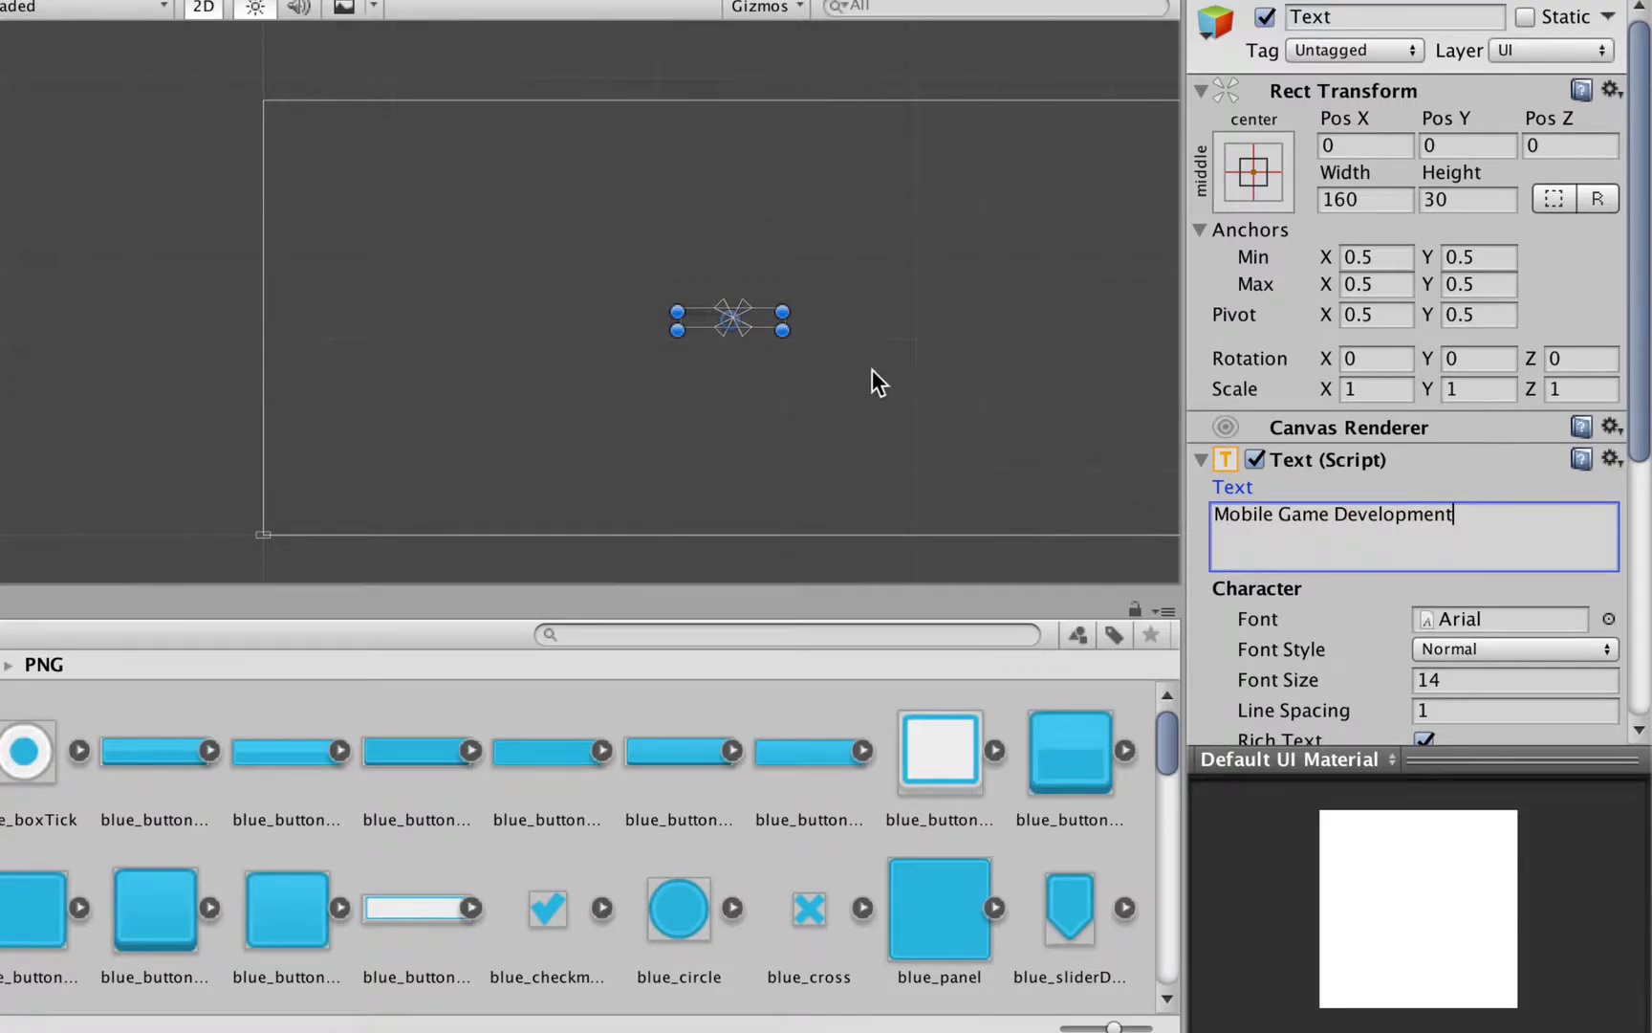
pyautogui.scroll(3, 847, 356)
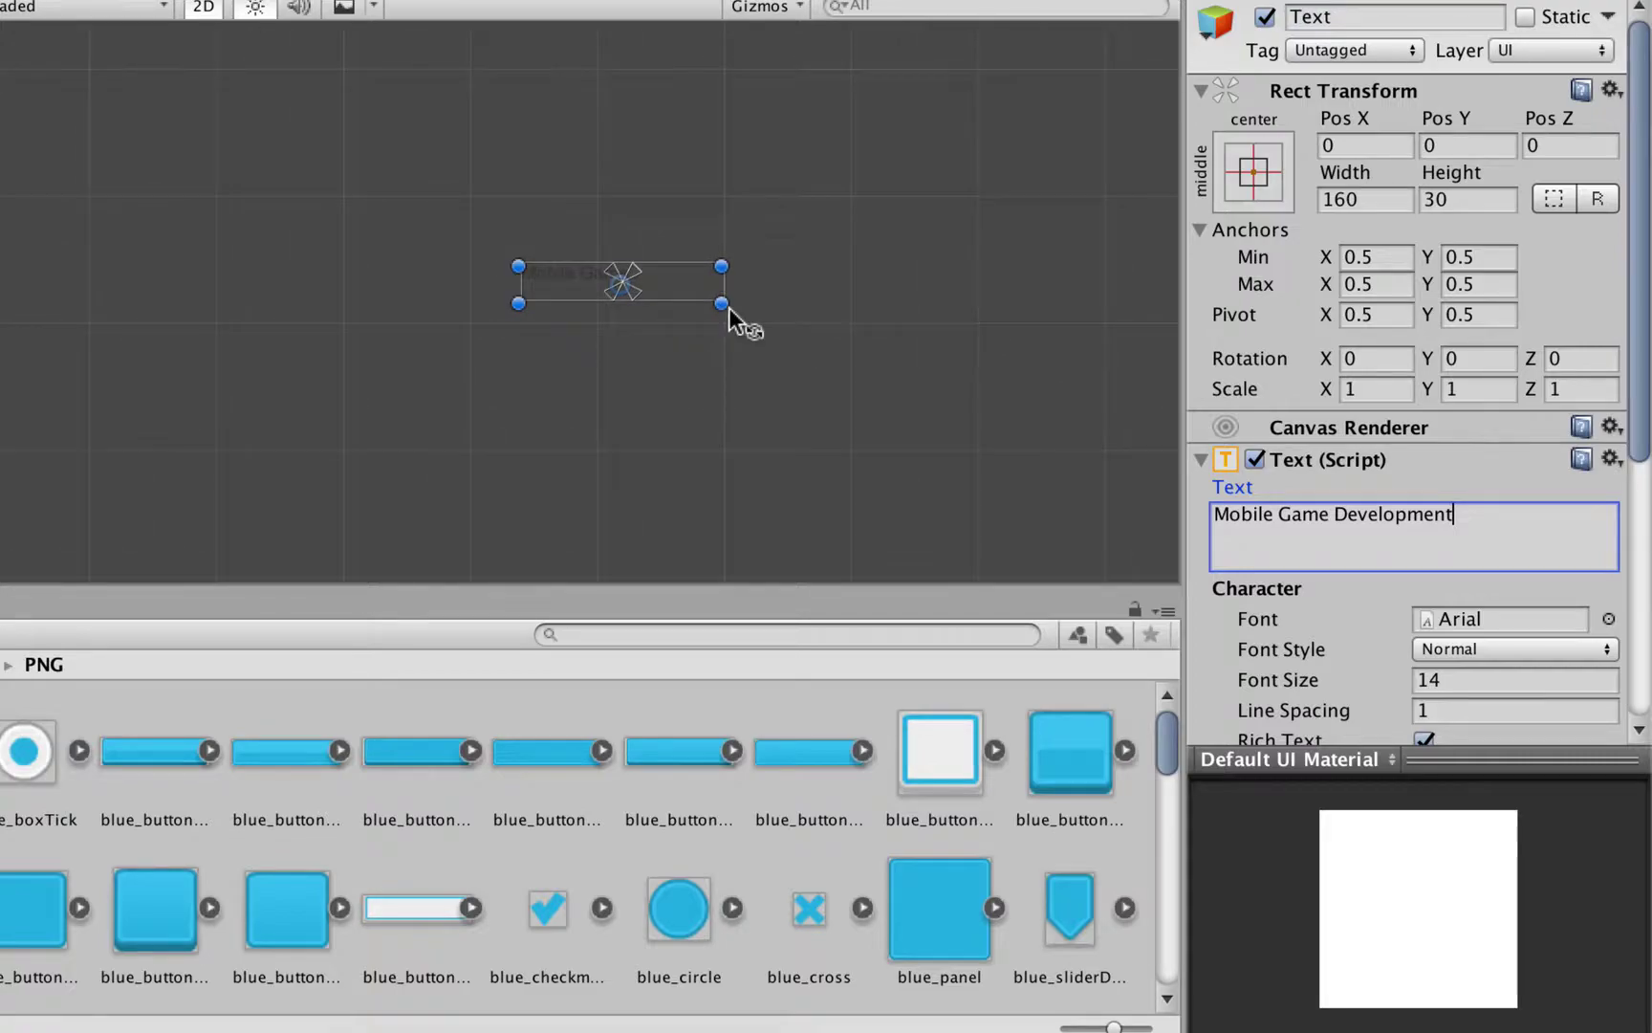
pyautogui.moveTo(722, 305); pyautogui.dragTo(888, 358)
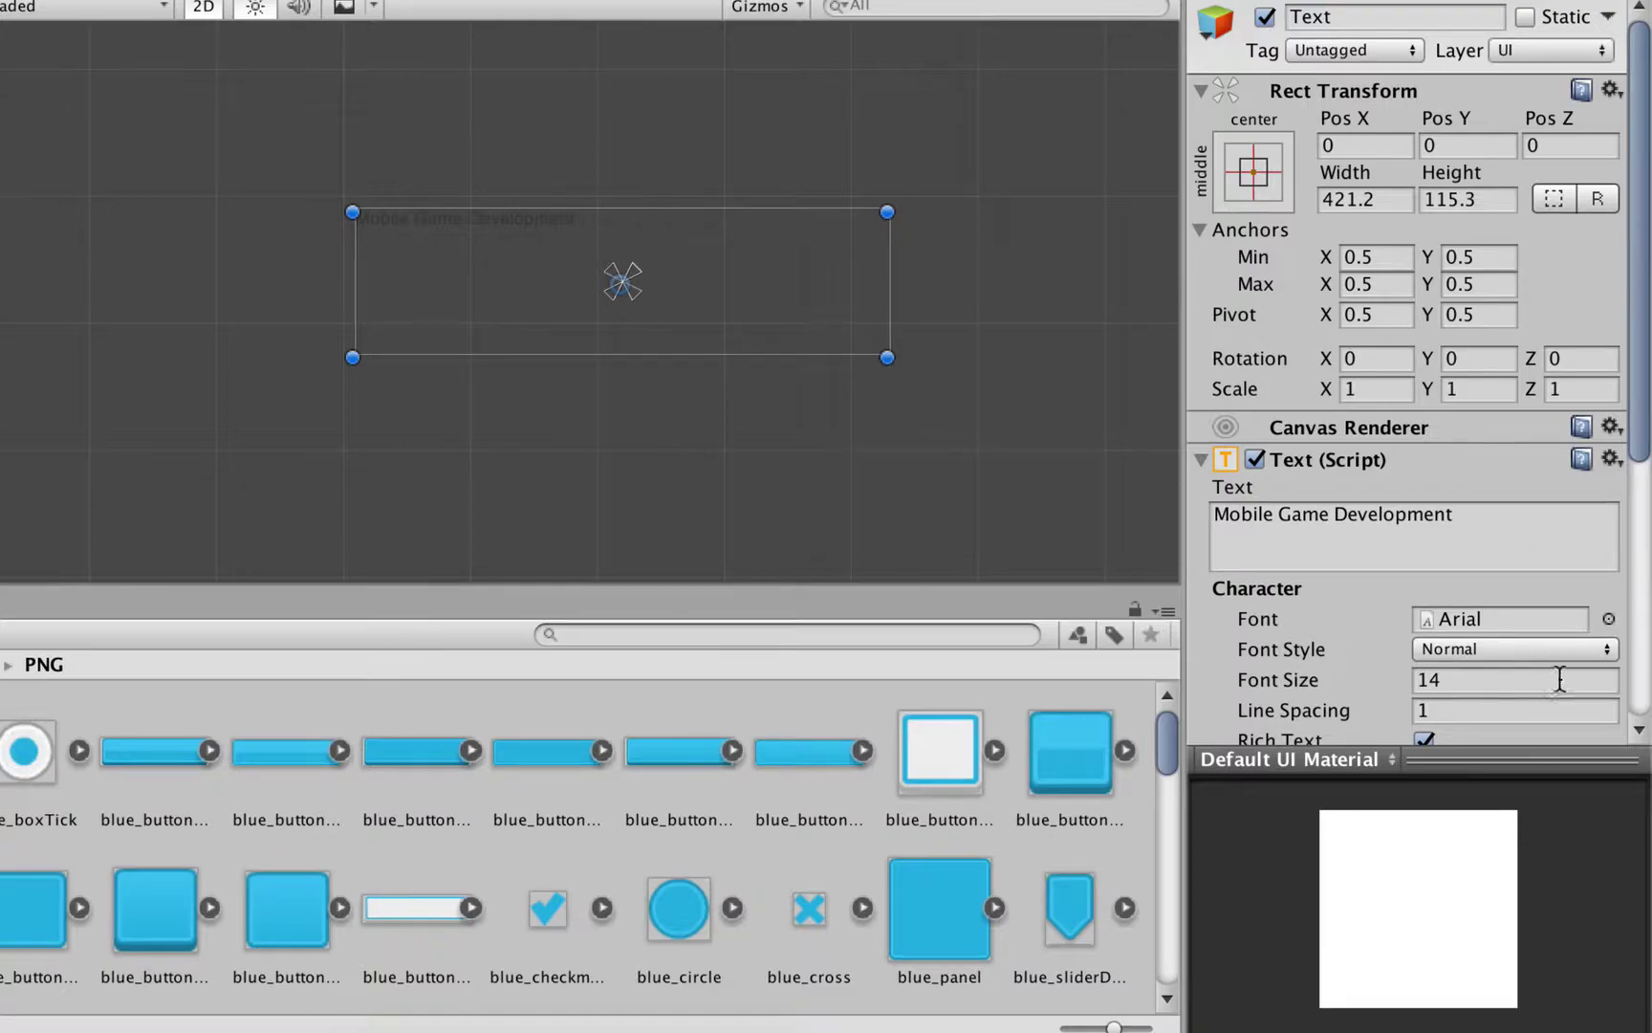
# Set the text element's font size to 42
pyautogui.scroll(-5, 1553, 649)
pyautogui.click(1491, 466)
pyautogui.write('40')
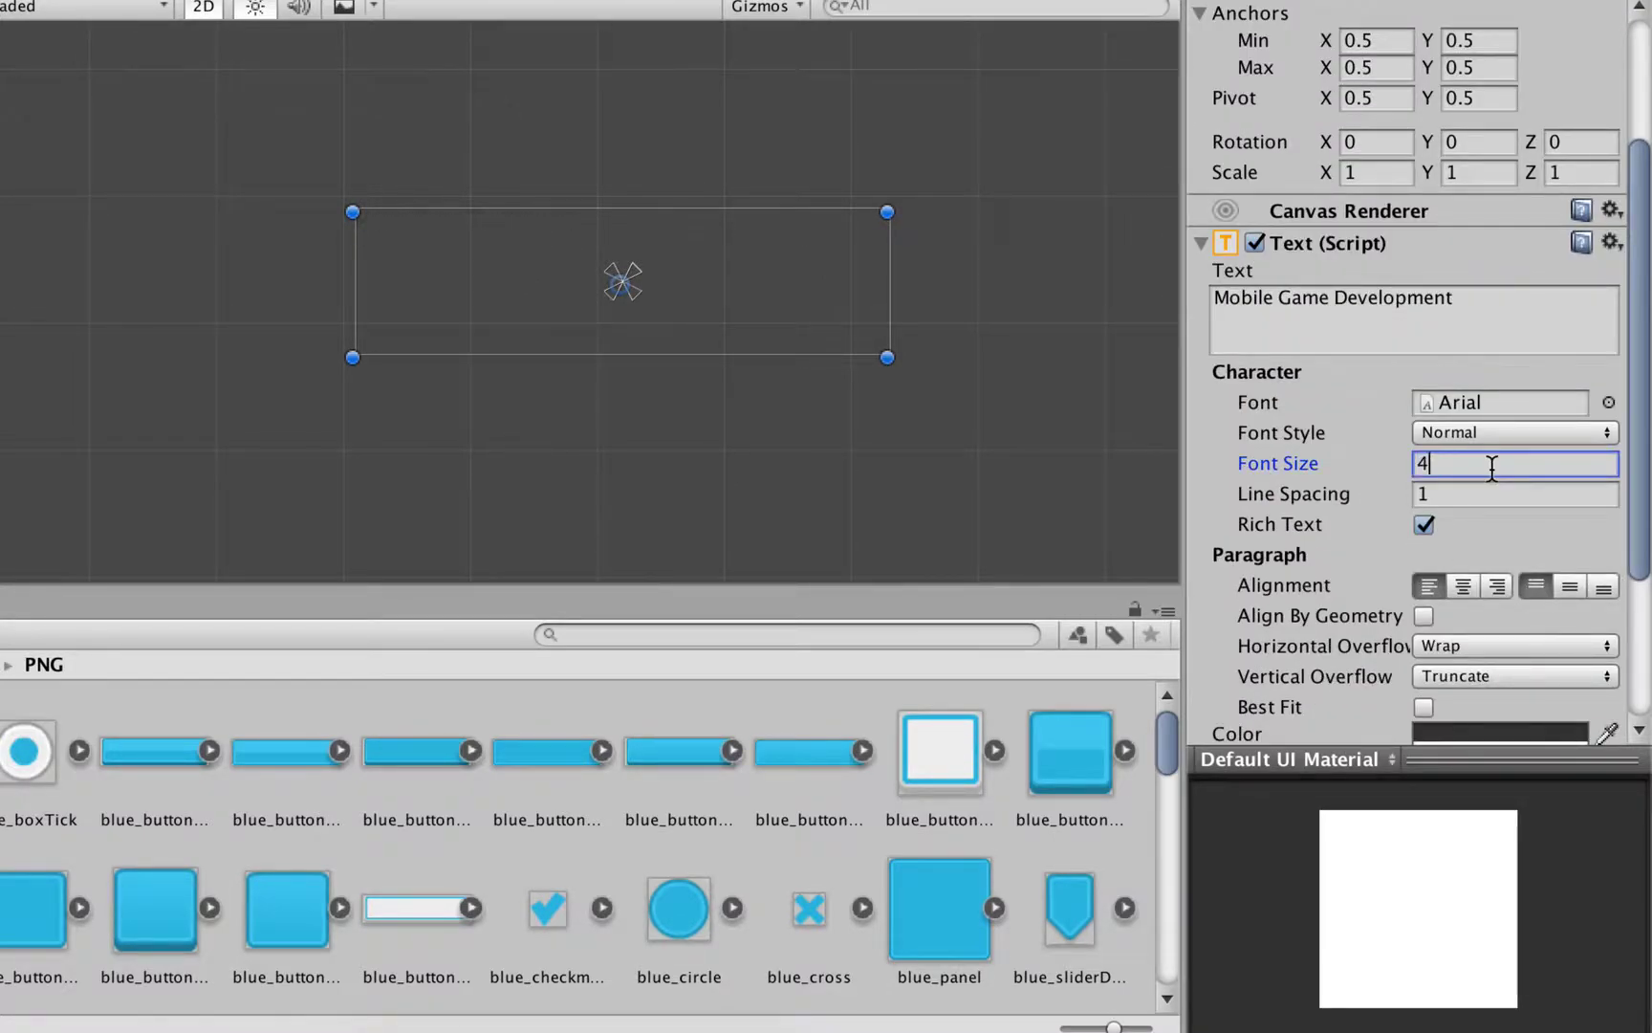
# Change the title text's font from the default to kenvector_future_thin from the Kenney UI pack
pyautogui.click(1609, 402)
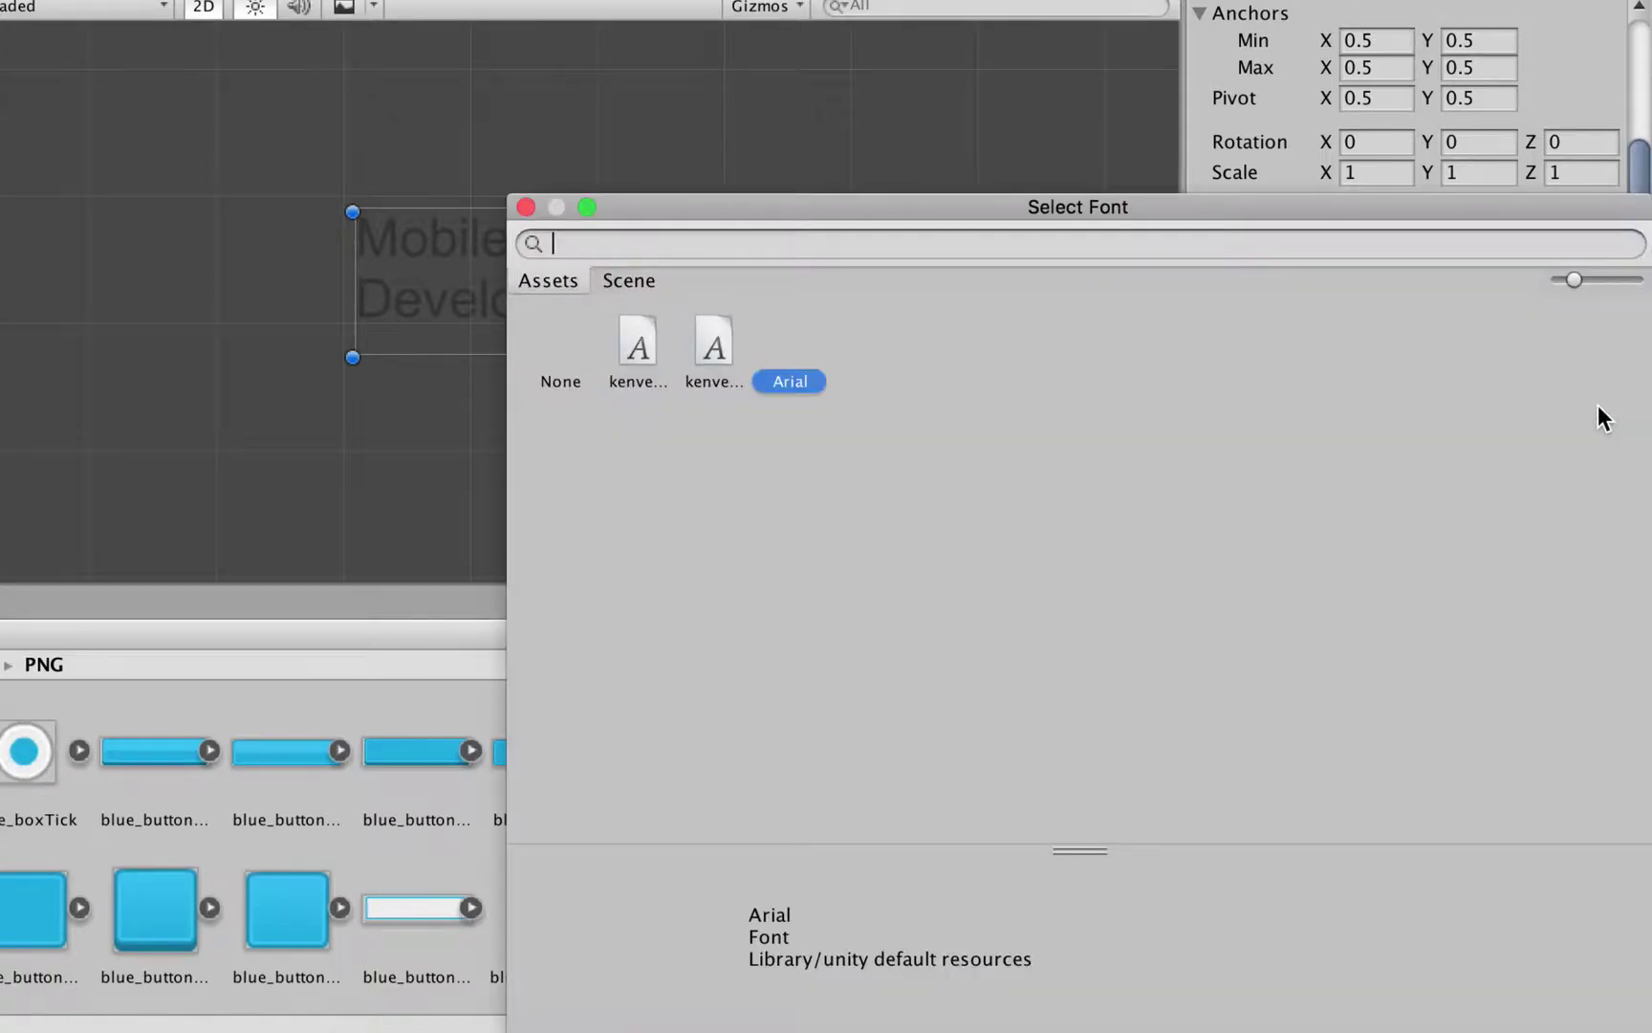
pyautogui.press('Escape')
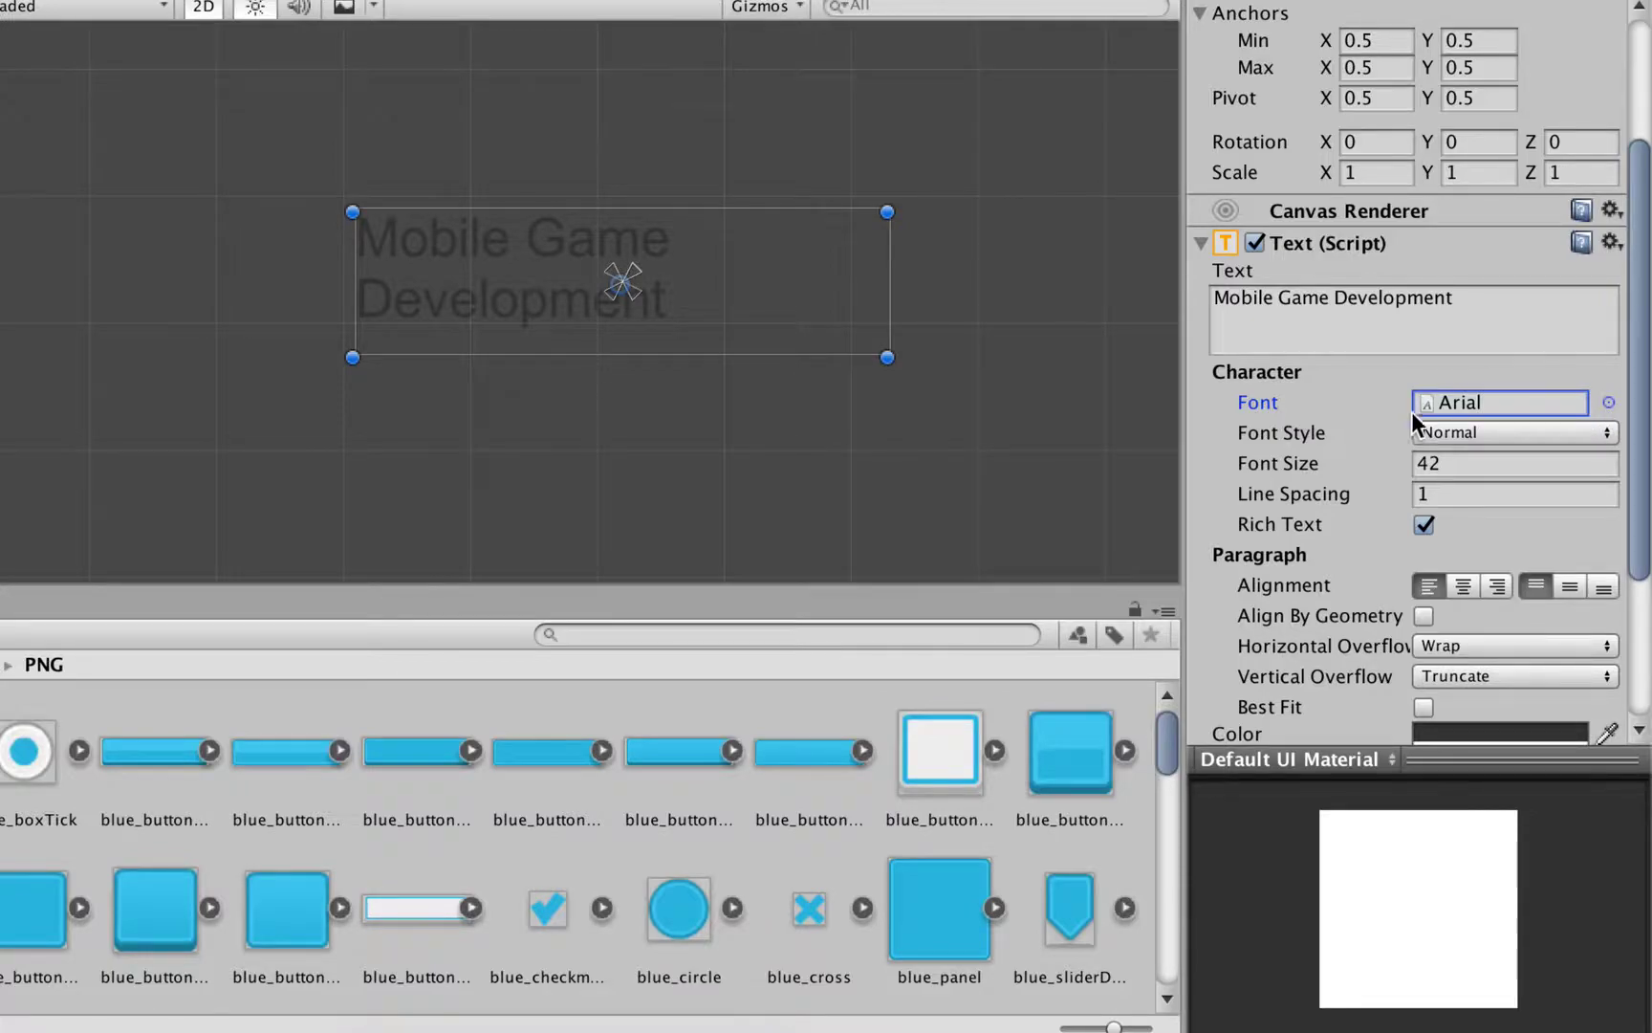
pyautogui.click(1609, 403)
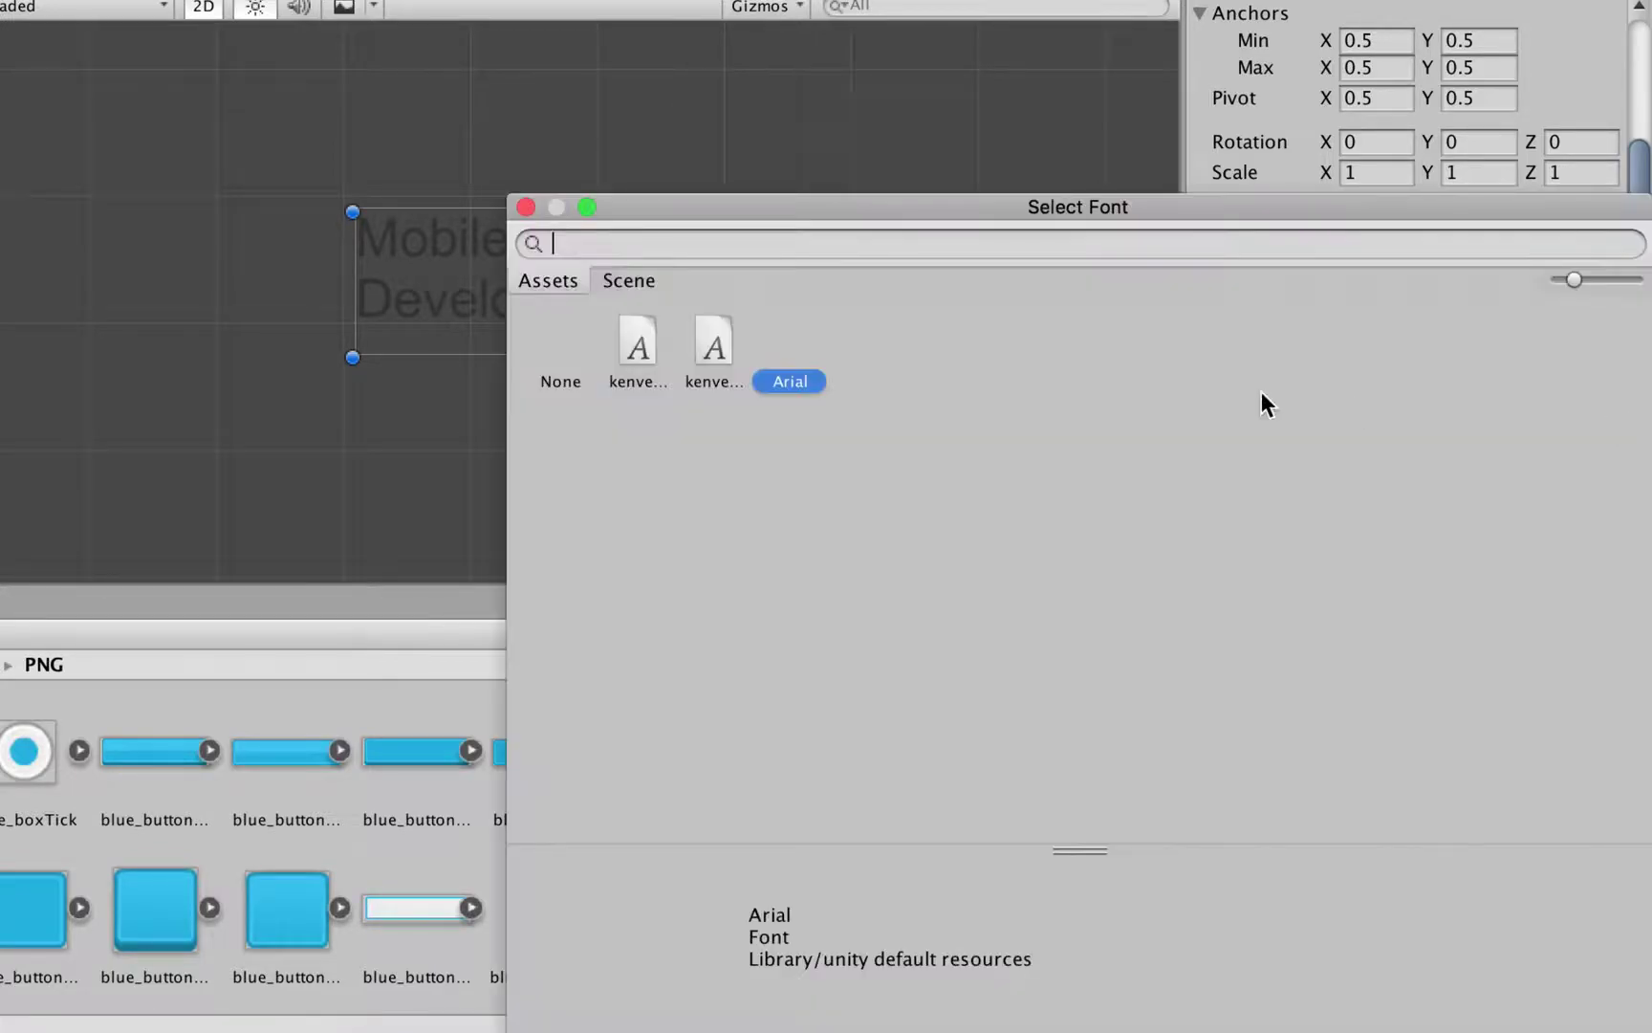
pyautogui.click(635, 348)
pyautogui.click(706, 341)
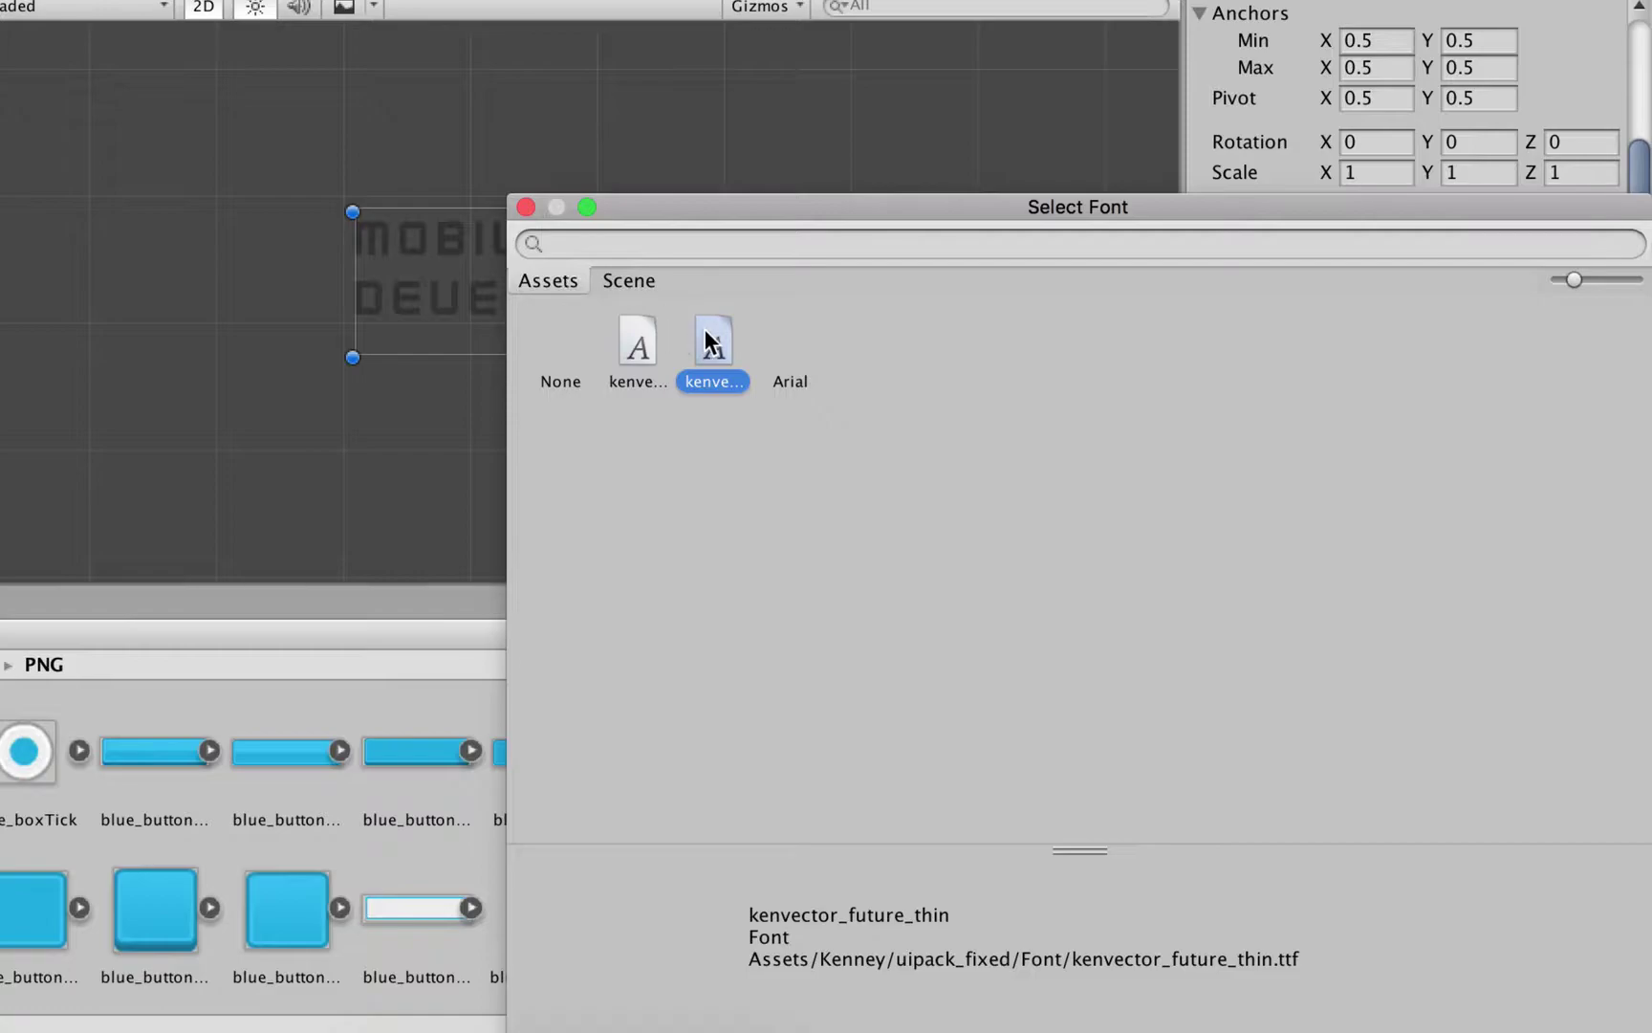
pyautogui.doubleClick(707, 340)
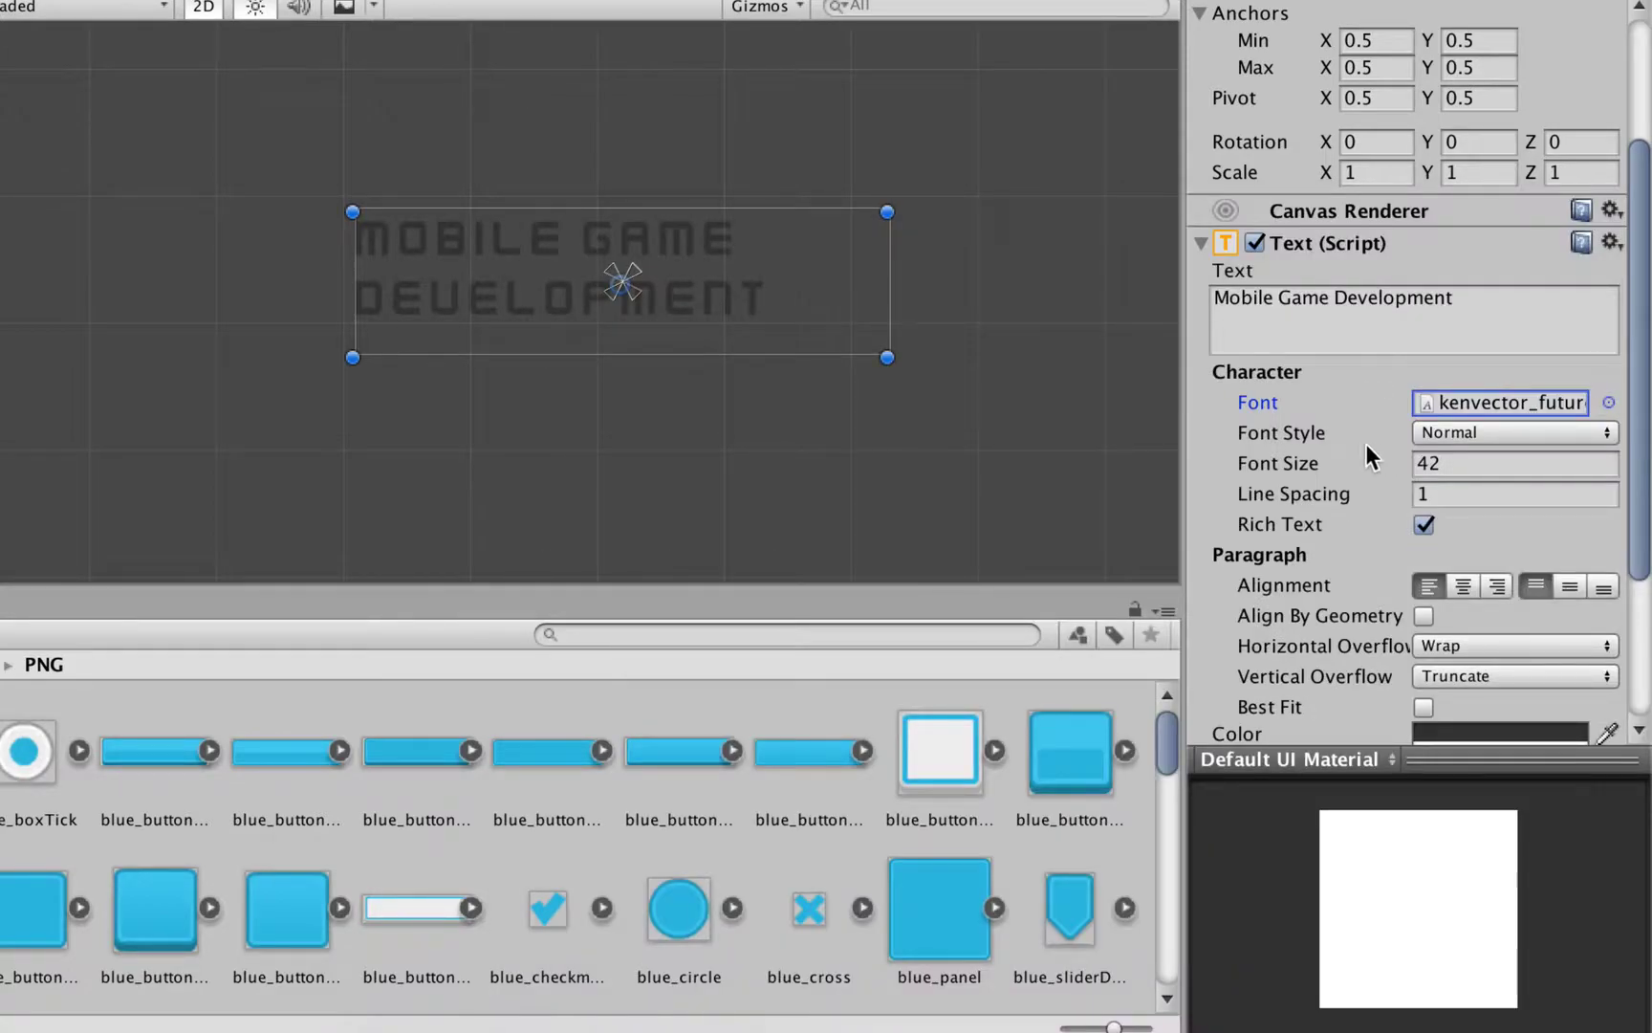
# Widen the title's text box symmetrically to about 760 and centre its text horizontally and vertically
pyautogui.moveTo(890, 287); pyautogui.dragTo(1104, 291)
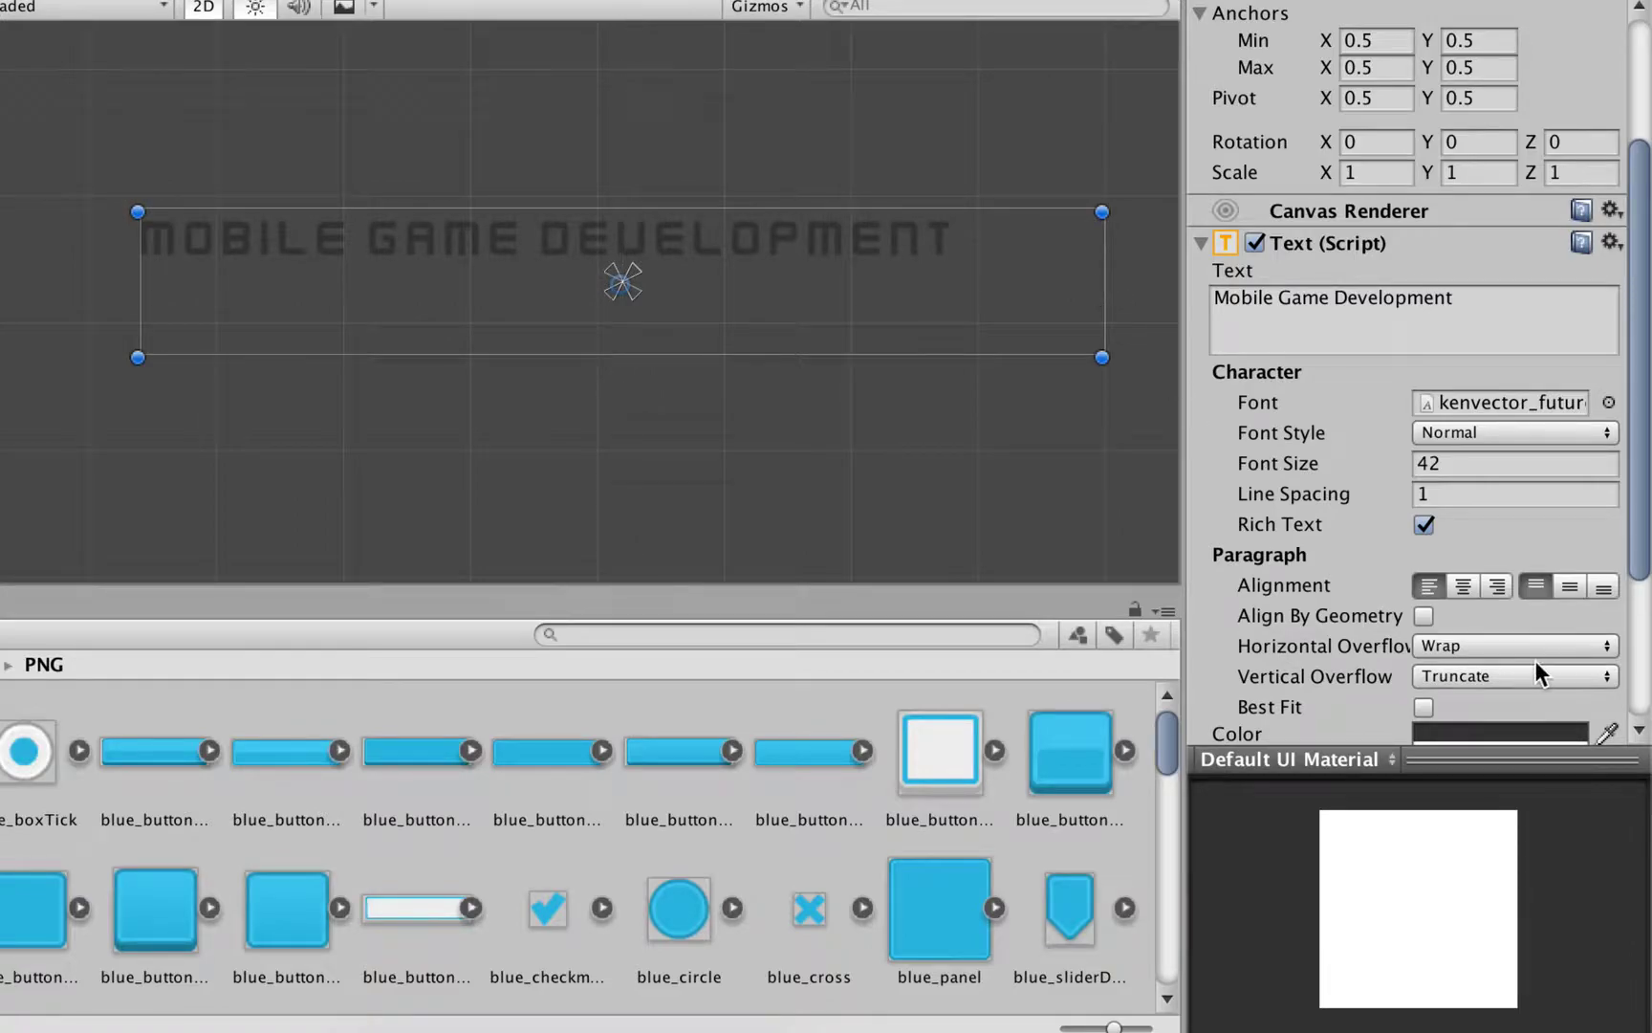
pyautogui.click(1464, 586)
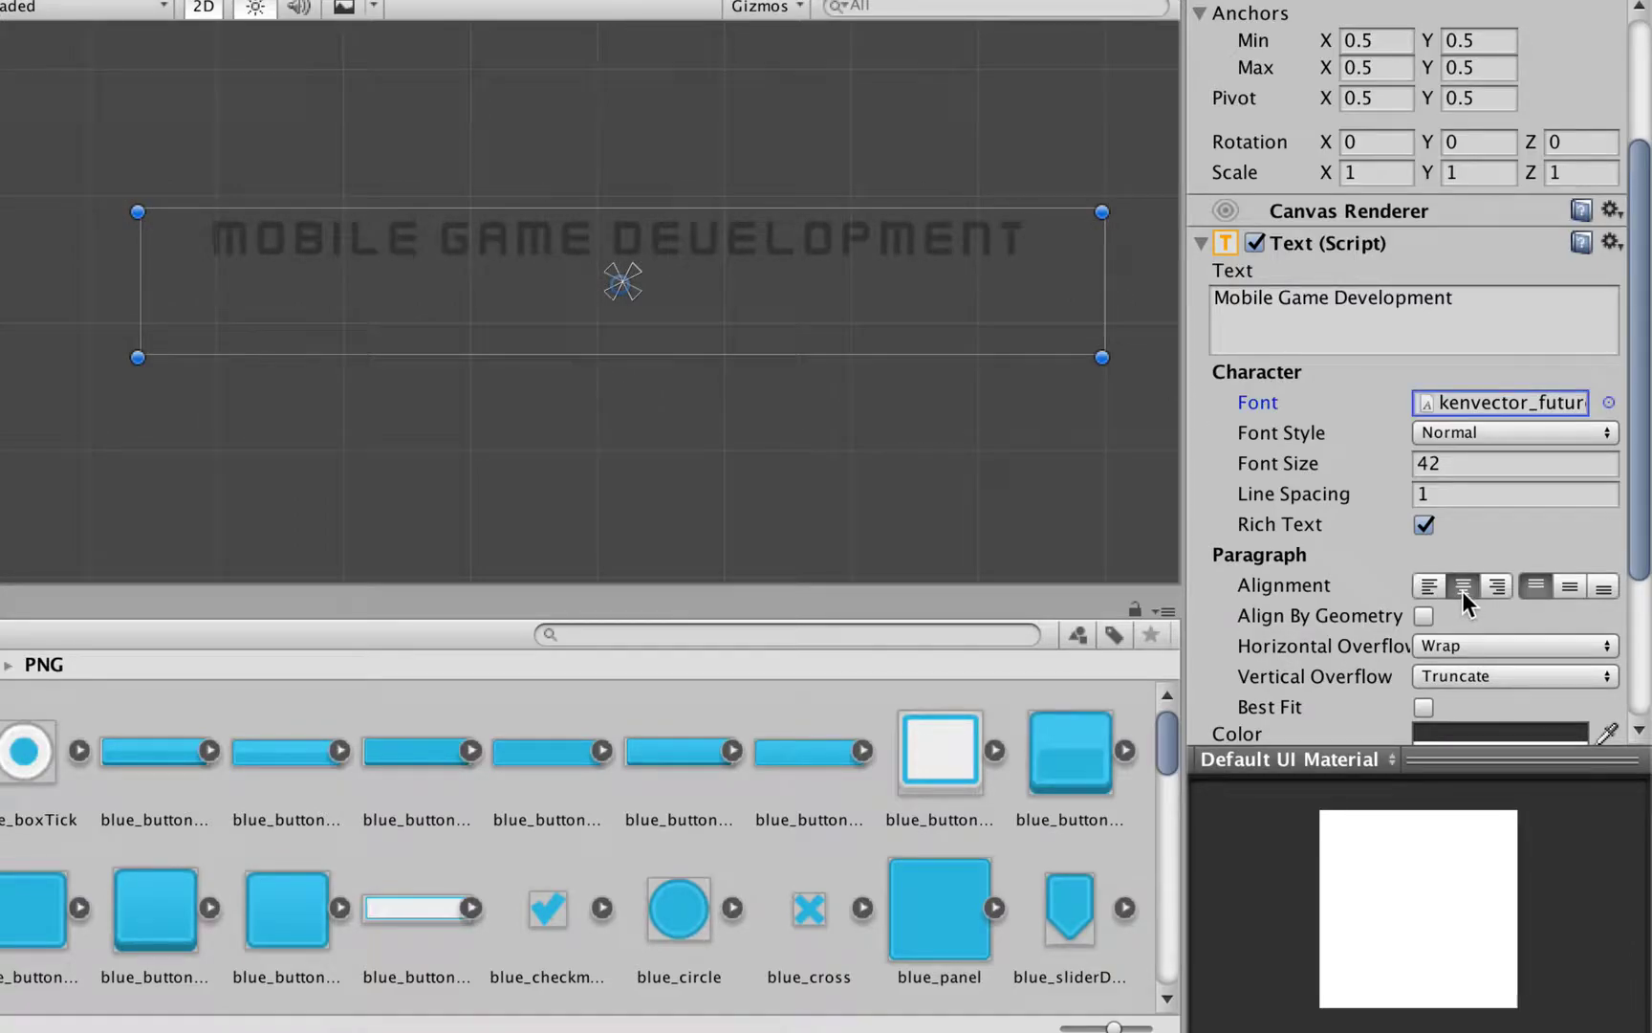
pyautogui.click(1569, 587)
# Set the title text's color to white (FFFFFFFF)
pyautogui.scroll(-5, 1533, 610)
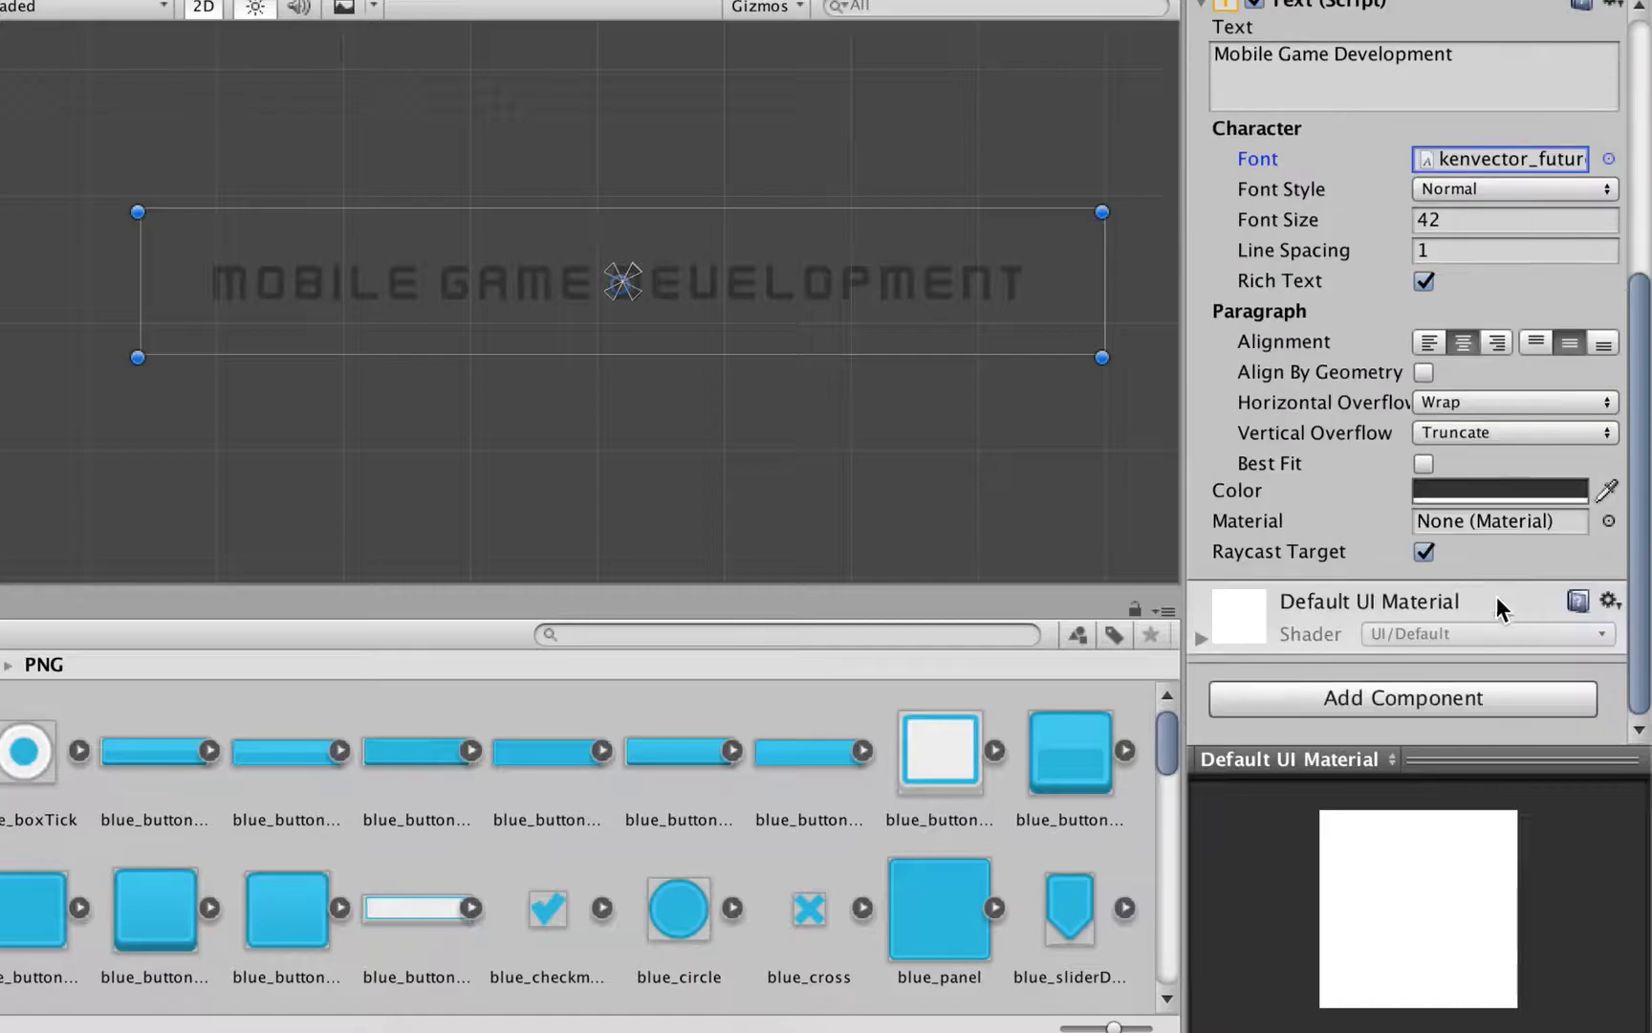
pyautogui.click(1515, 490)
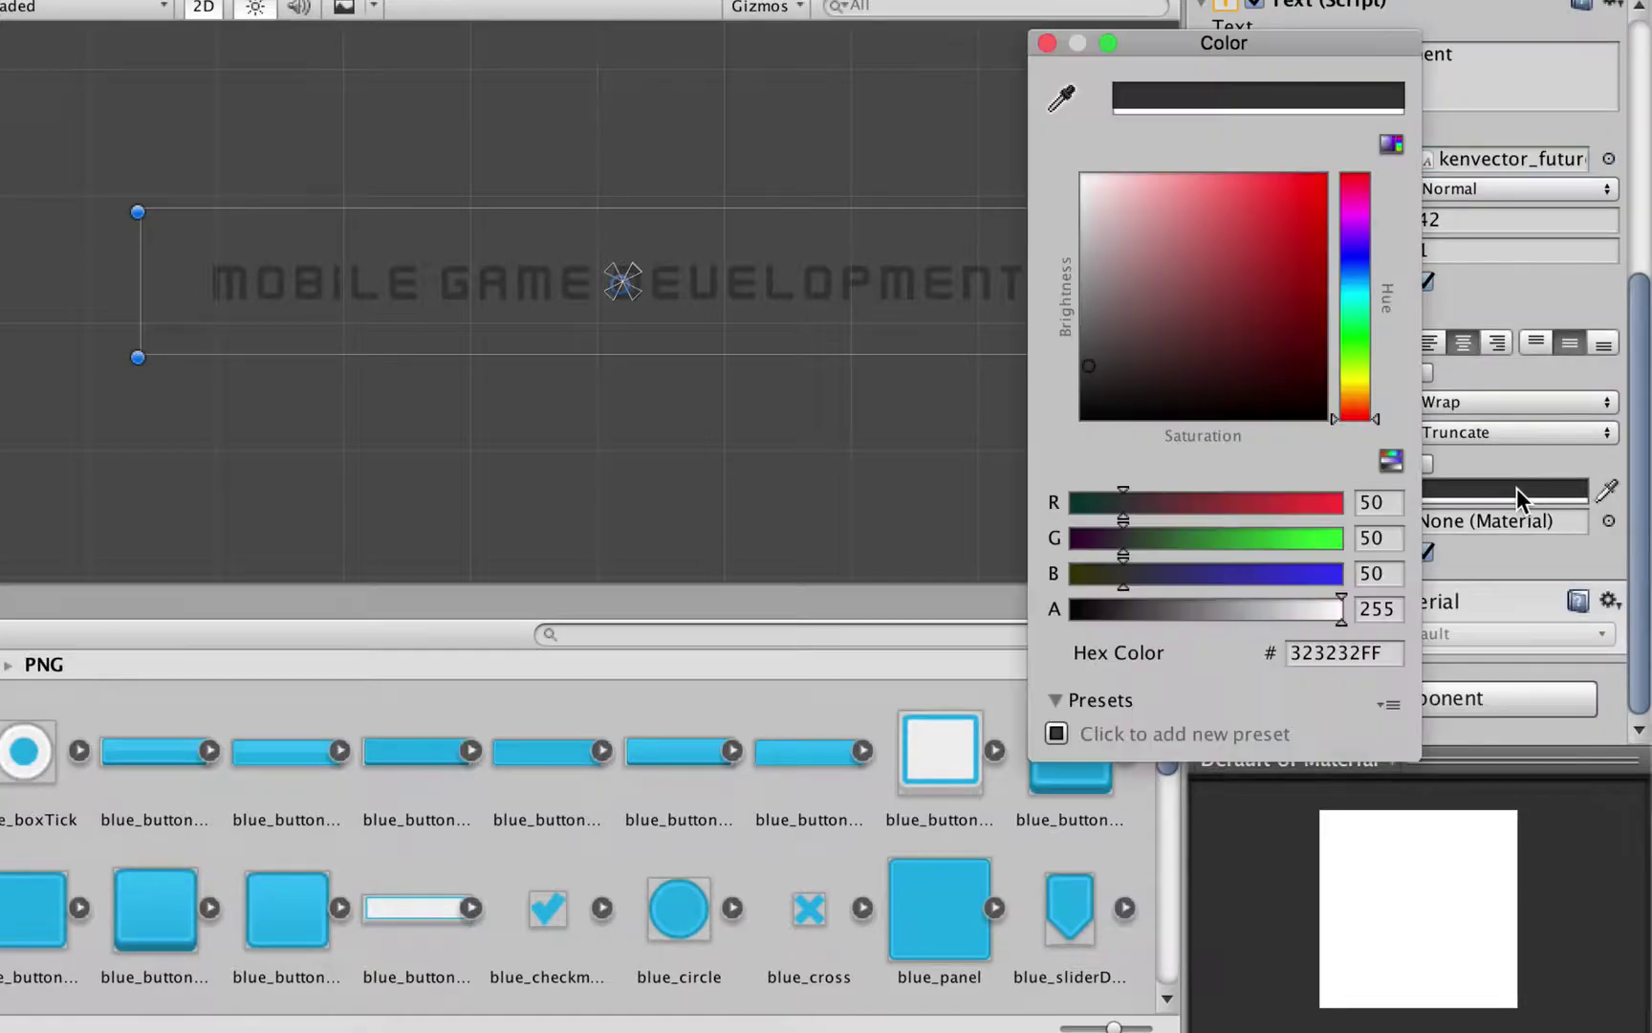
pyautogui.moveTo(1147, 357); pyautogui.dragTo(1079, 169)
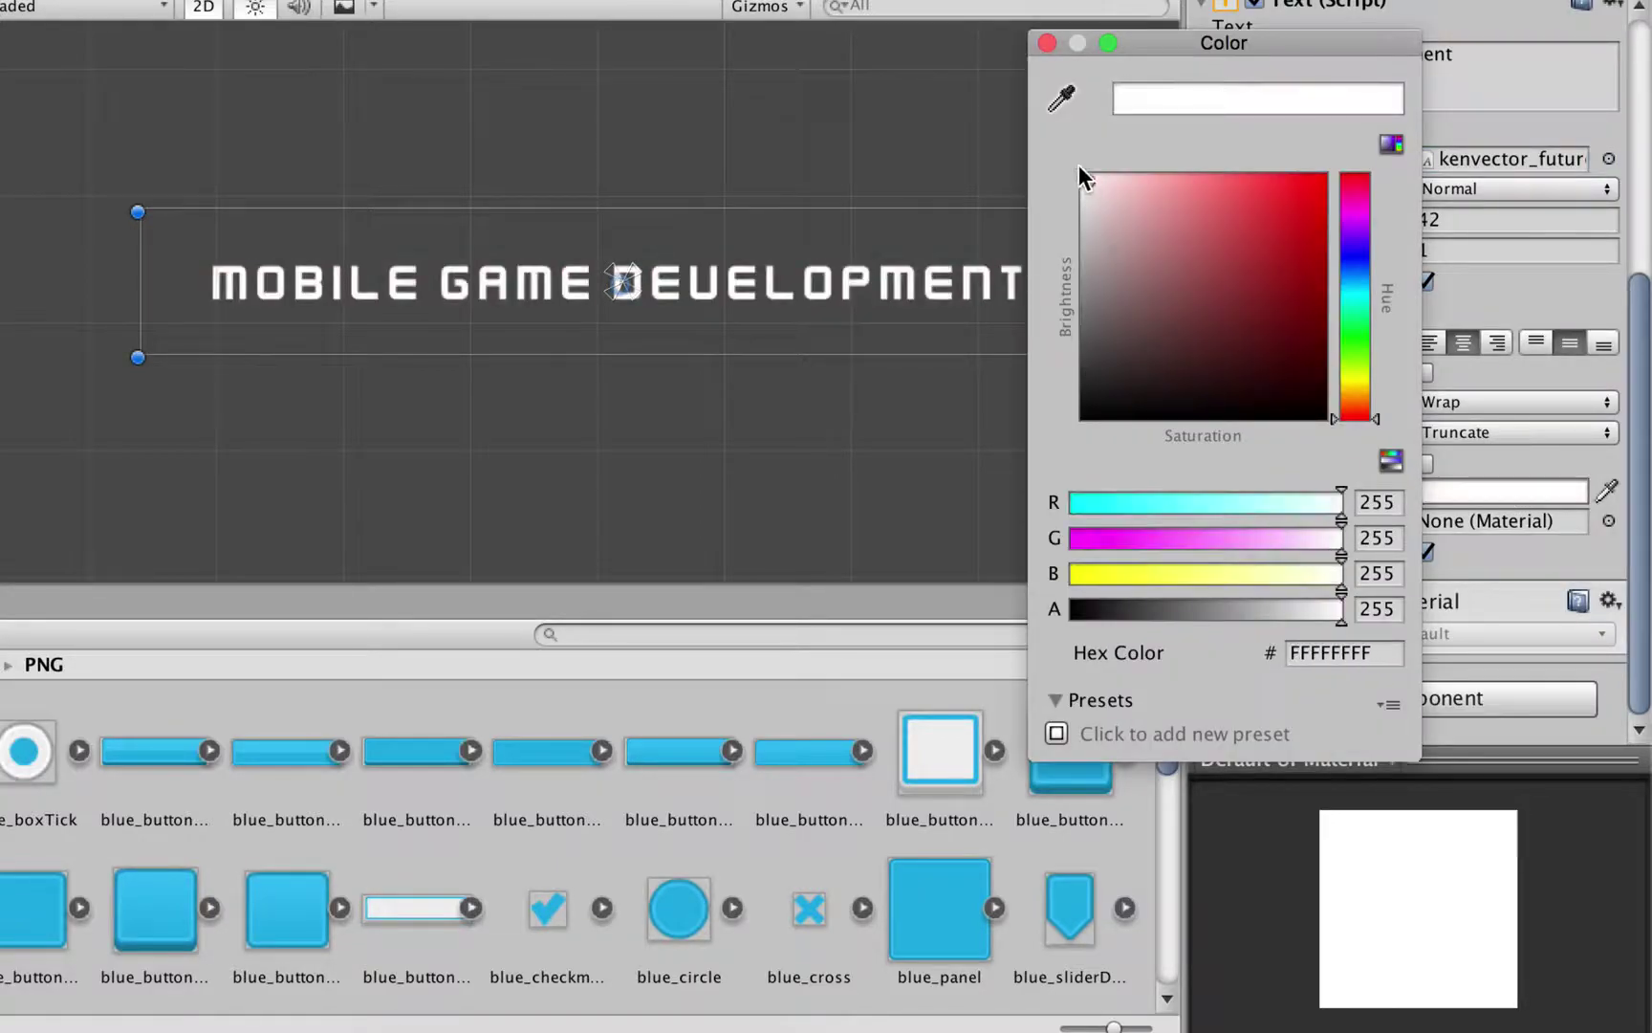
pyautogui.click(1047, 43)
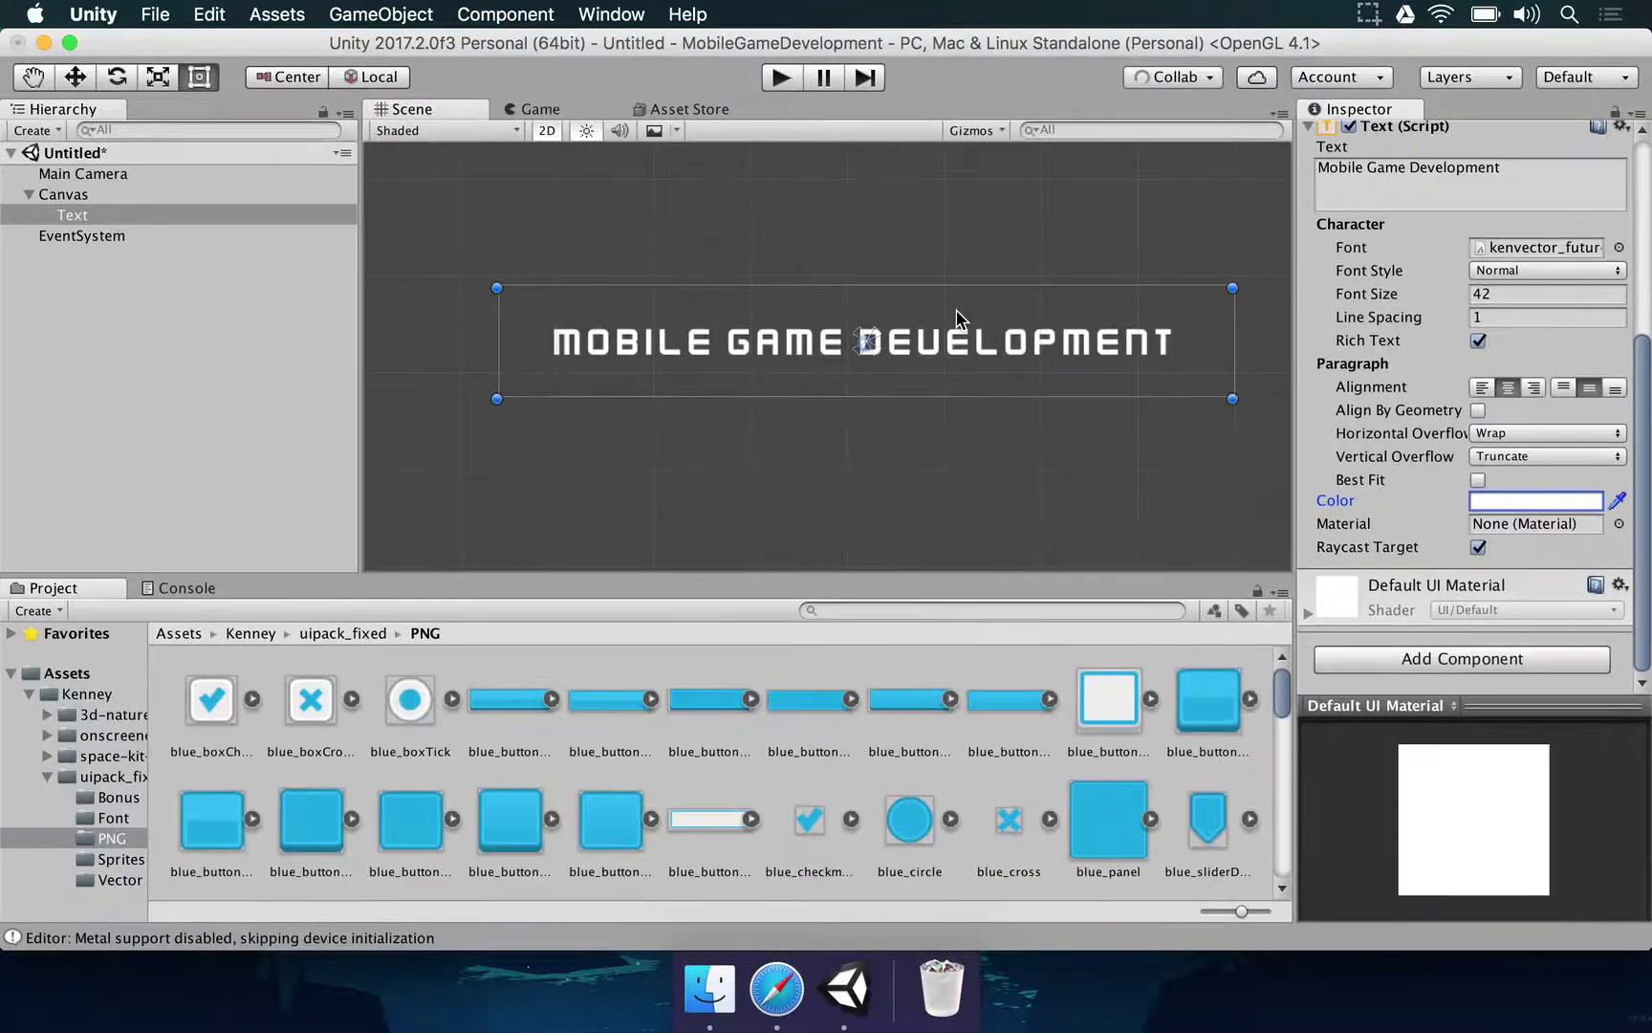
# In the Game view, set the Main Camera's background to a very dark navy blue, hex 010F2600
pyautogui.scroll(-5, 956, 318)
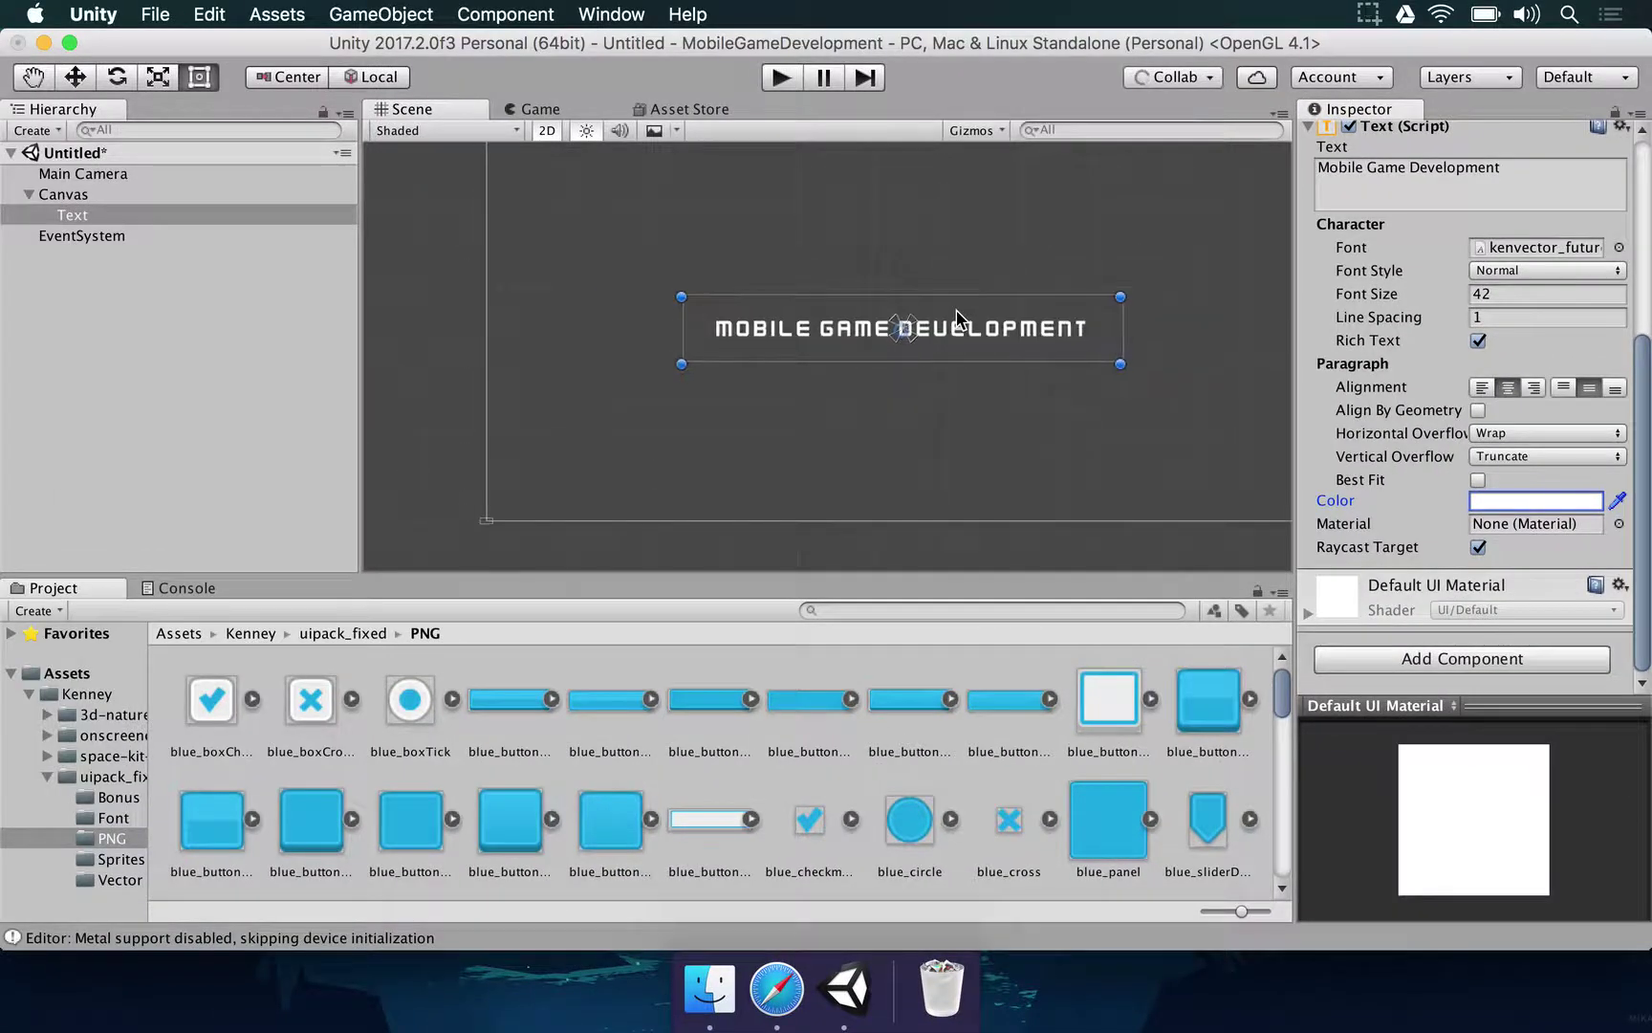
pyautogui.click(521, 108)
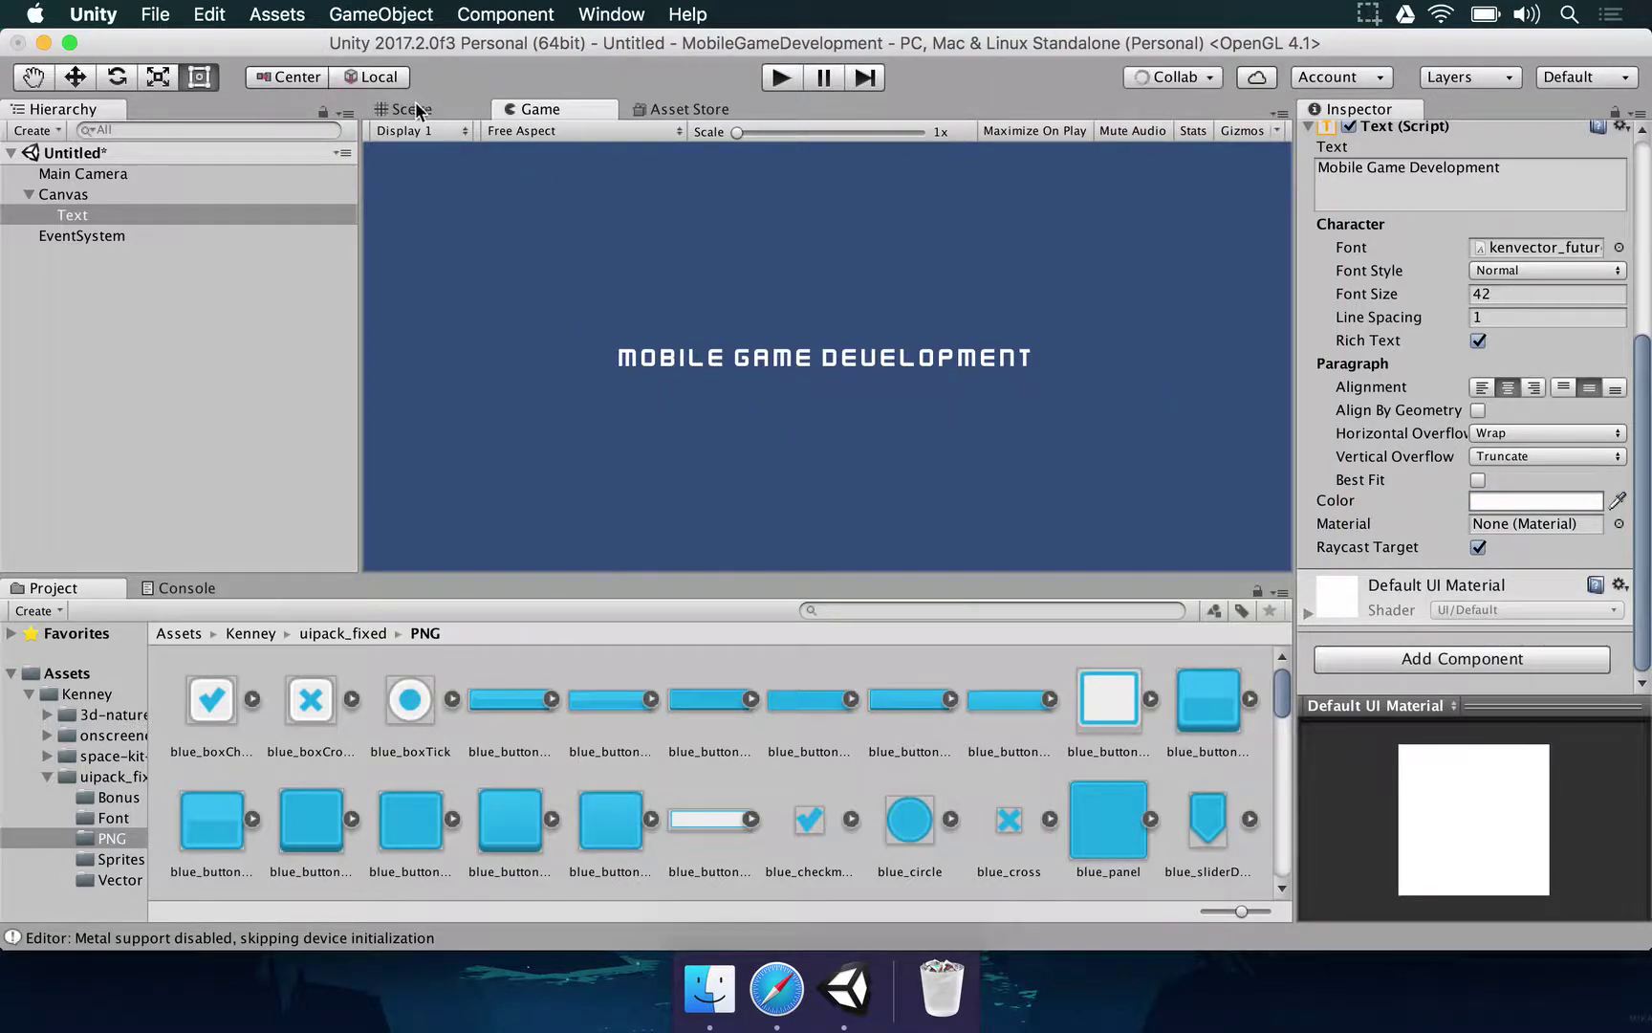
pyautogui.click(178, 174)
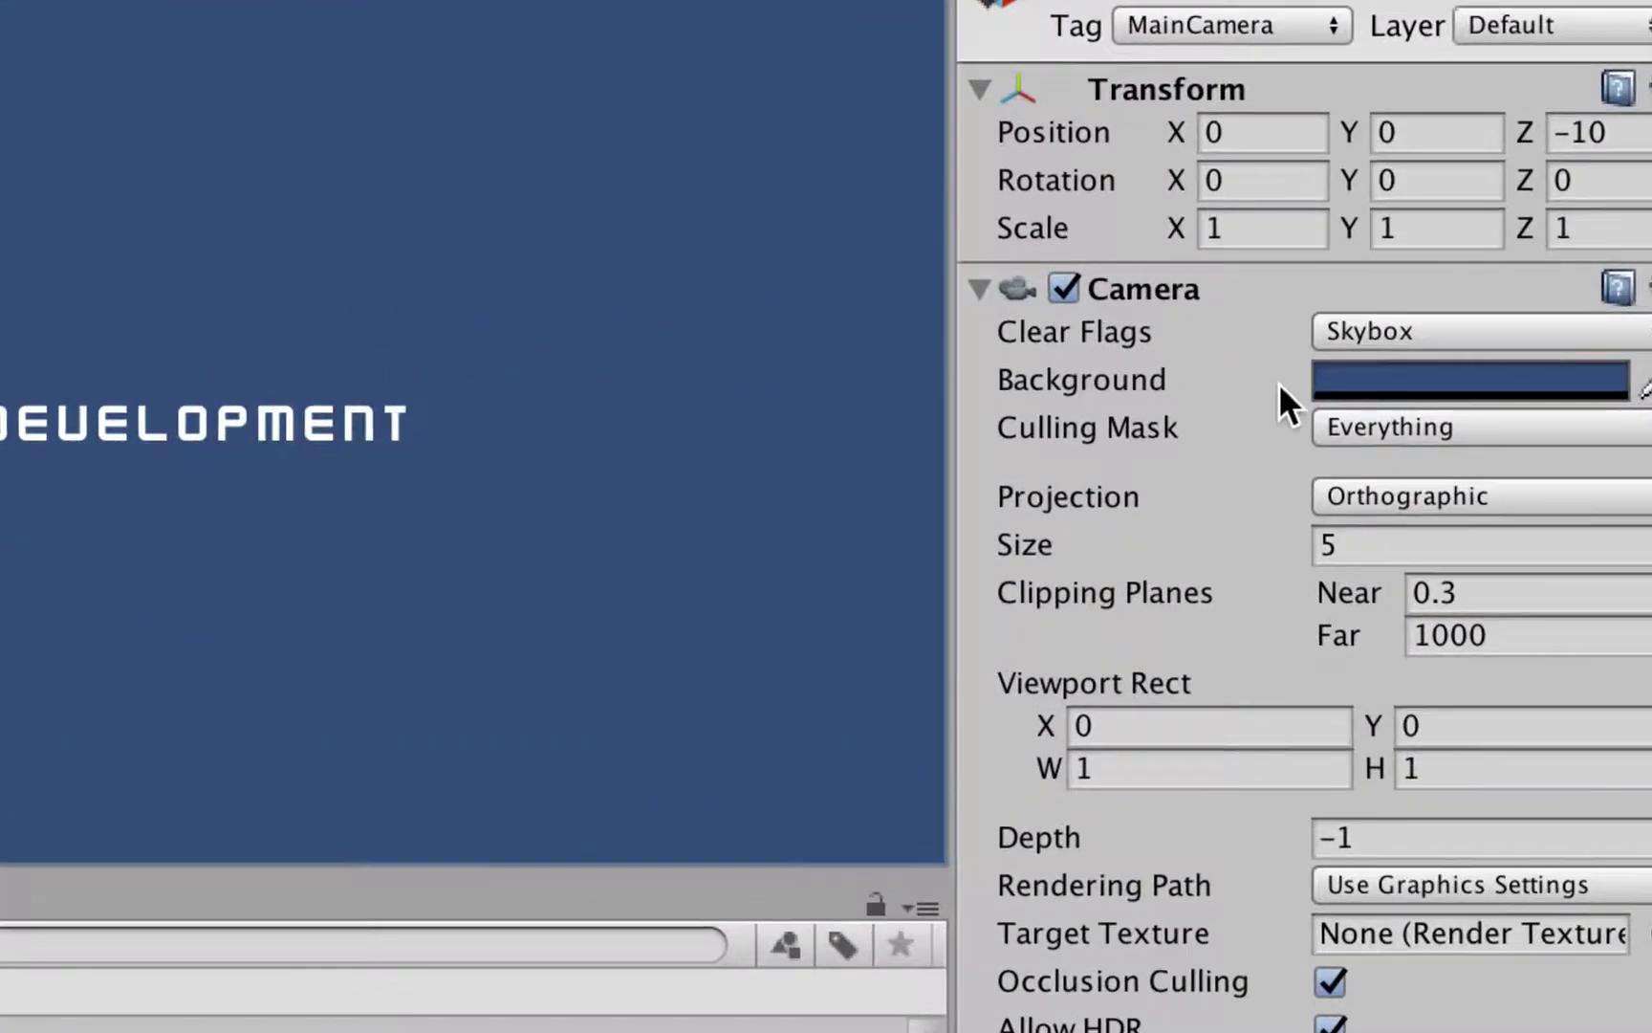
pyautogui.click(1385, 387)
pyautogui.moveTo(1067, 424); pyautogui.dragTo(1153, 537)
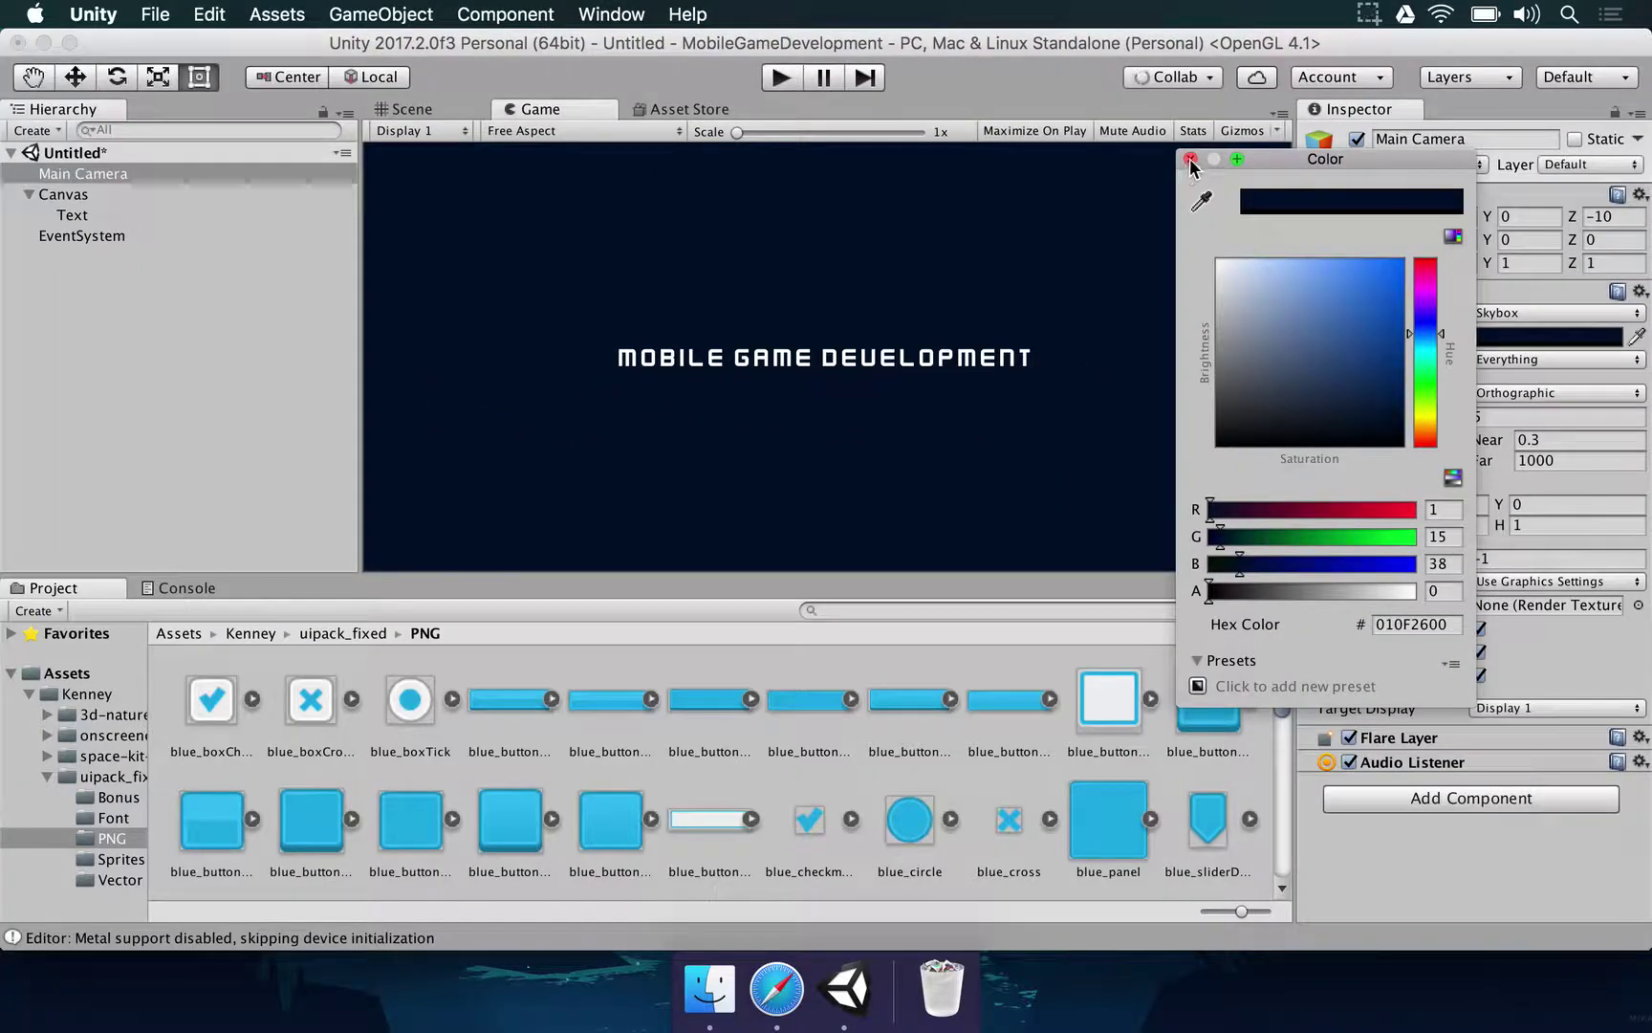
pyautogui.click(1190, 159)
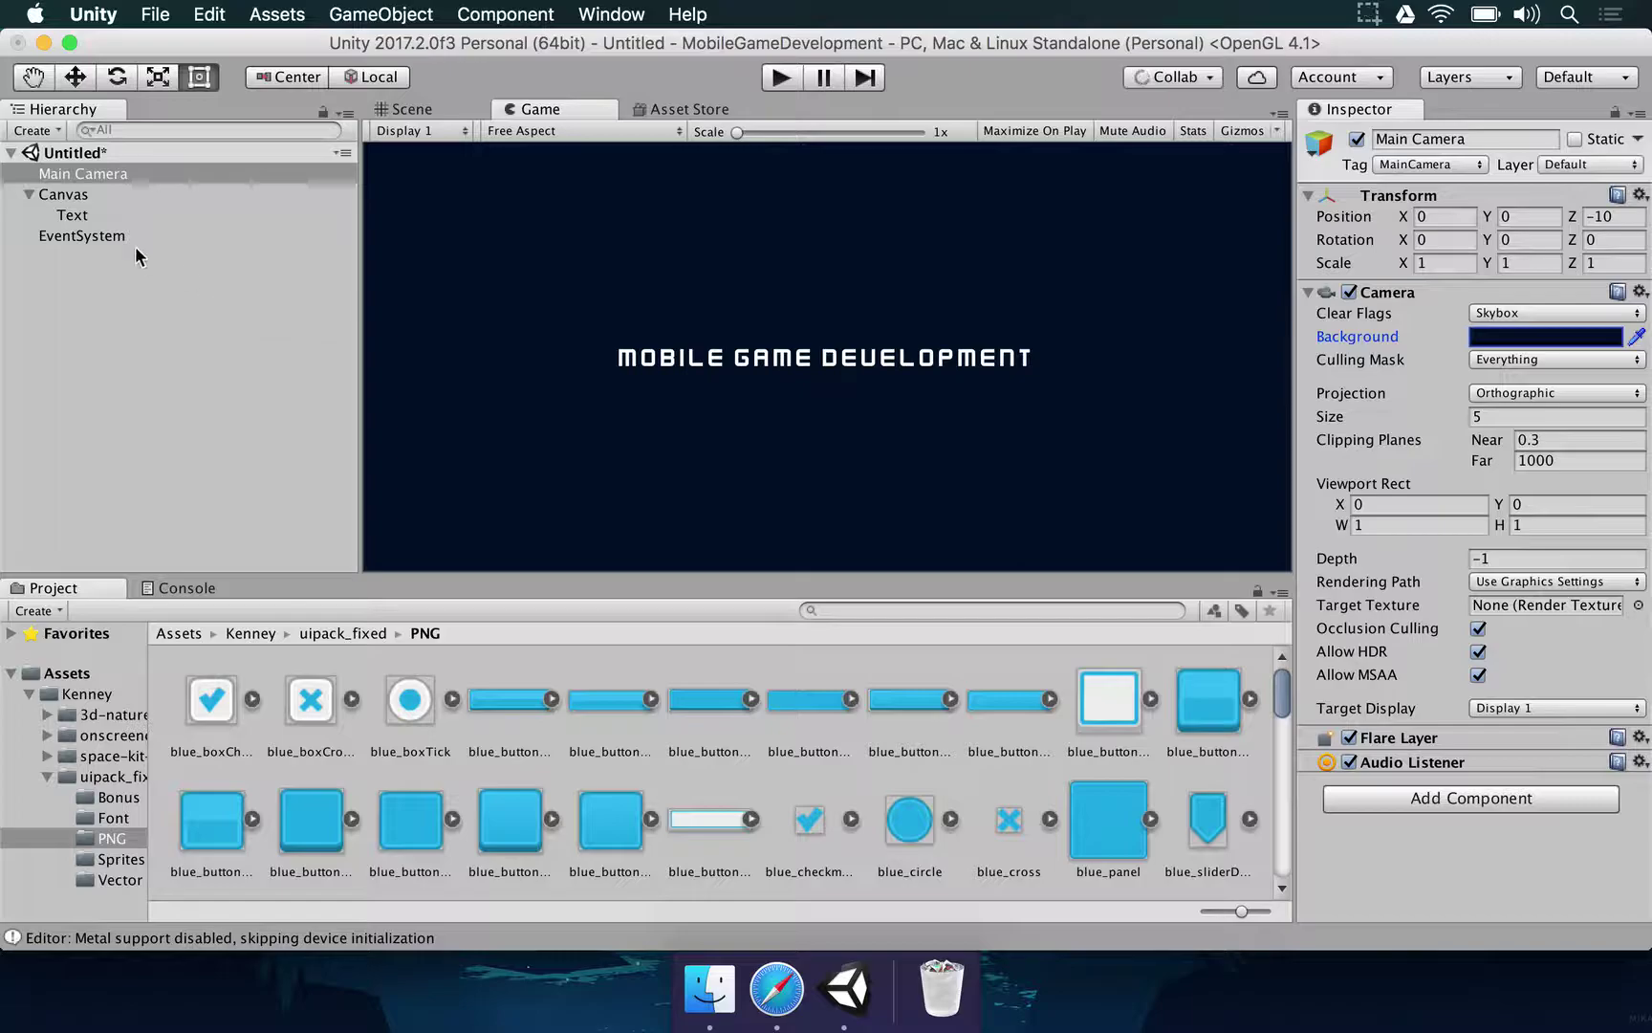
# Inspect the Canvas, Text and Main Camera objects, and preview the title at the 4:3 and 16:9 aspect ratios
pyautogui.click(82, 195)
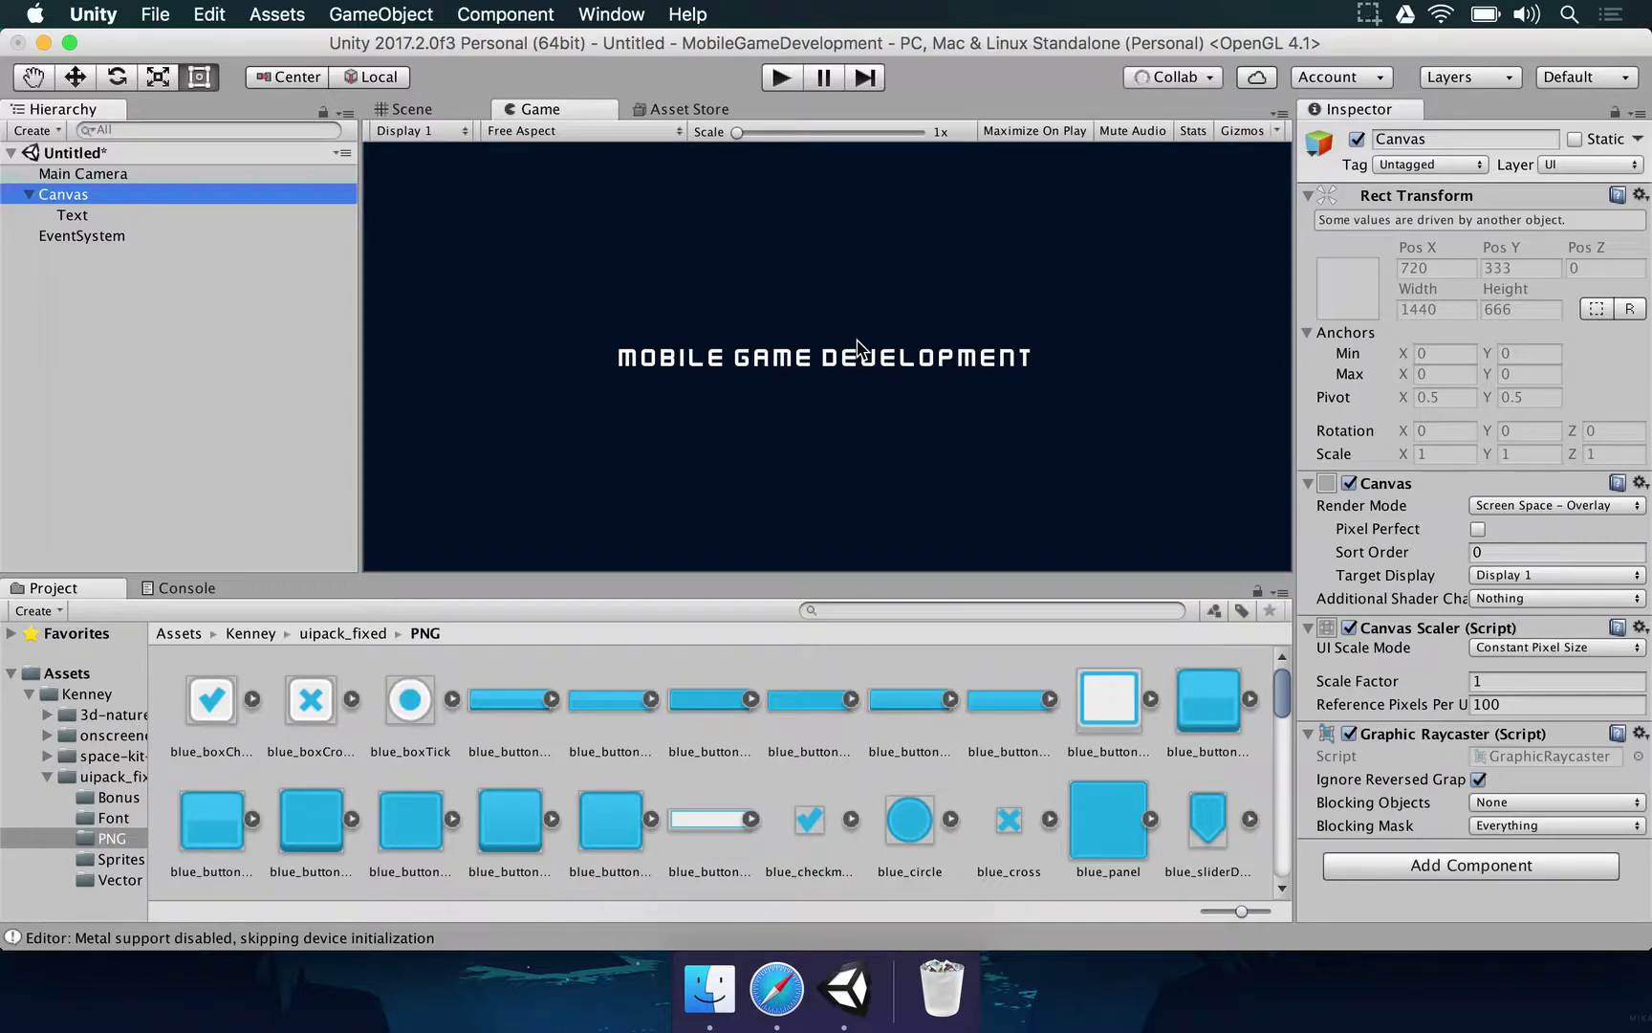
pyautogui.click(341, 212)
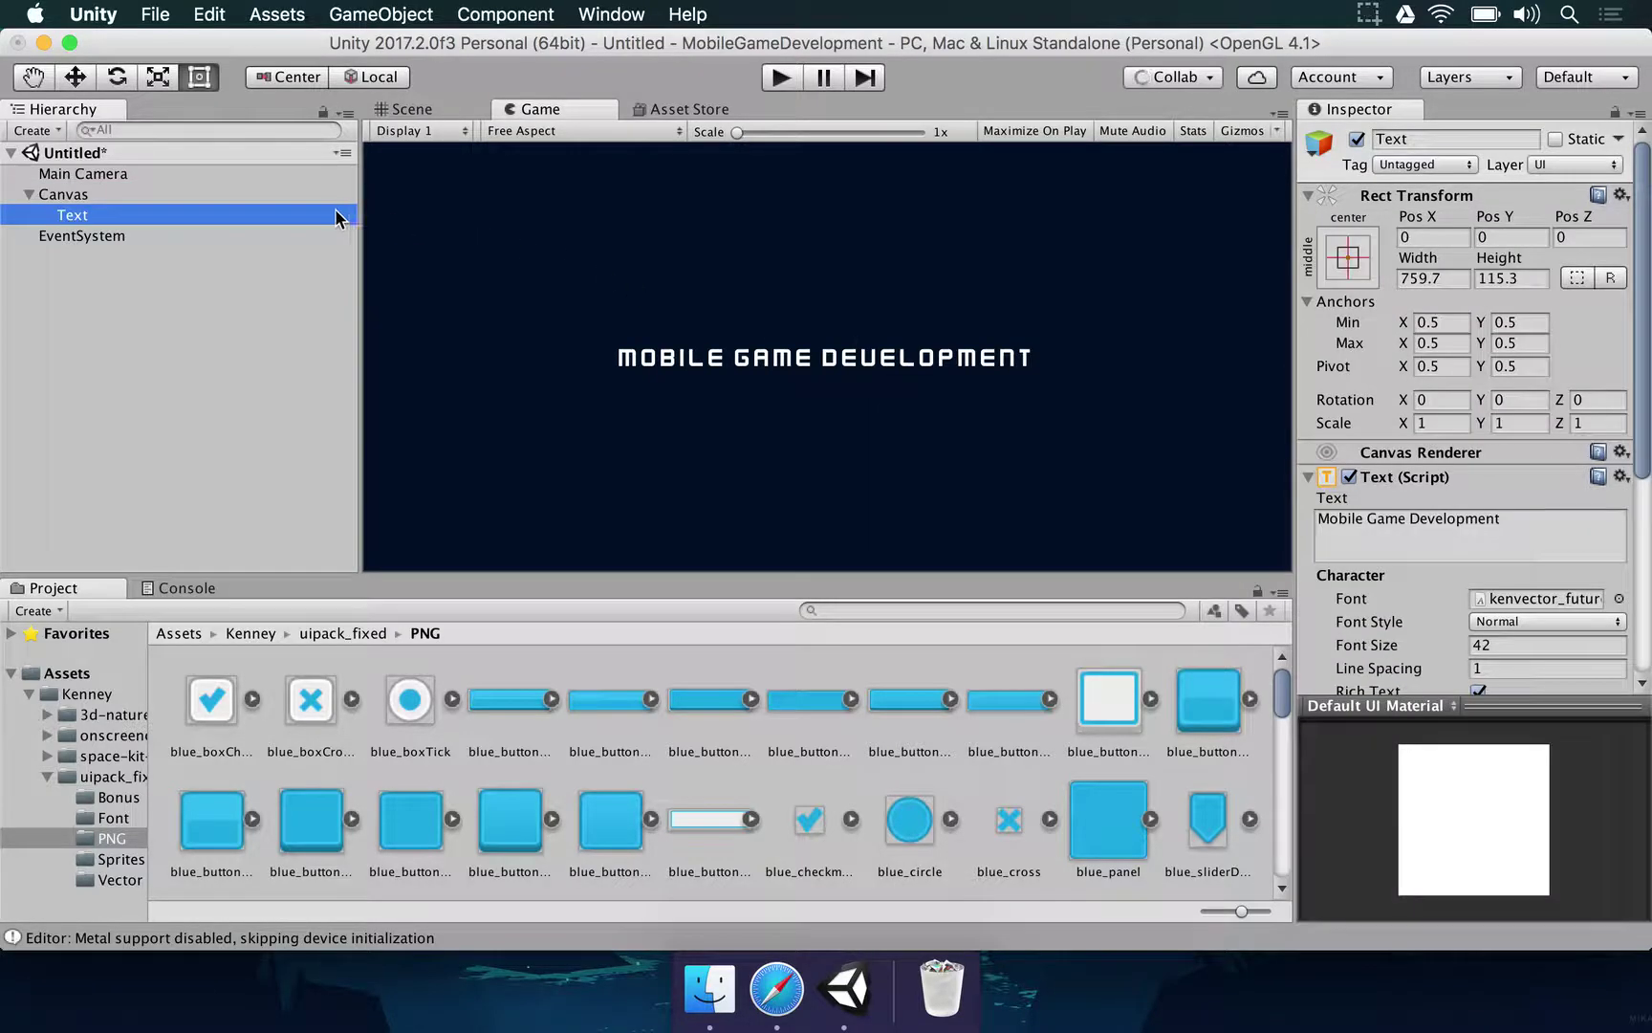
pyautogui.click(124, 176)
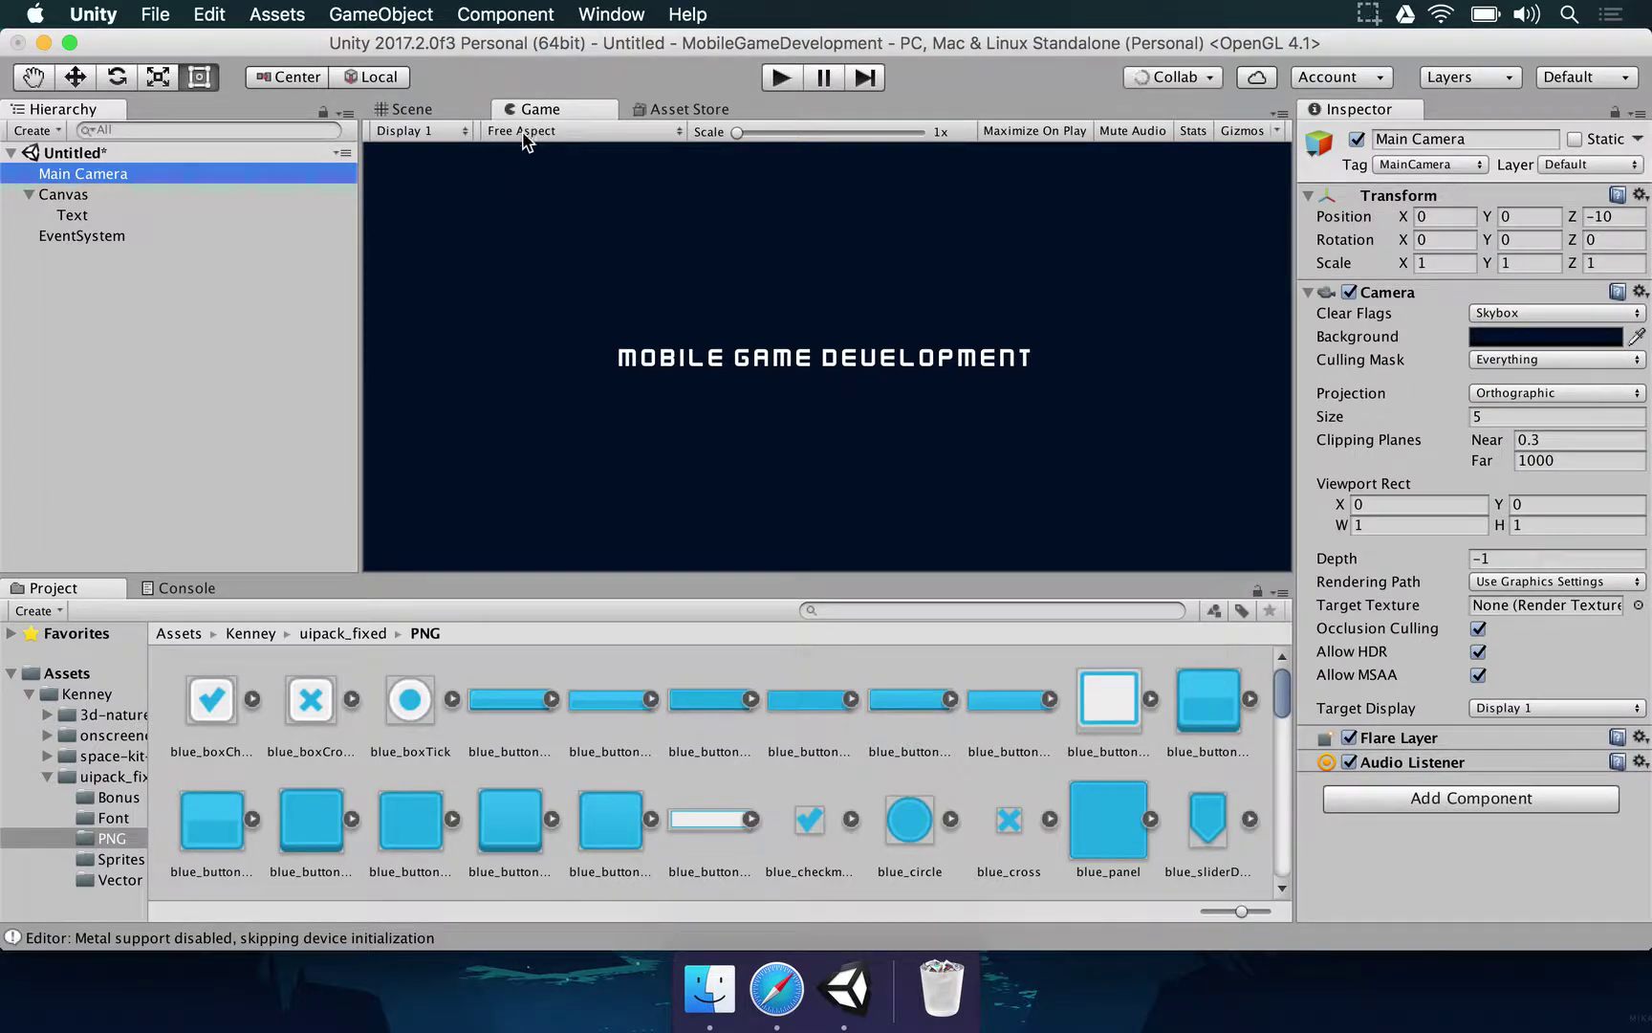
pyautogui.click(524, 134)
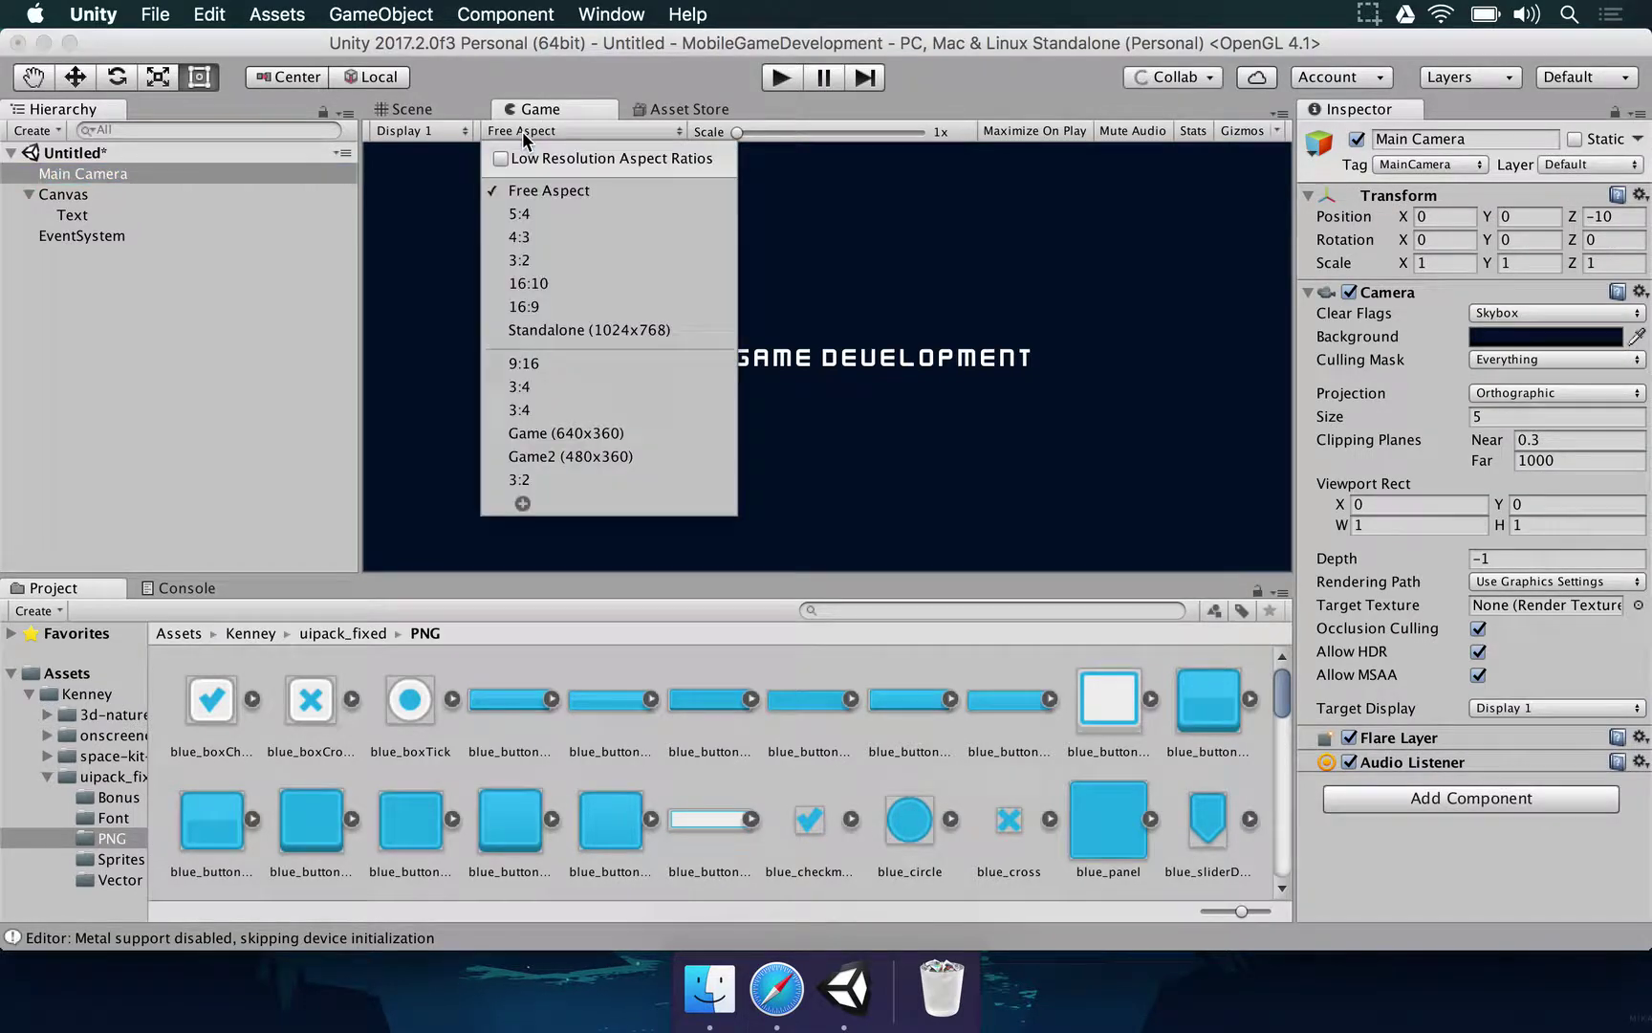
pyautogui.click(522, 243)
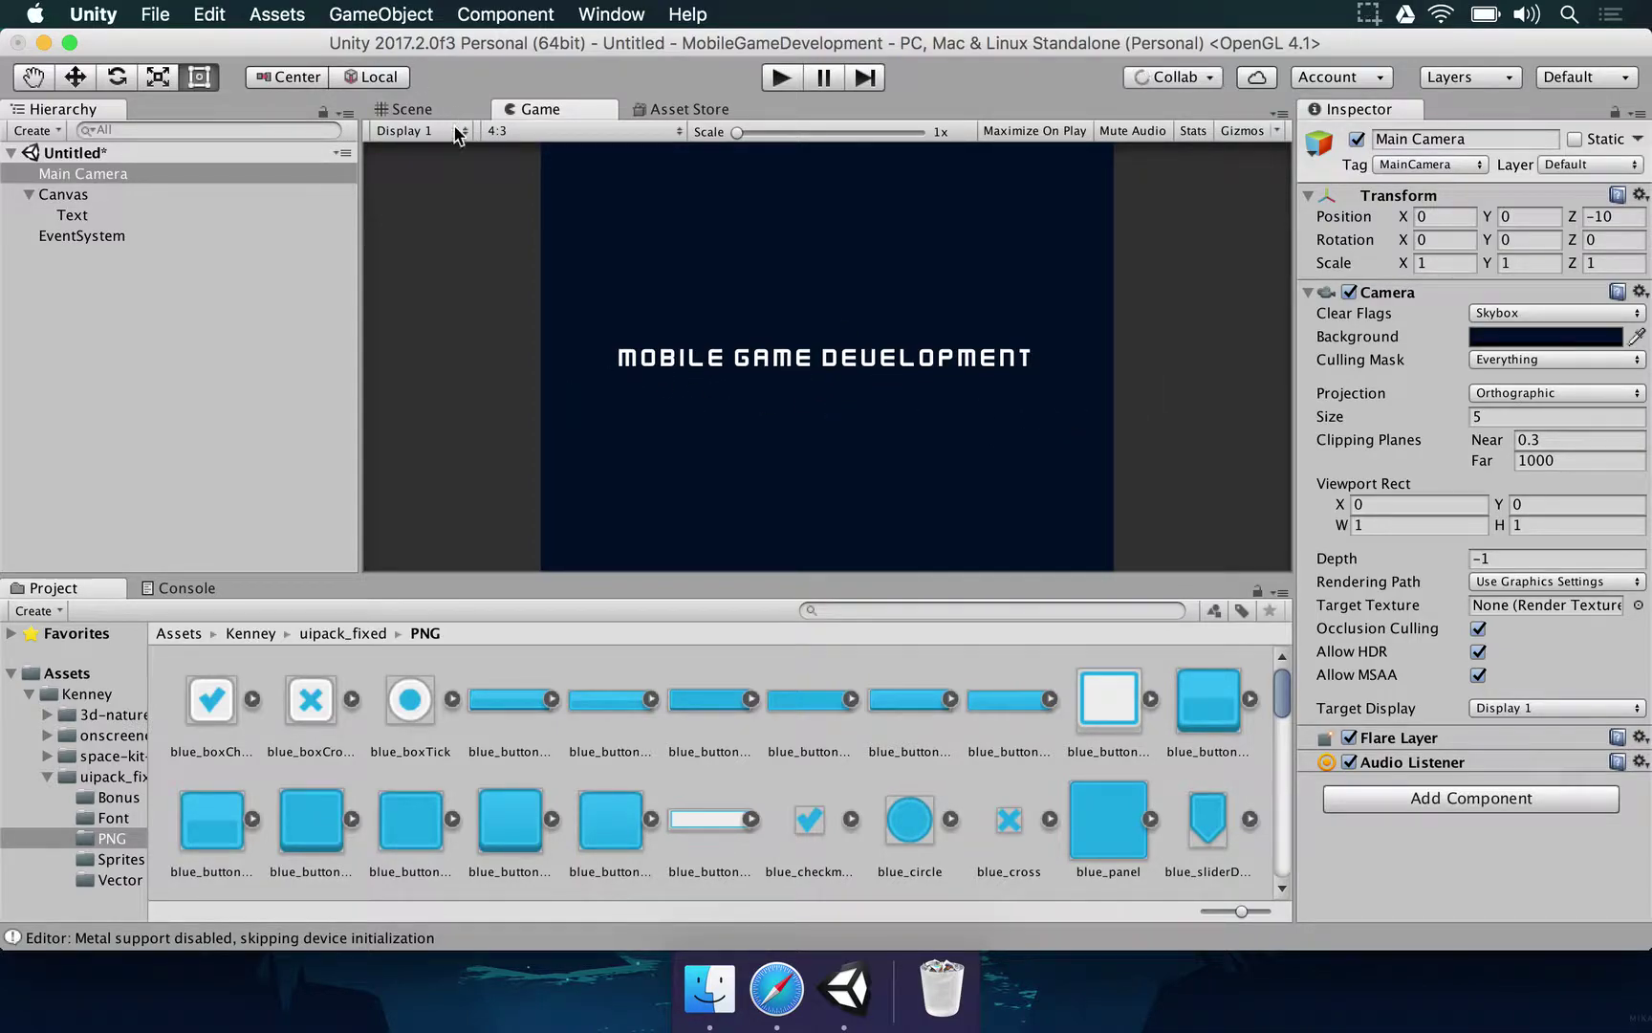
pyautogui.click(519, 130)
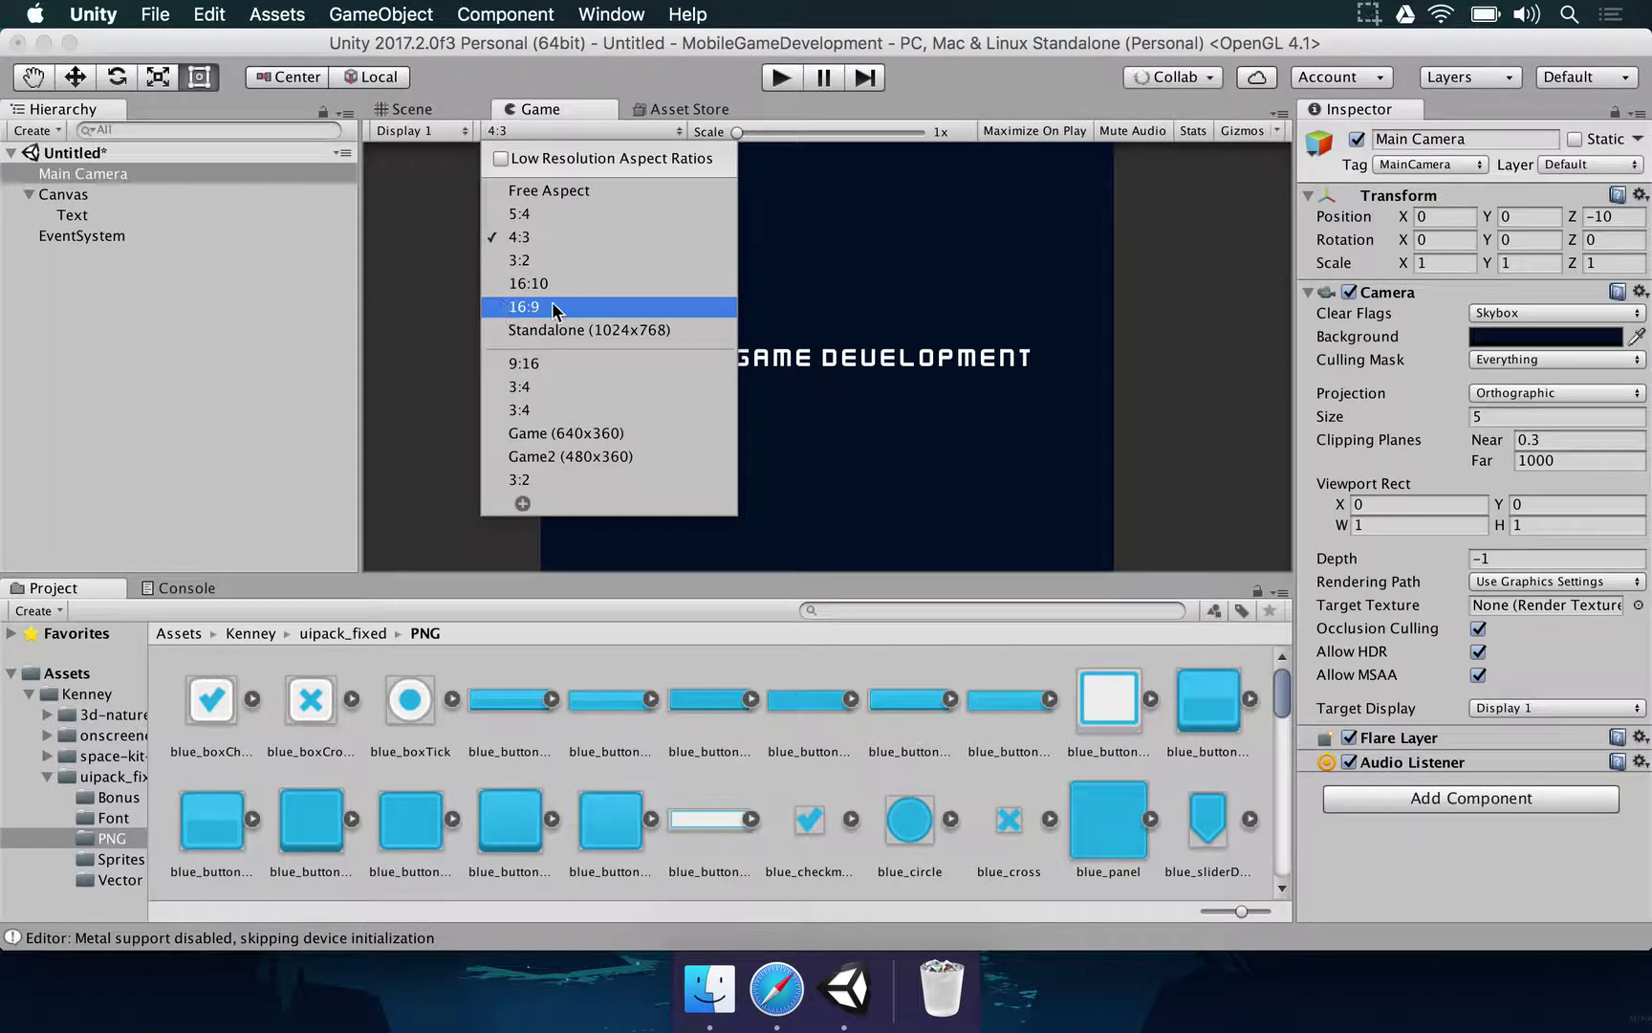
pyautogui.click(523, 307)
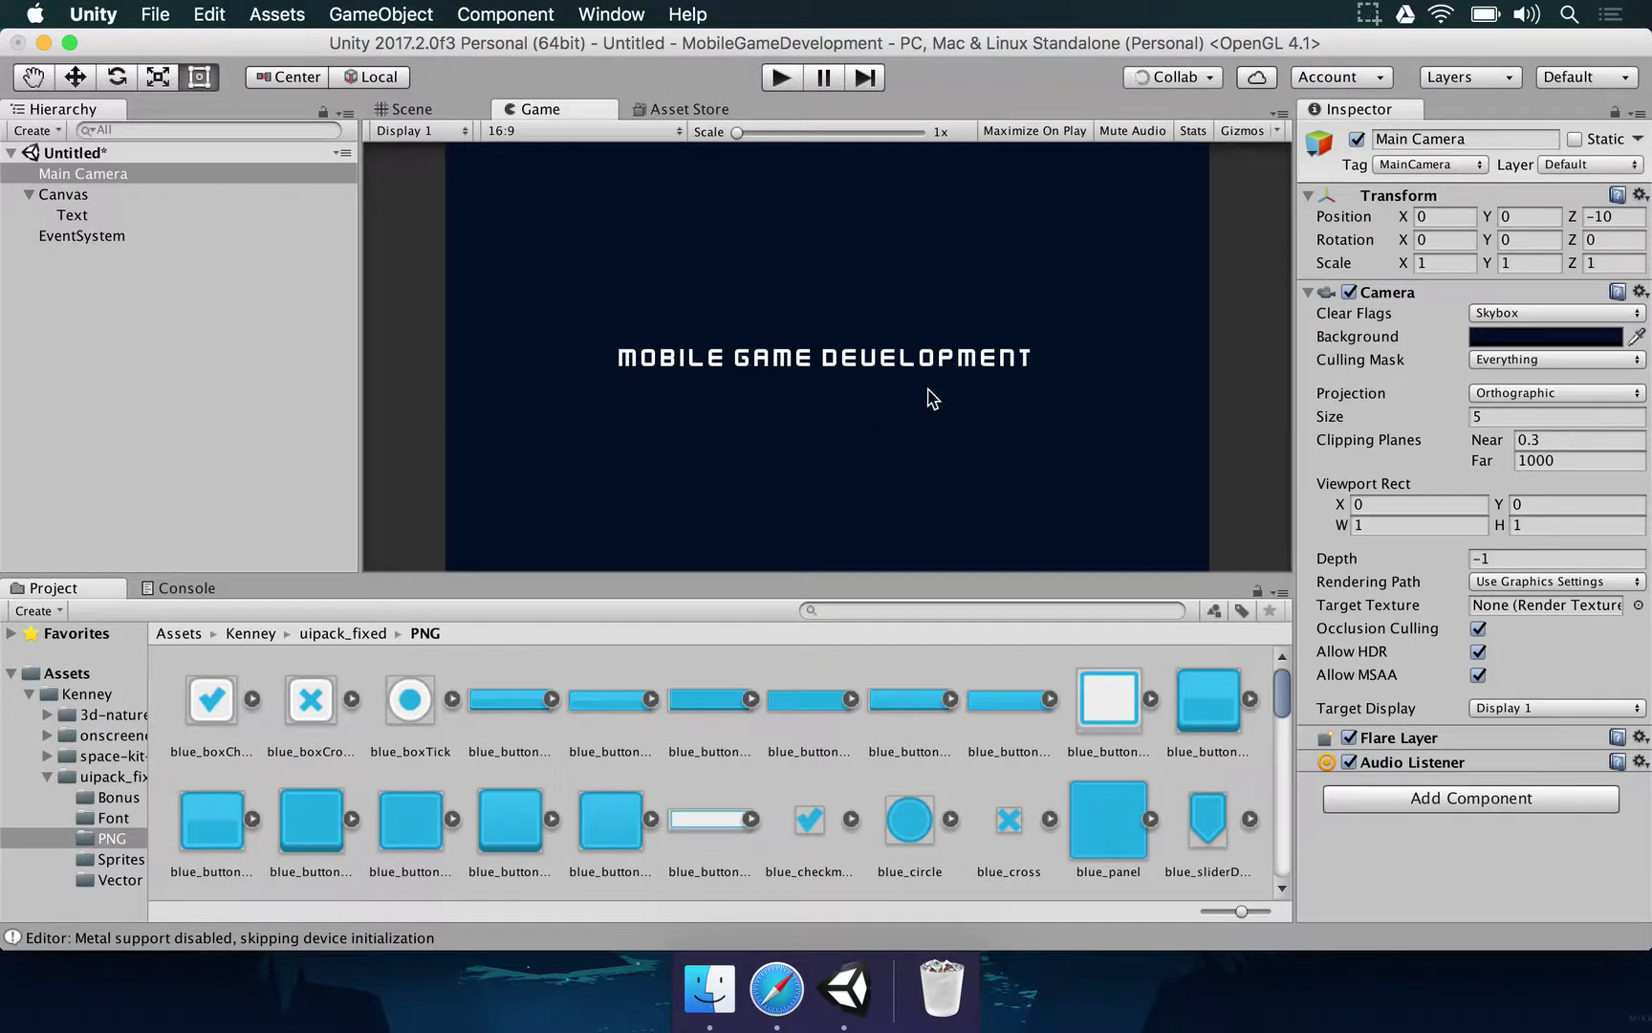
pyautogui.click(490, 133)
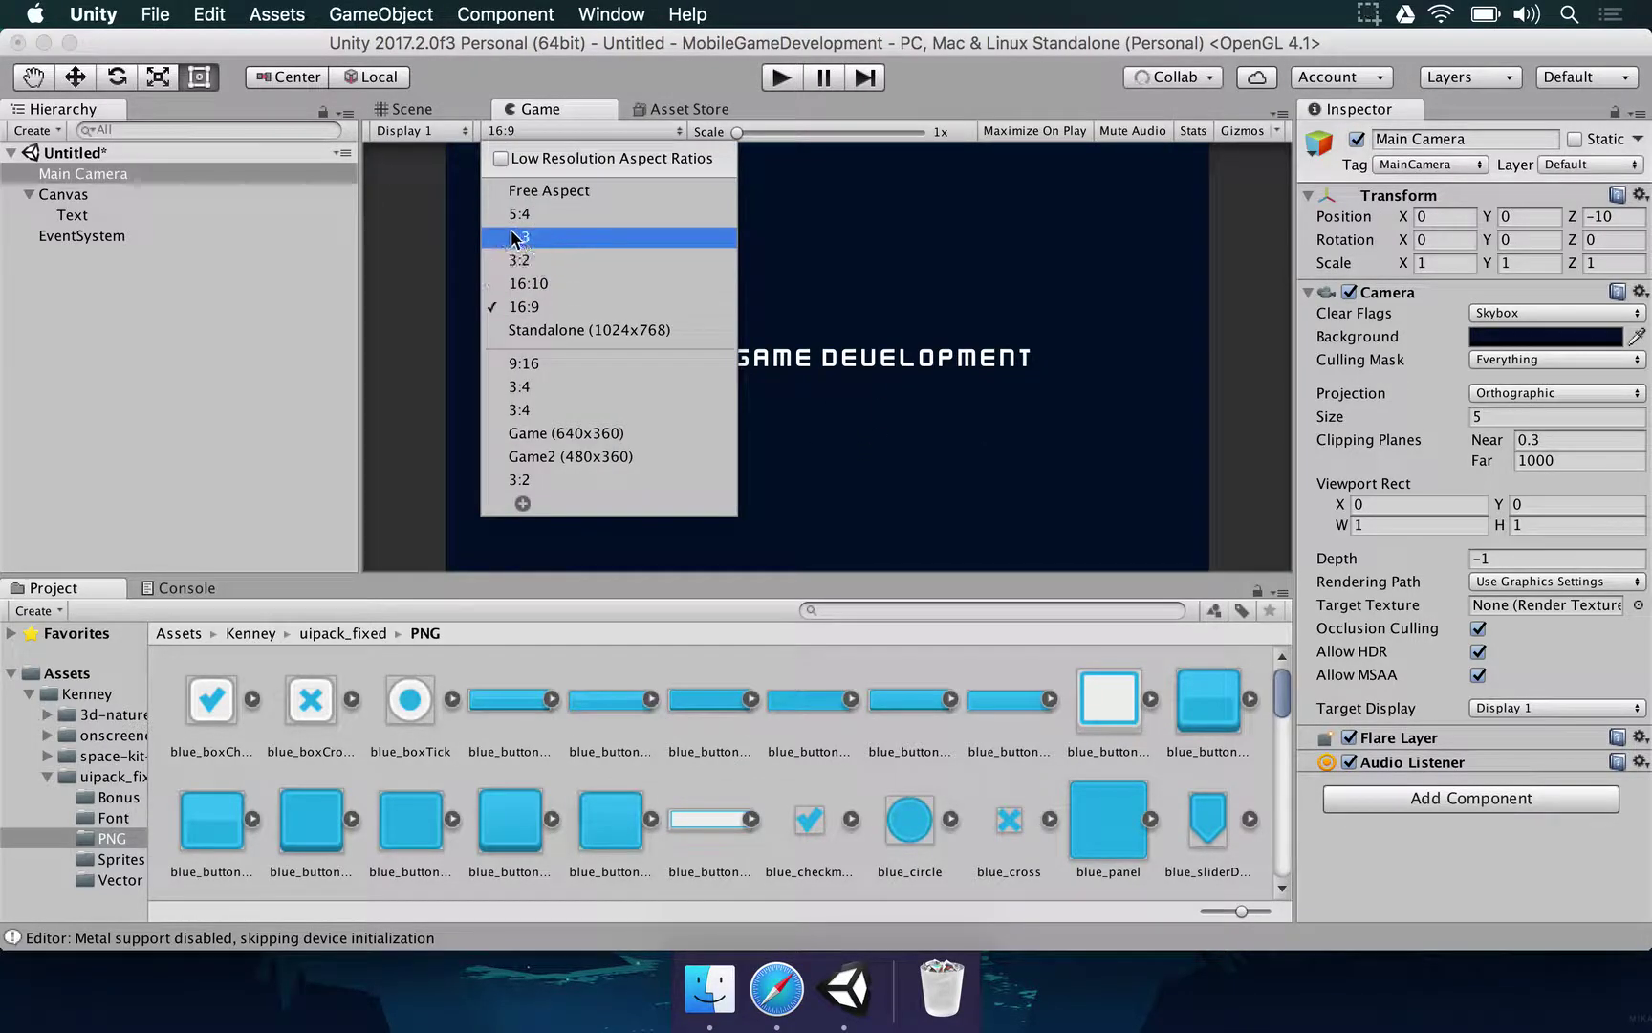
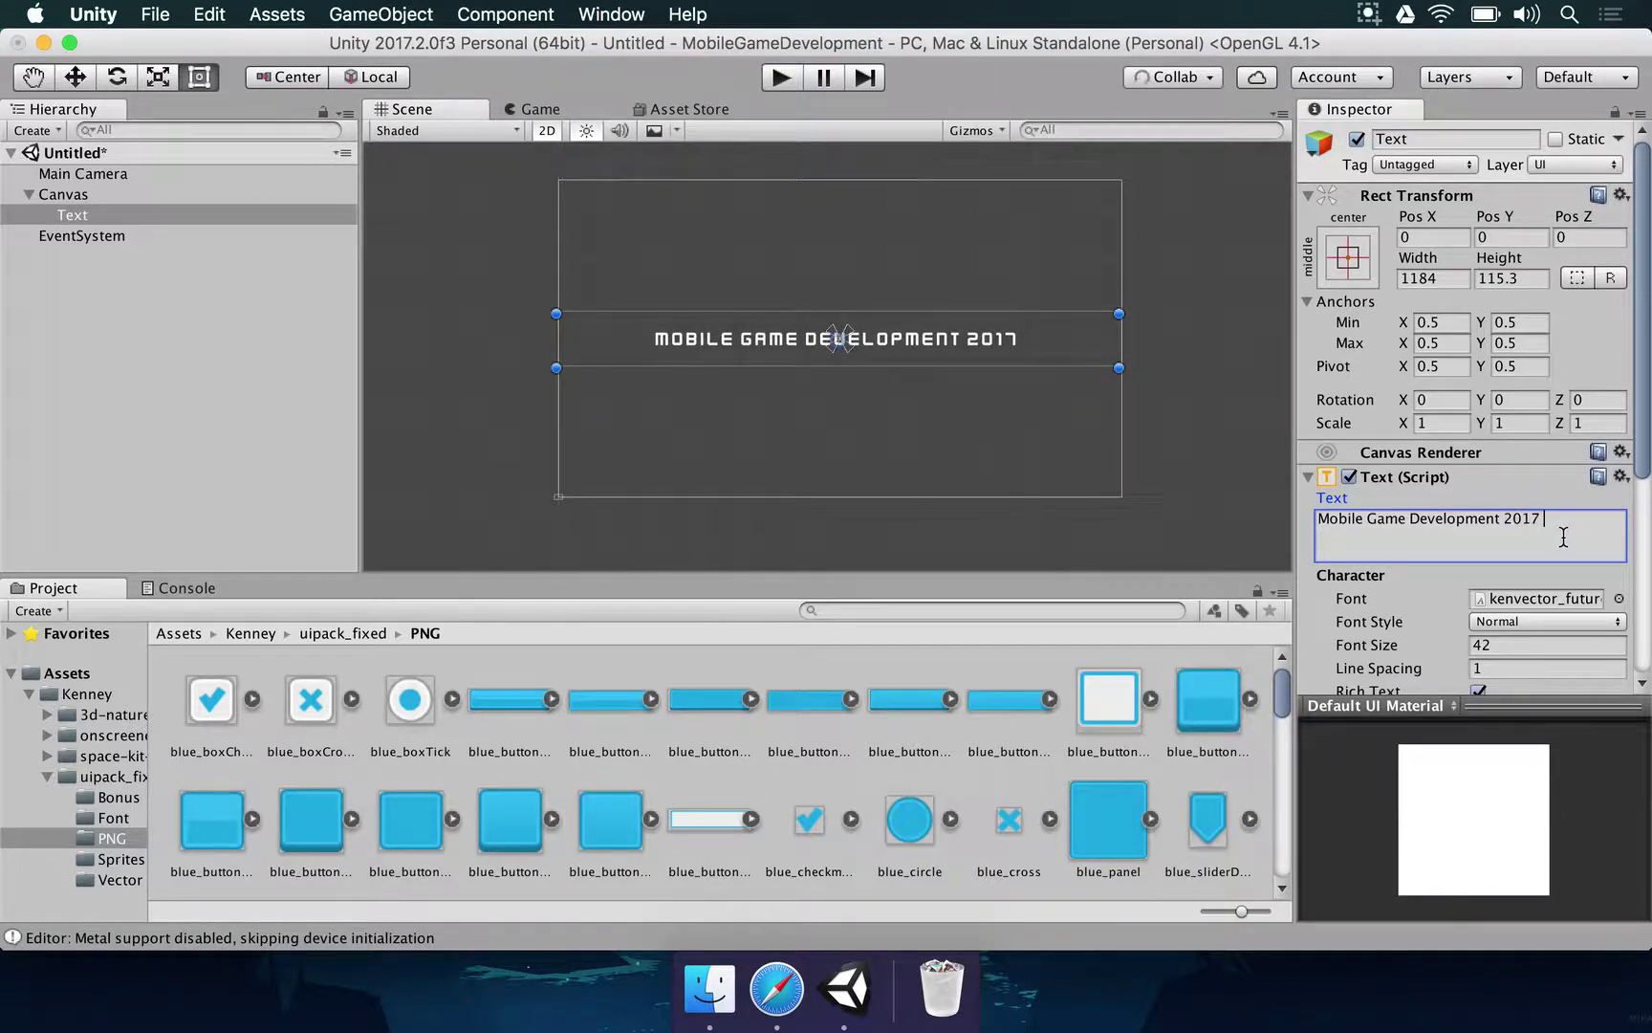
# Append "Plus gold" to the title text after "2017" and preview it in the Game view at 4:3
pyautogui.write('Plus gold')
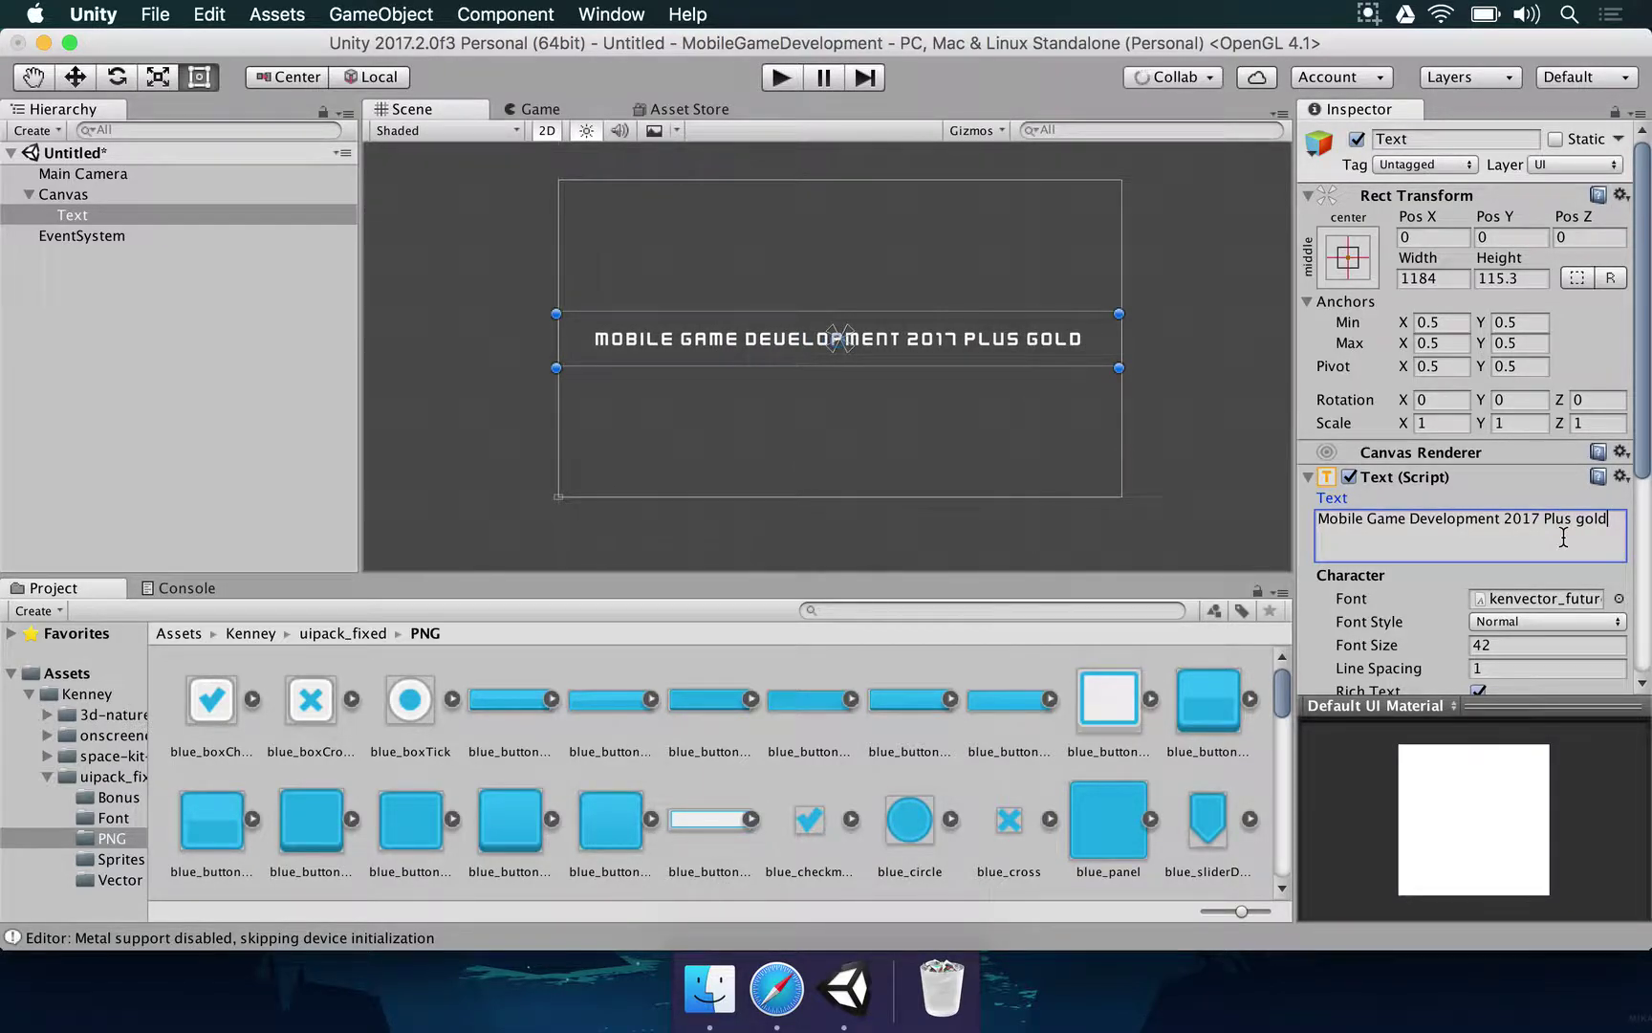
pyautogui.click(547, 111)
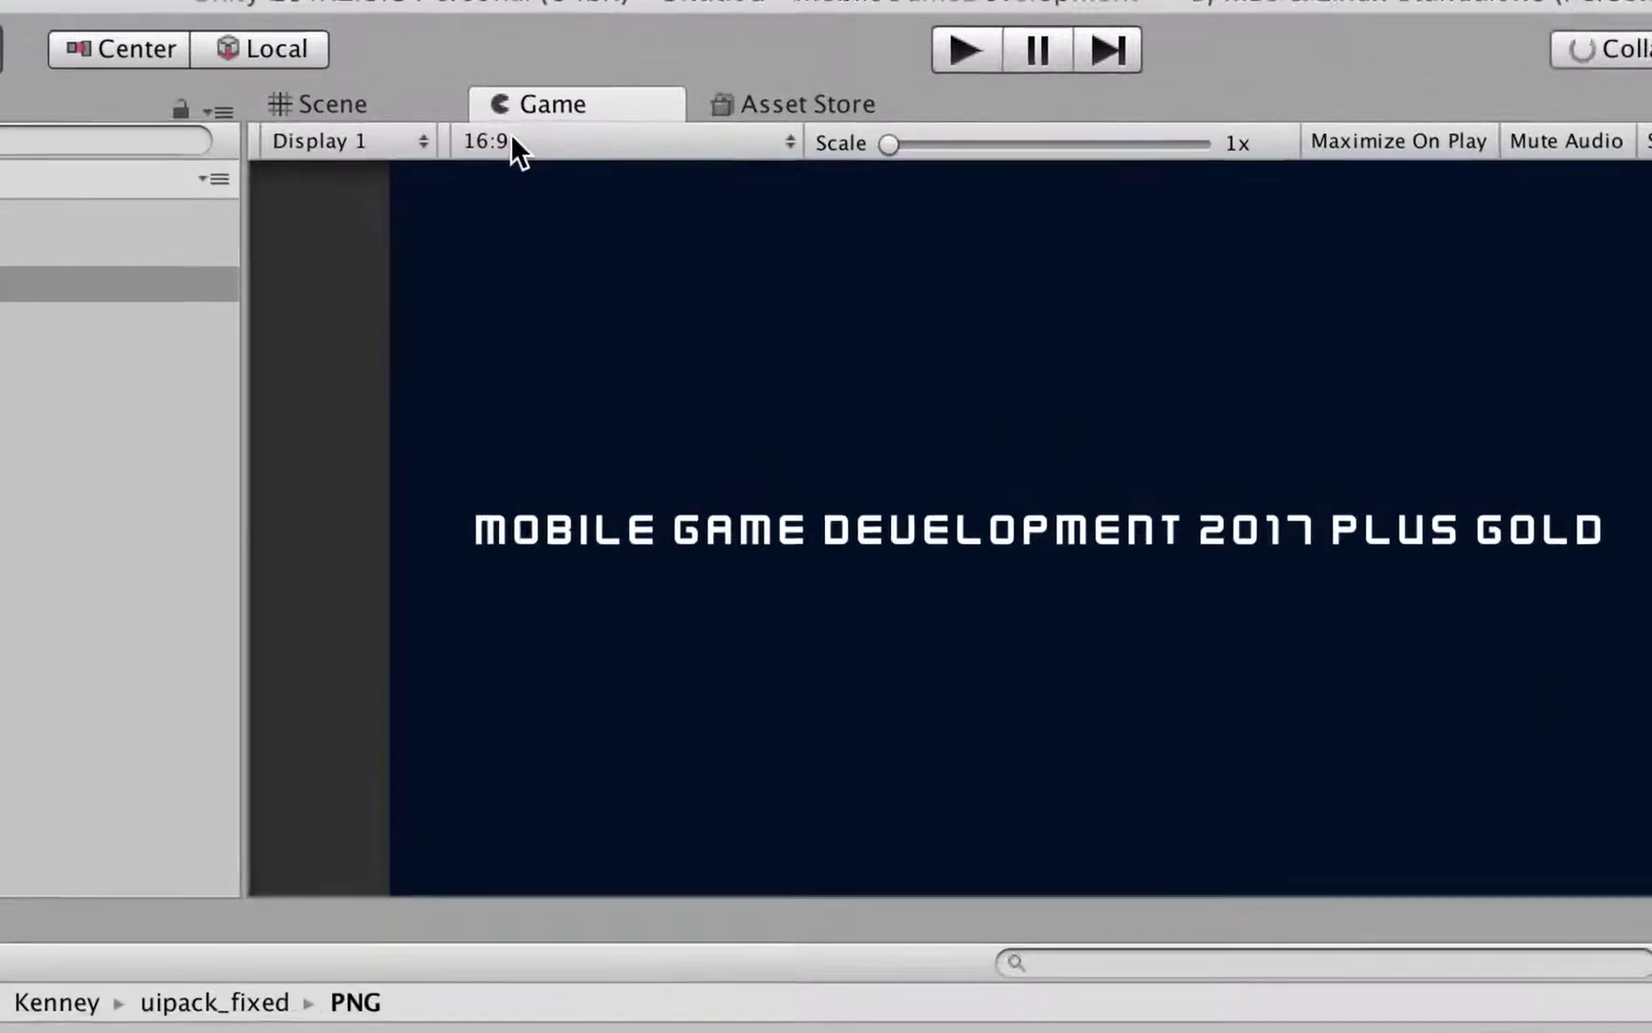
pyautogui.click(513, 133)
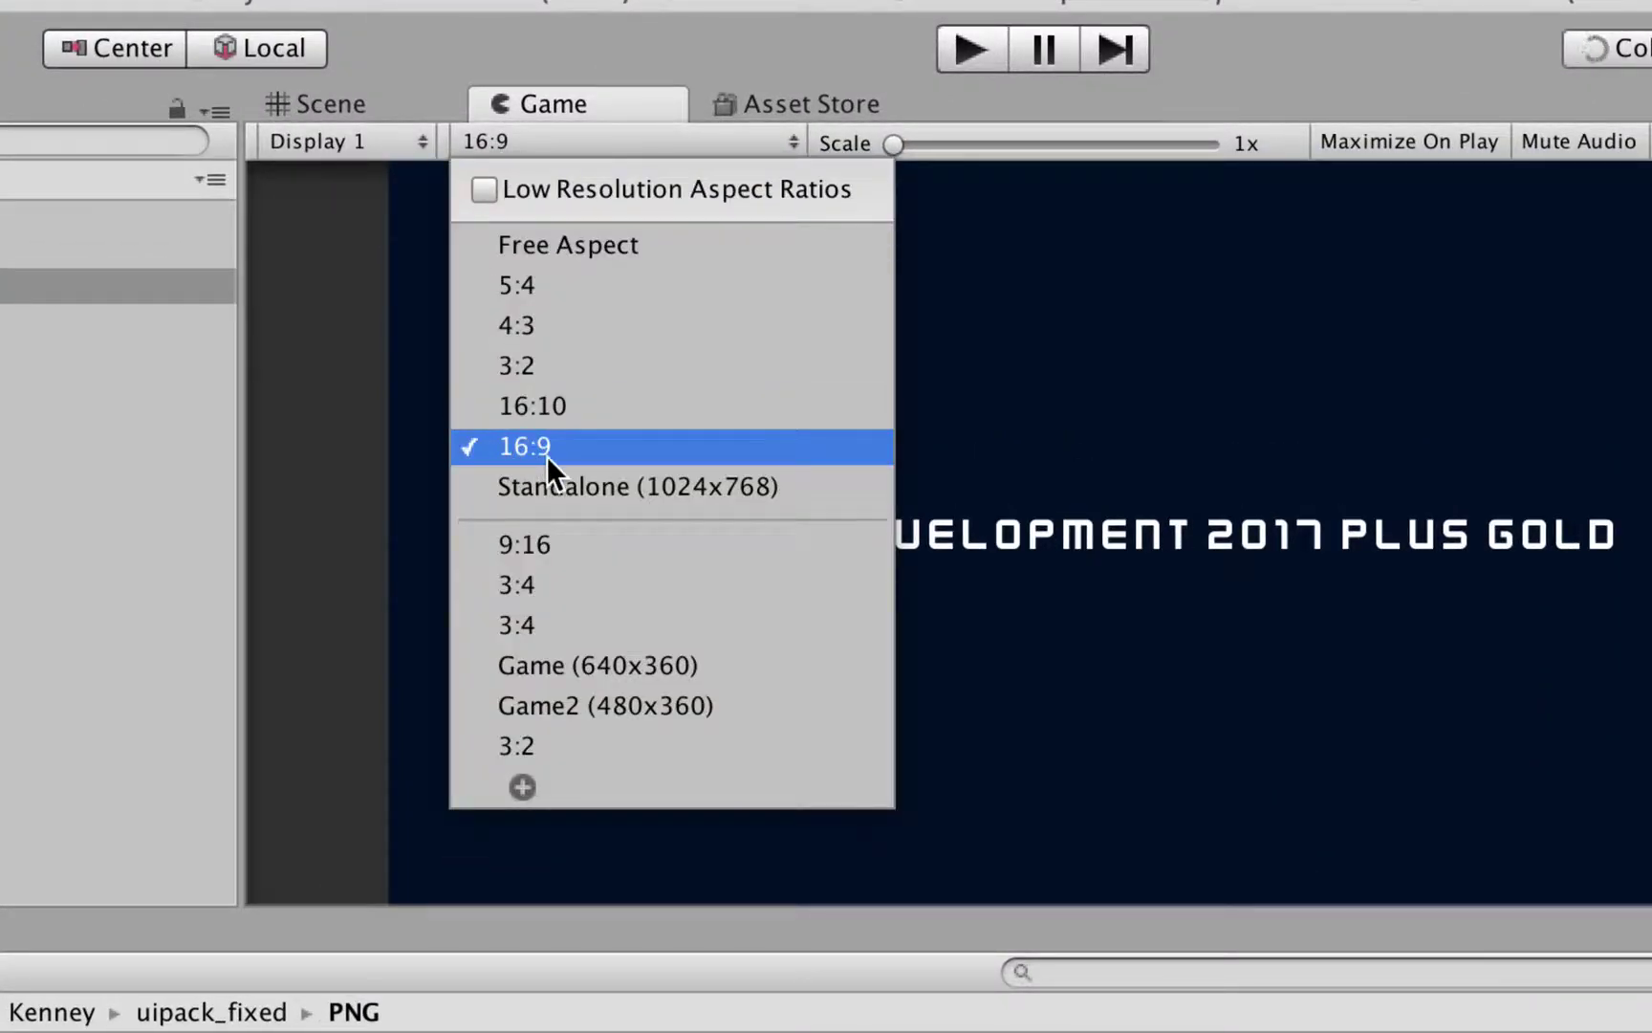
pyautogui.click(514, 328)
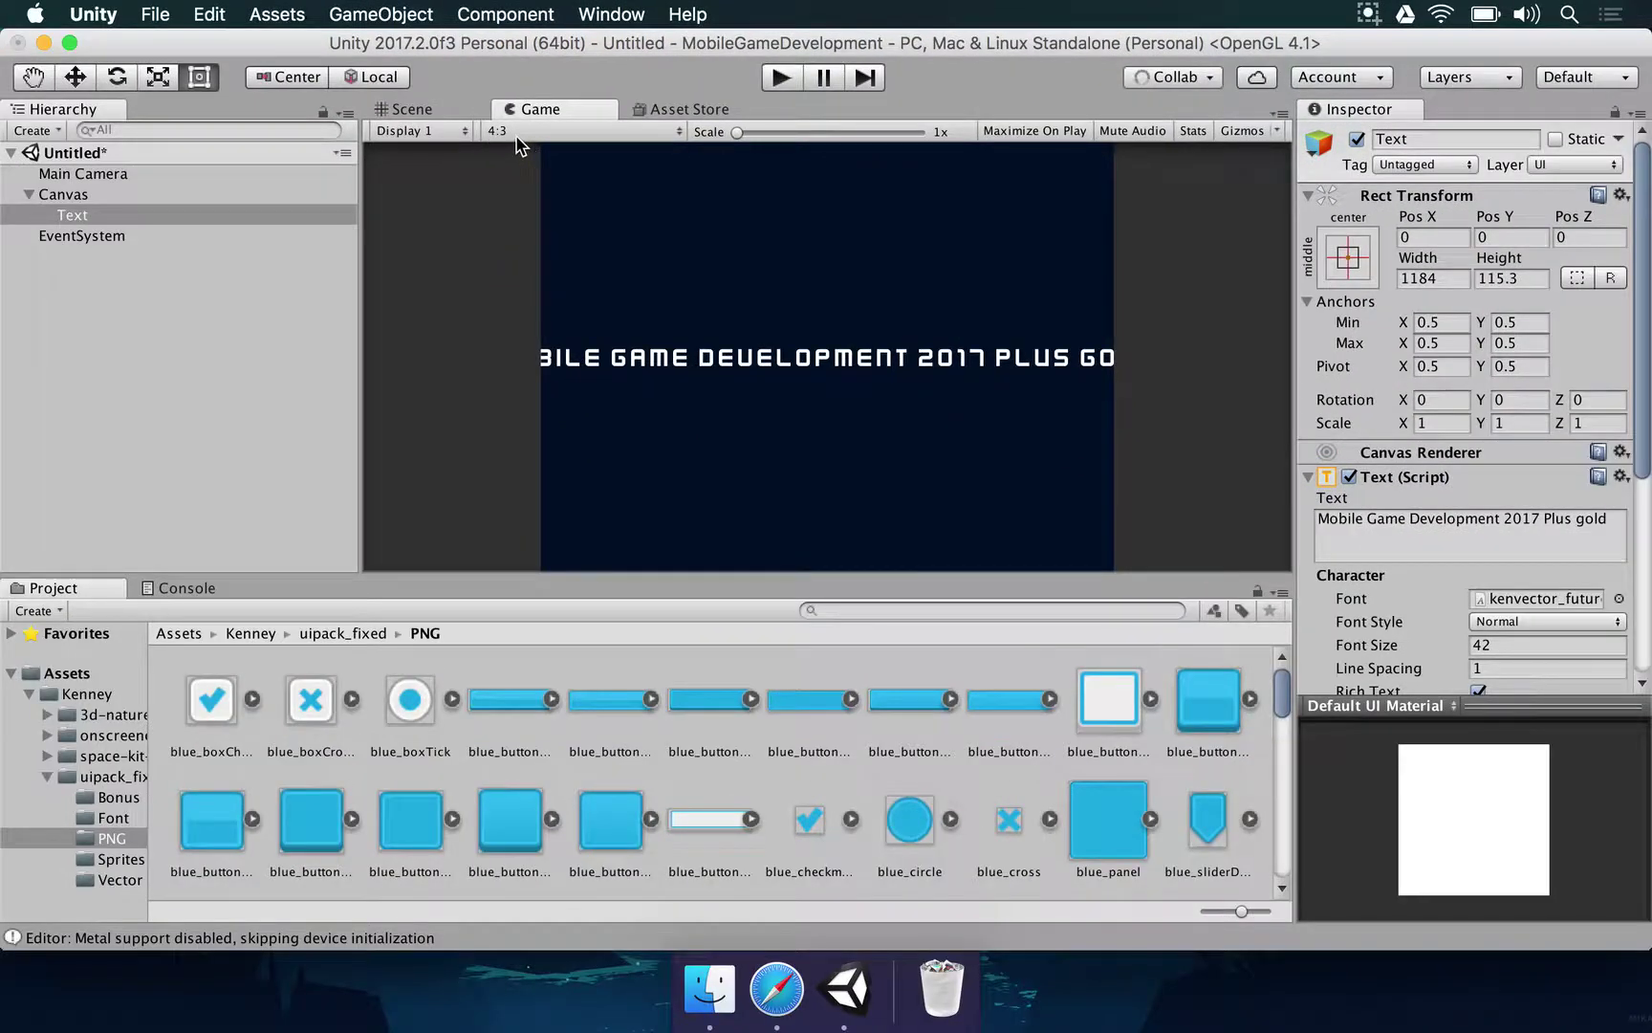
# Compare how the lengthened title fits at the 16:9 and 4:3 aspect ratios, ending at 16:9, and return to the Scene view
pyautogui.click(518, 132)
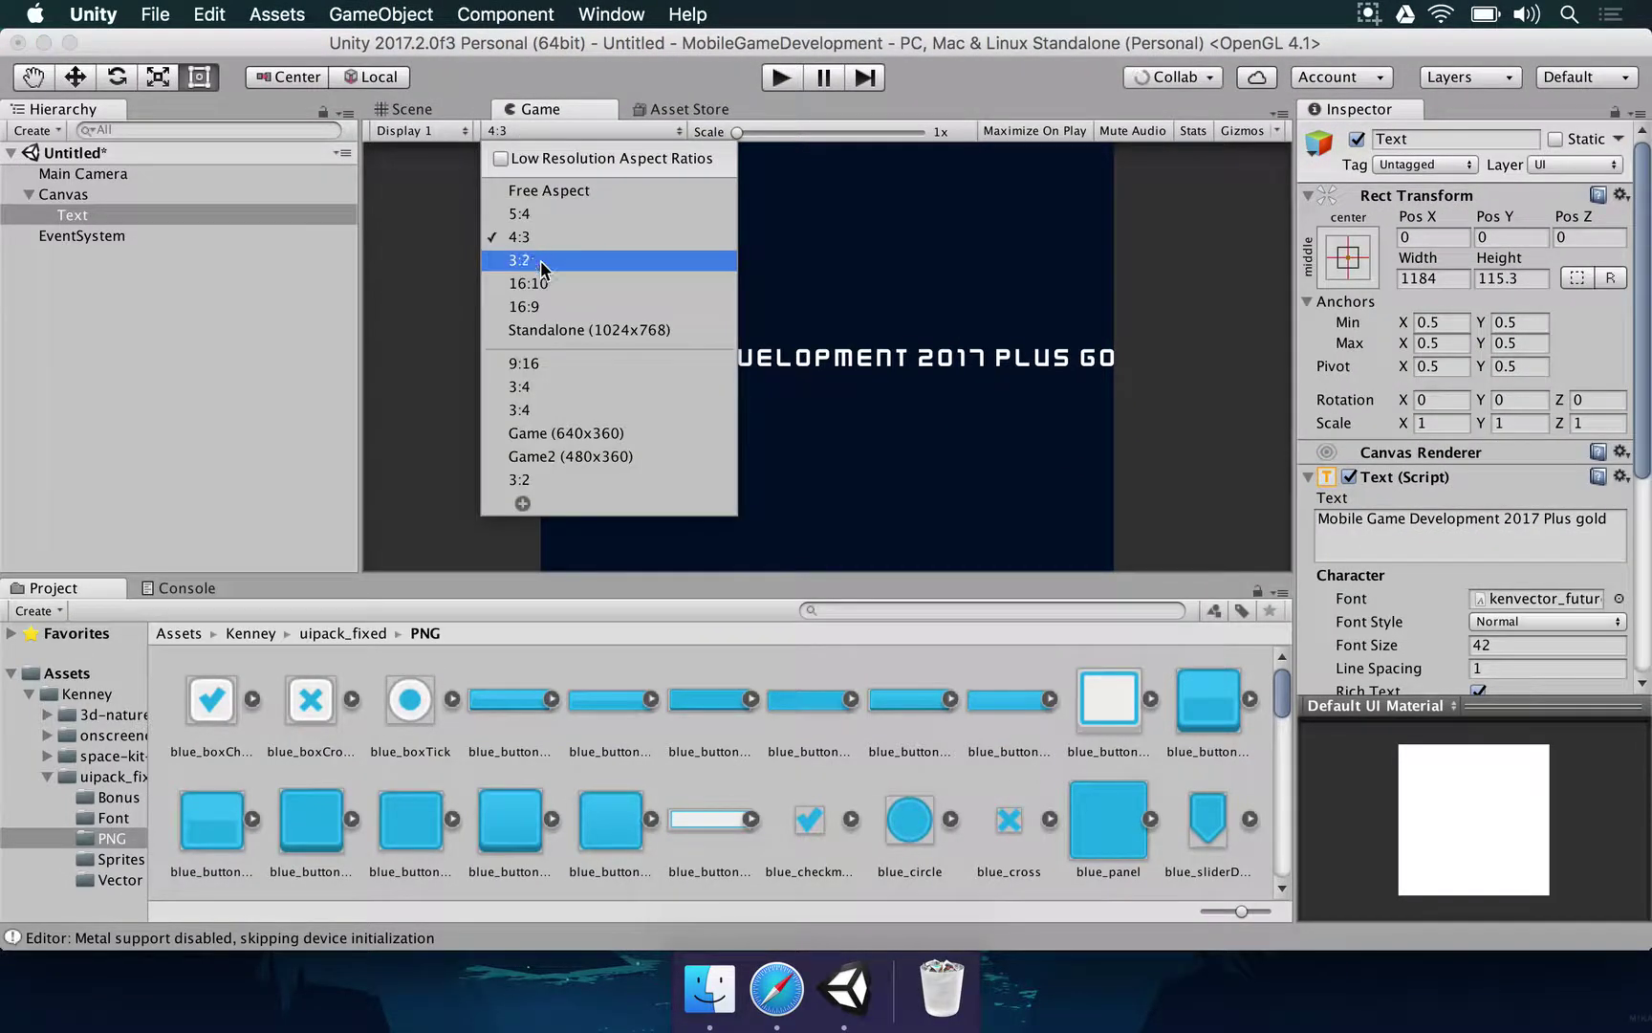
pyautogui.click(545, 306)
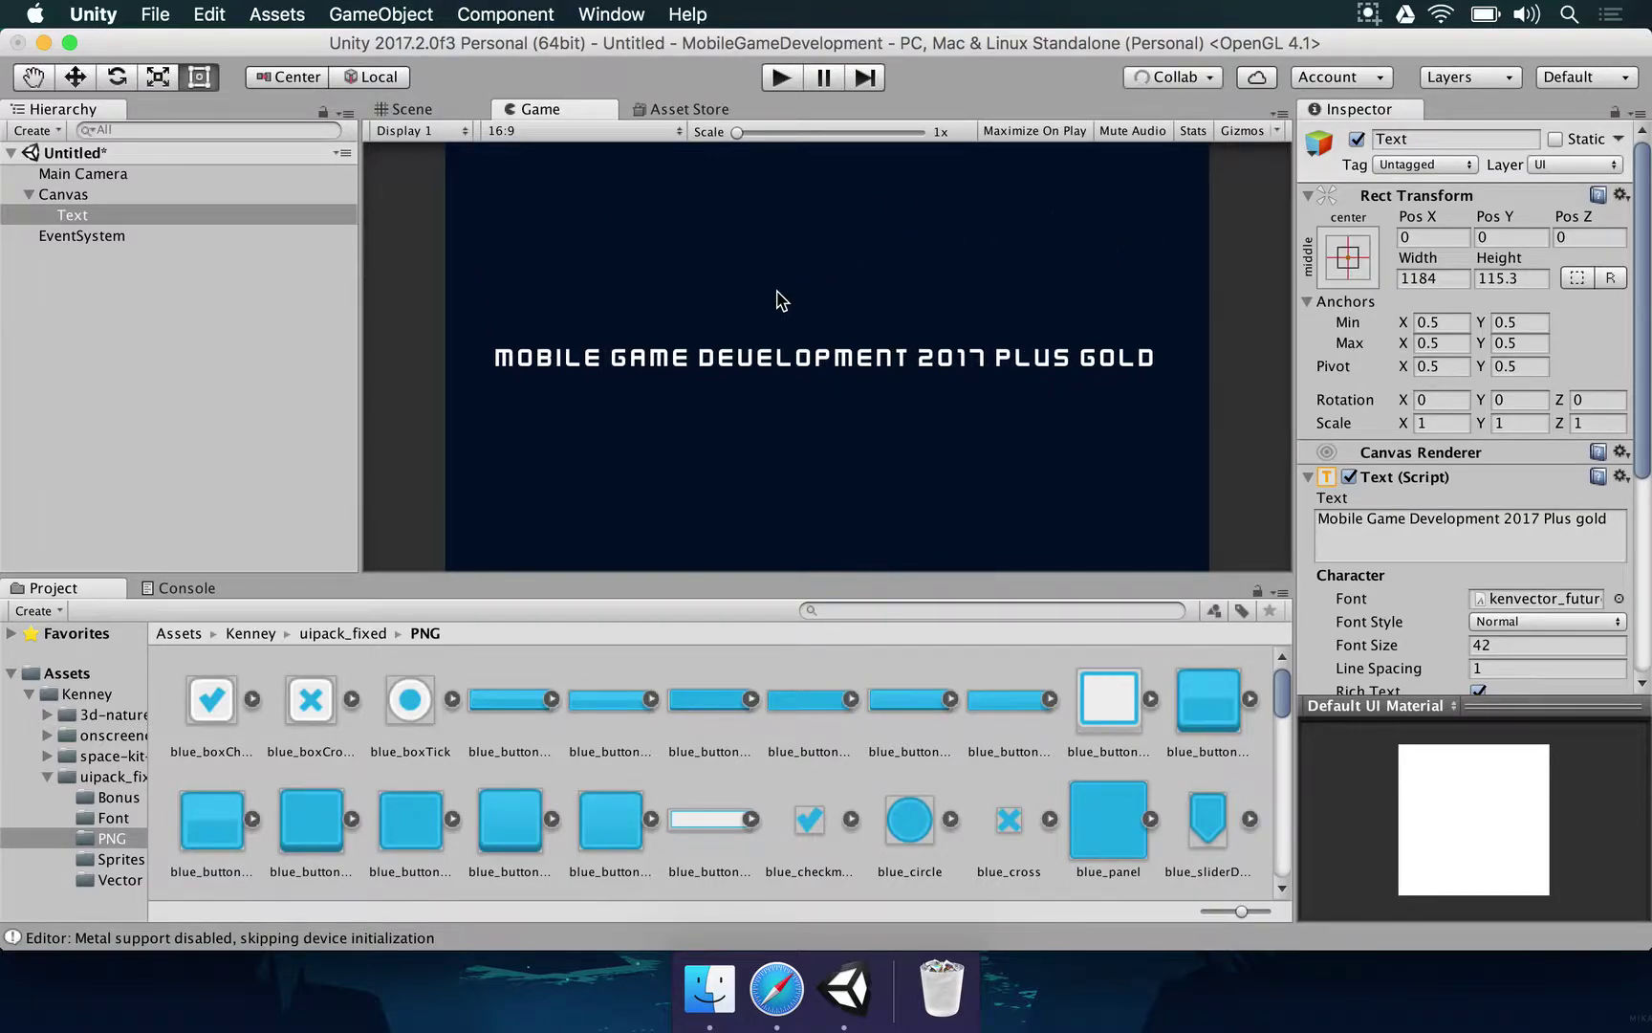
pyautogui.click(504, 132)
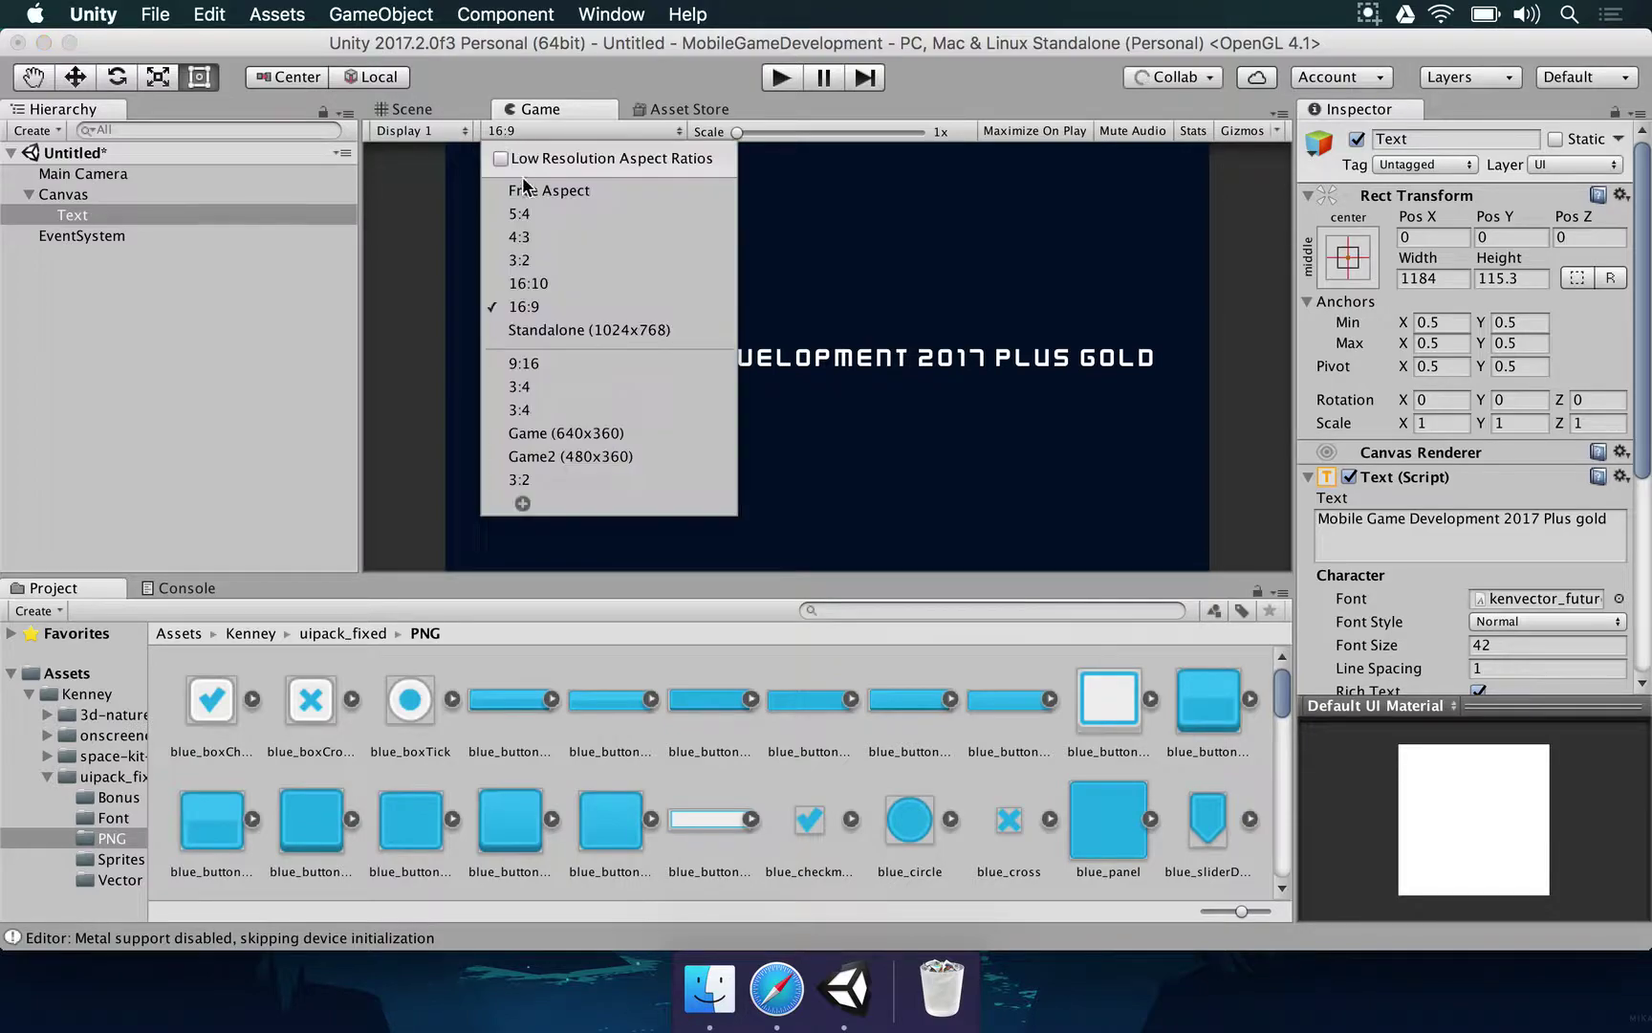
pyautogui.click(551, 239)
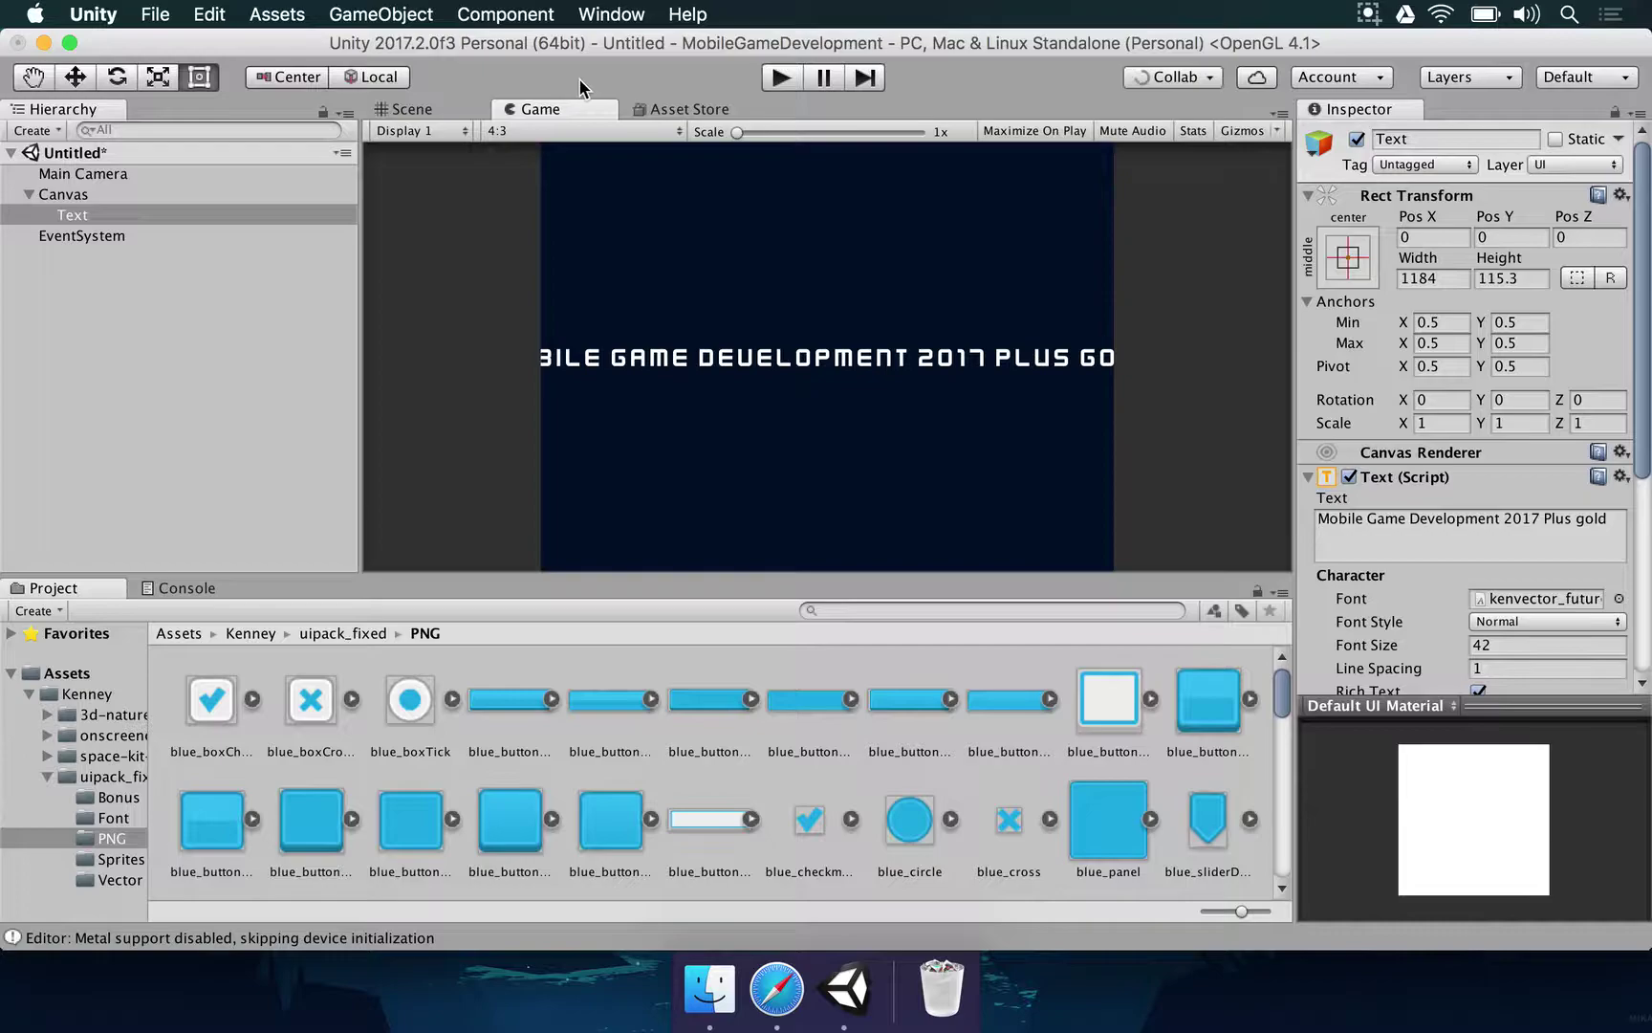
pyautogui.click(430, 108)
pyautogui.click(517, 110)
pyautogui.click(521, 131)
pyautogui.click(536, 306)
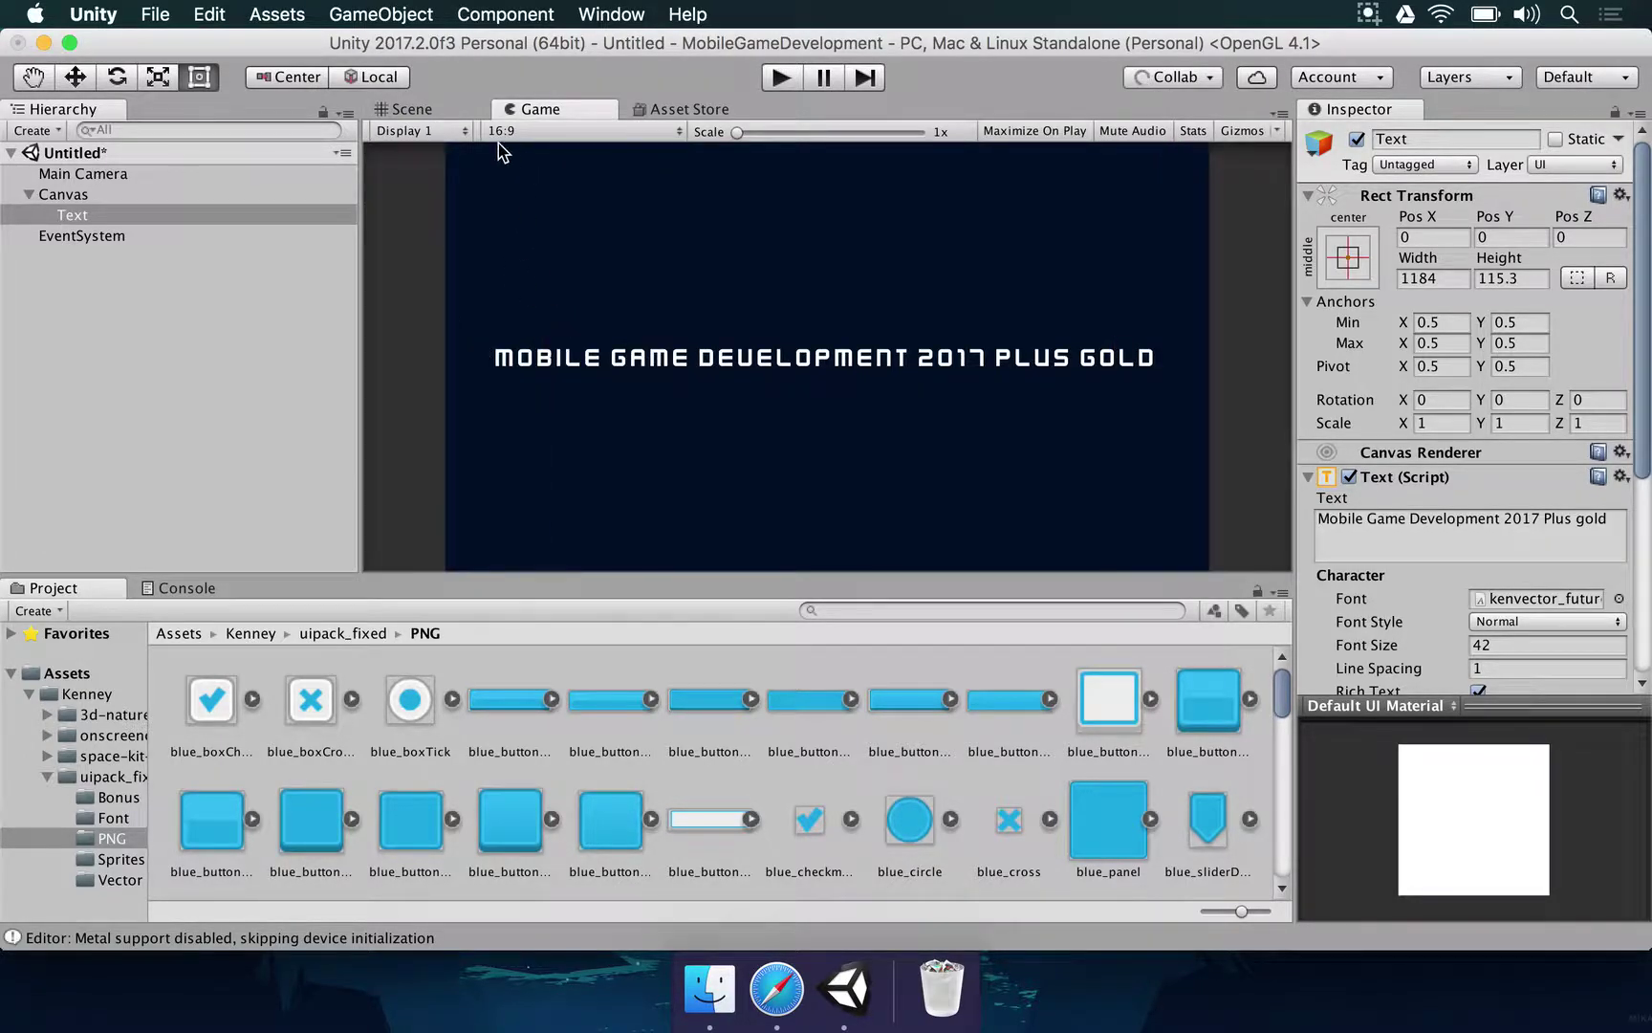
pyautogui.click(435, 108)
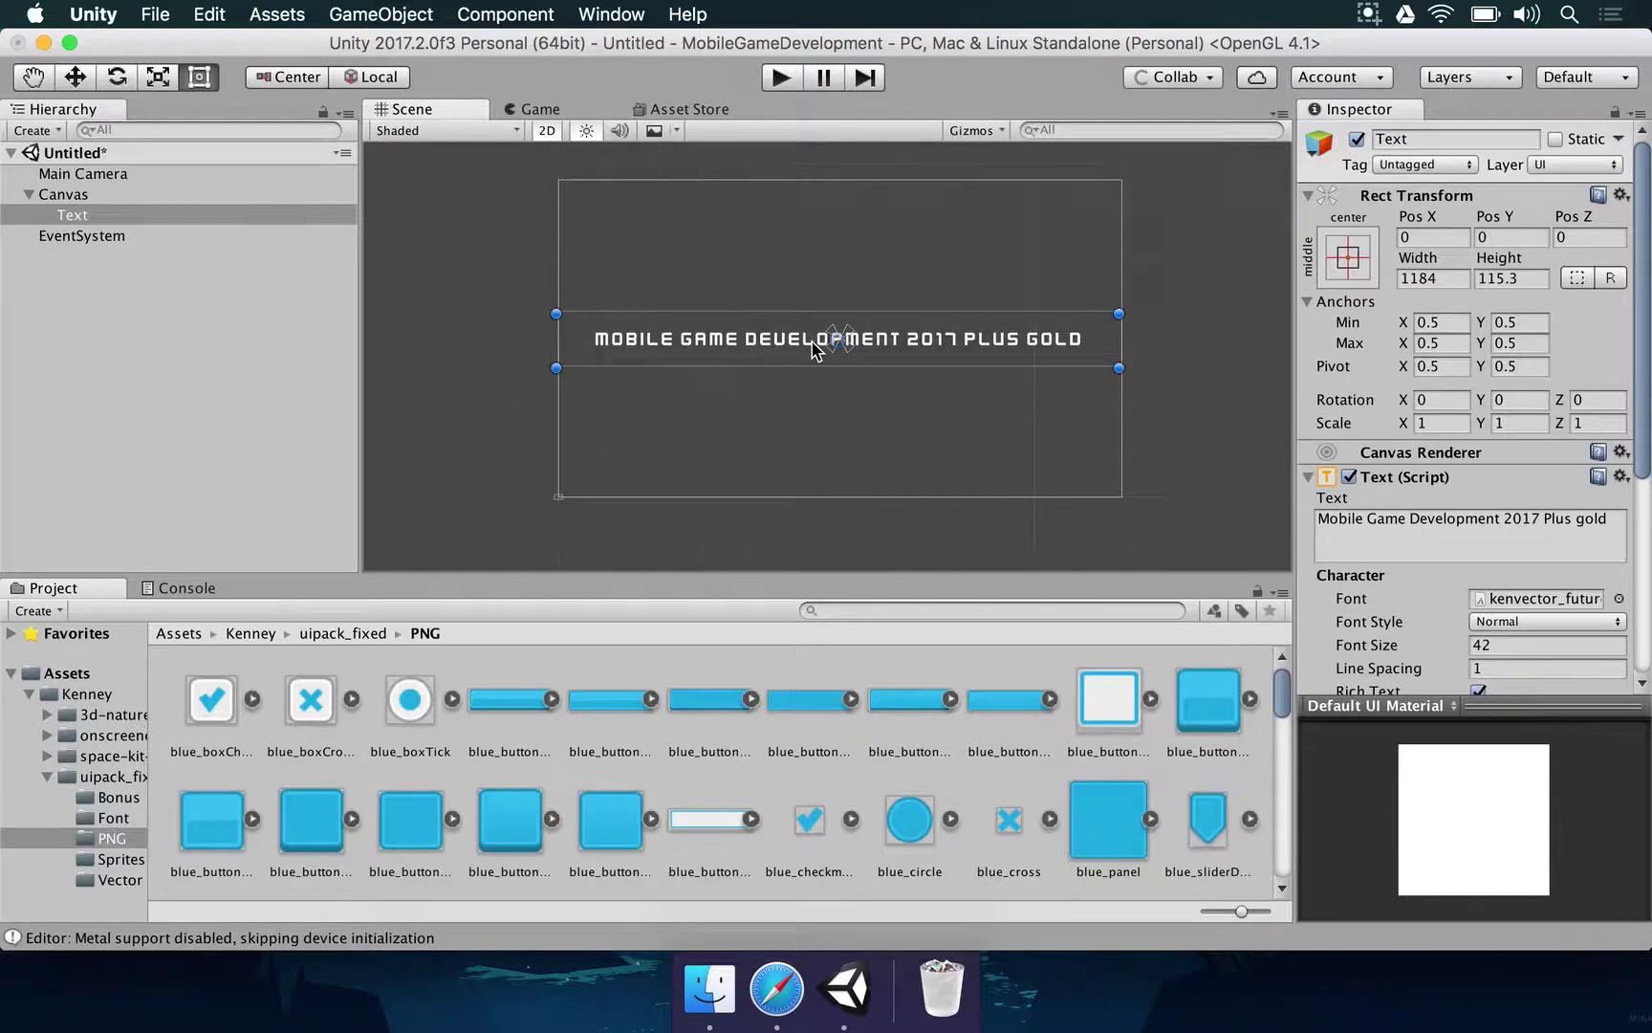
# Preview the title at the 4:3 aspect ratio and compare the Game view with the Canvas bounds in the Scene view
pyautogui.click(537, 109)
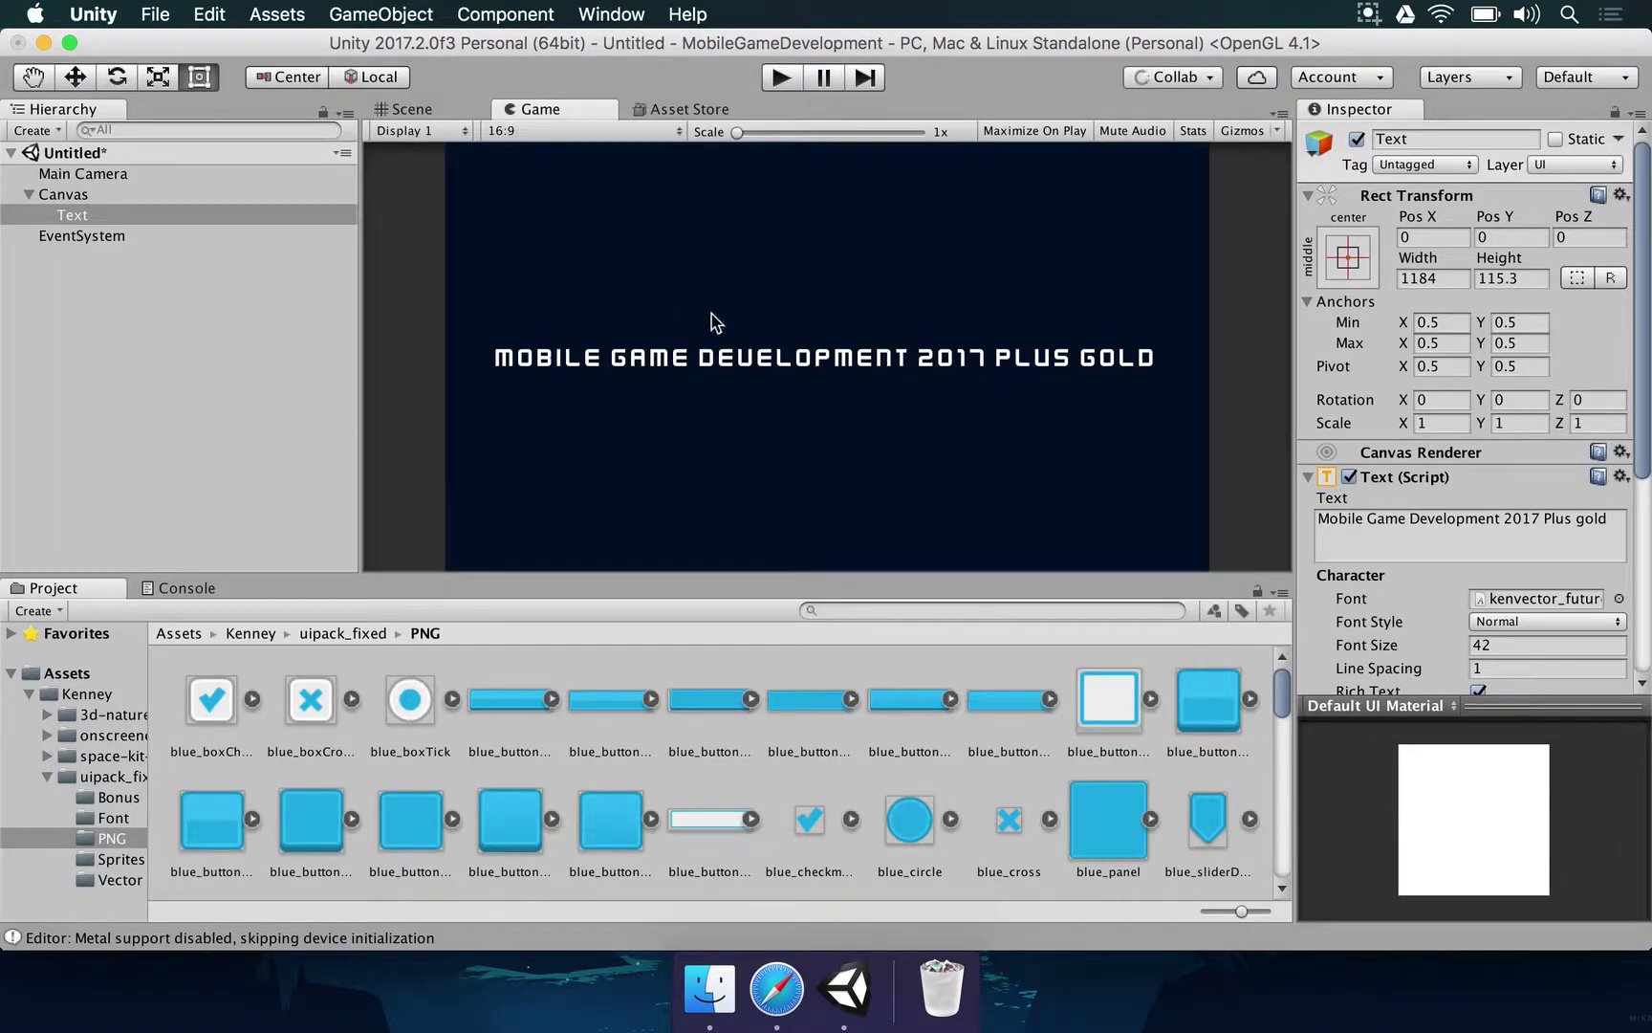
pyautogui.click(510, 133)
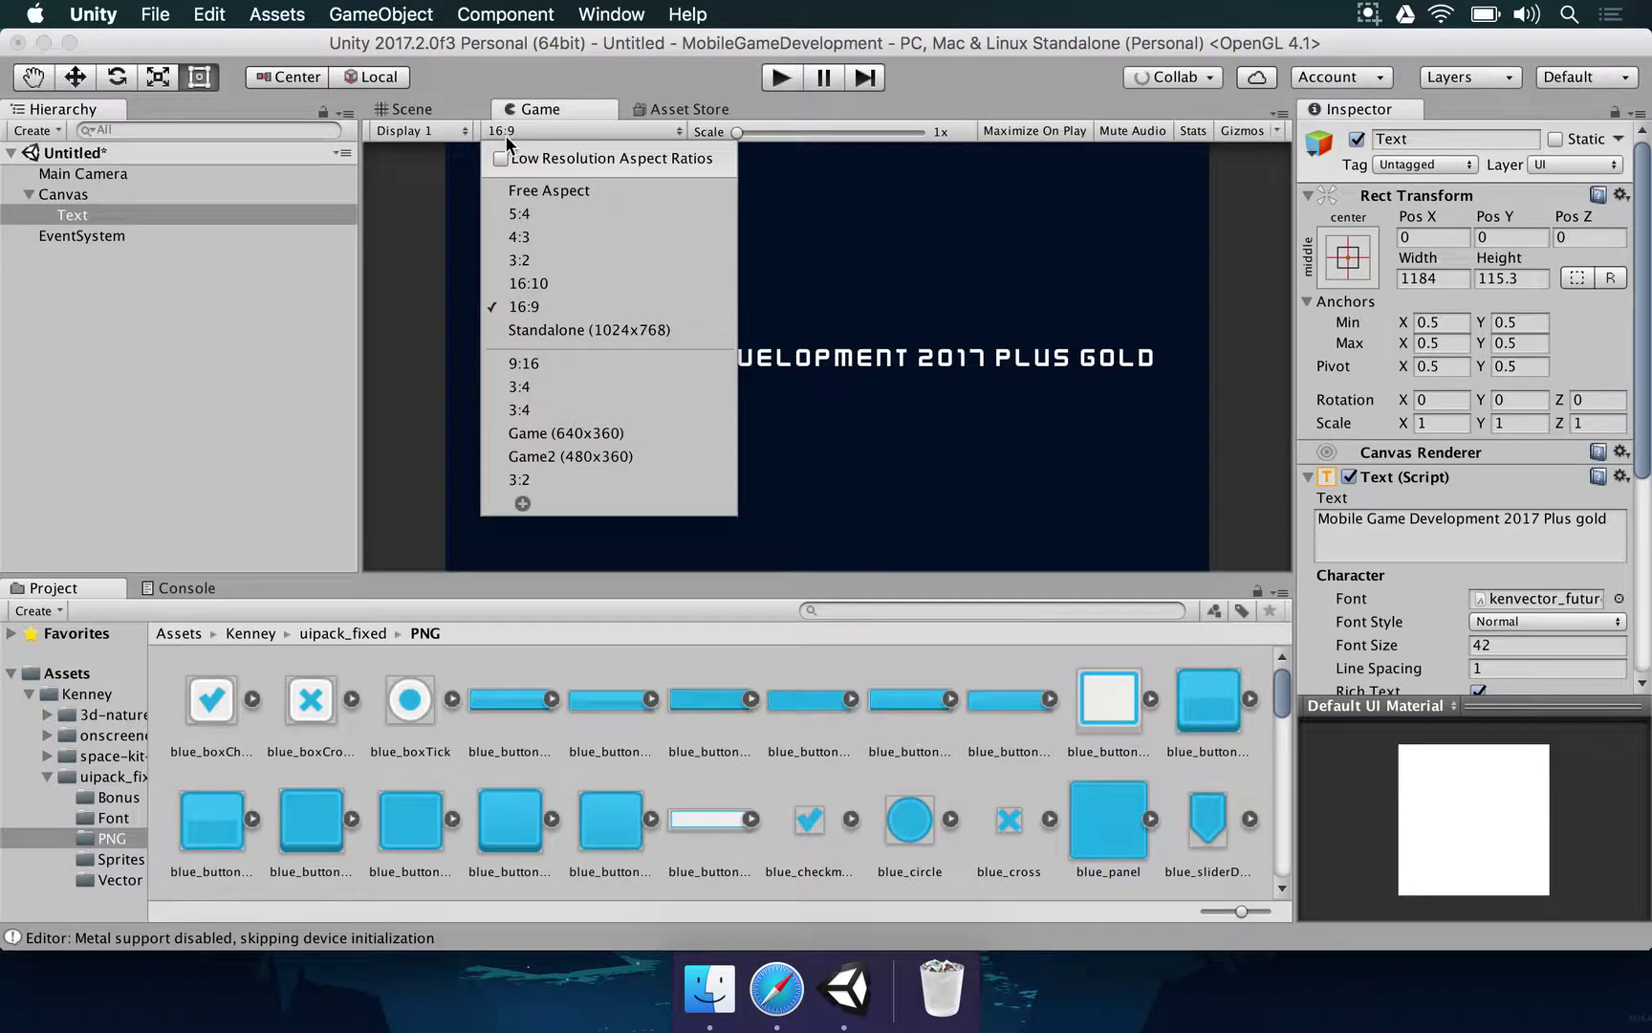
pyautogui.click(518, 239)
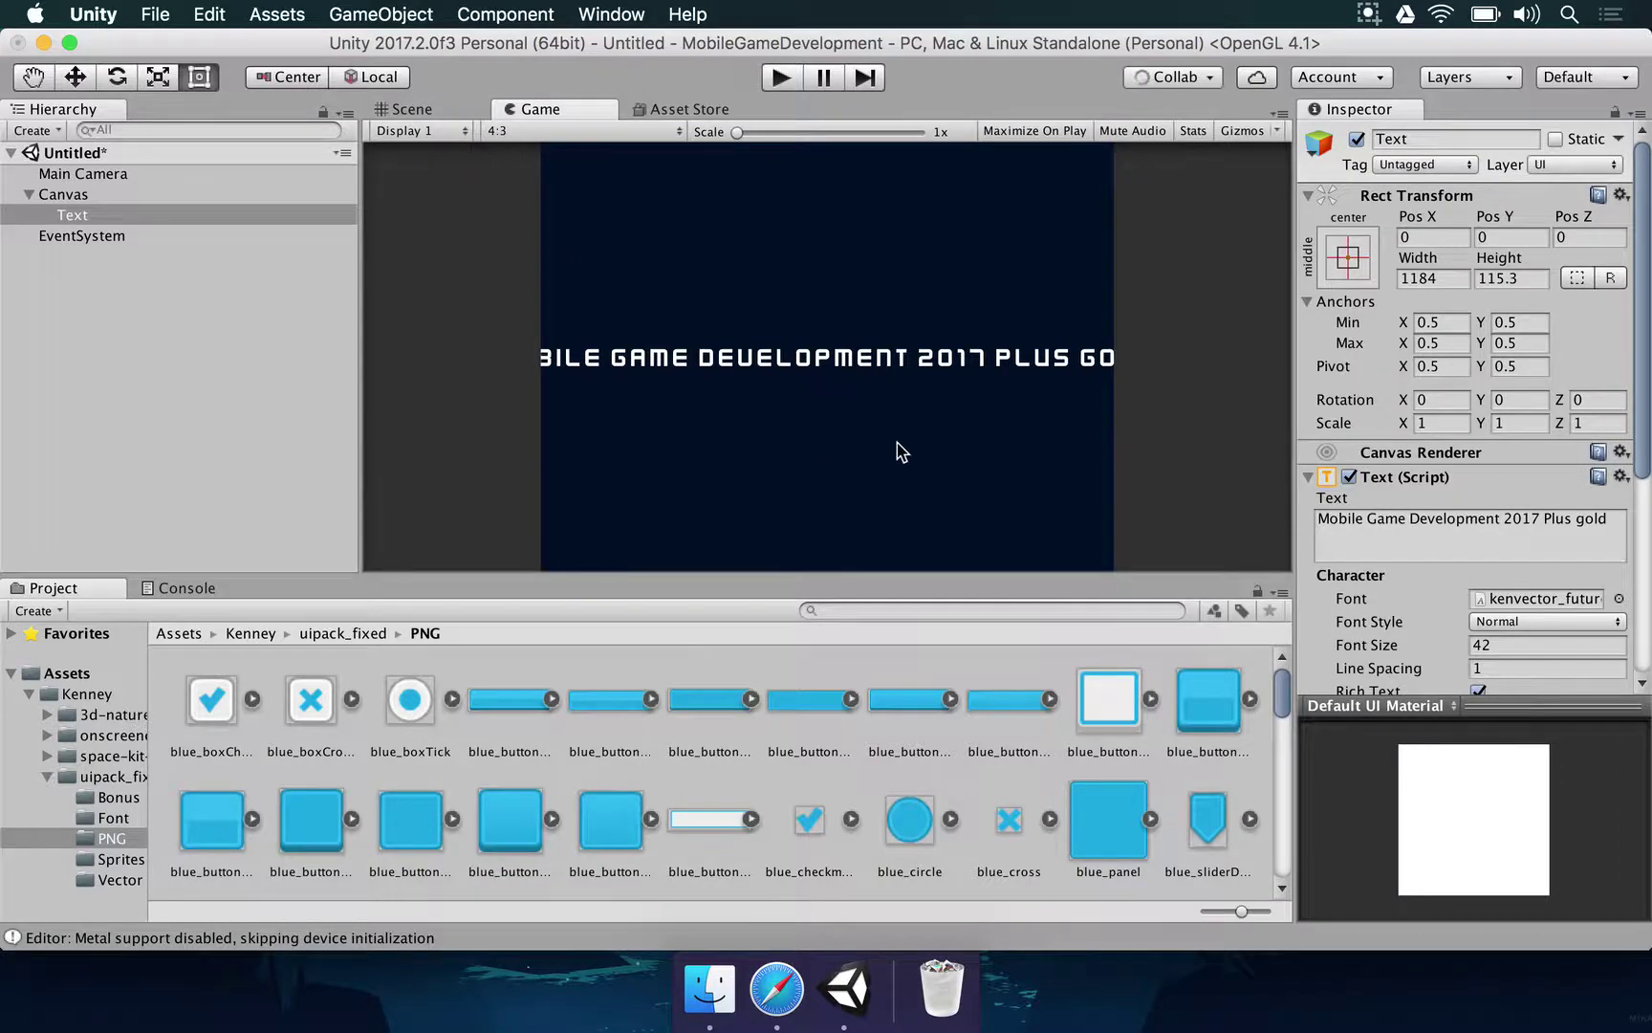
pyautogui.click(442, 108)
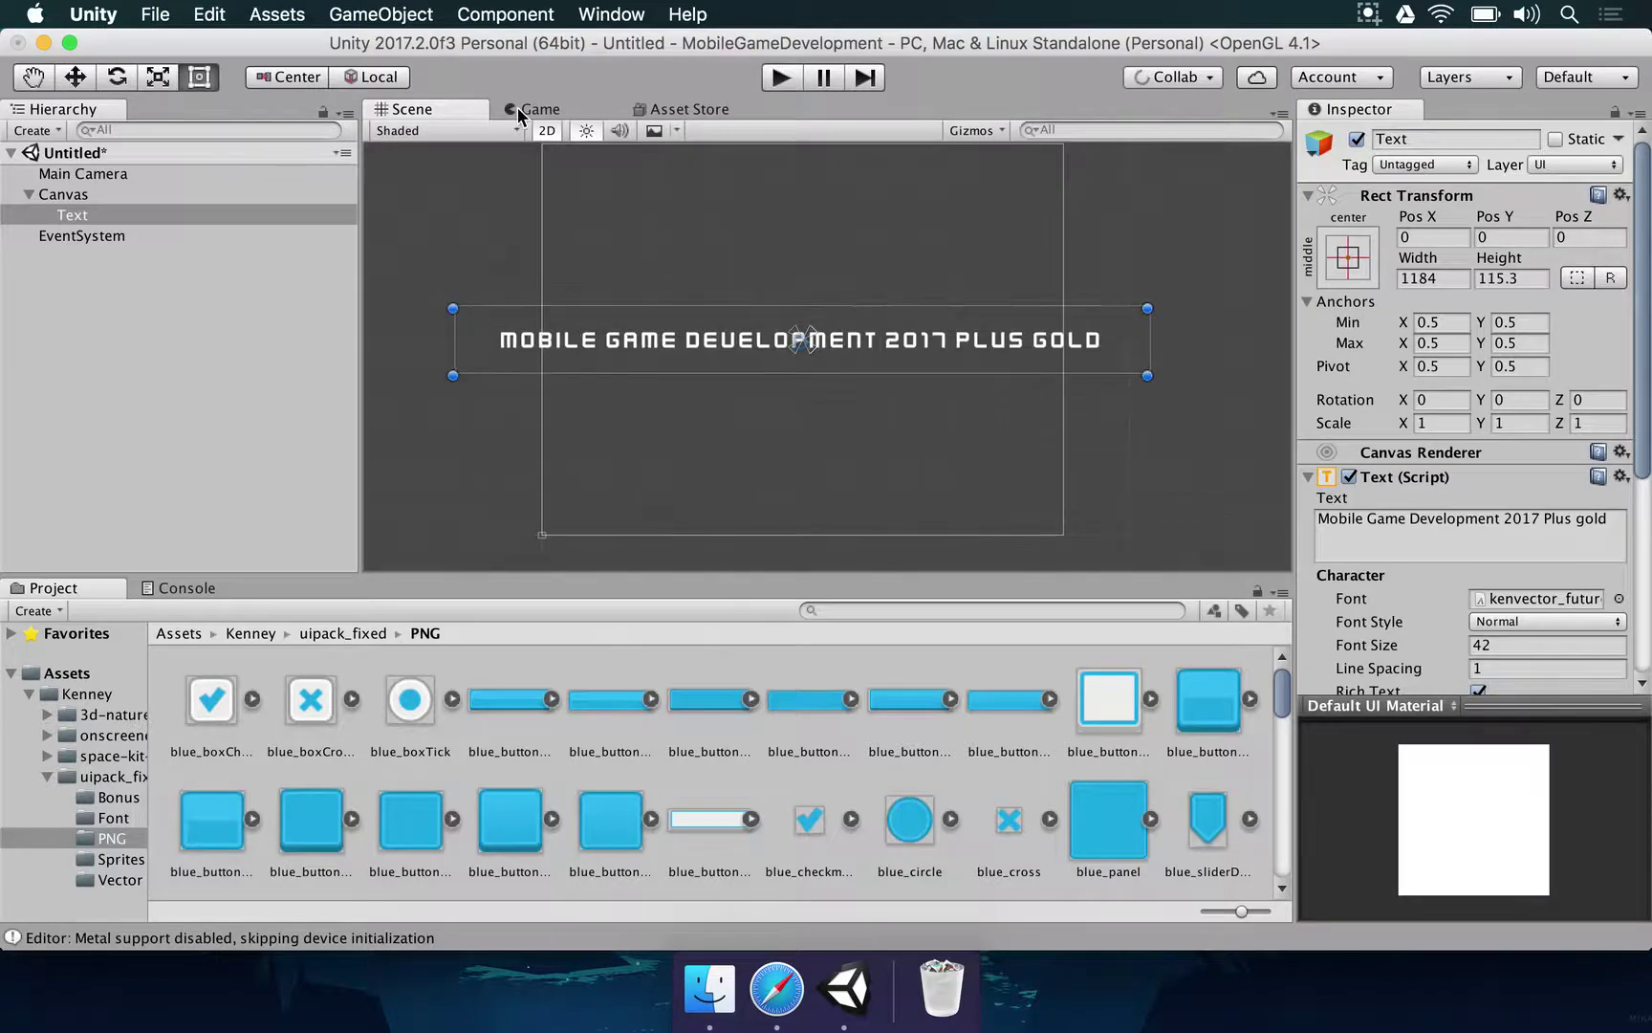
pyautogui.click(519, 108)
# In the Scene view, narrow the title's text box symmetrically about its centre to a width of about 690.6
pyautogui.click(430, 108)
pyautogui.scroll(-2, 511, 270)
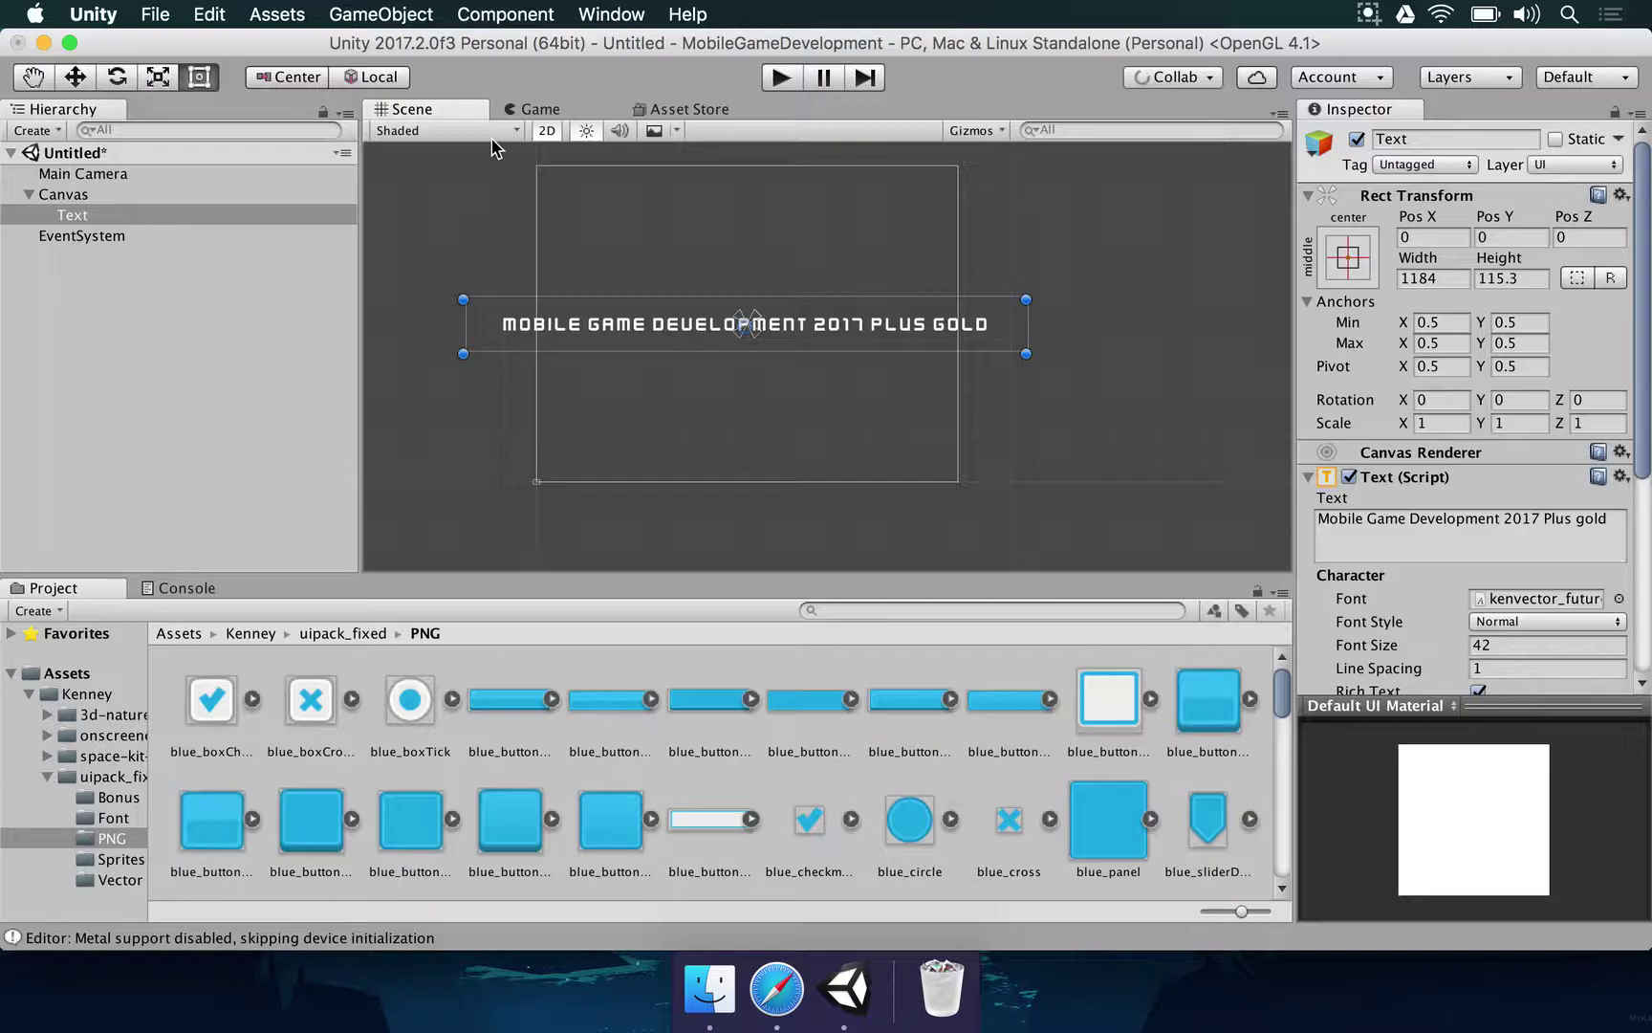
pyautogui.keyDown('alt'); pyautogui.moveTo(466, 330); pyautogui.dragTo(584, 328); pyautogui.keyUp('alt')
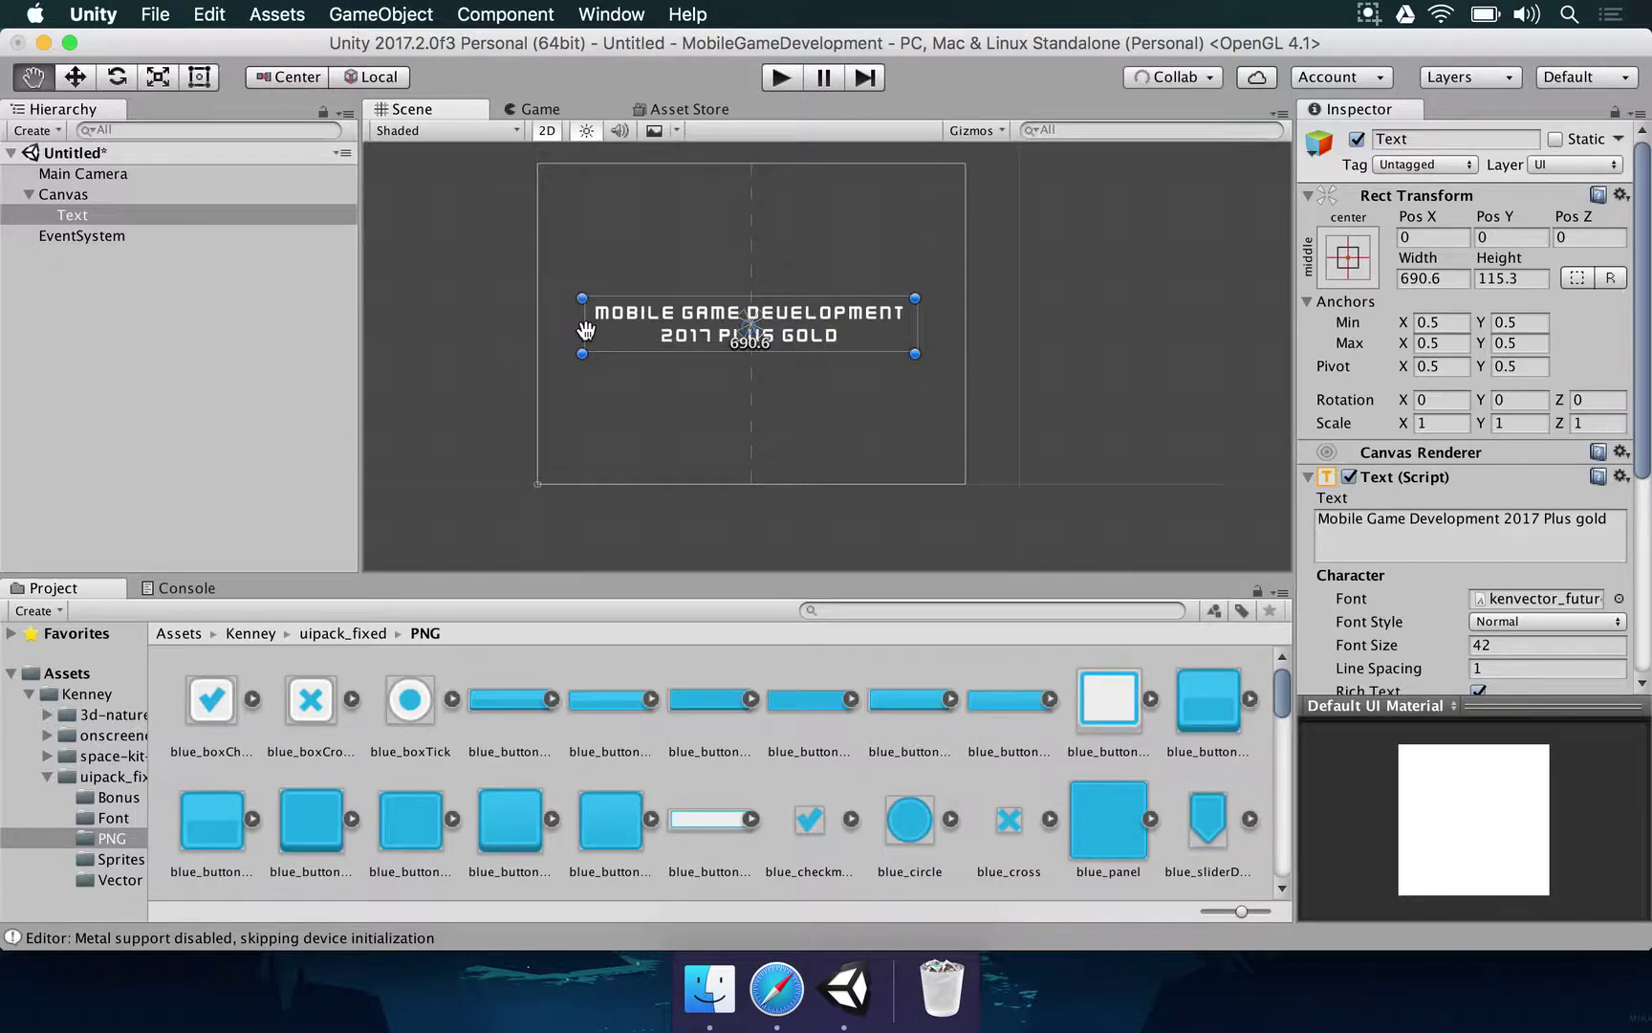
# Preview the narrowed title in the Game view at 4:3 and at 16:9
pyautogui.click(540, 109)
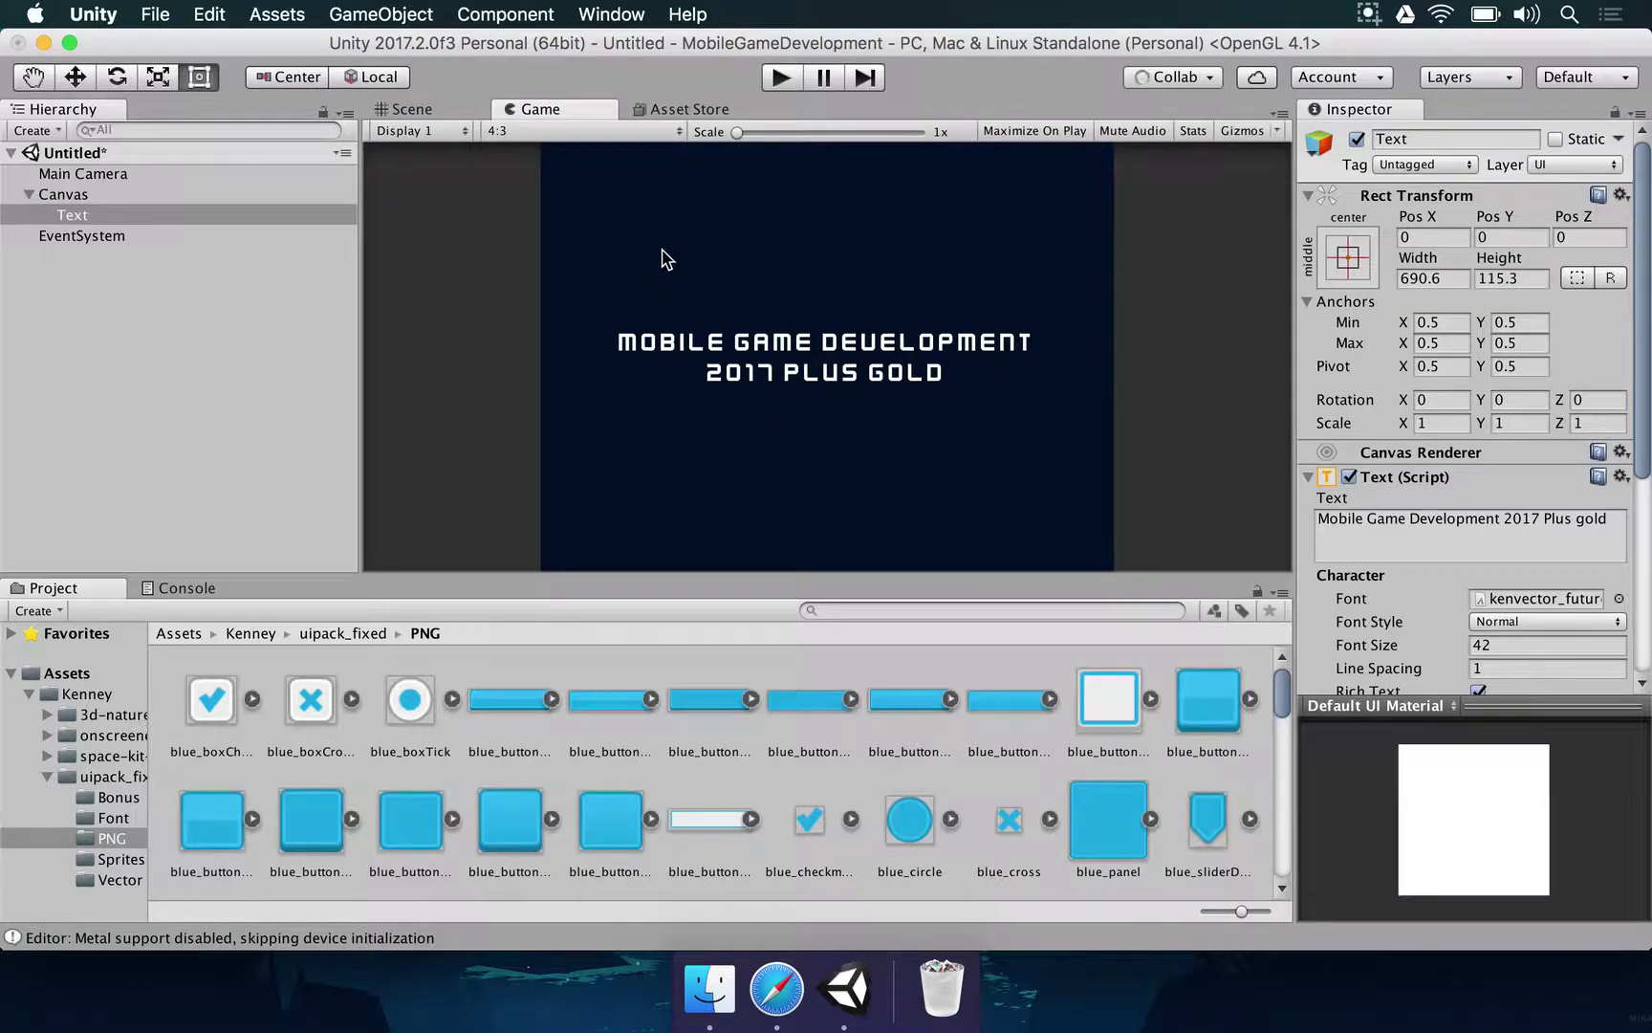
pyautogui.click(533, 131)
pyautogui.click(550, 306)
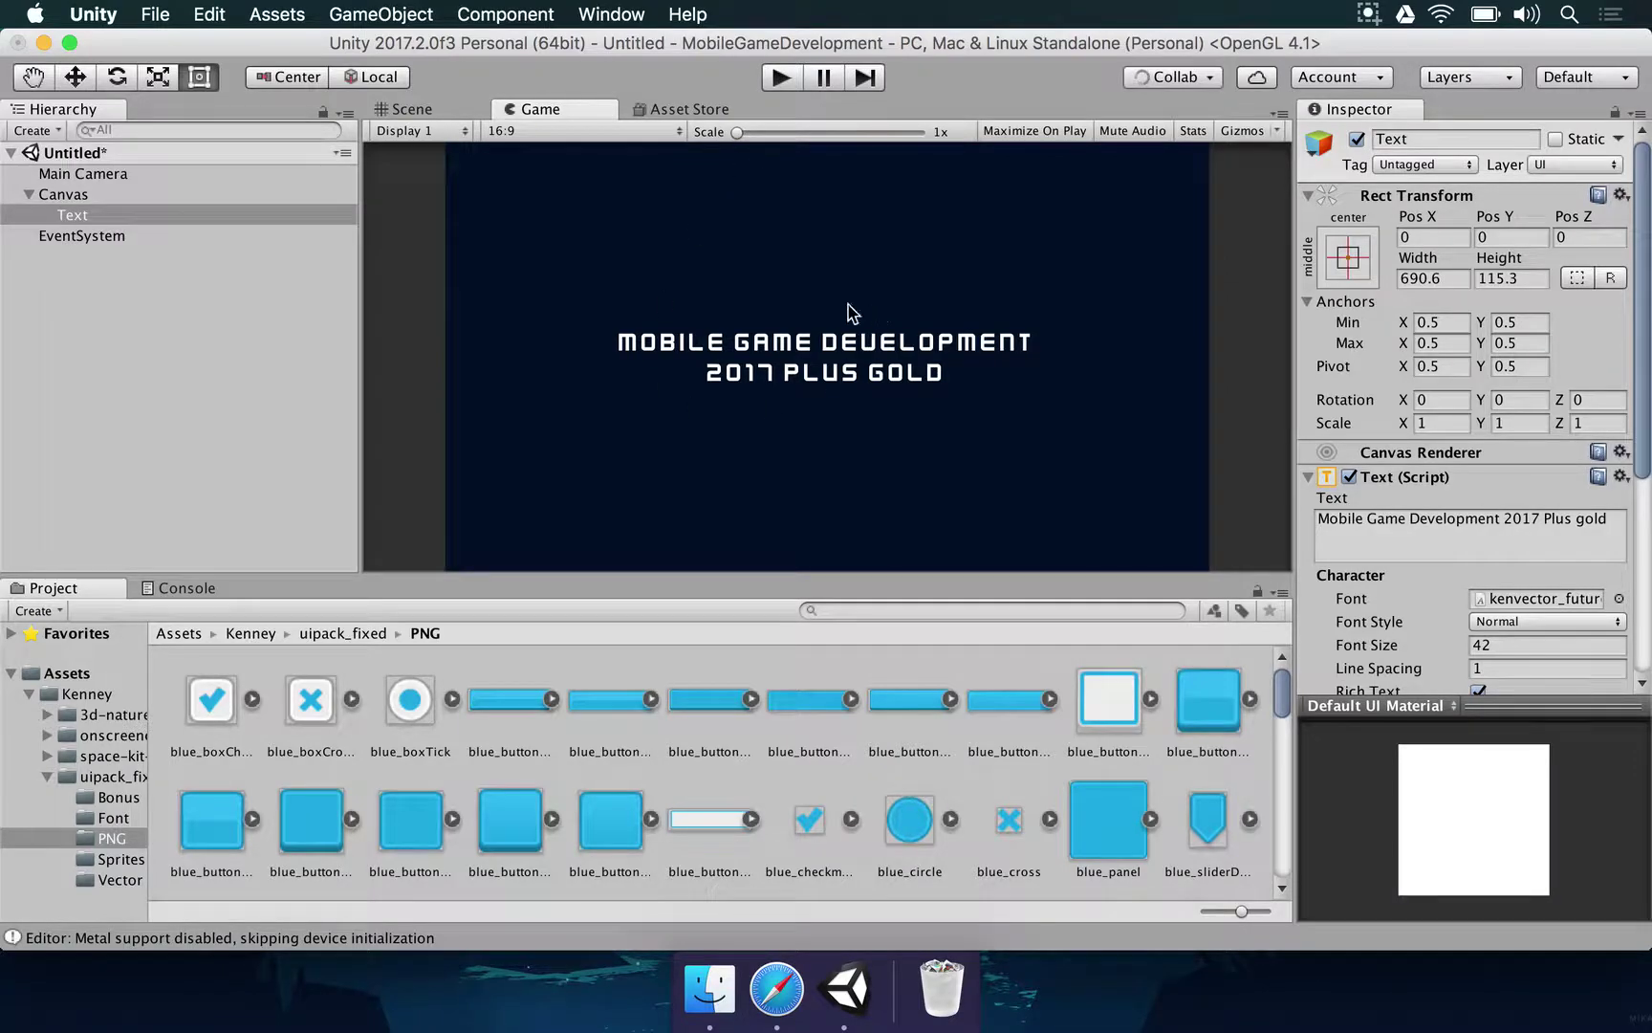
# Maximize and restore the Game view twice to compare the title's size relative to the screen
pyautogui.click(1521, 646)
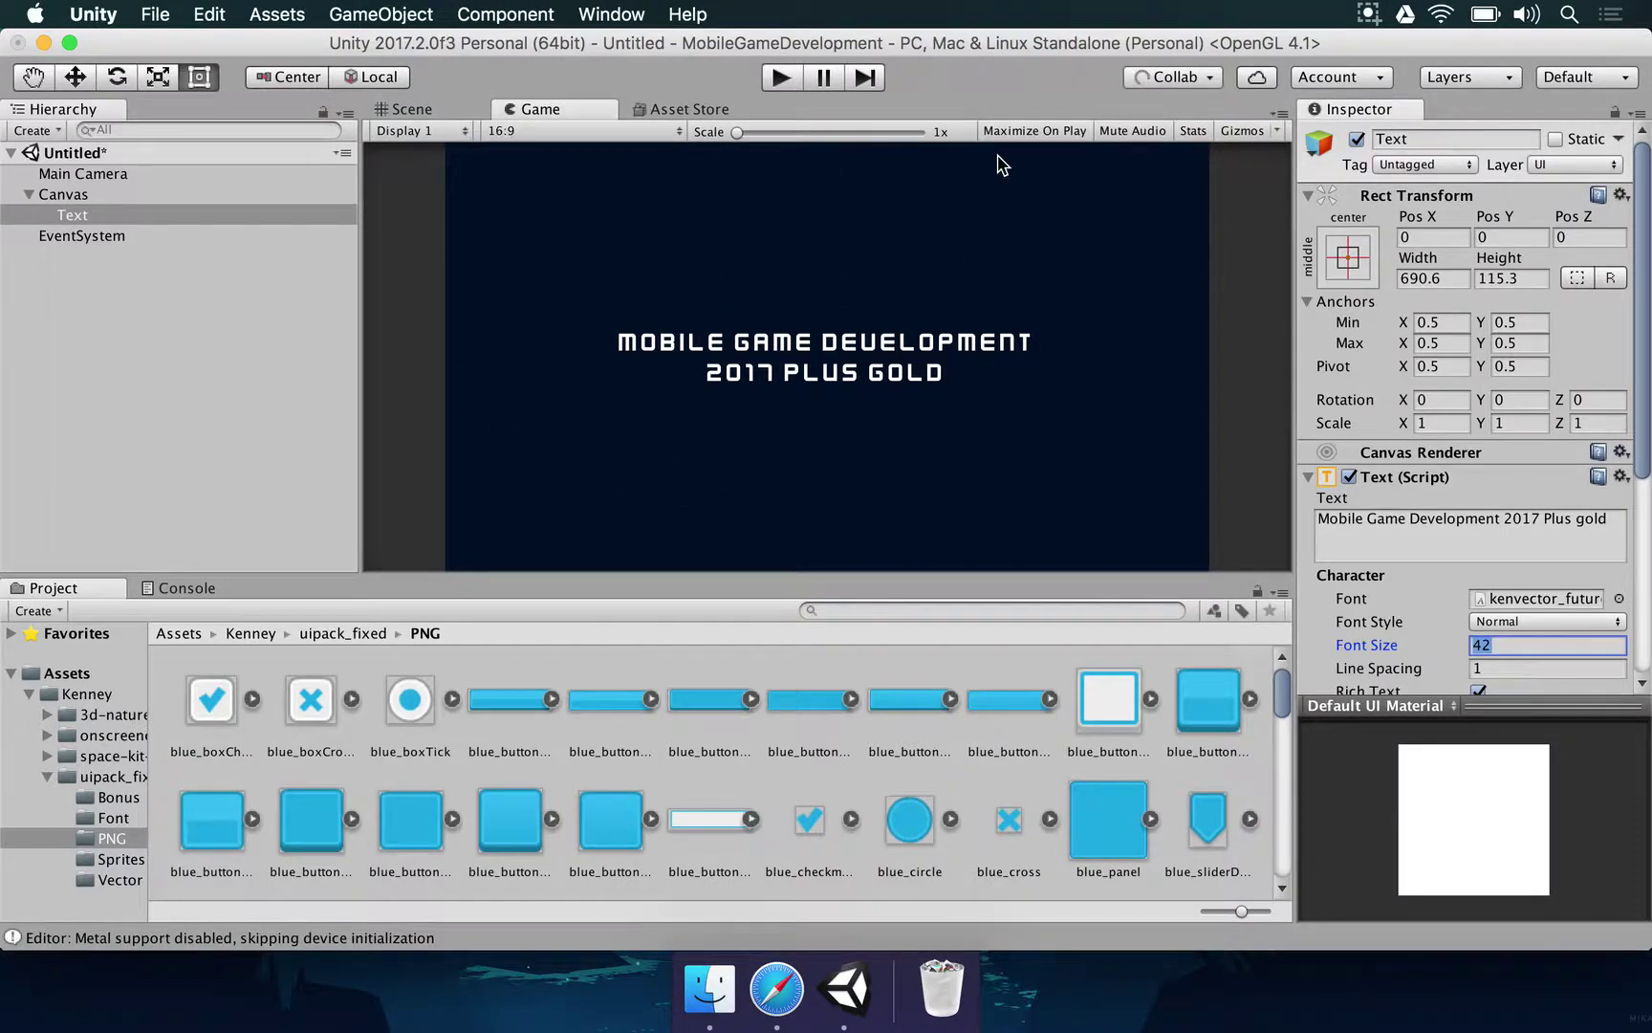
pyautogui.click(1279, 115)
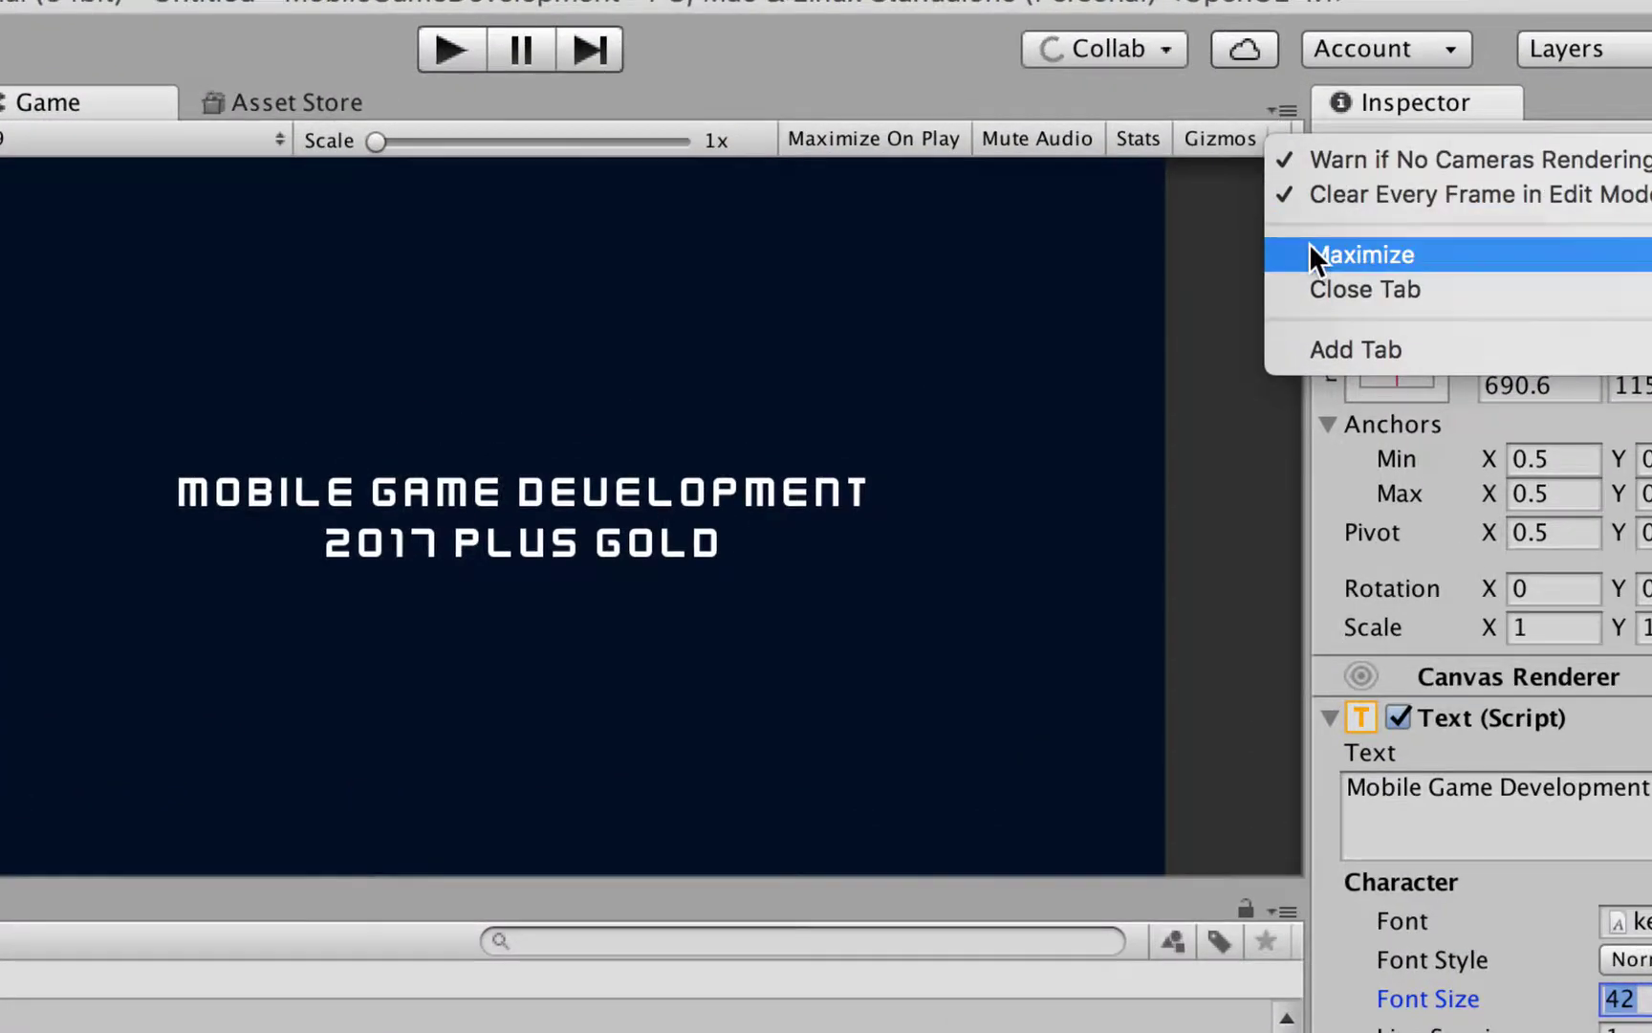
pyautogui.click(1309, 211)
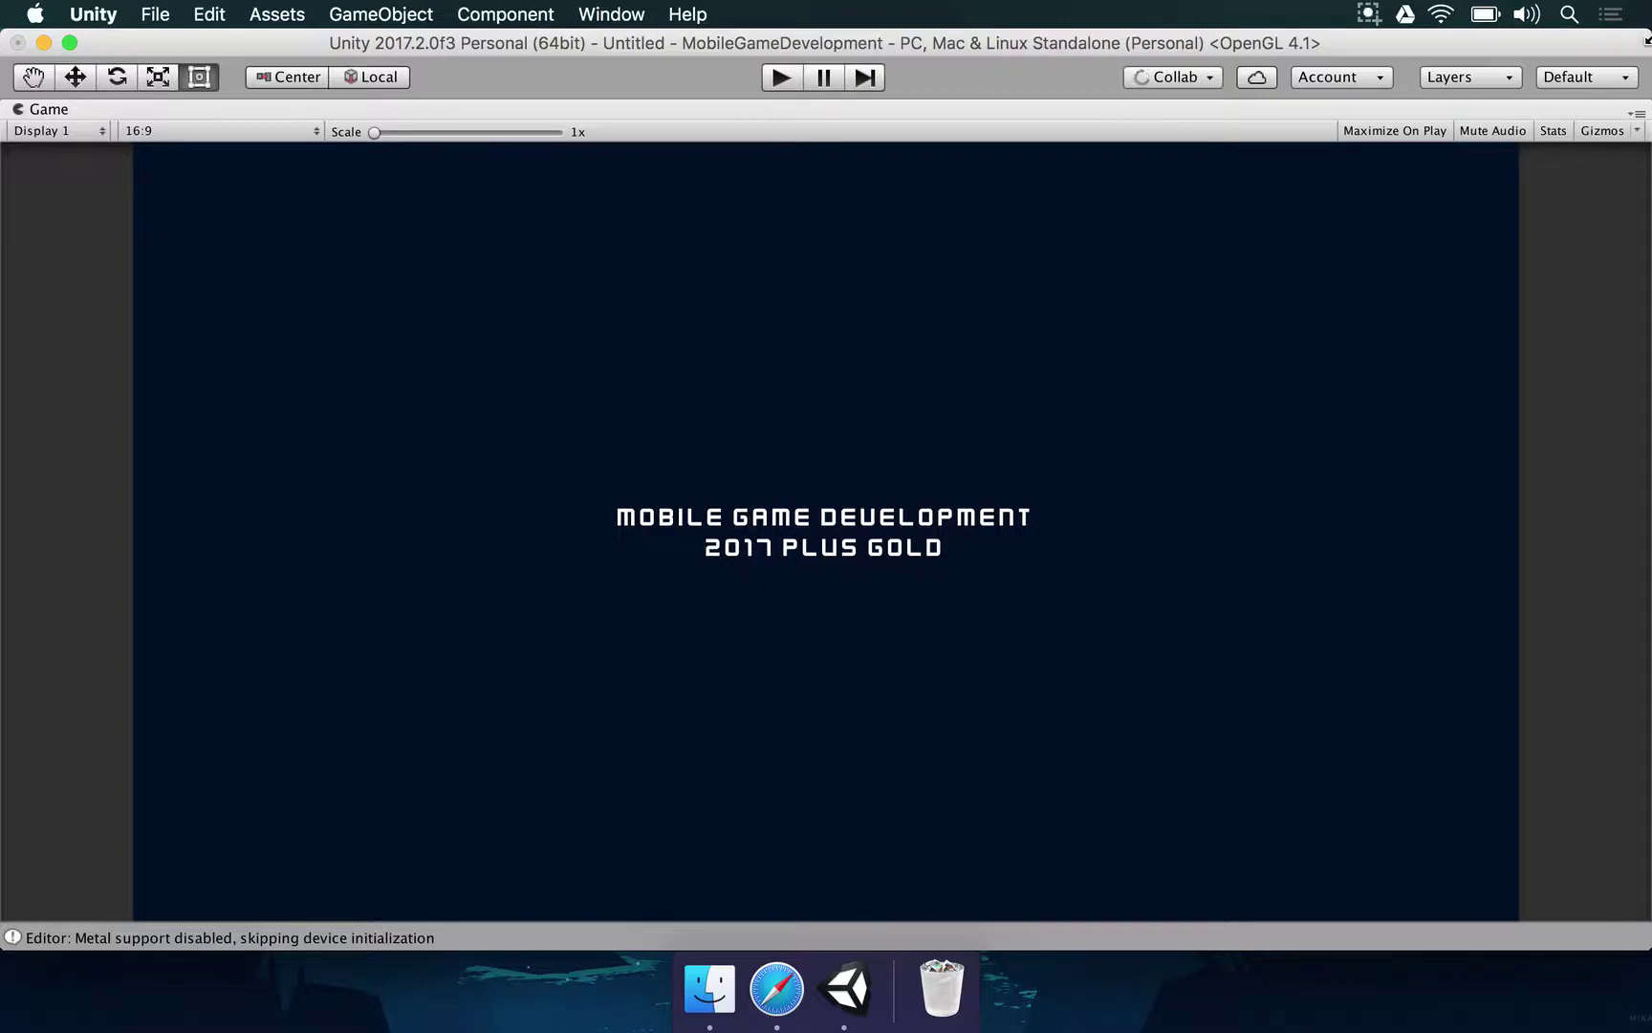
pyautogui.click(1637, 113)
pyautogui.click(1479, 201)
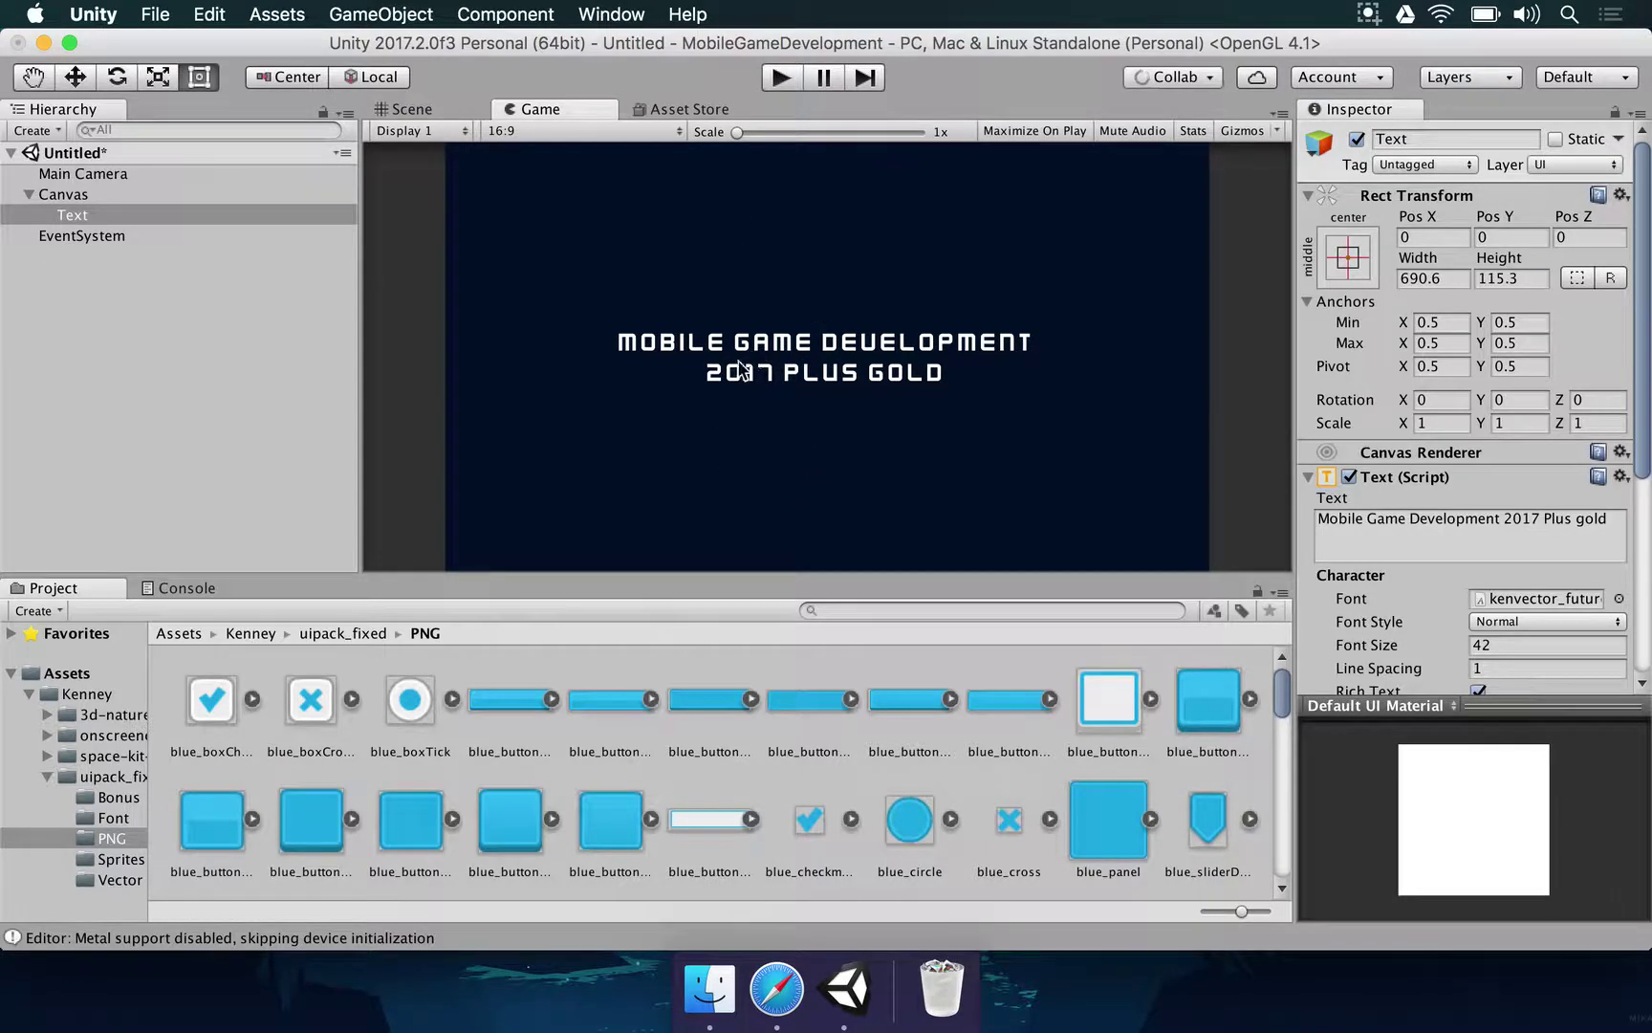
pyautogui.click(1280, 114)
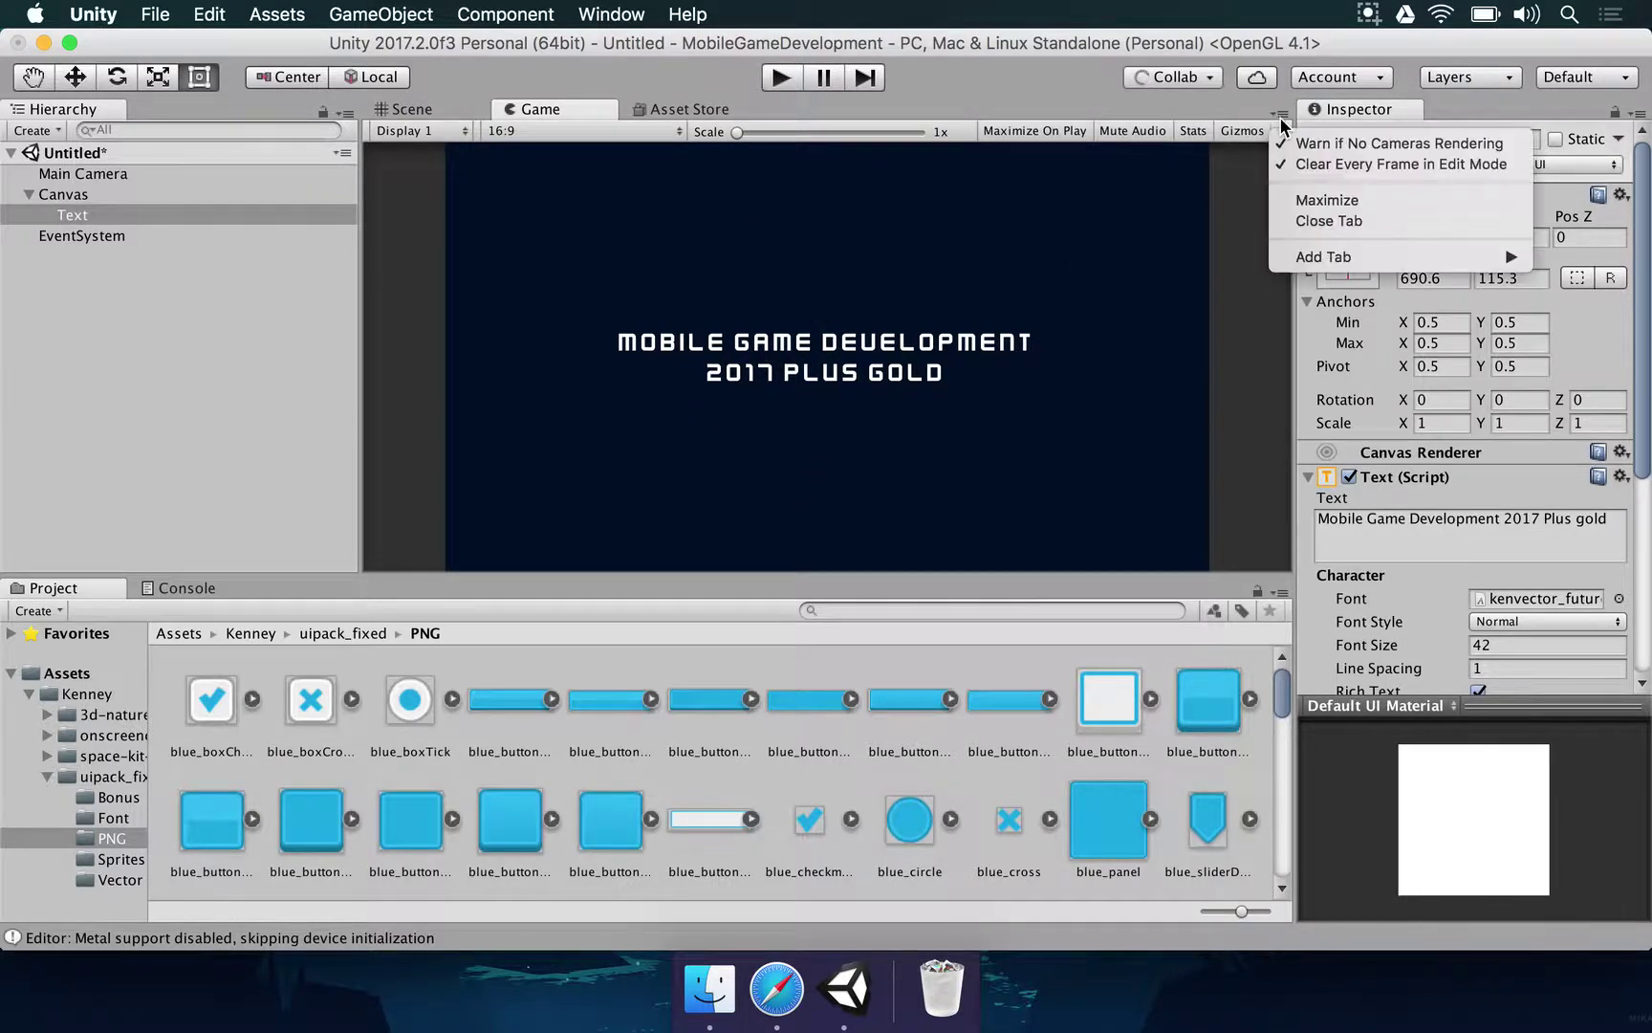
pyautogui.click(1295, 200)
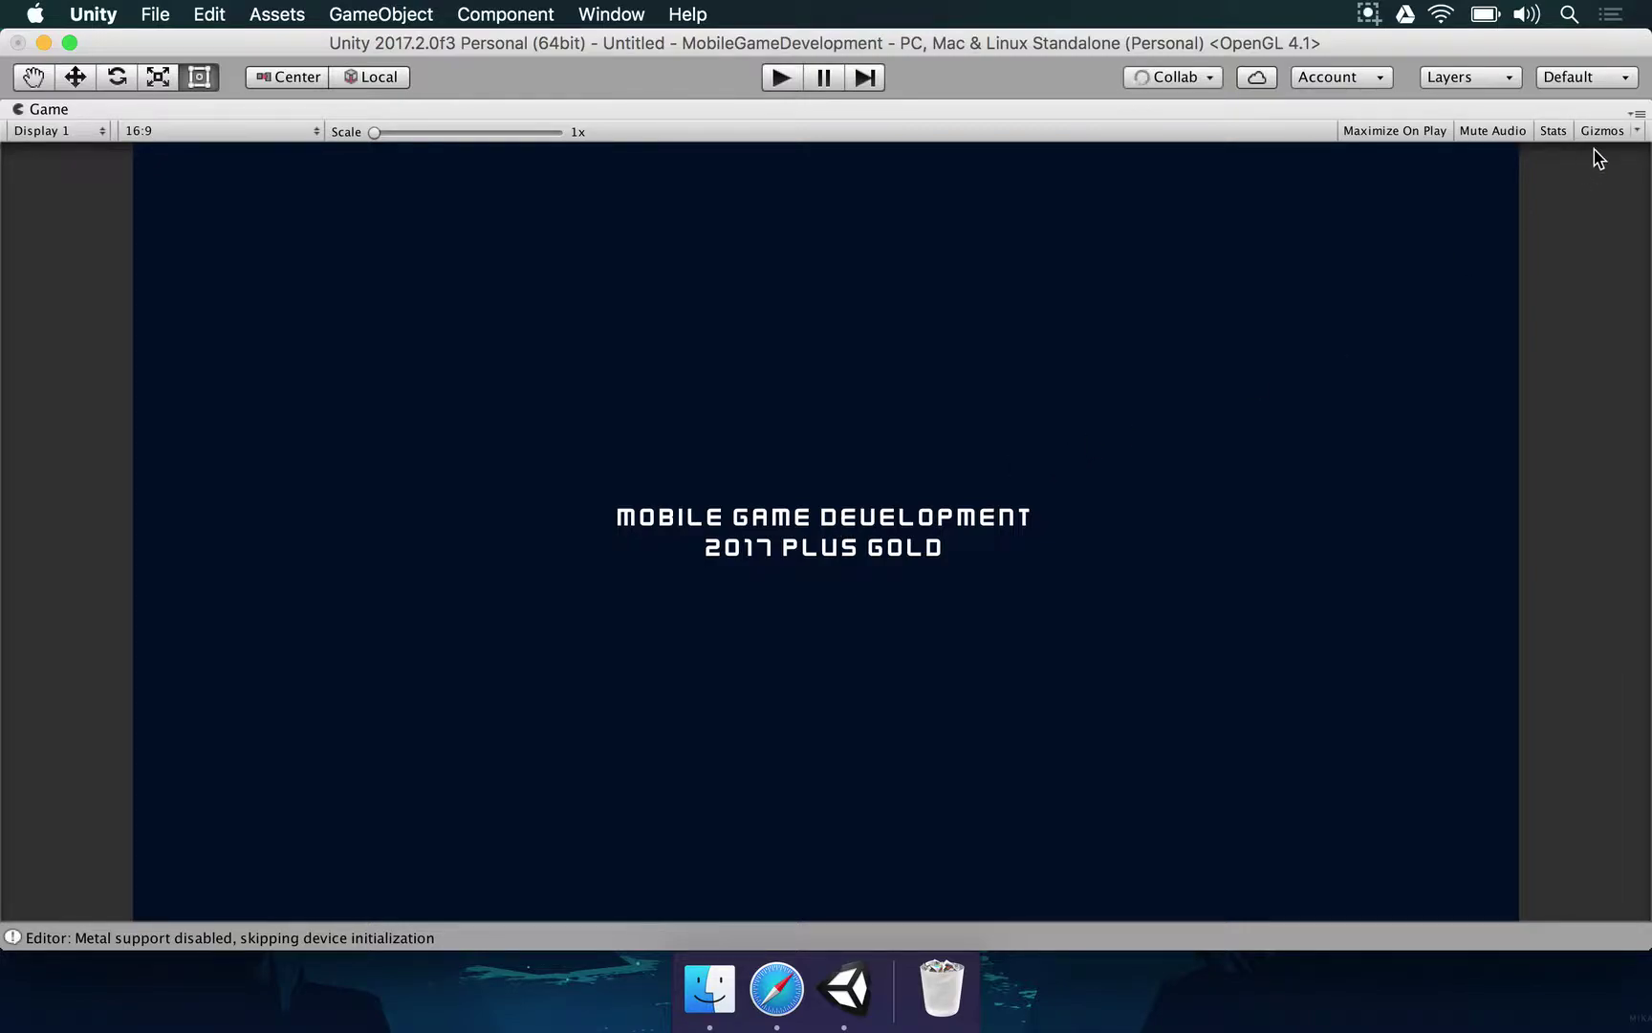
pyautogui.click(1633, 115)
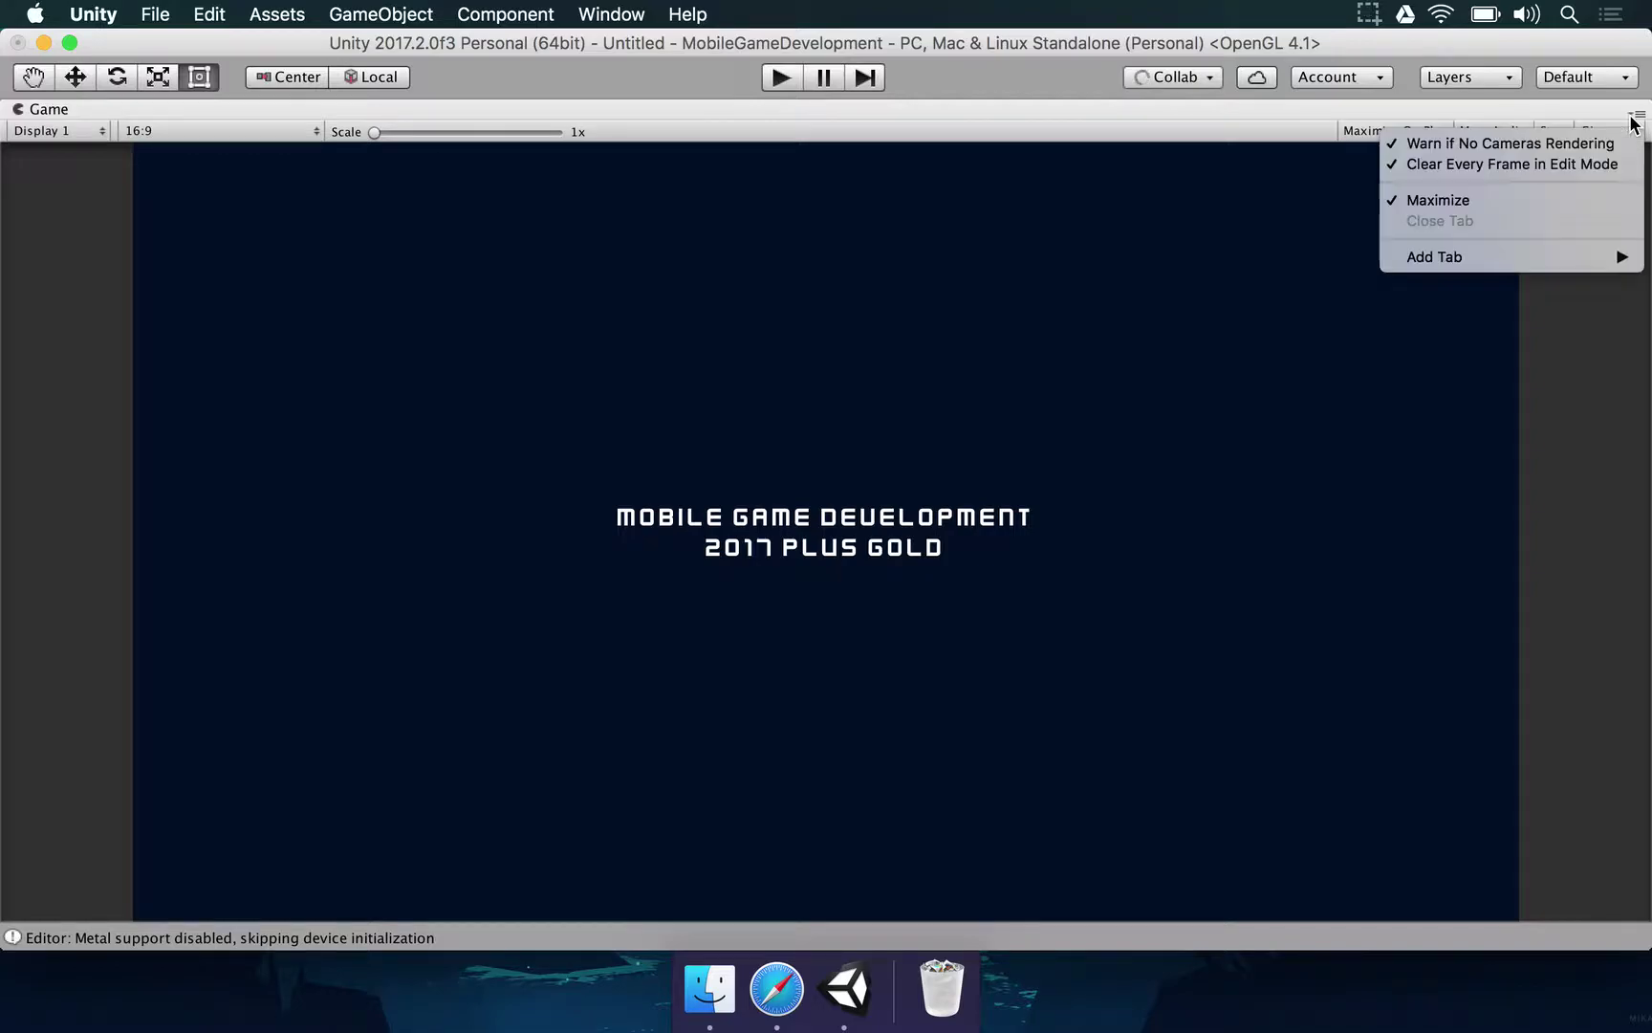
pyautogui.click(1527, 203)
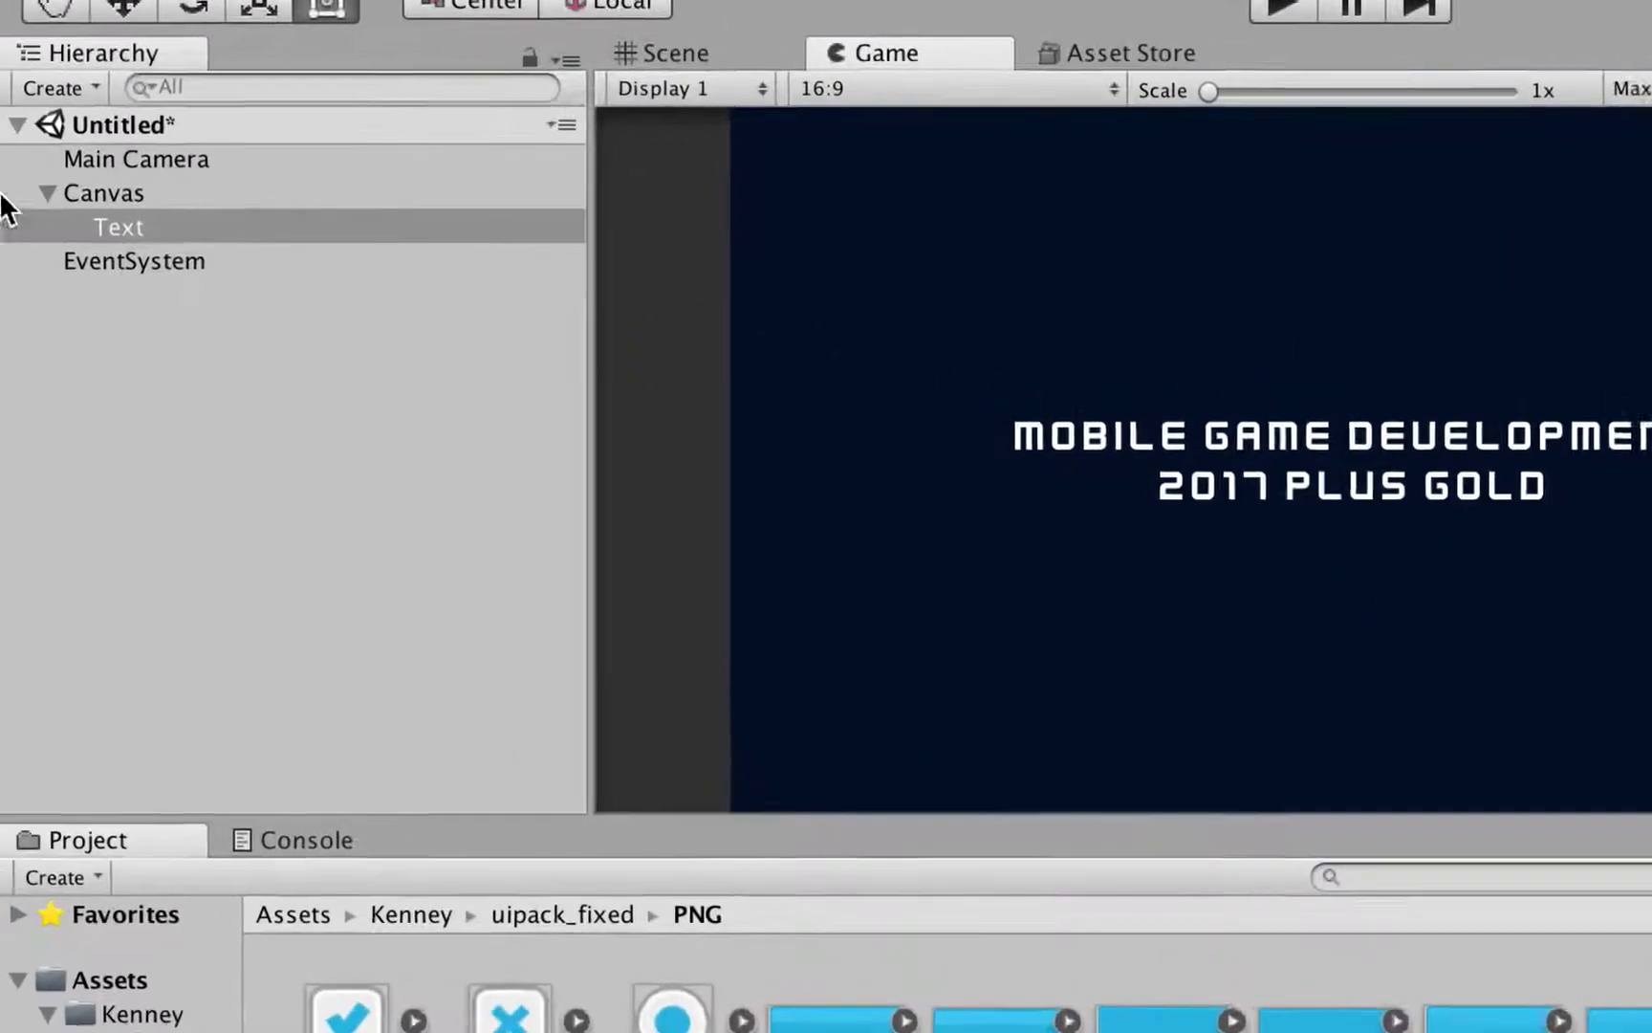
# Inspect the Canvas Scaler's UI Scale Mode options on the Canvas, and shrink and restore the Game view's height to compare the title
pyautogui.click(53, 194)
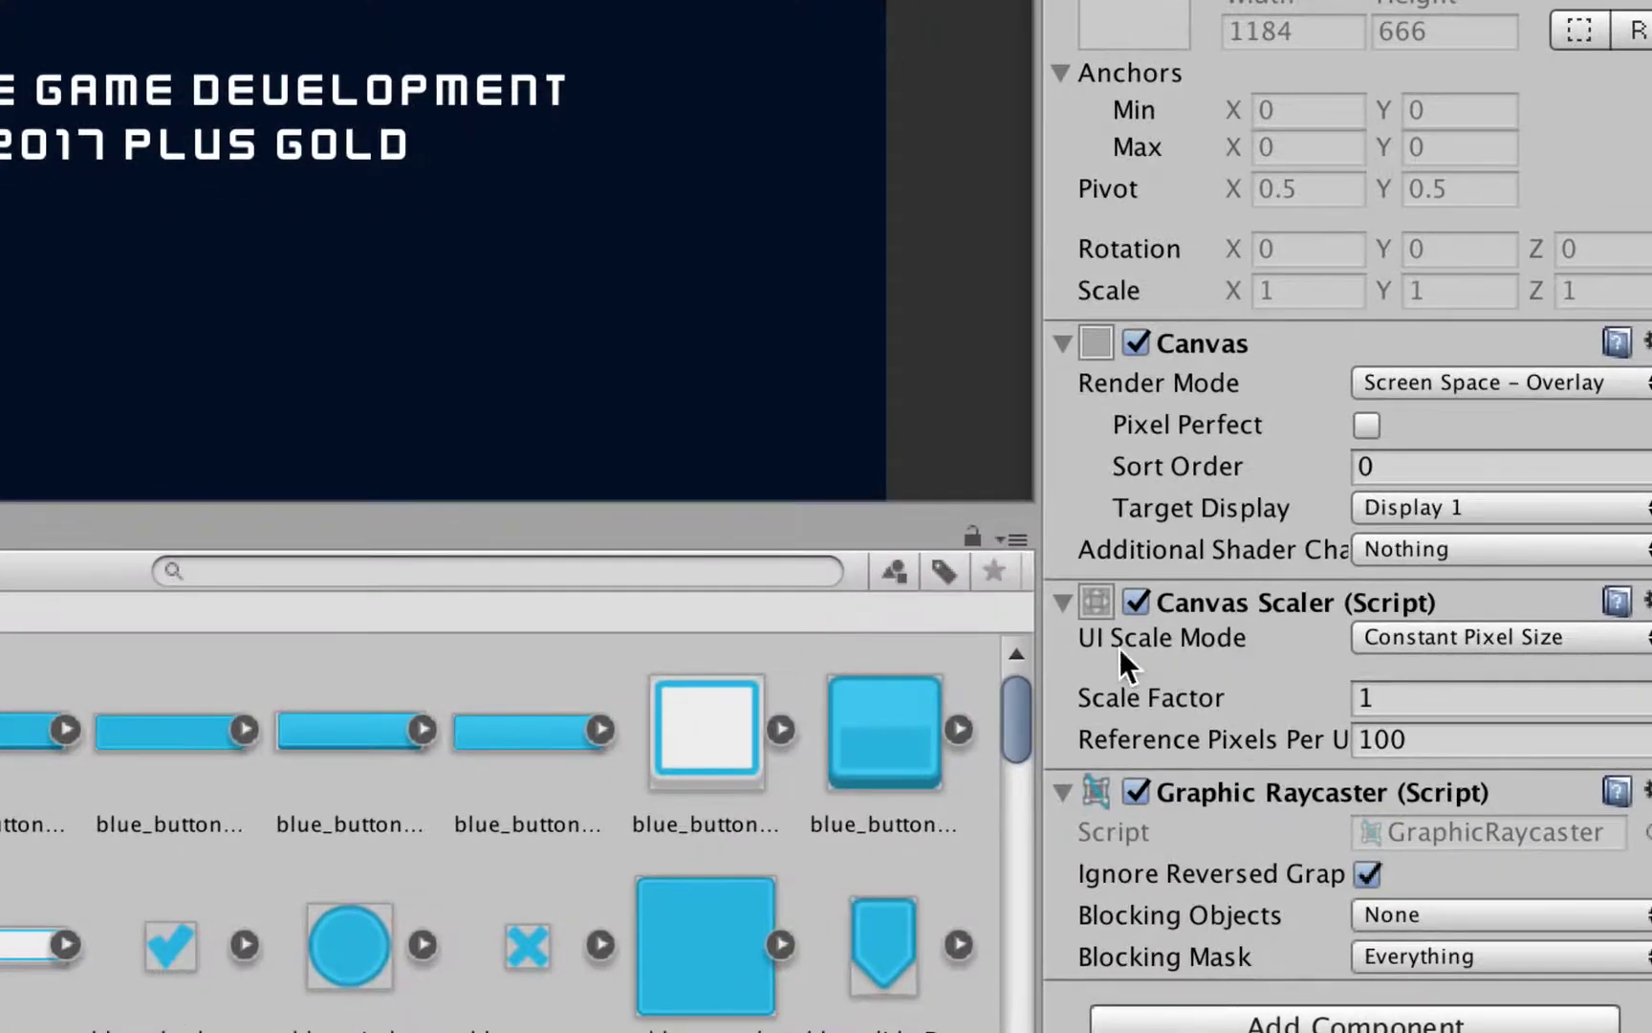
pyautogui.click(1393, 641)
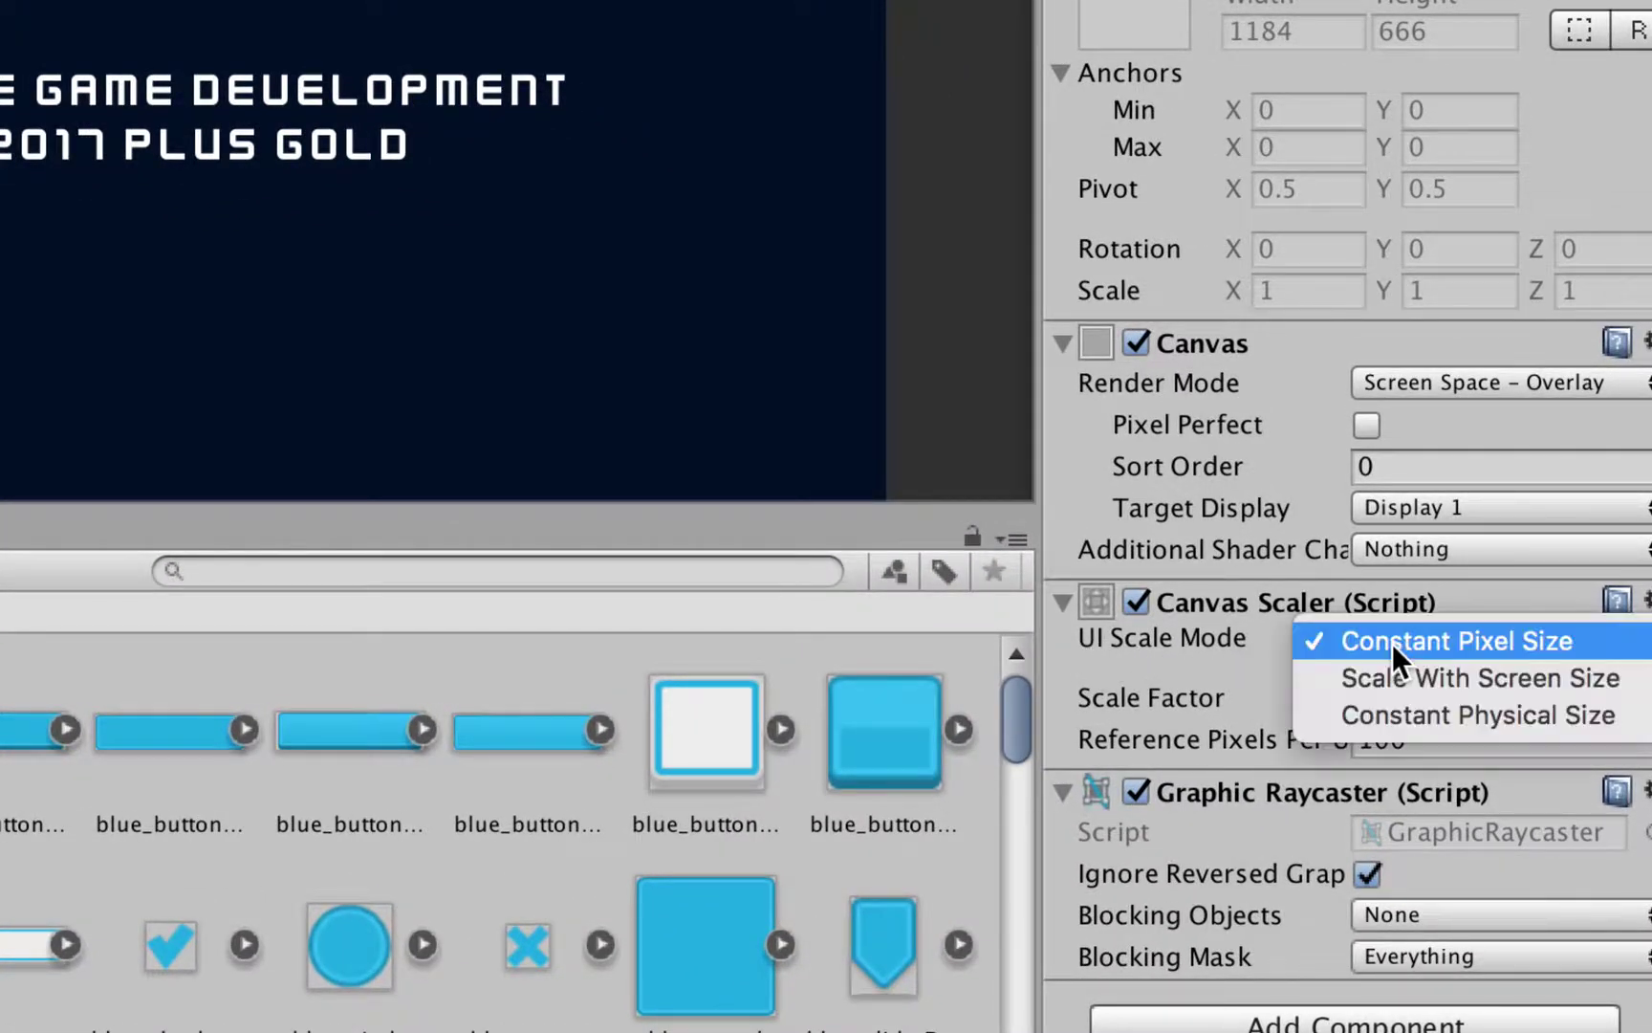
pyautogui.click(1383, 640)
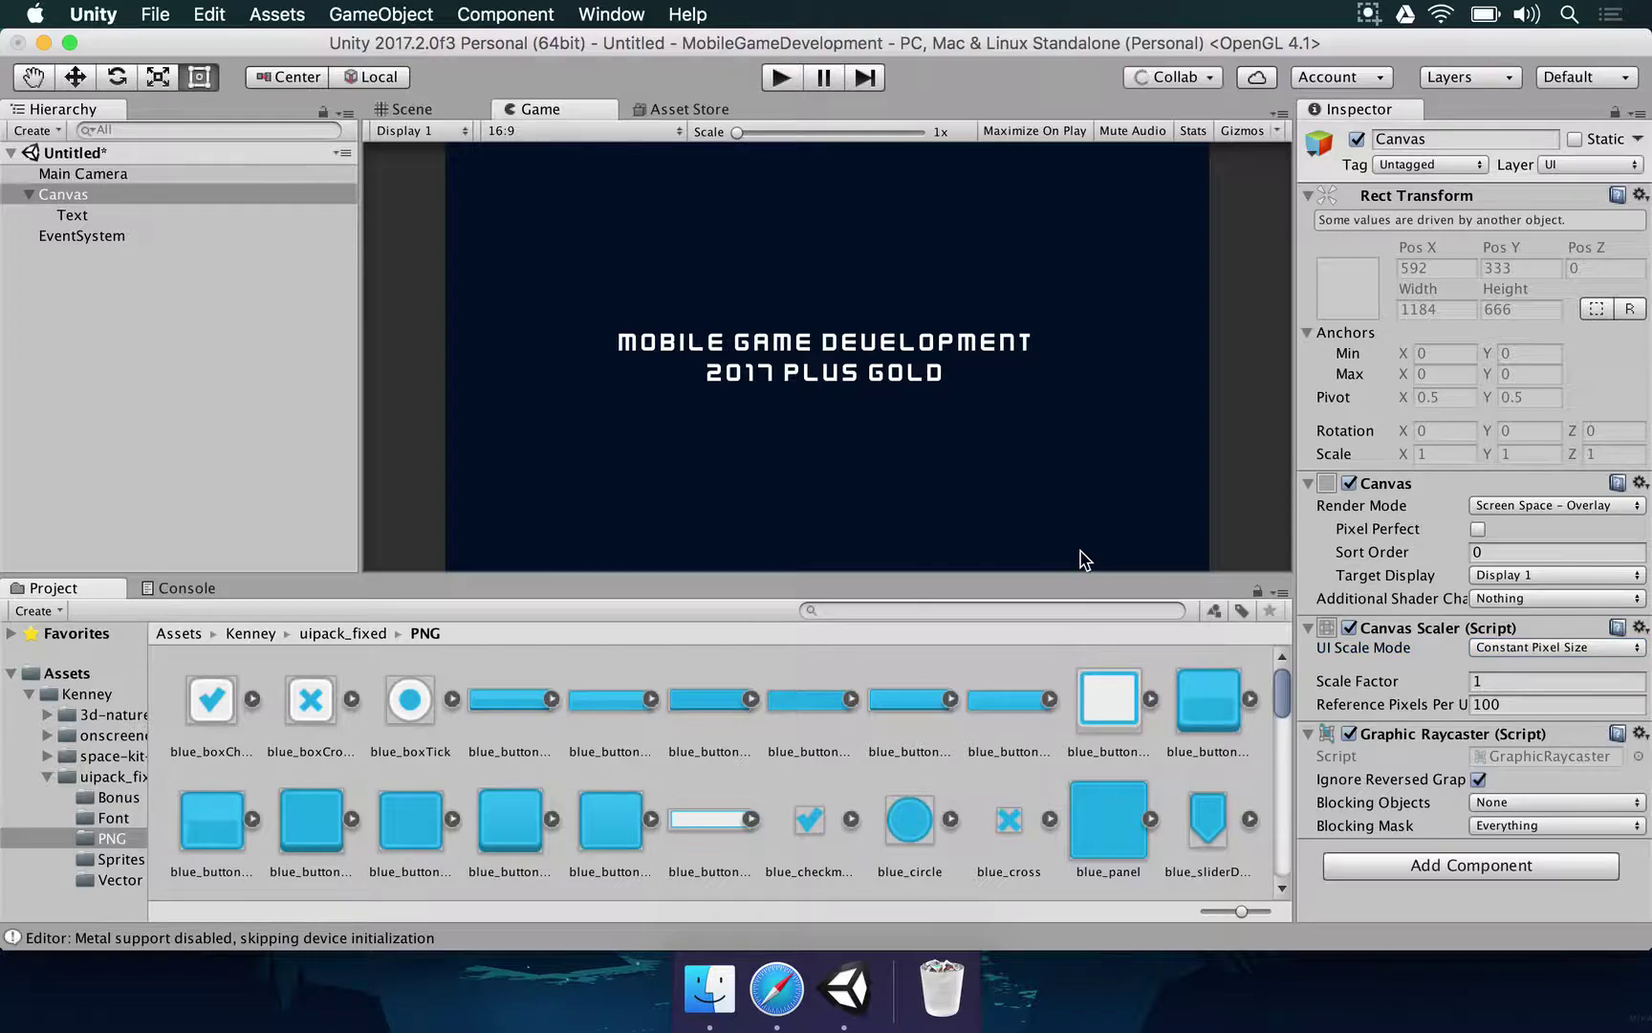
pyautogui.moveTo(1067, 576); pyautogui.dragTo(1063, 392)
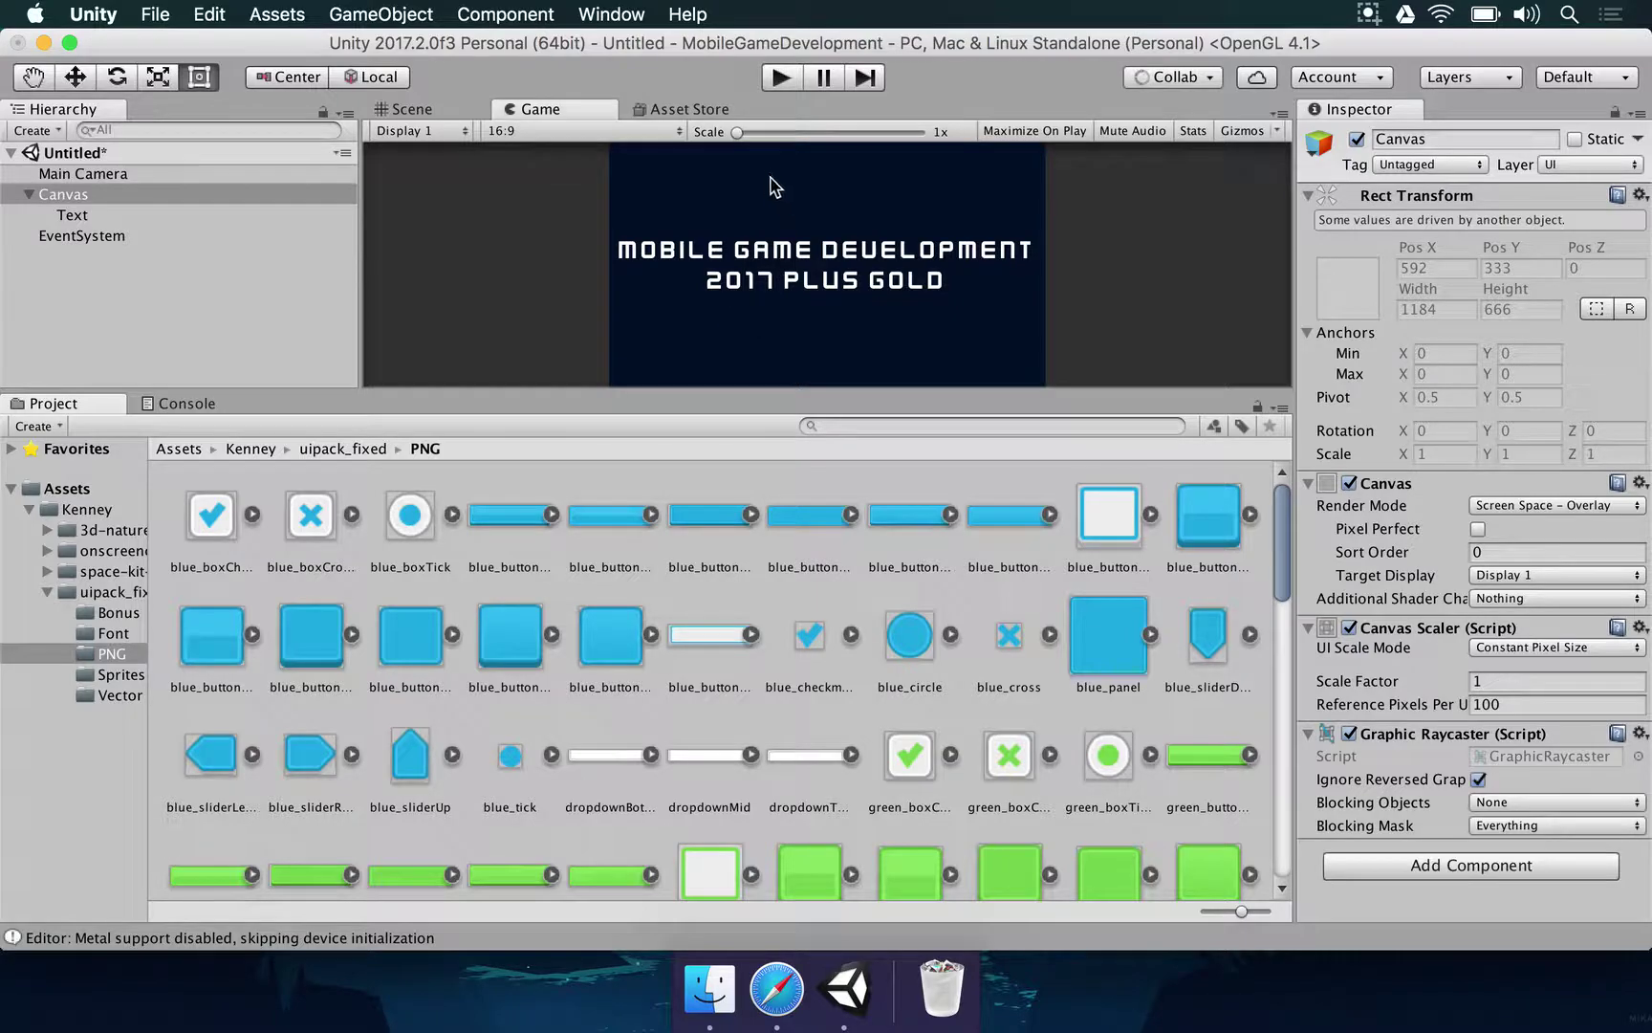
pyautogui.moveTo(873, 399); pyautogui.dragTo(875, 577)
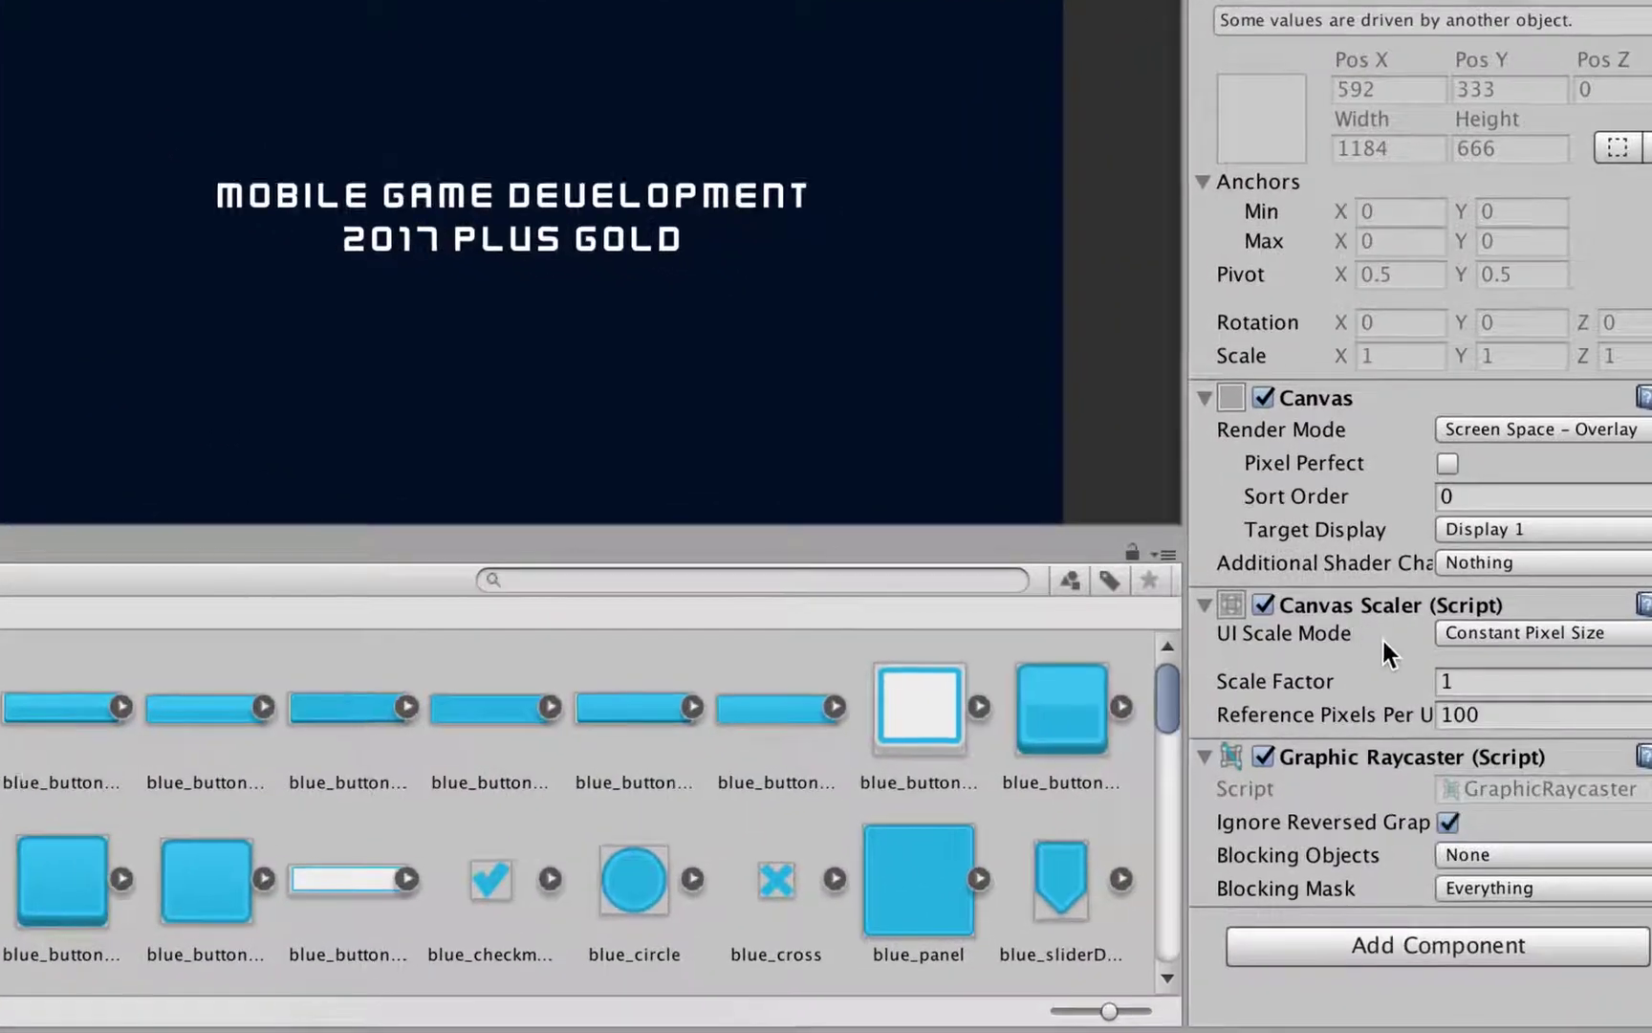
# Set the Canvas Scaler's UI Scale Mode to Scale With Screen Size with a reference resolution of 1920 by 1080
pyautogui.click(1463, 635)
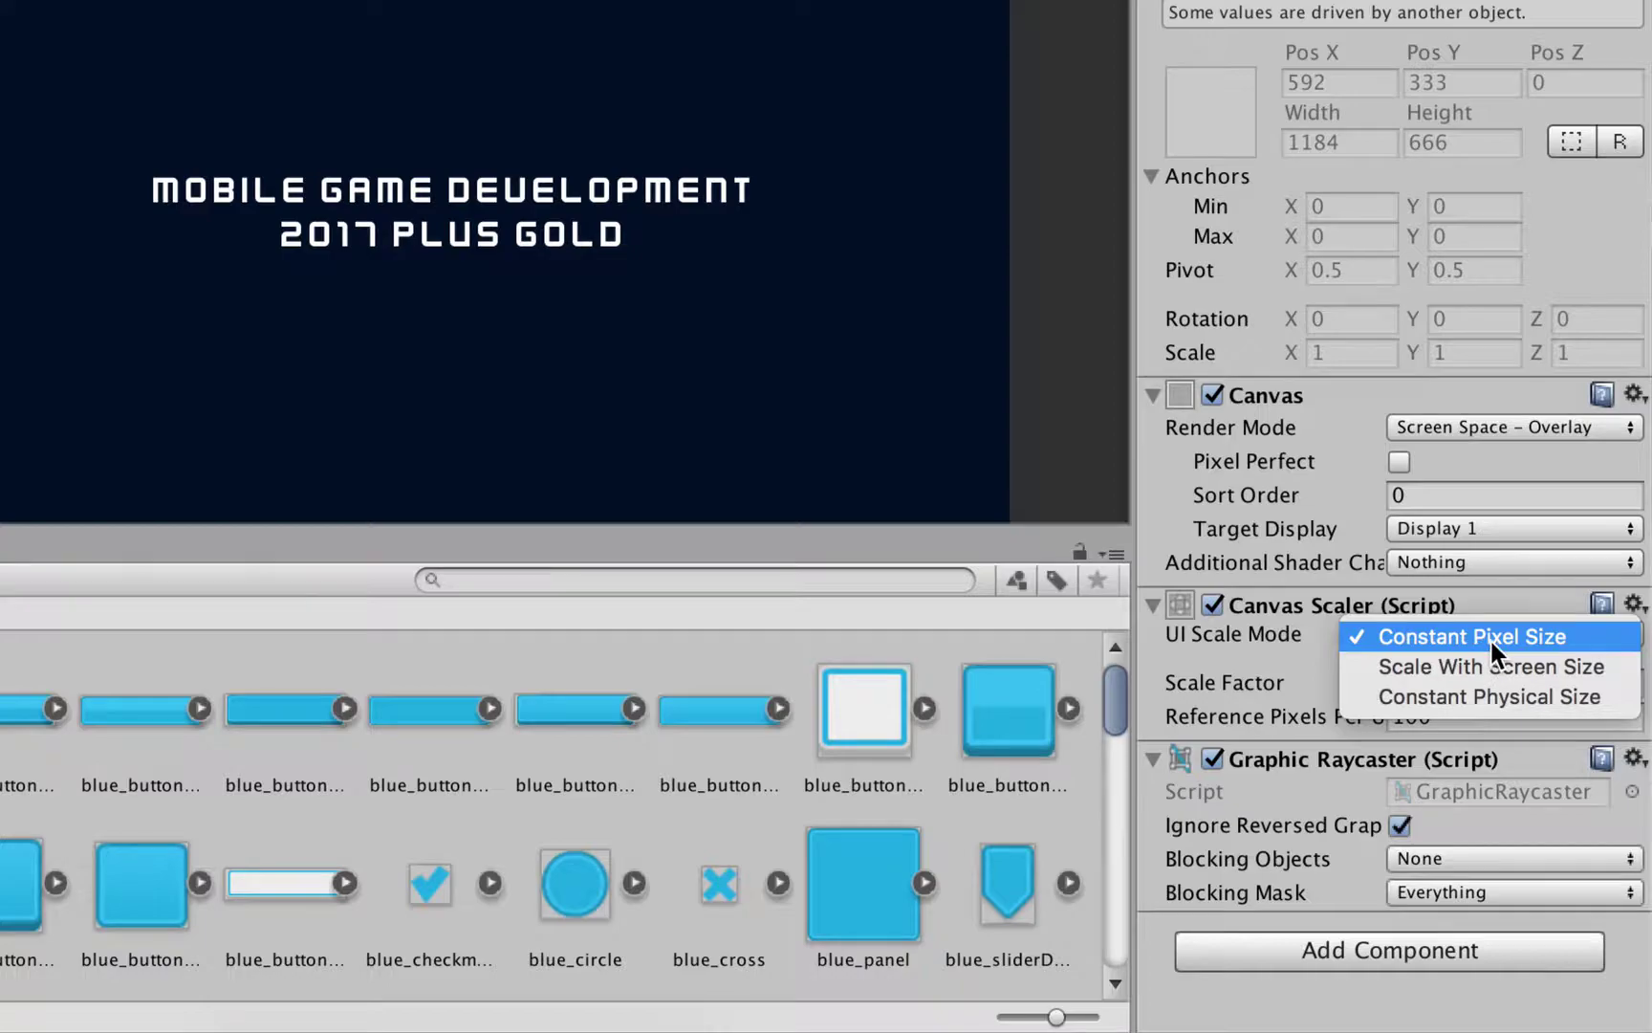
pyautogui.click(1384, 666)
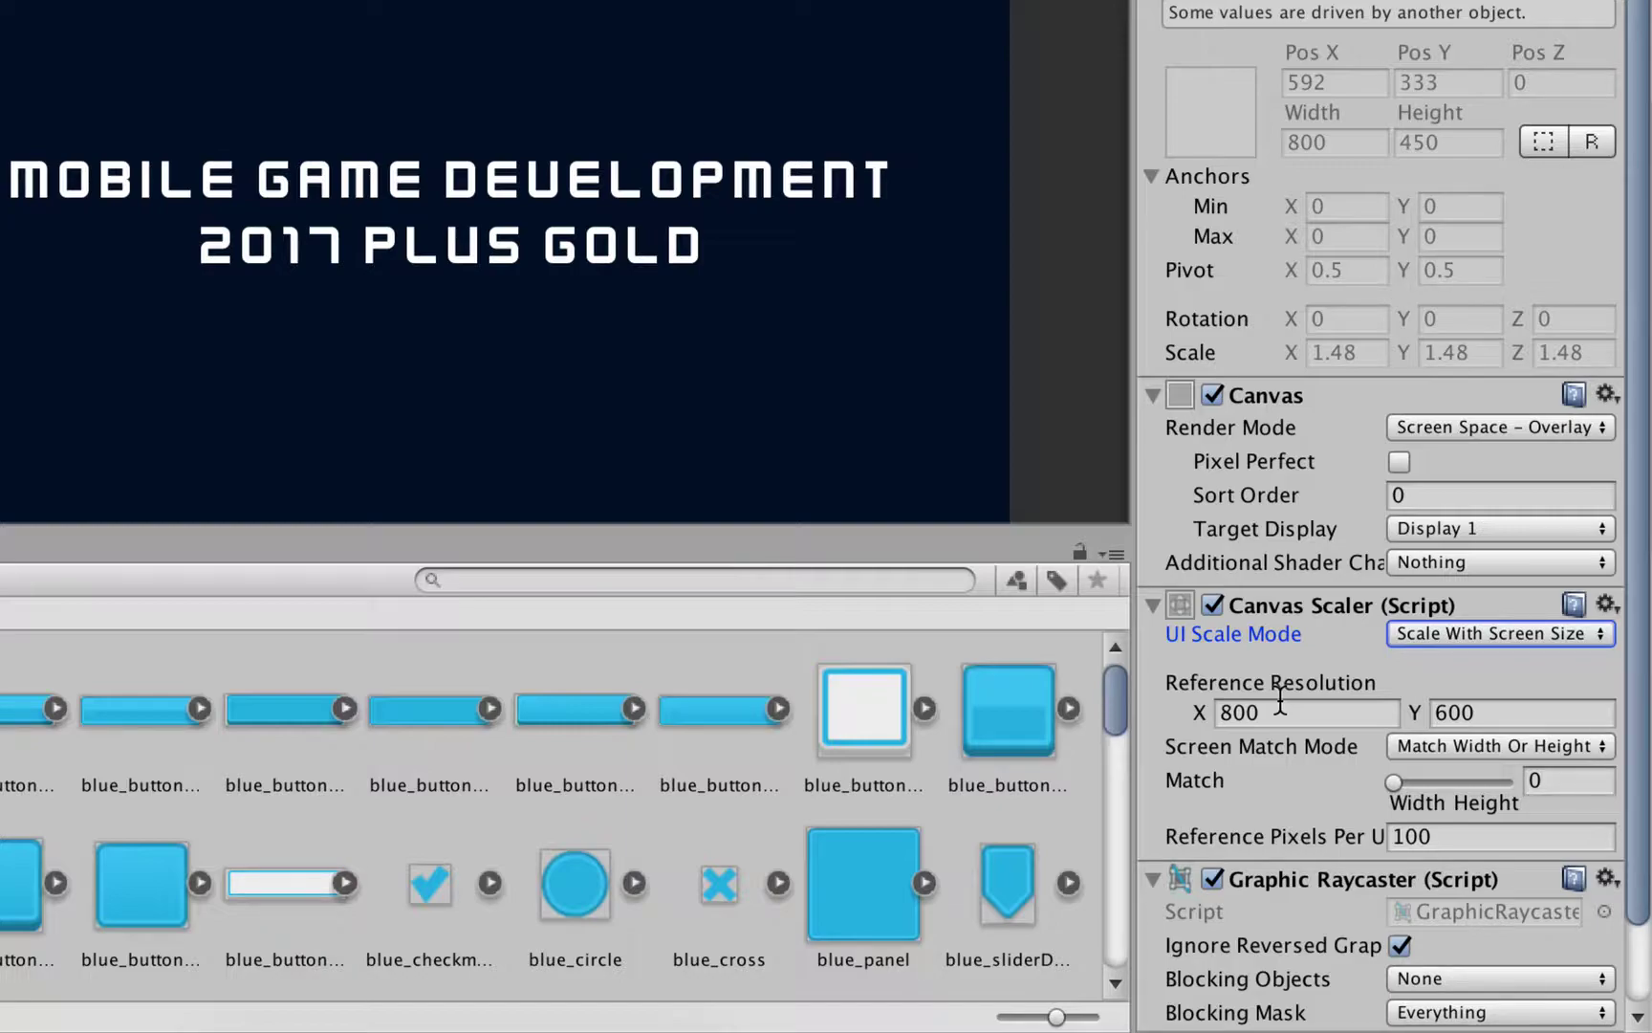
pyautogui.click(1201, 713)
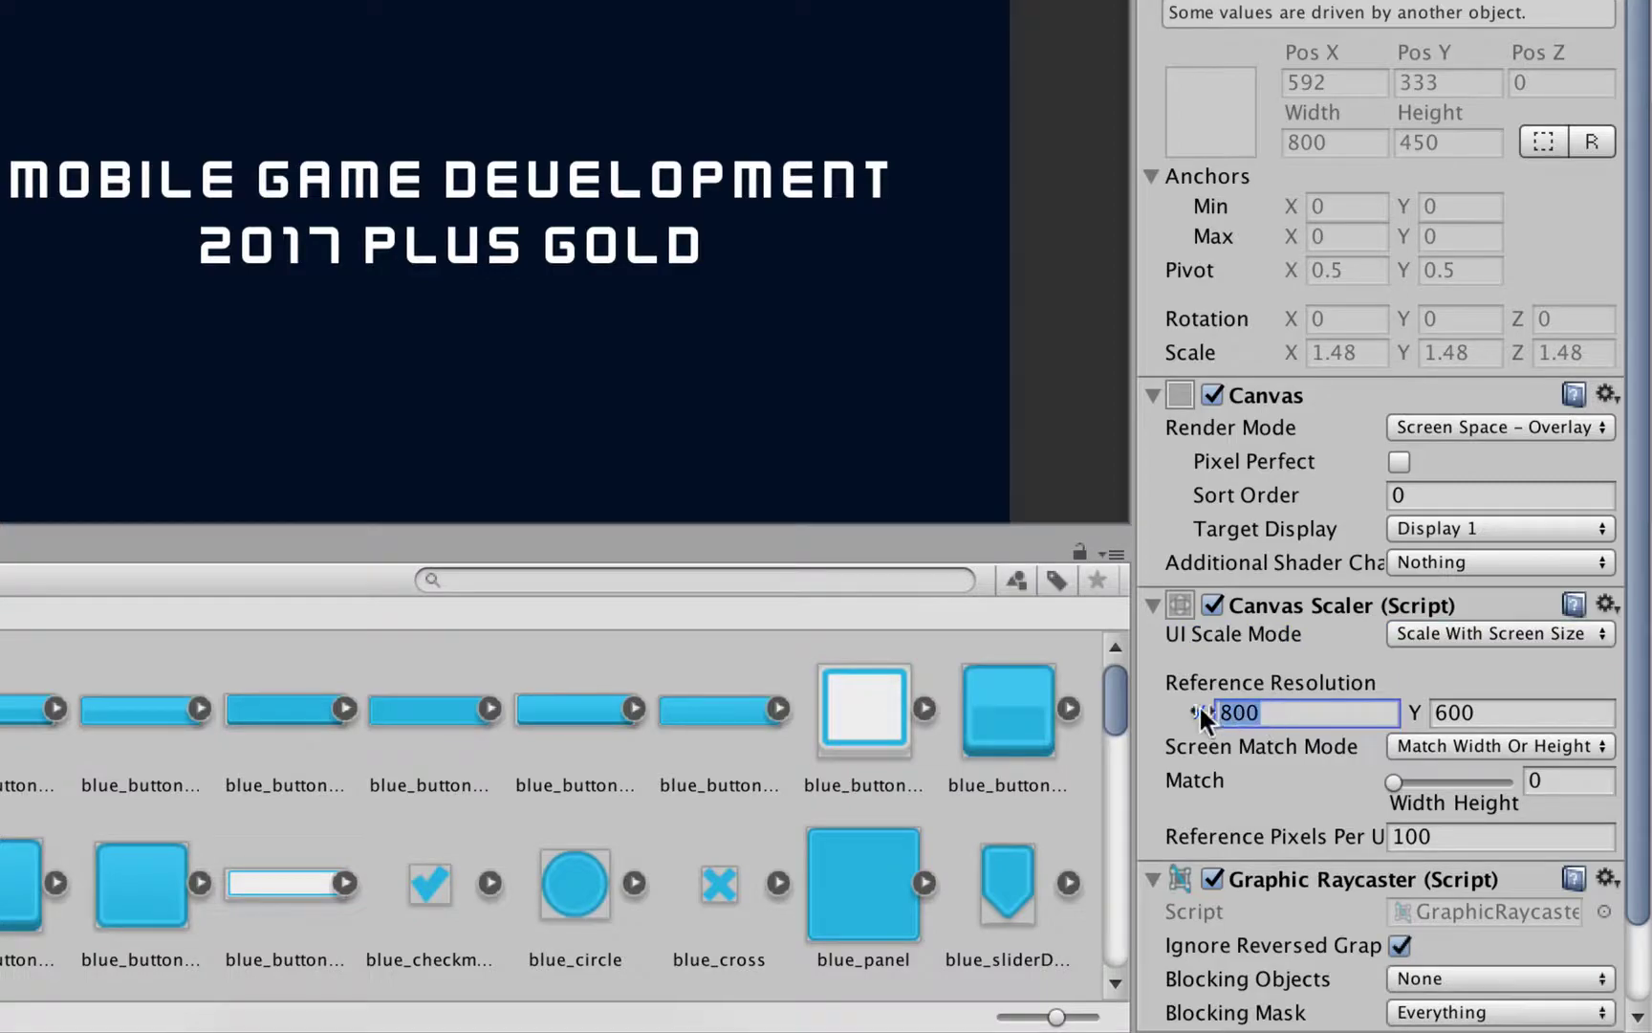
pyautogui.write('1920')
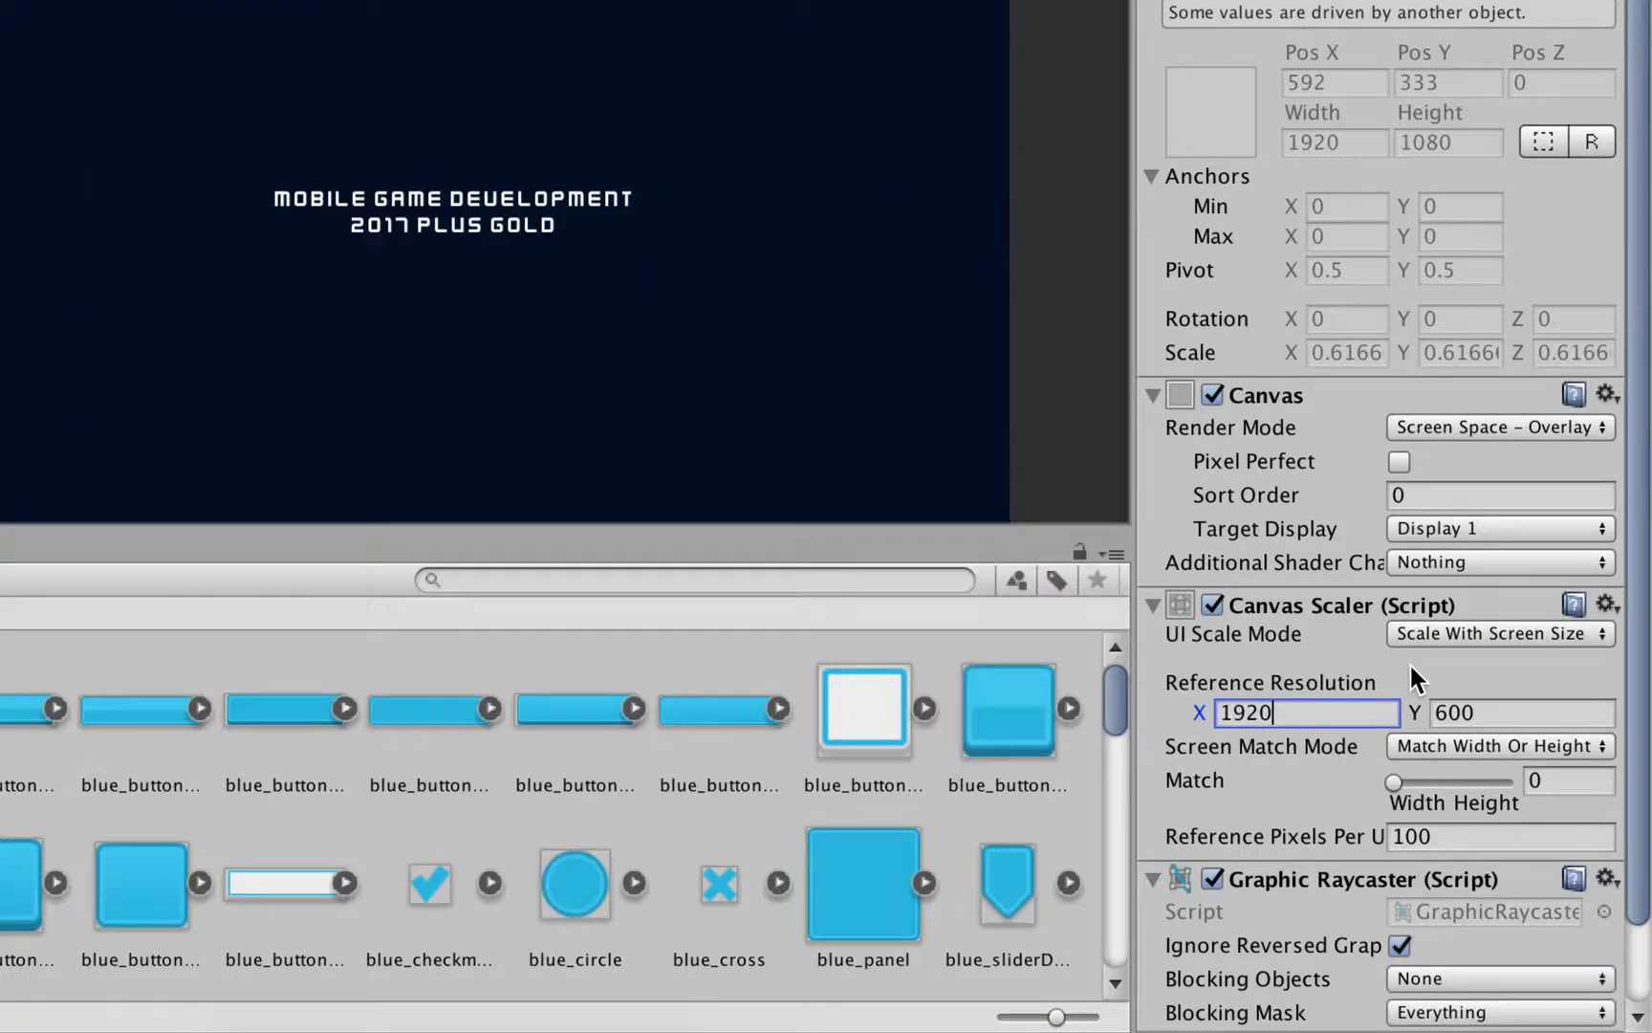
pyautogui.press('Tab')
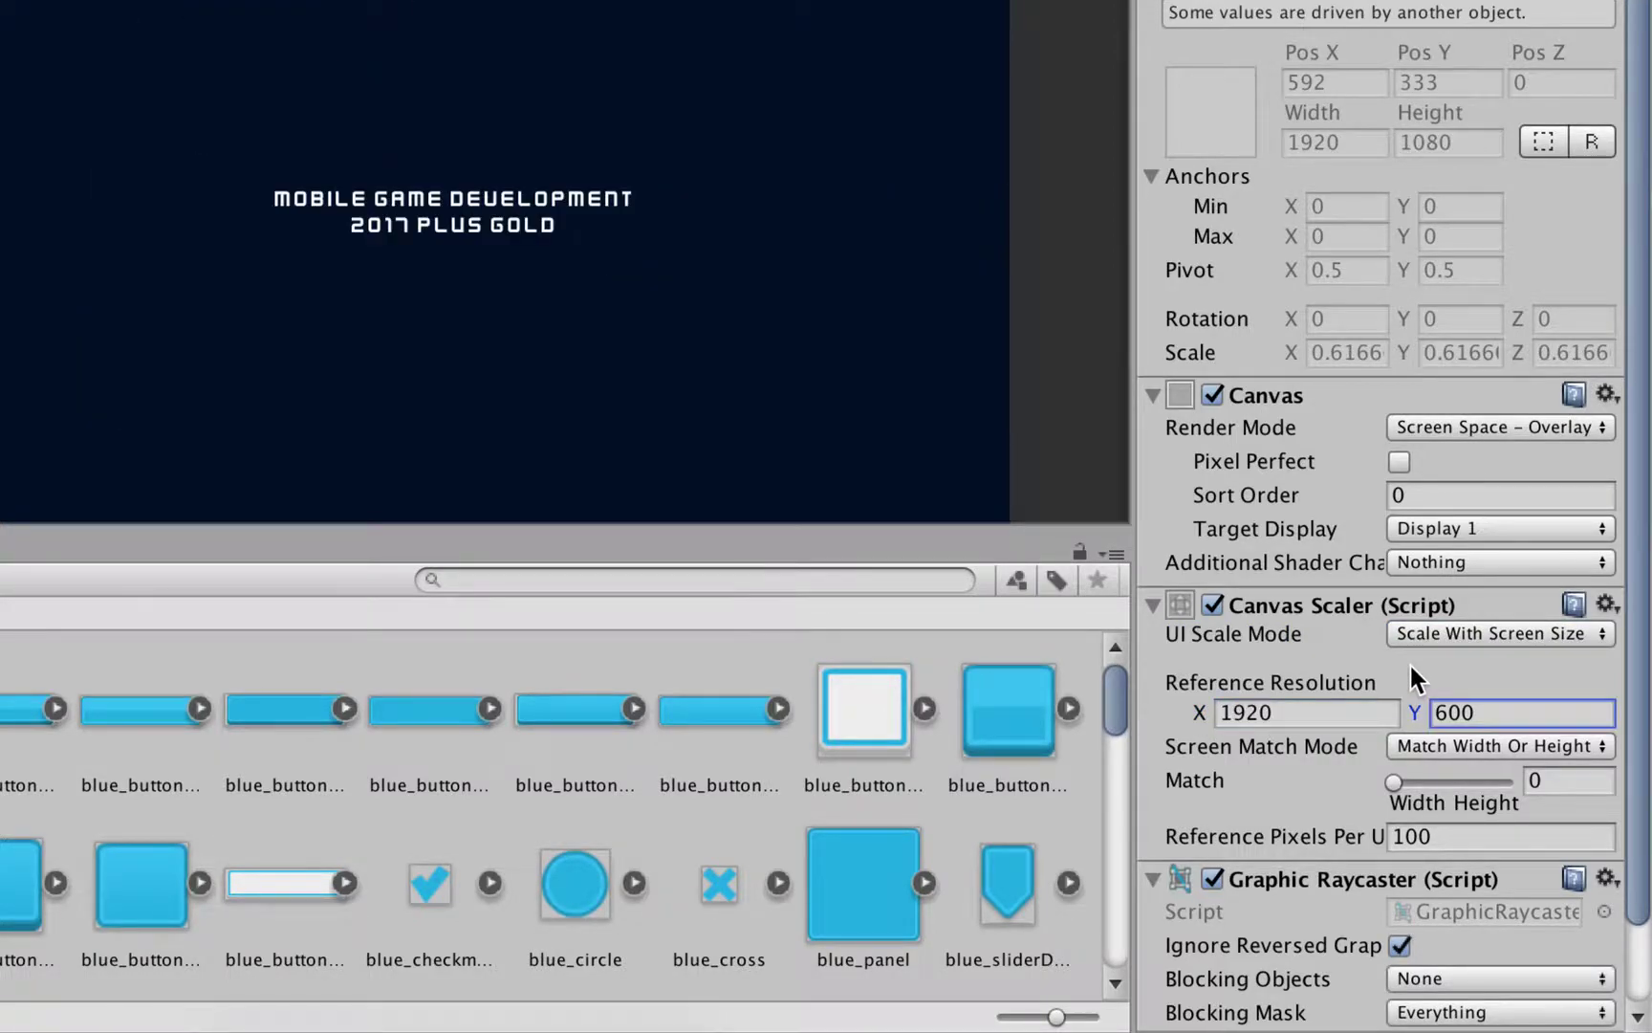
pyautogui.doubleClick(1491, 712)
pyautogui.write('1080')
pyautogui.press('Tab')
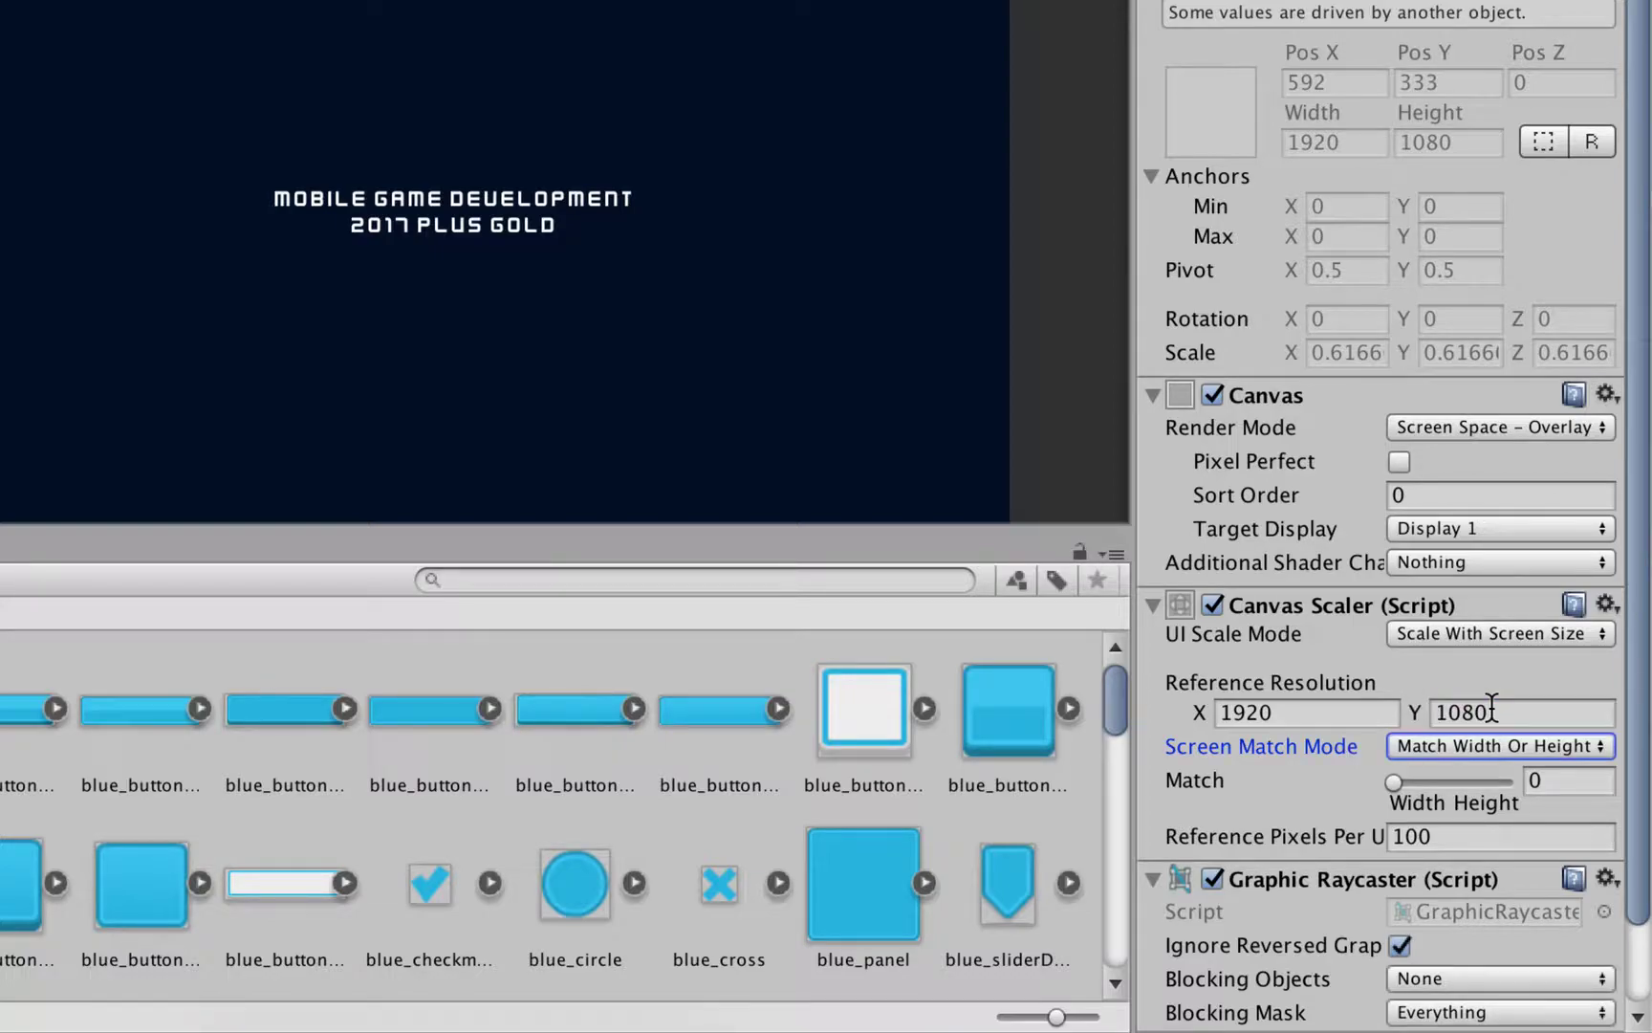
# Review the Canvas Scaler's reference resolution and its Screen Match Mode options, keeping Match Width Or Height
pyautogui.click(1267, 712)
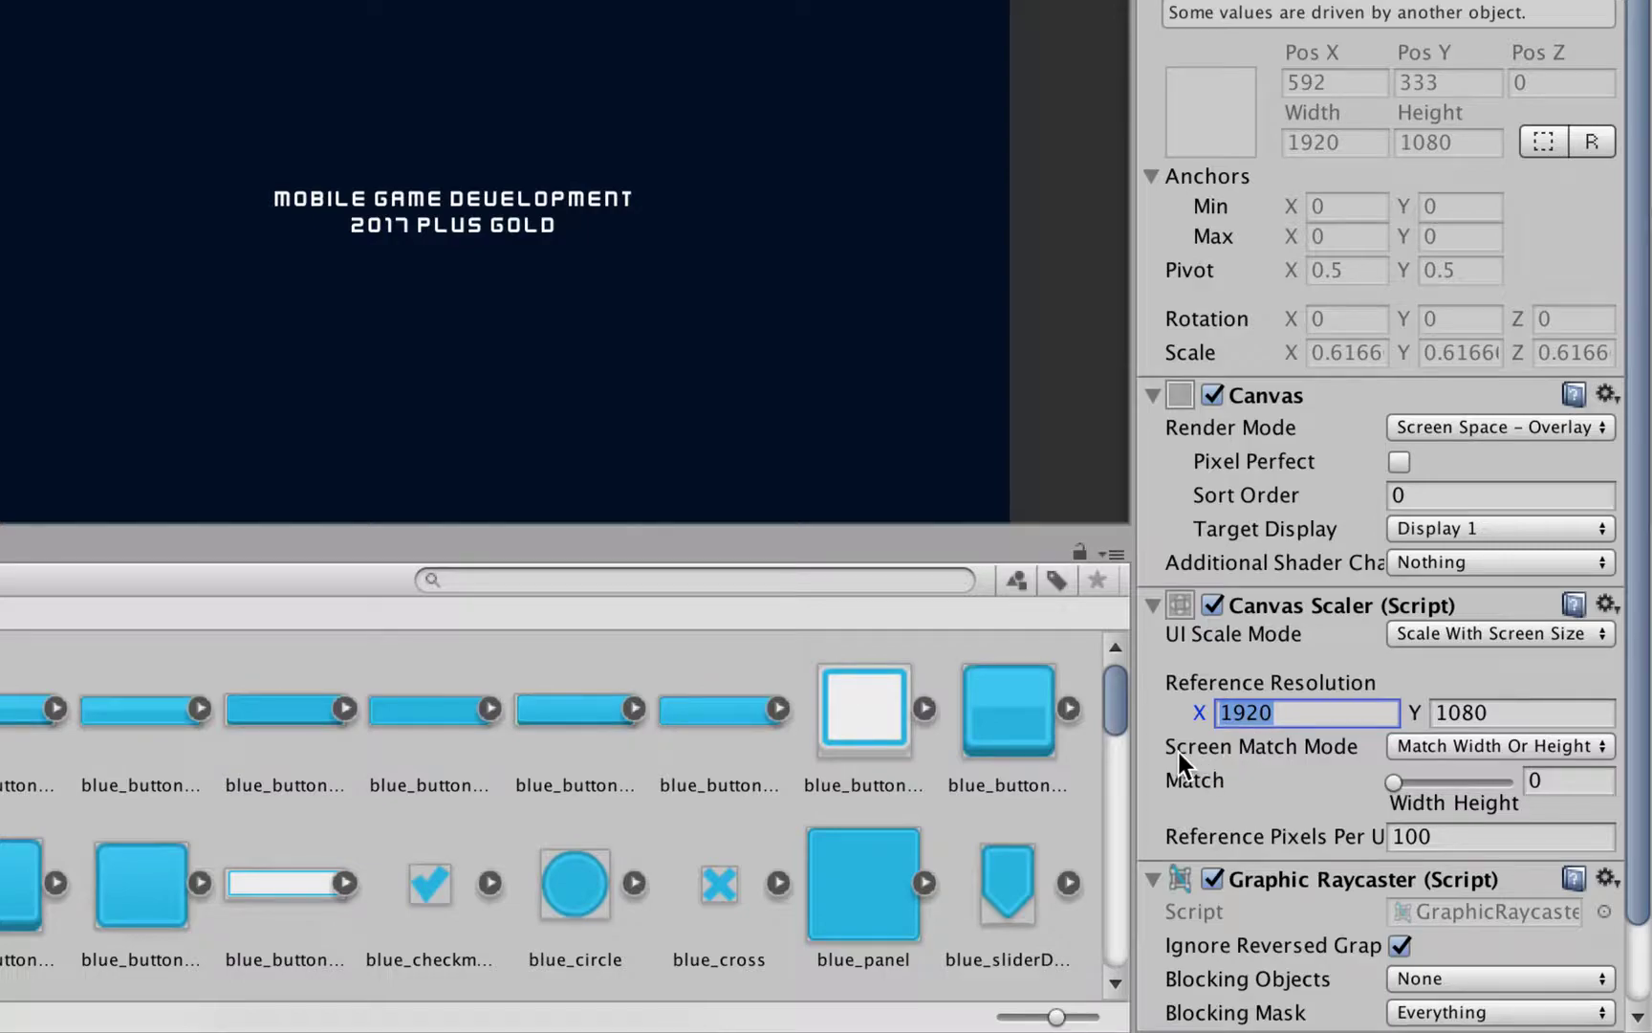
pyautogui.click(1472, 748)
pyautogui.click(1233, 762)
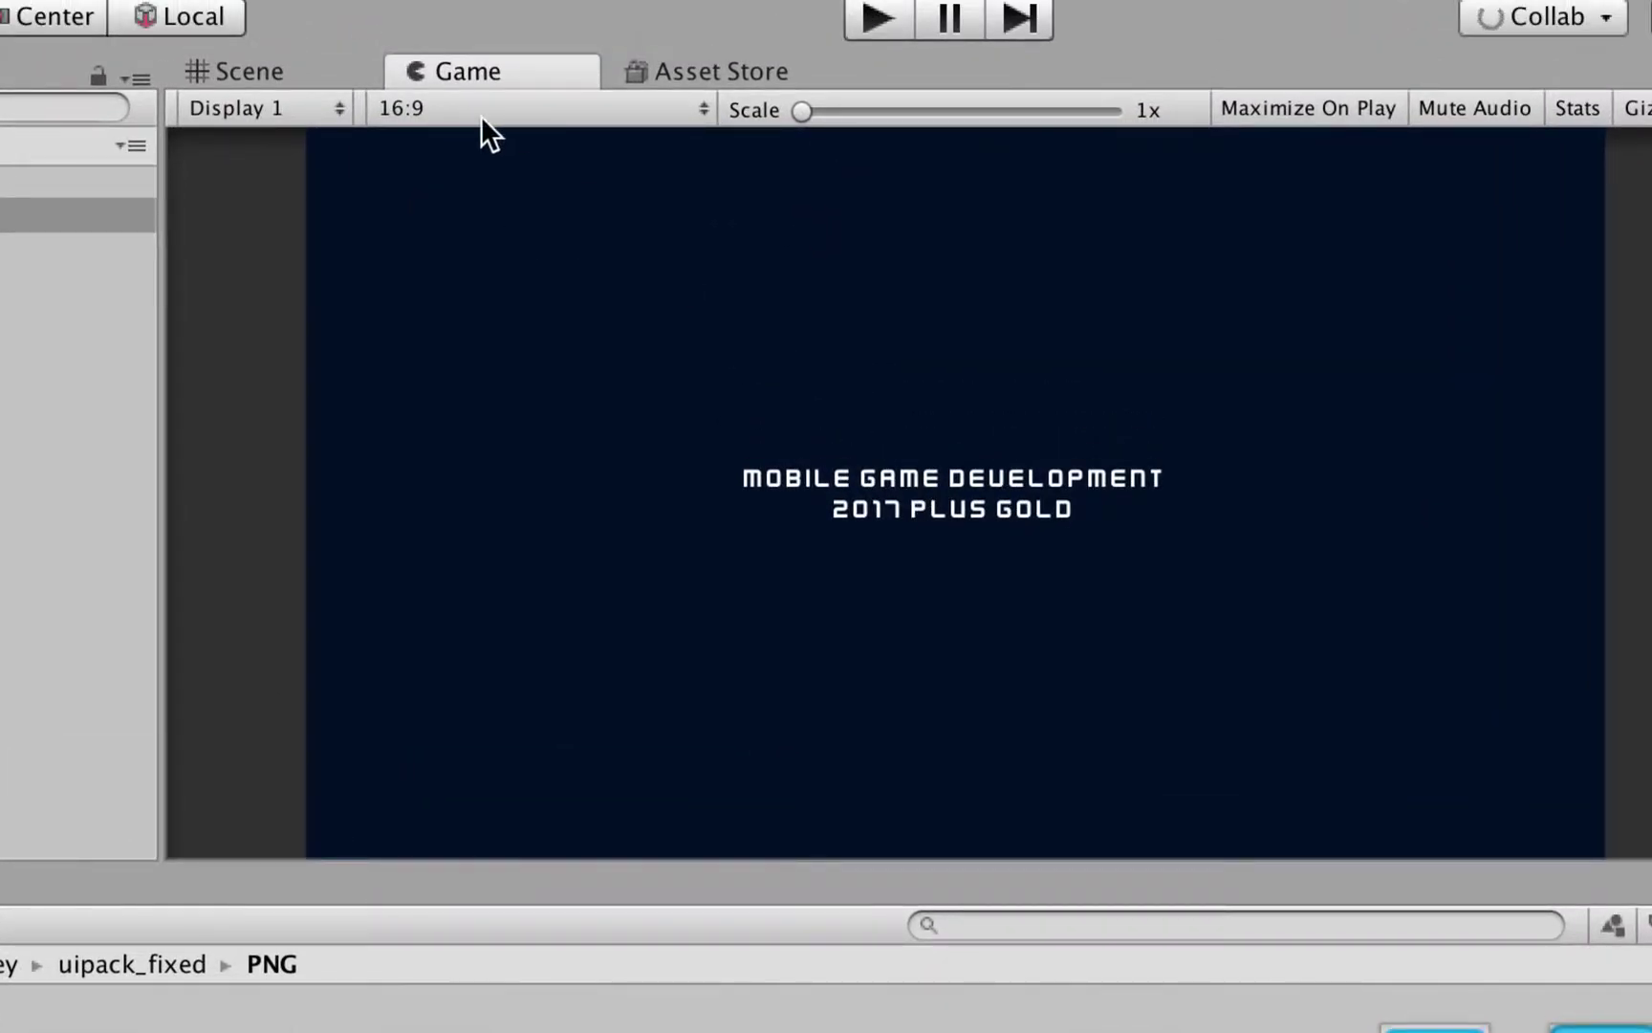
# Compare how the title scales in the Game view at the 4:3 and 16:9 aspect ratios, ending at 4:3
pyautogui.click(472, 117)
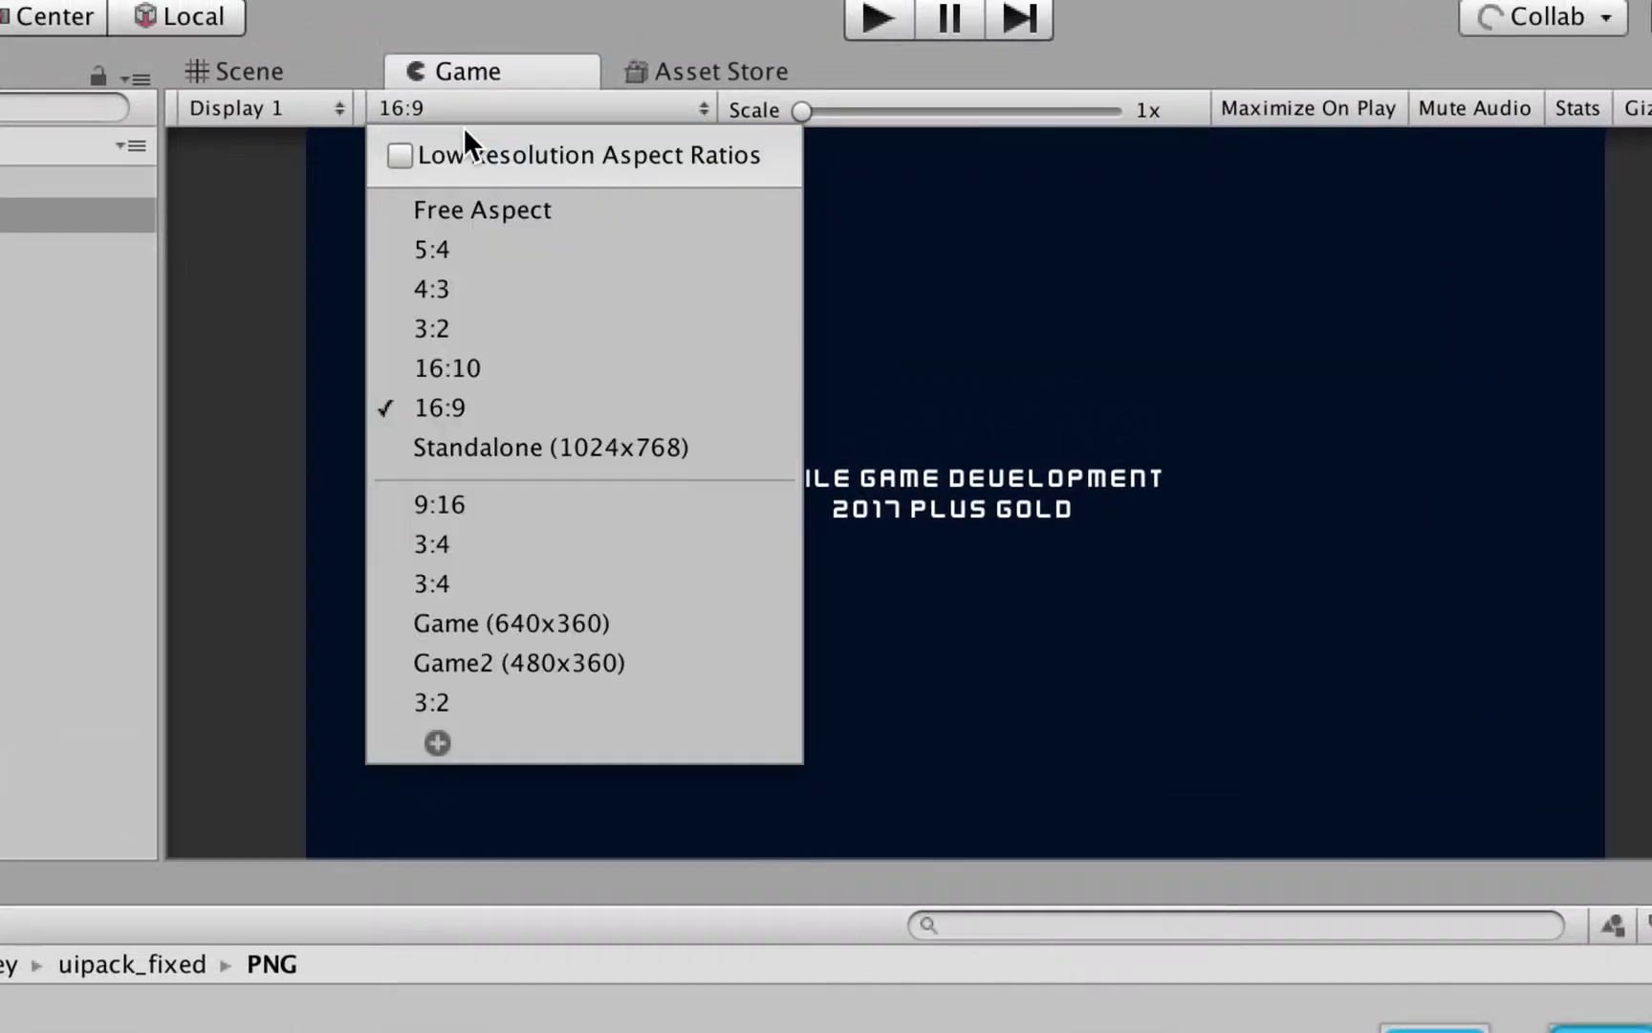
pyautogui.click(451, 300)
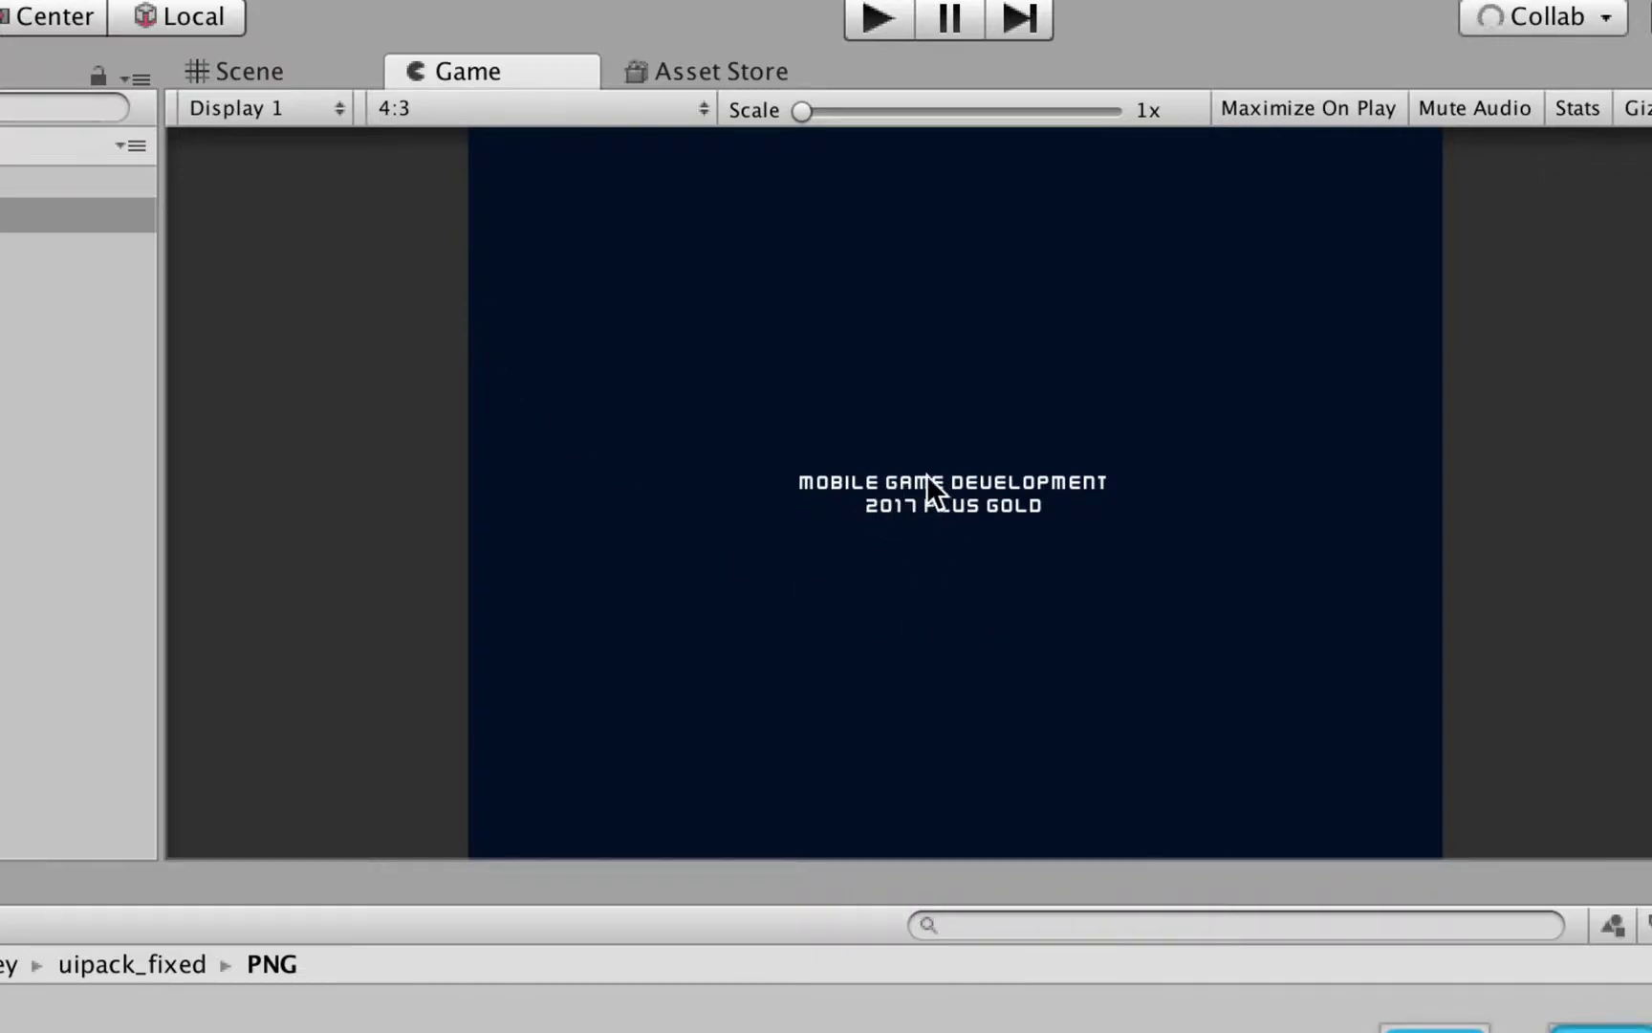
pyautogui.click(413, 108)
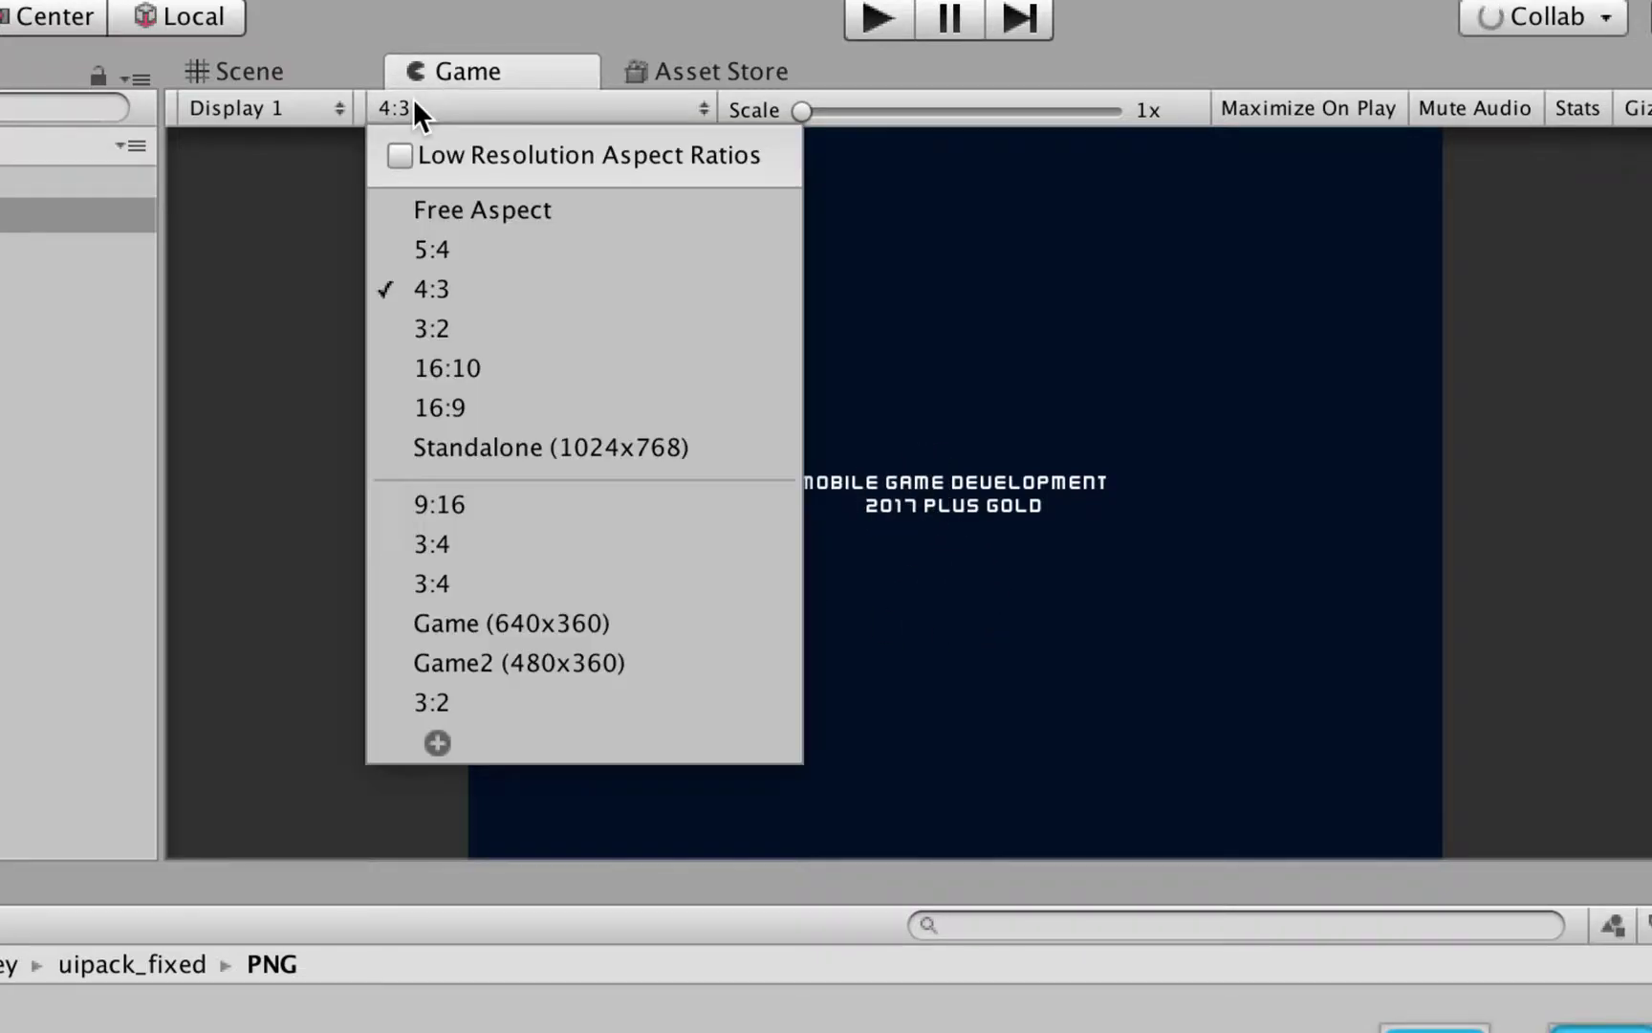
pyautogui.click(452, 407)
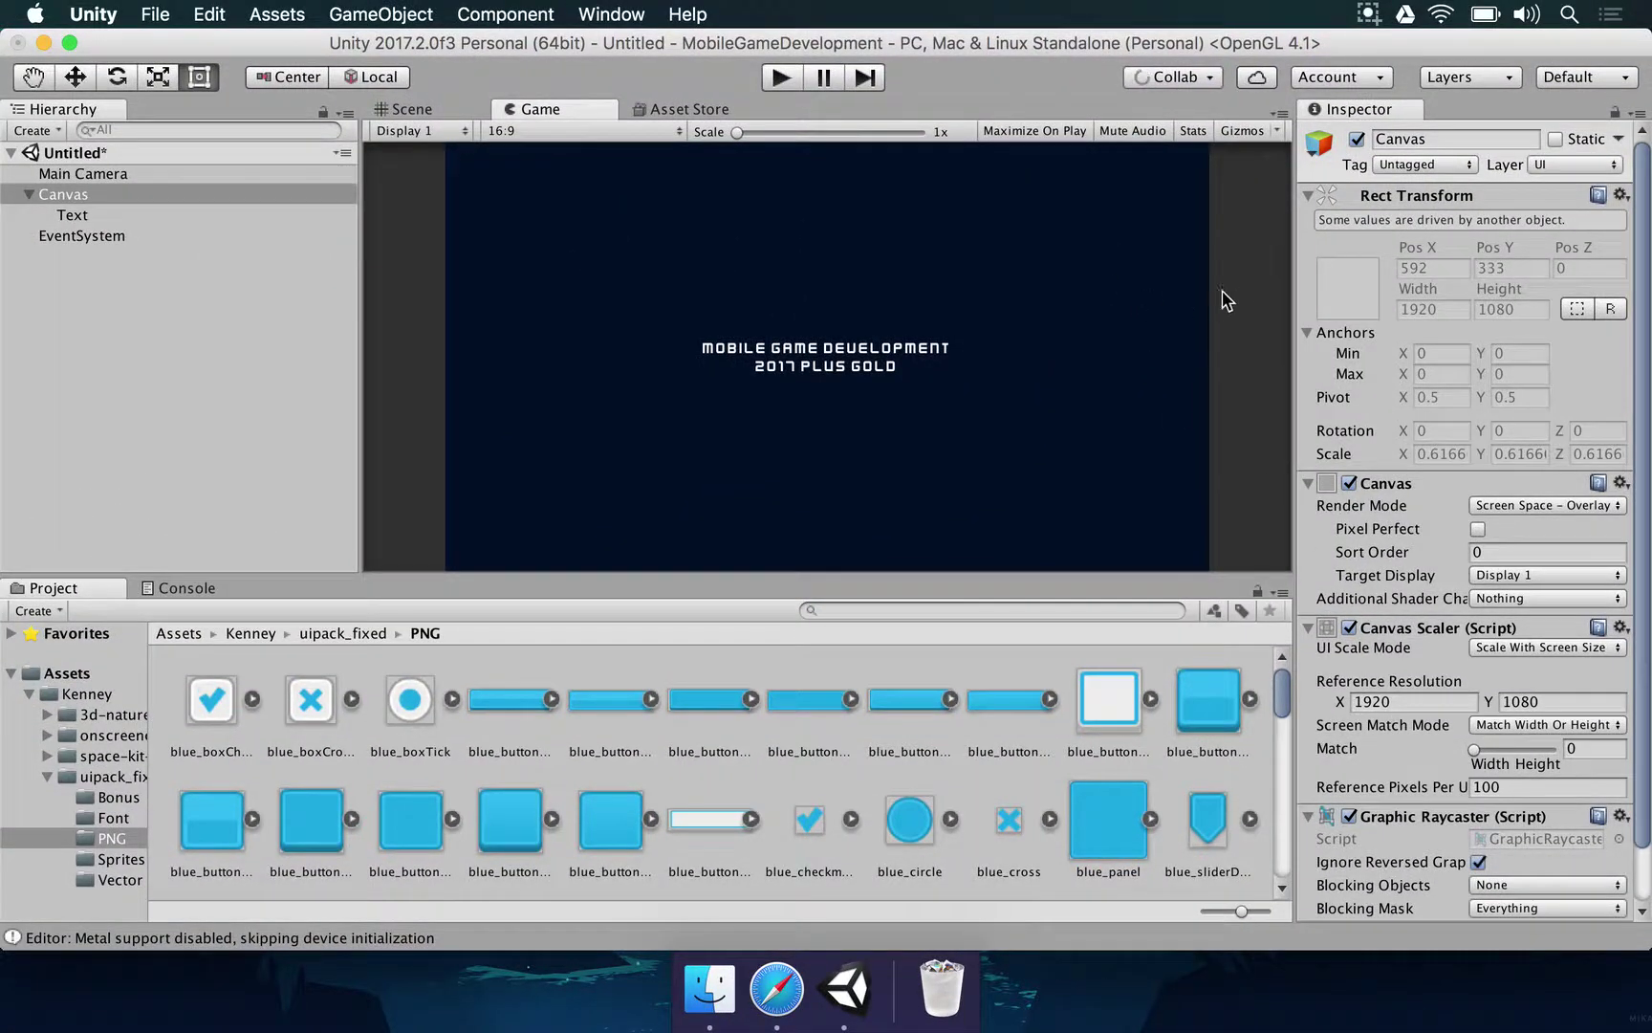
pyautogui.click(490, 131)
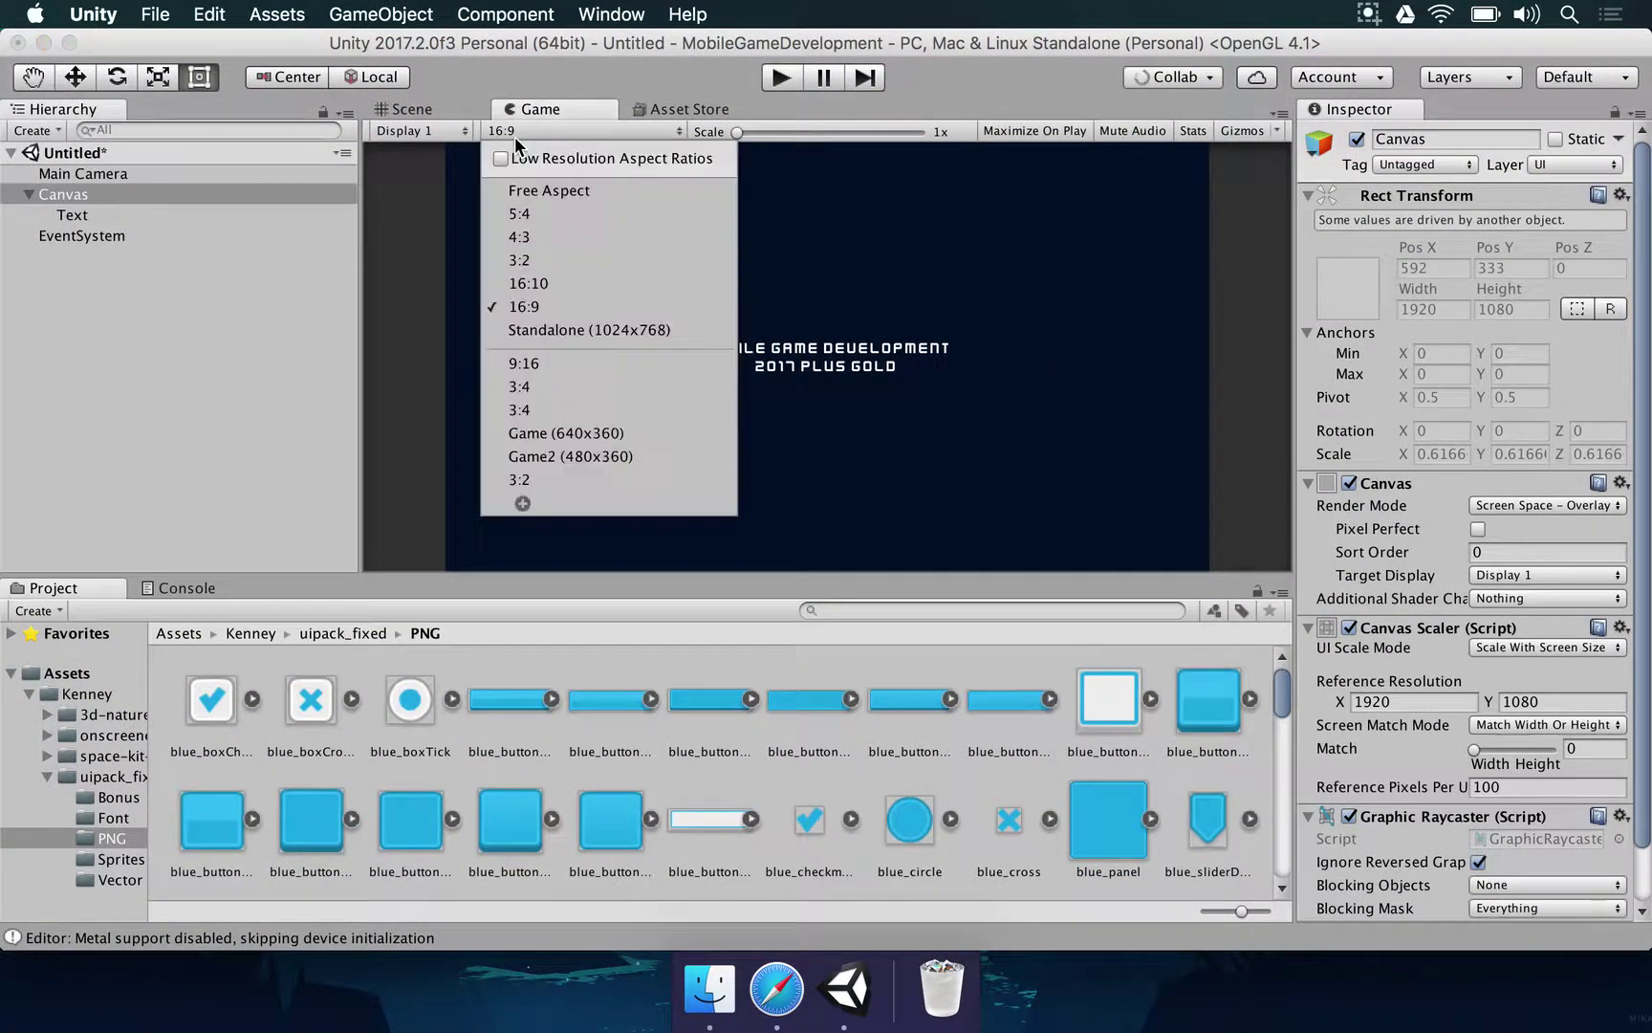
pyautogui.click(533, 237)
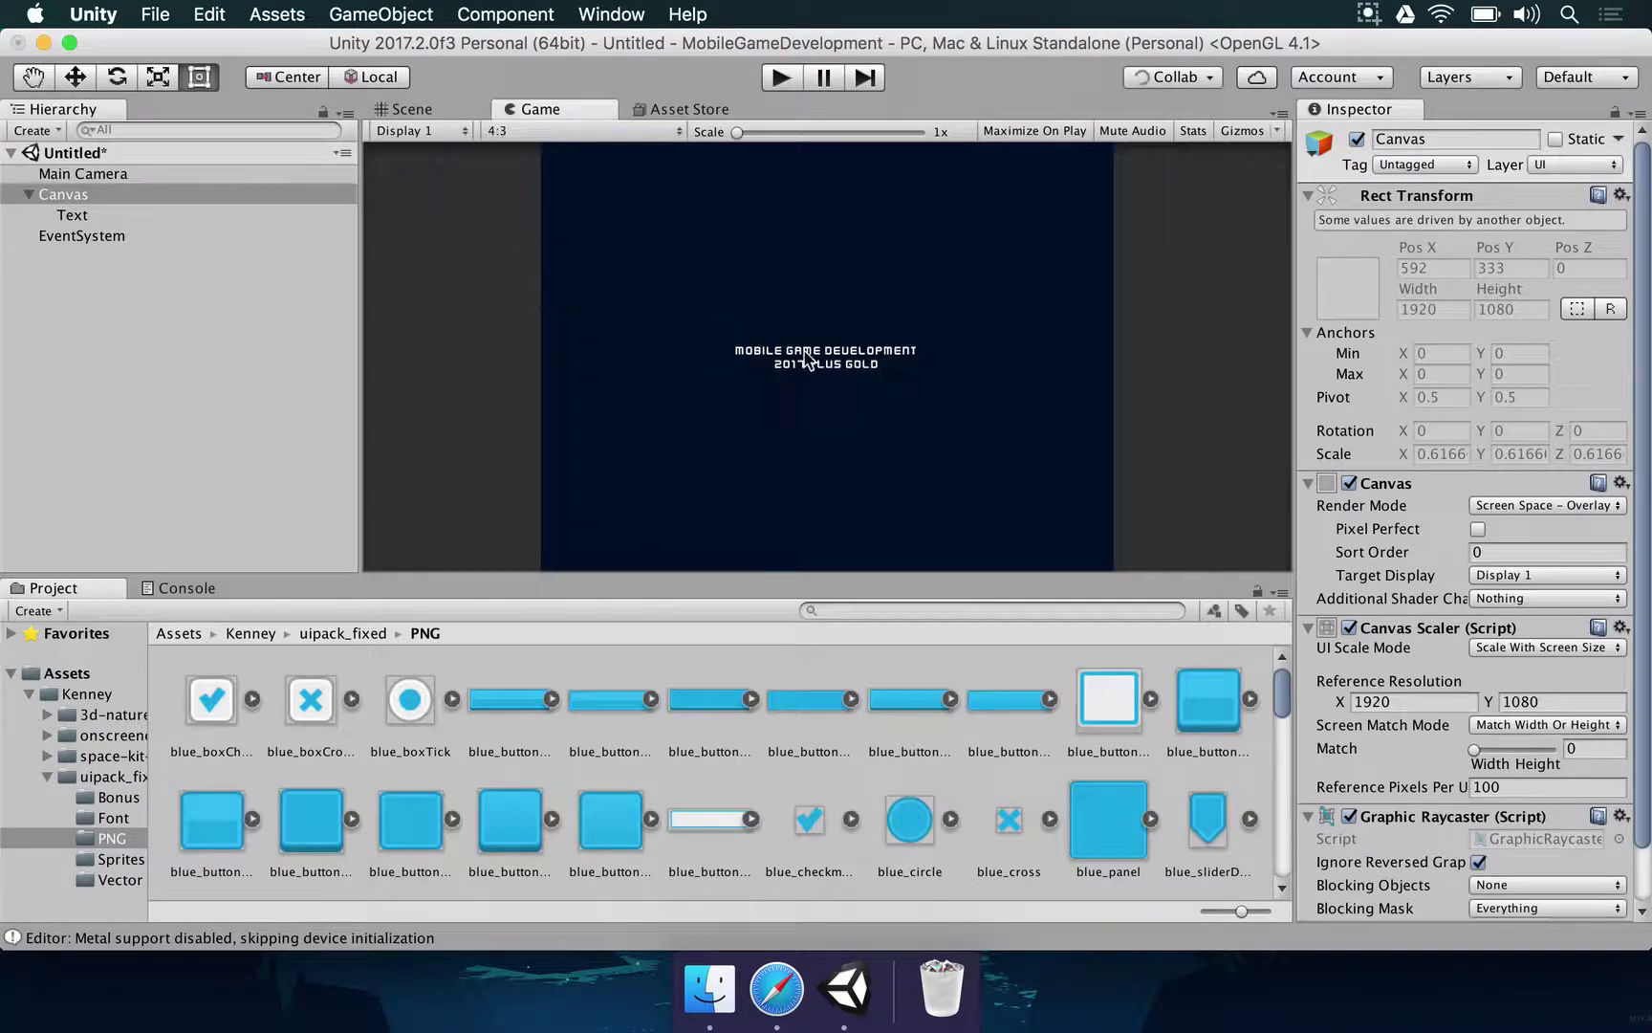
# Show the Game view at 16:9 and set the Canvas Scaler's Match value to 1, fully towards Height
pyautogui.click(532, 132)
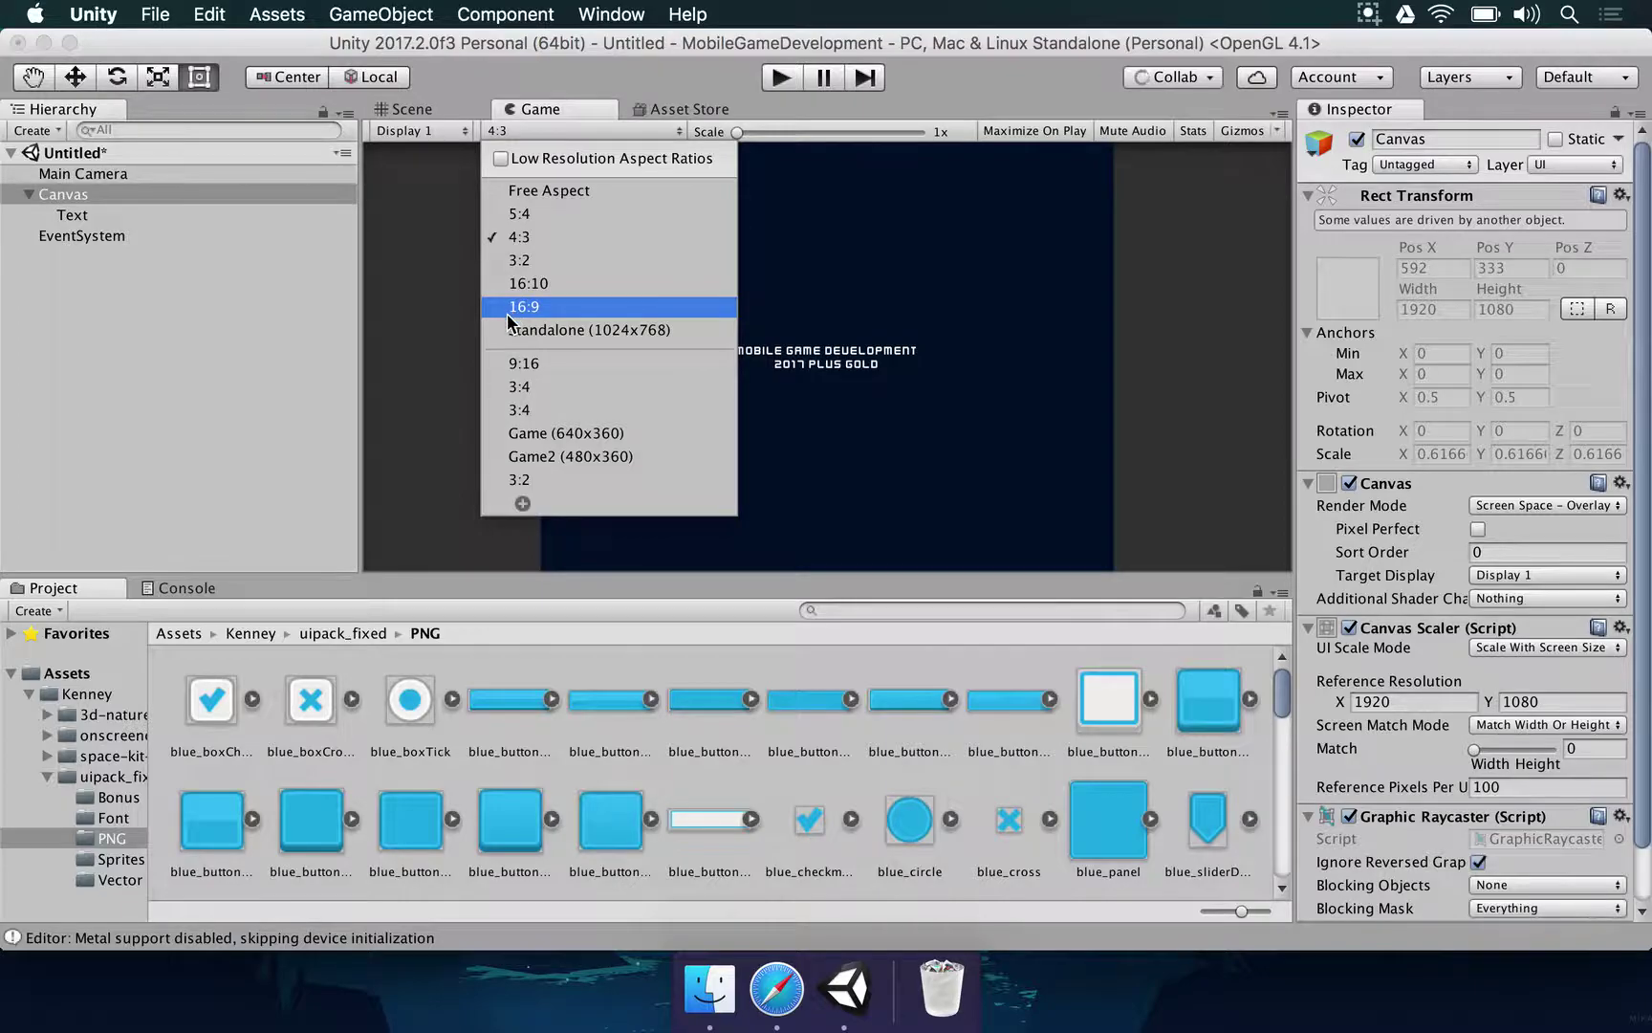
pyautogui.click(509, 313)
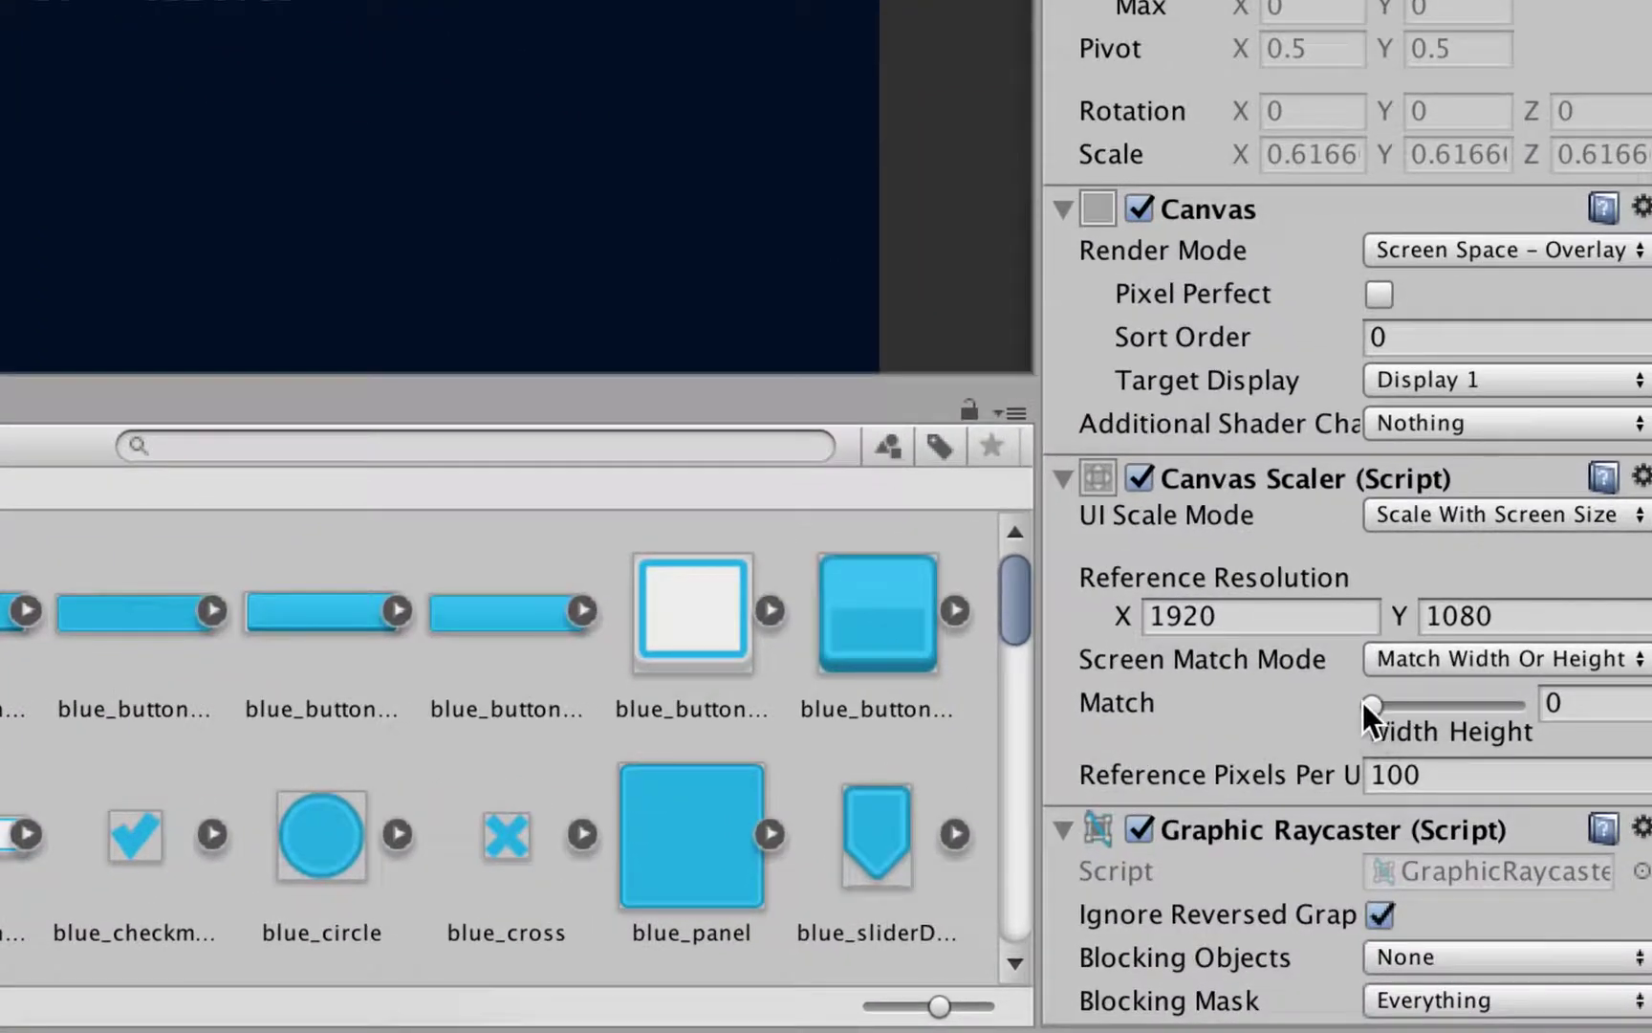
pyautogui.moveTo(1369, 706); pyautogui.dragTo(1434, 711)
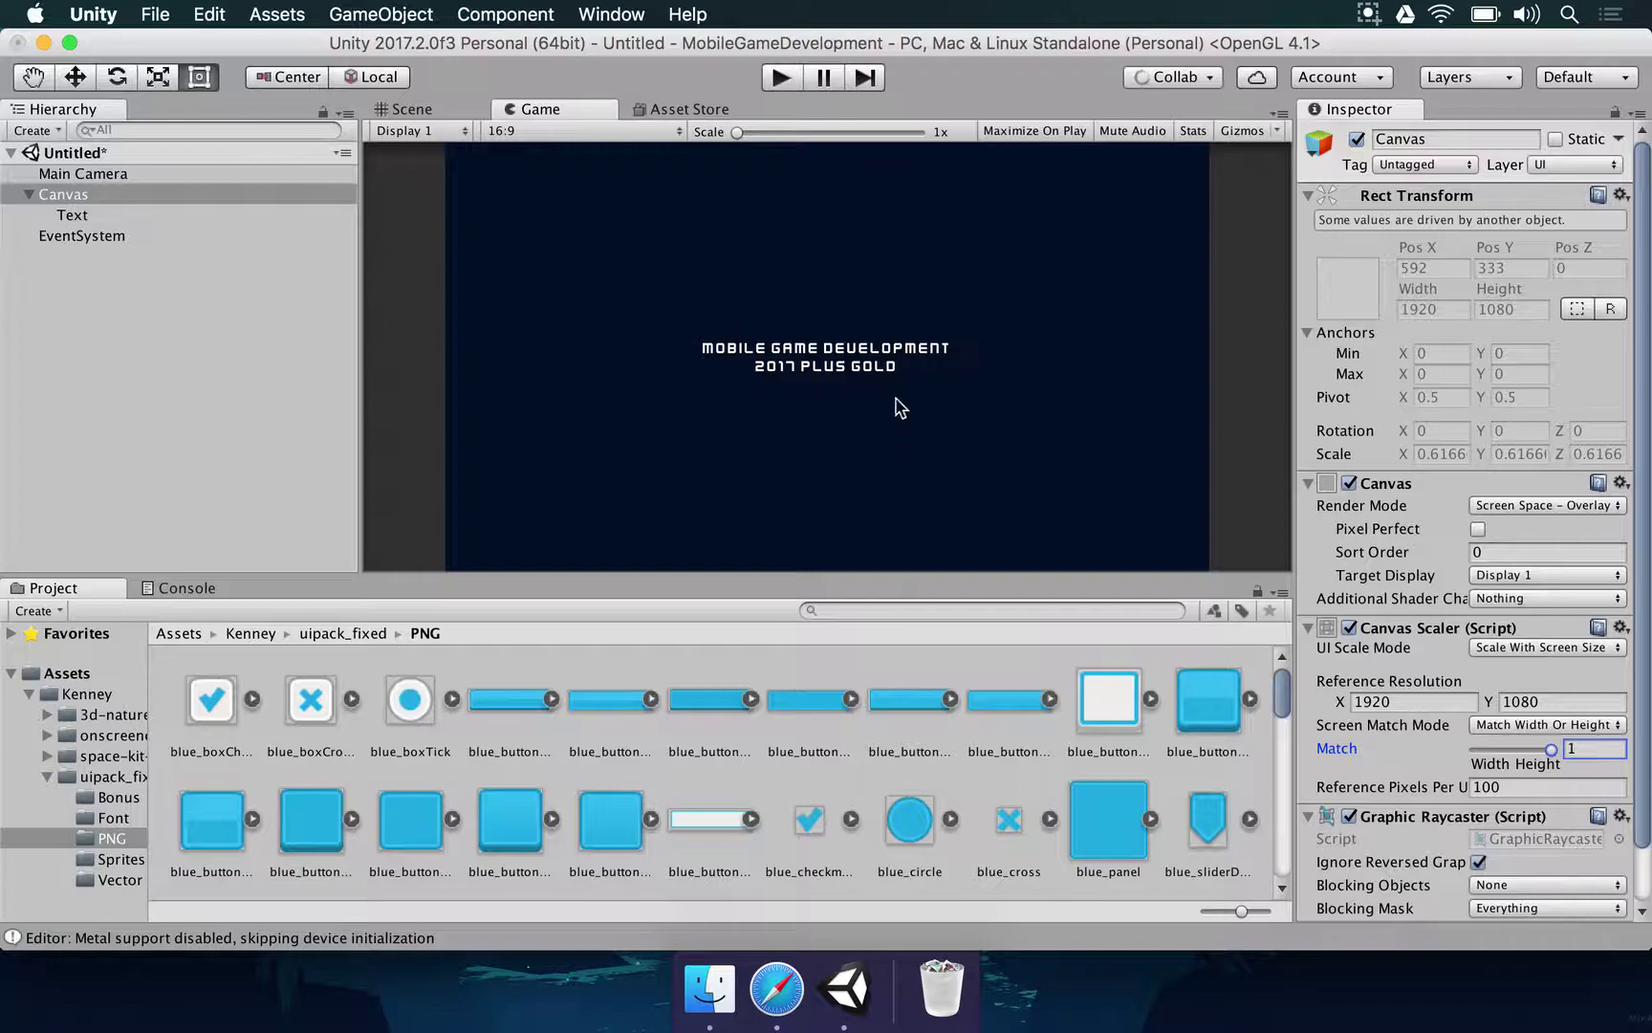
# Compare the height-matched title in the Game view at the 4:3 and 16:9 aspect ratios, ending at 4:3
pyautogui.click(507, 138)
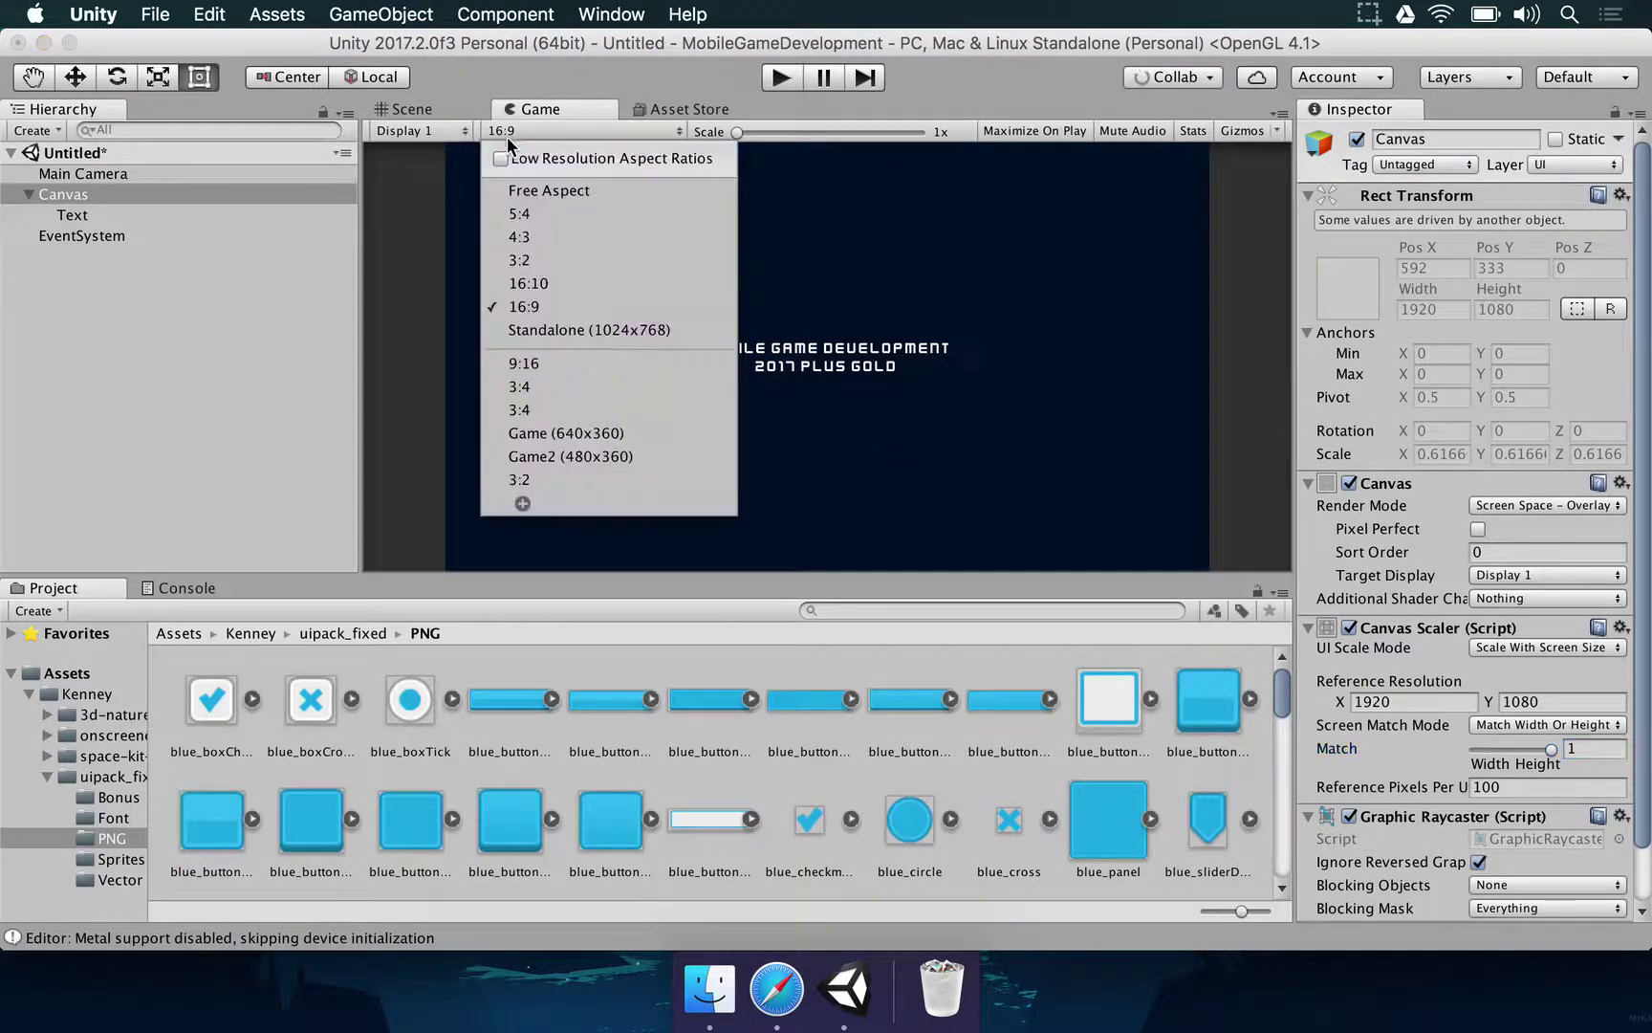
pyautogui.click(521, 248)
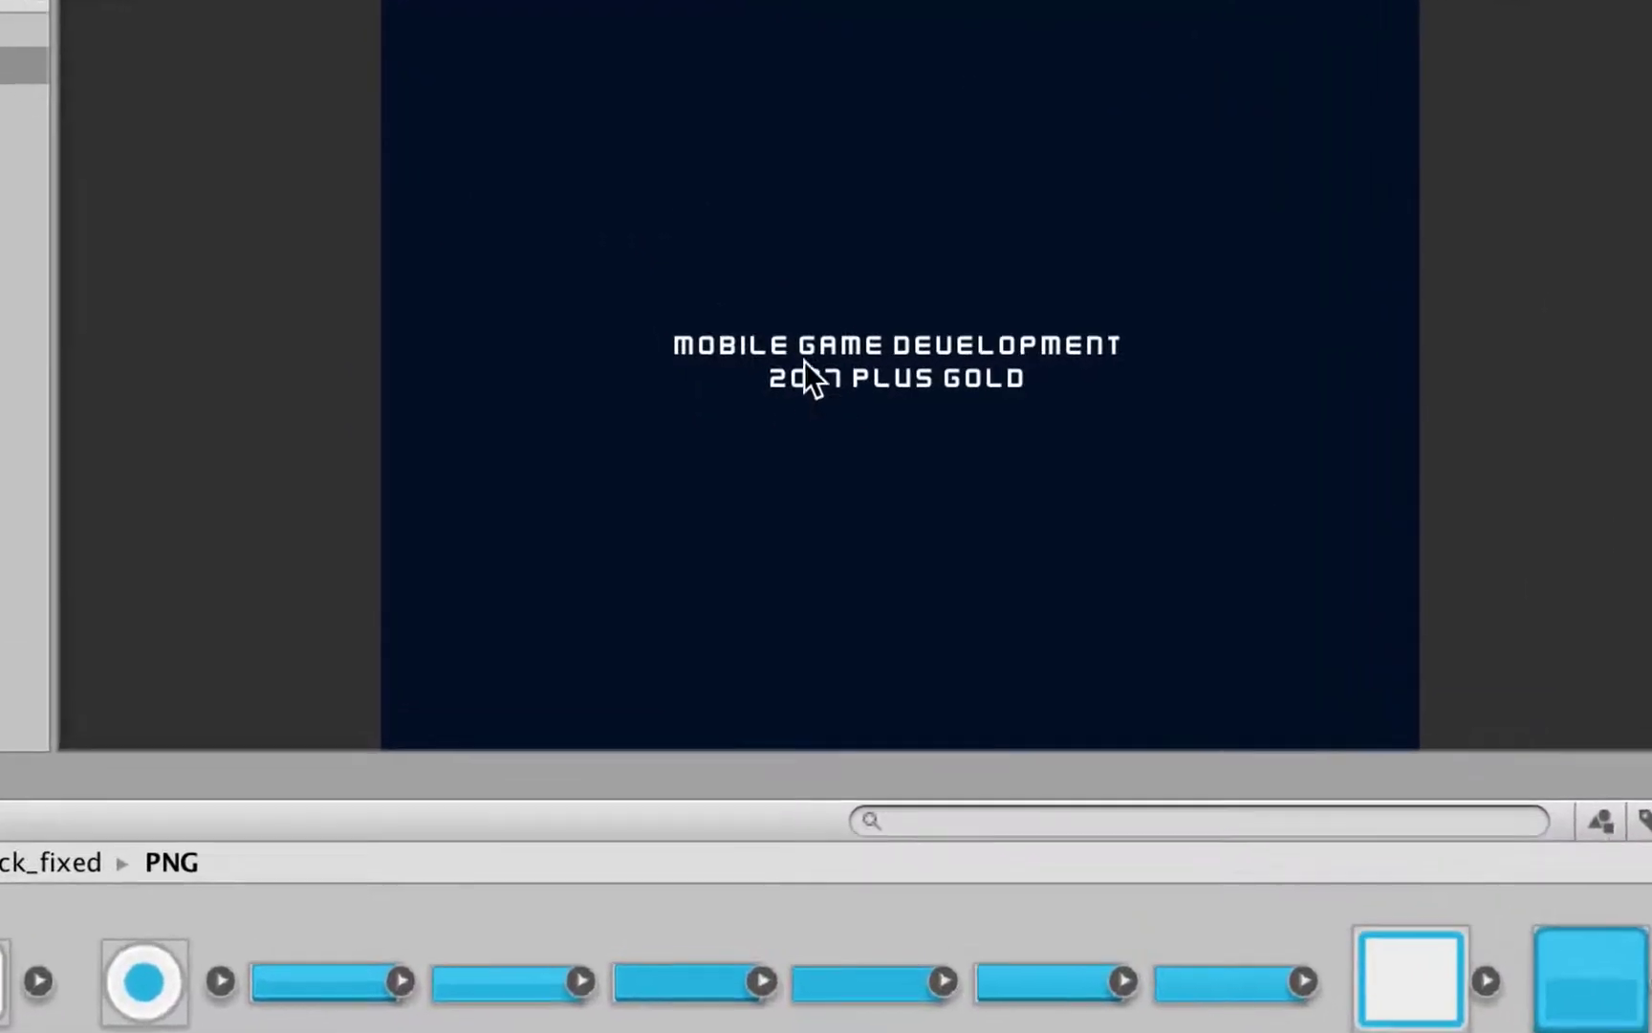
pyautogui.click(333, 73)
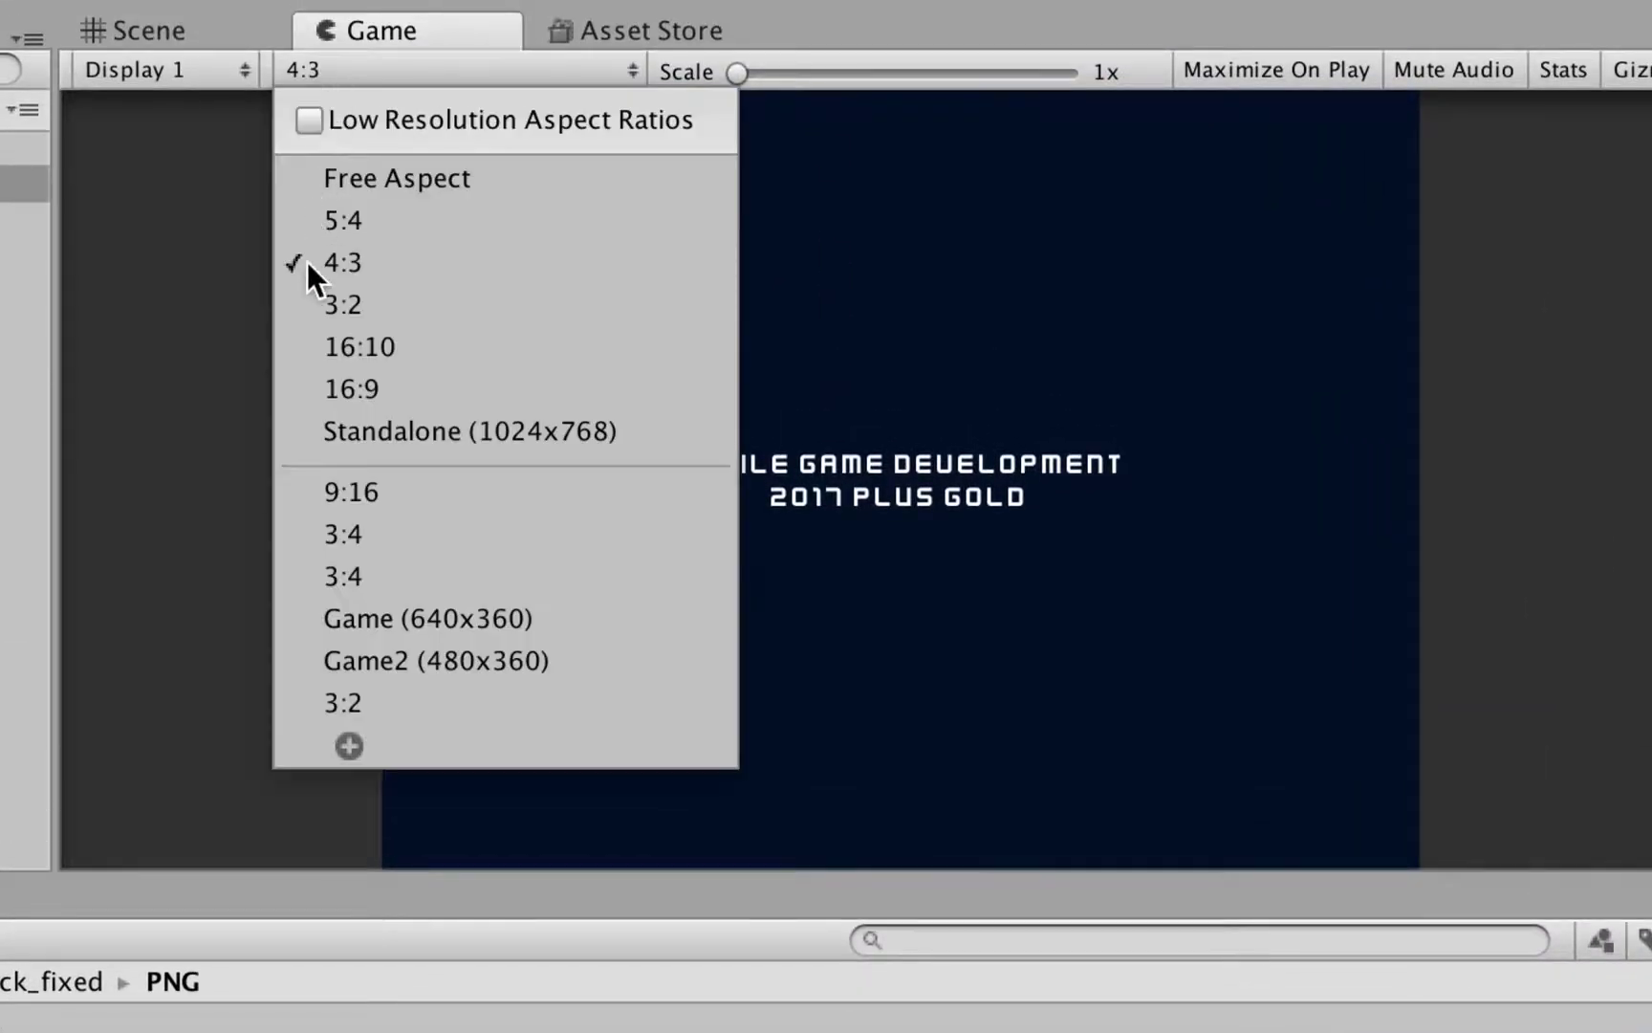
pyautogui.click(339, 388)
pyautogui.click(328, 74)
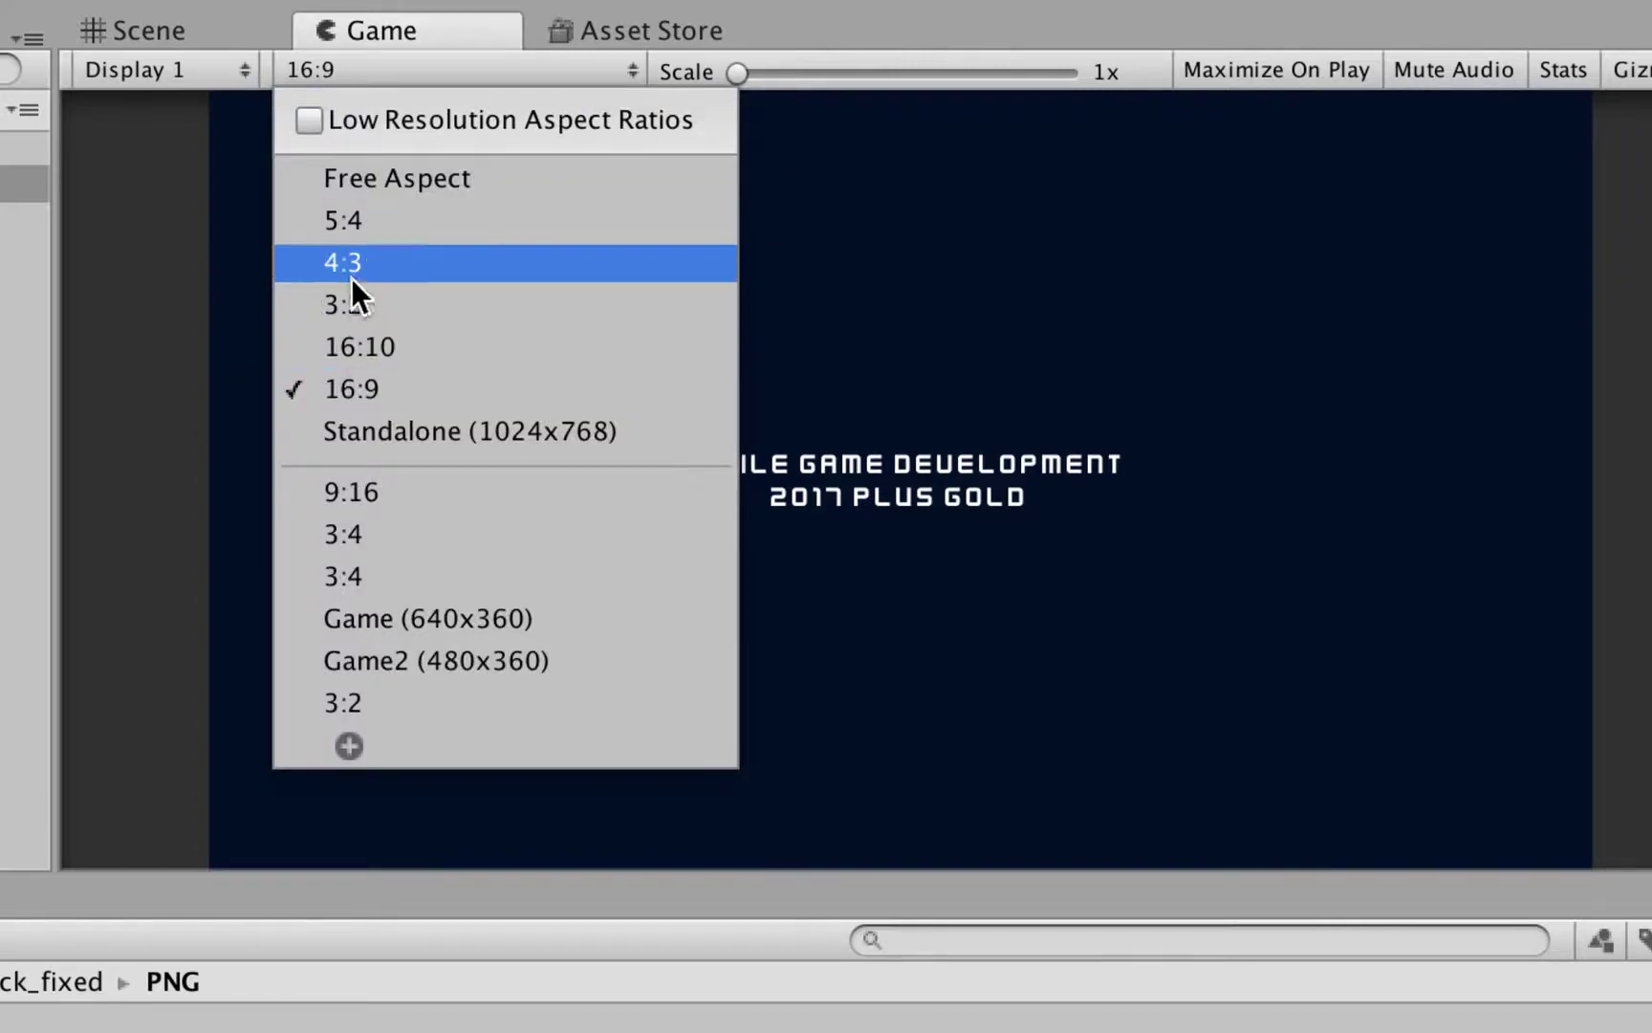
pyautogui.click(352, 275)
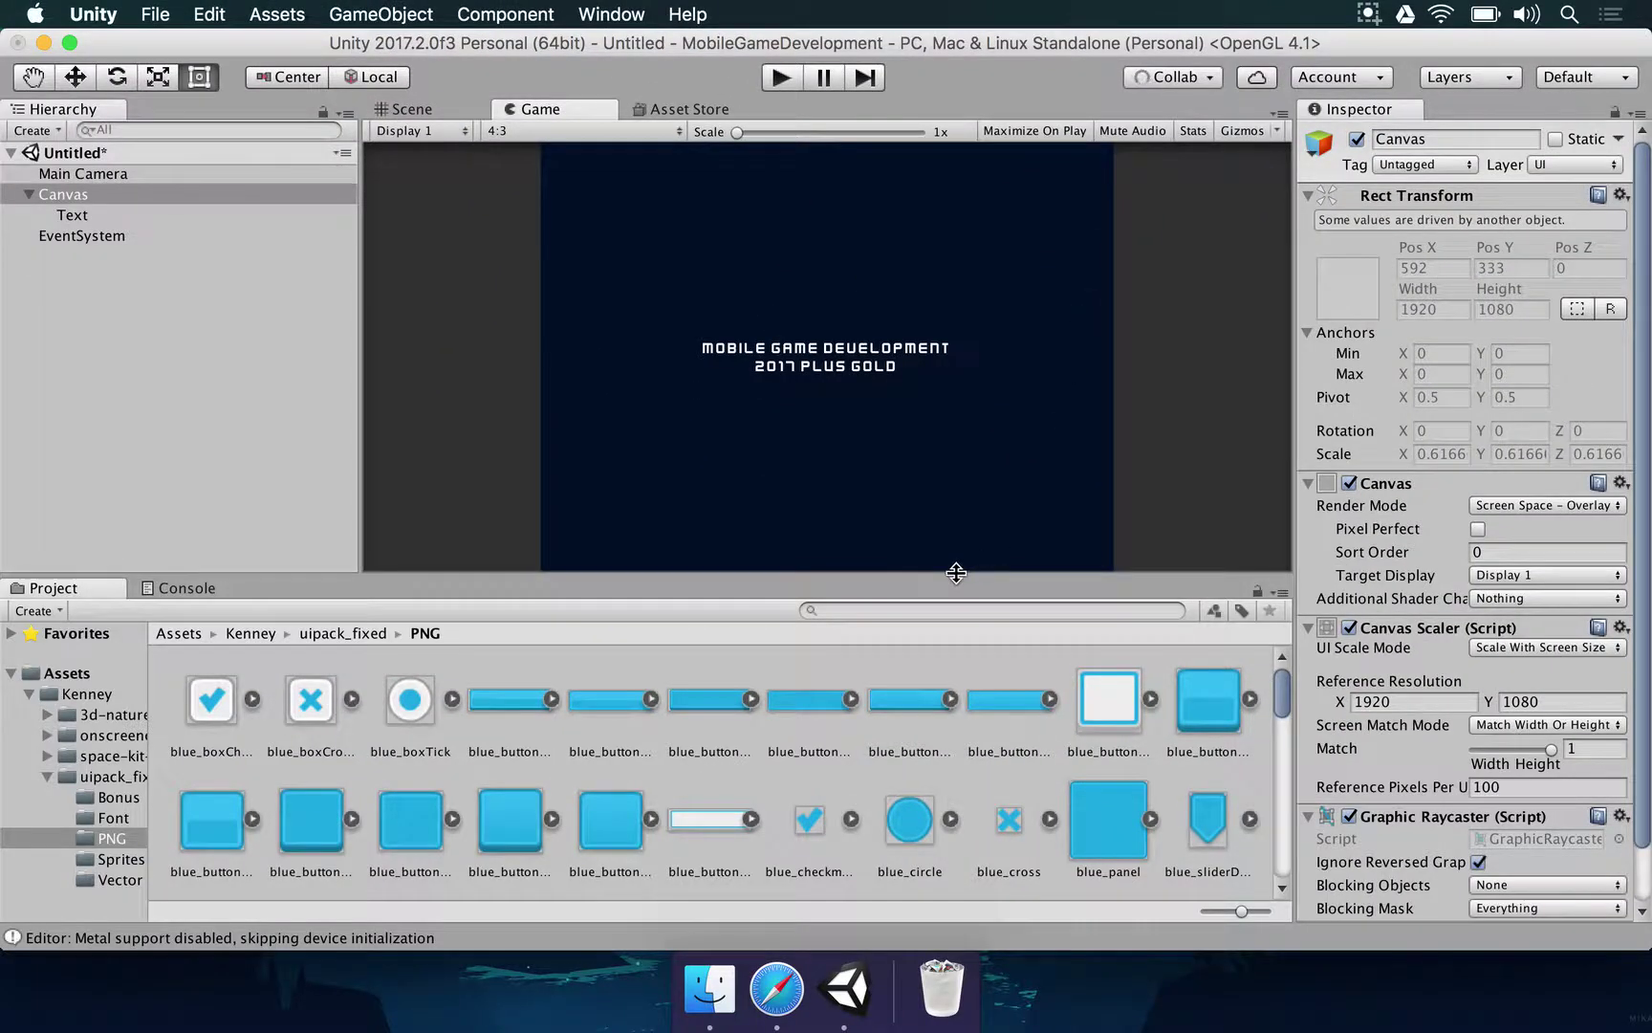
# Shrink and restore the Game view's height, and maximize and restore the view, to check how the title scales
pyautogui.moveTo(950, 614); pyautogui.dragTo(899, 444)
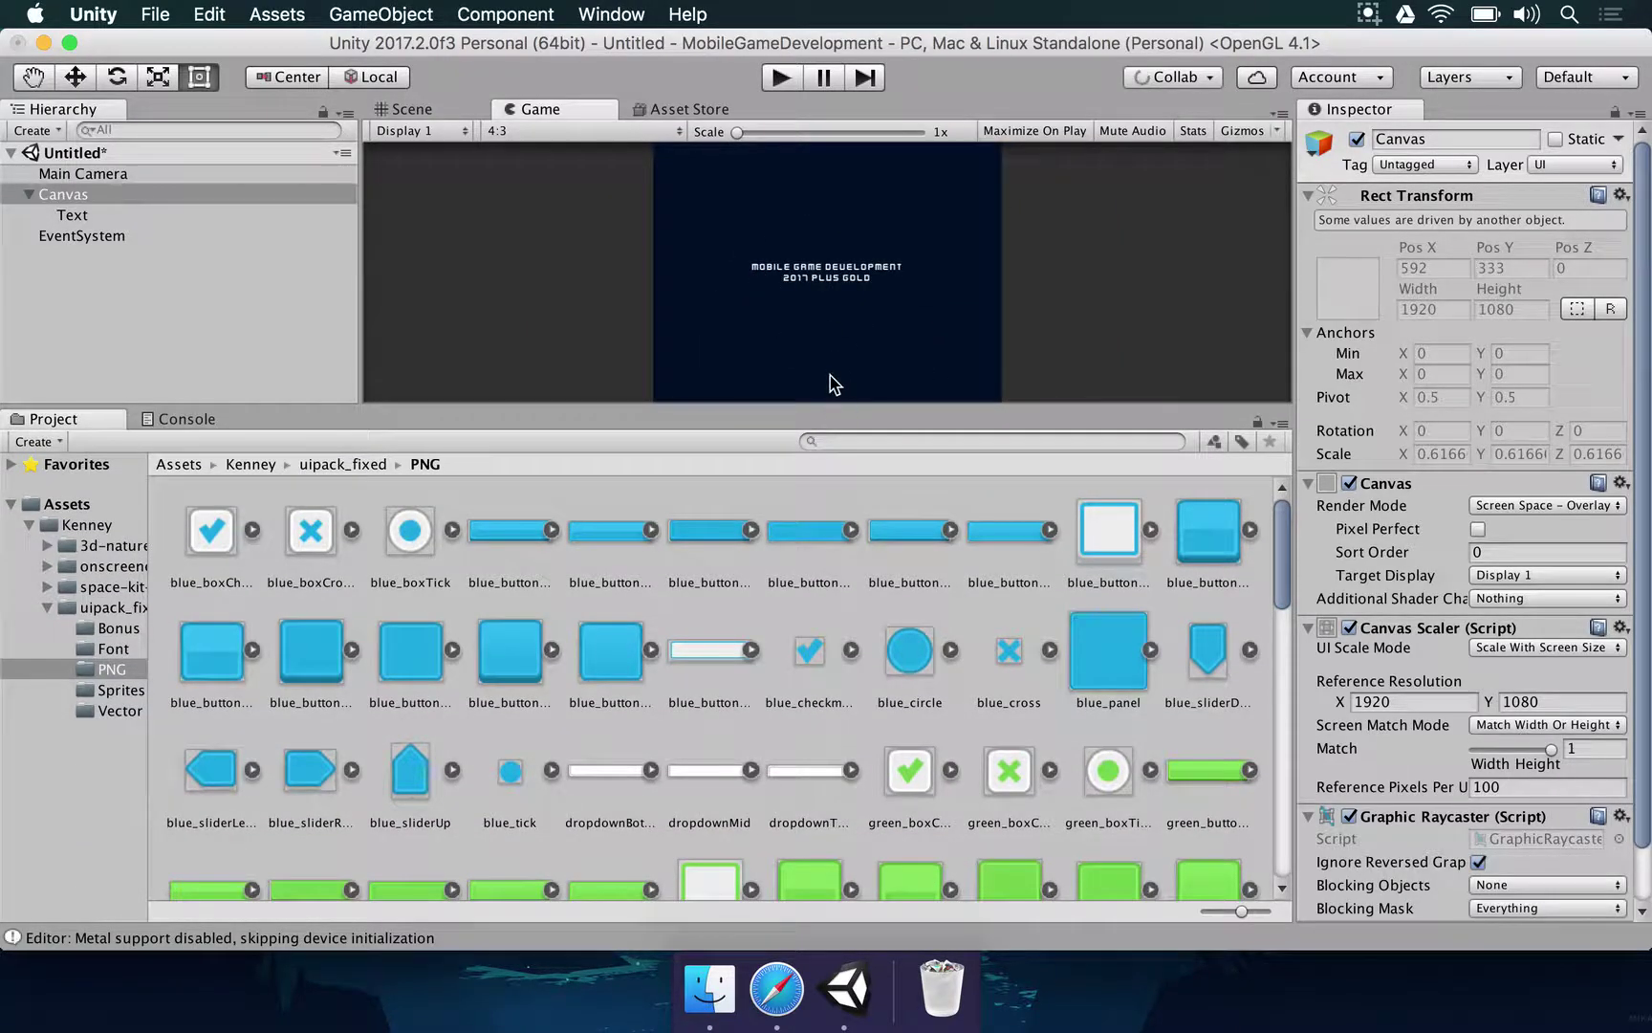
pyautogui.moveTo(812, 408); pyautogui.dragTo(818, 384)
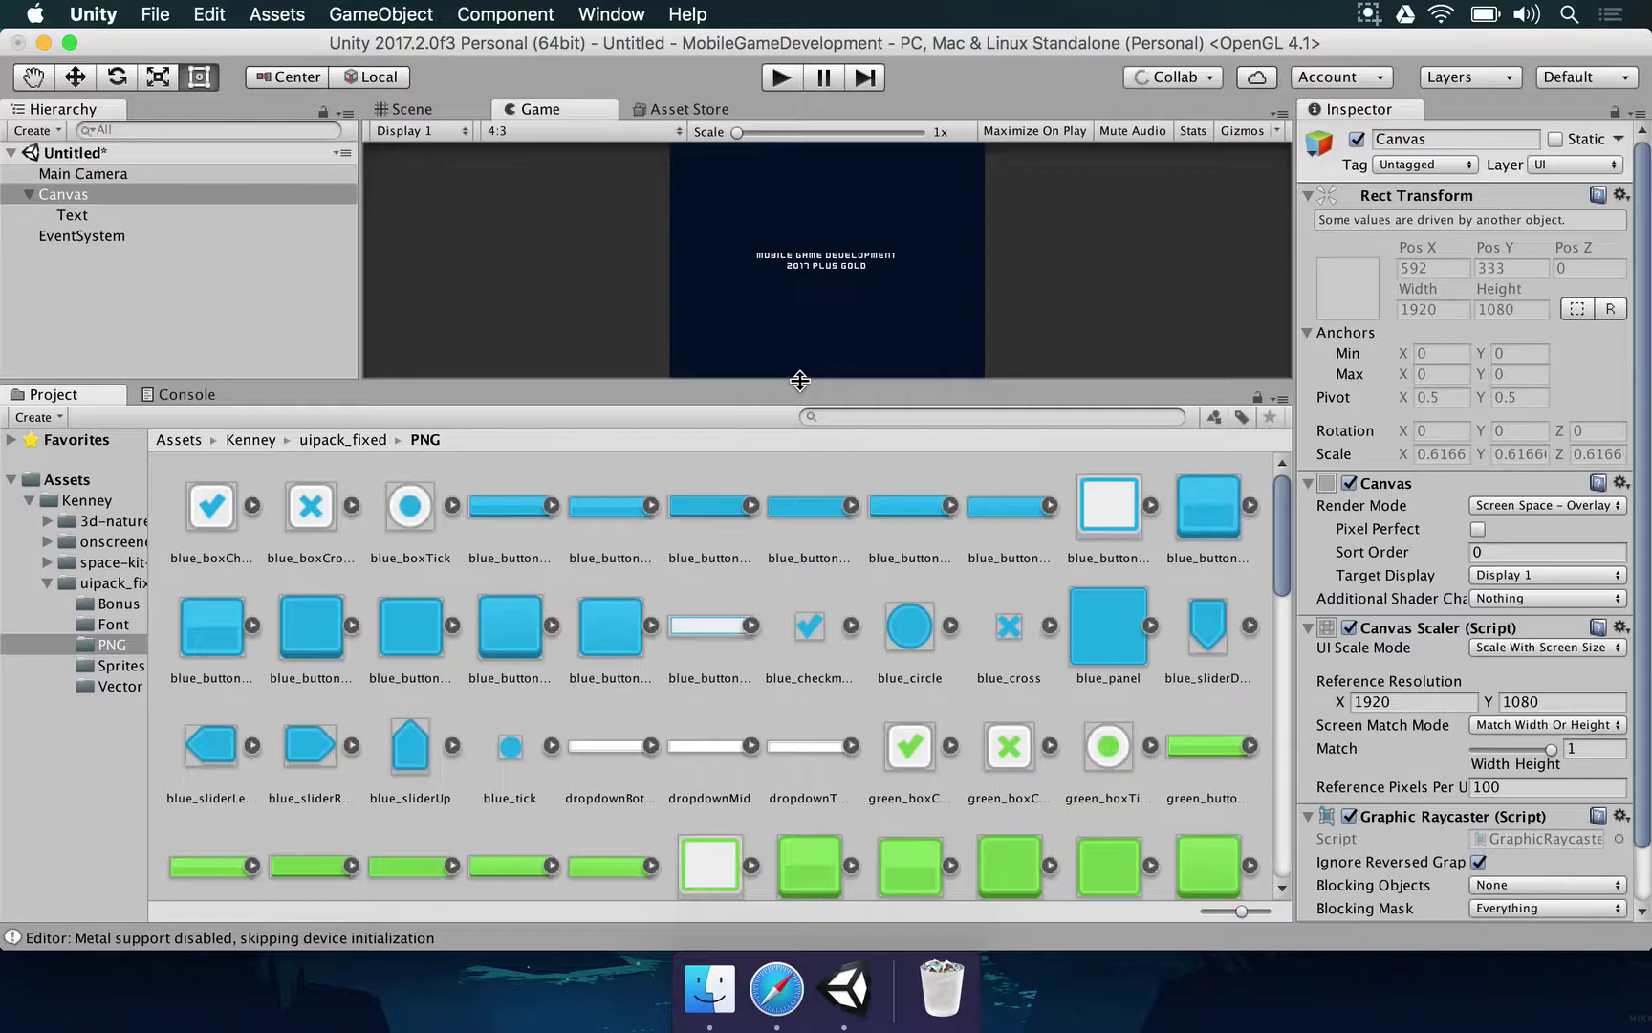
pyautogui.moveTo(822, 394); pyautogui.dragTo(822, 575)
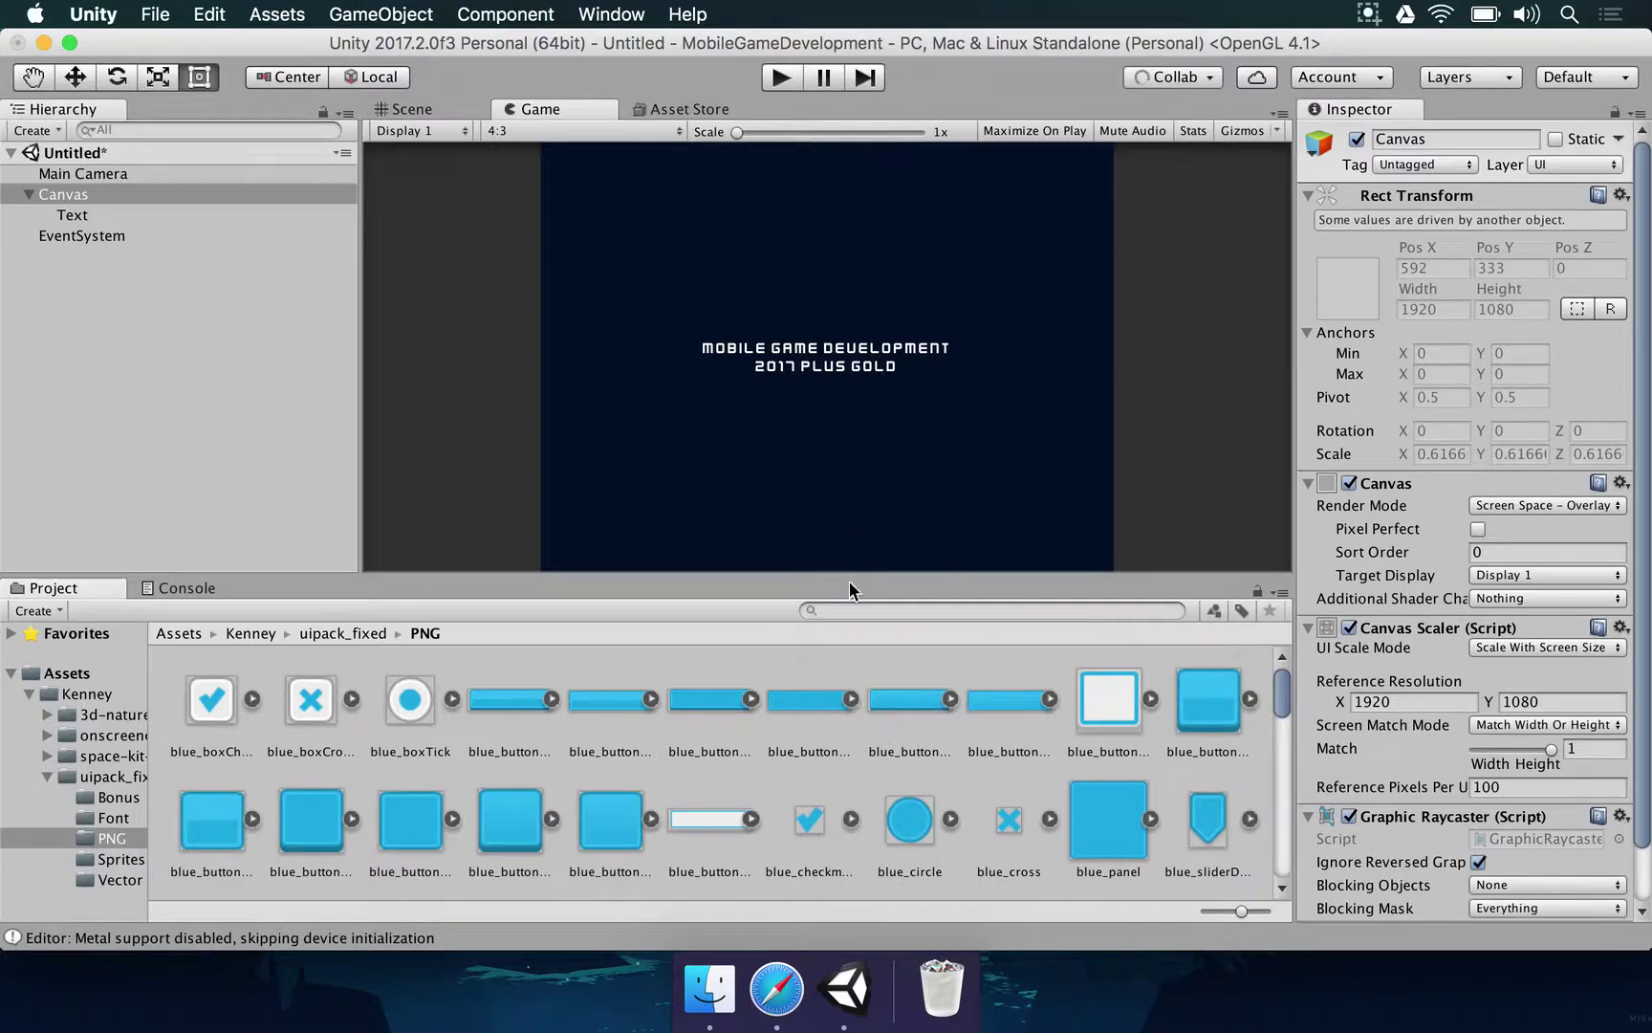
pyautogui.click(1279, 113)
pyautogui.click(1292, 200)
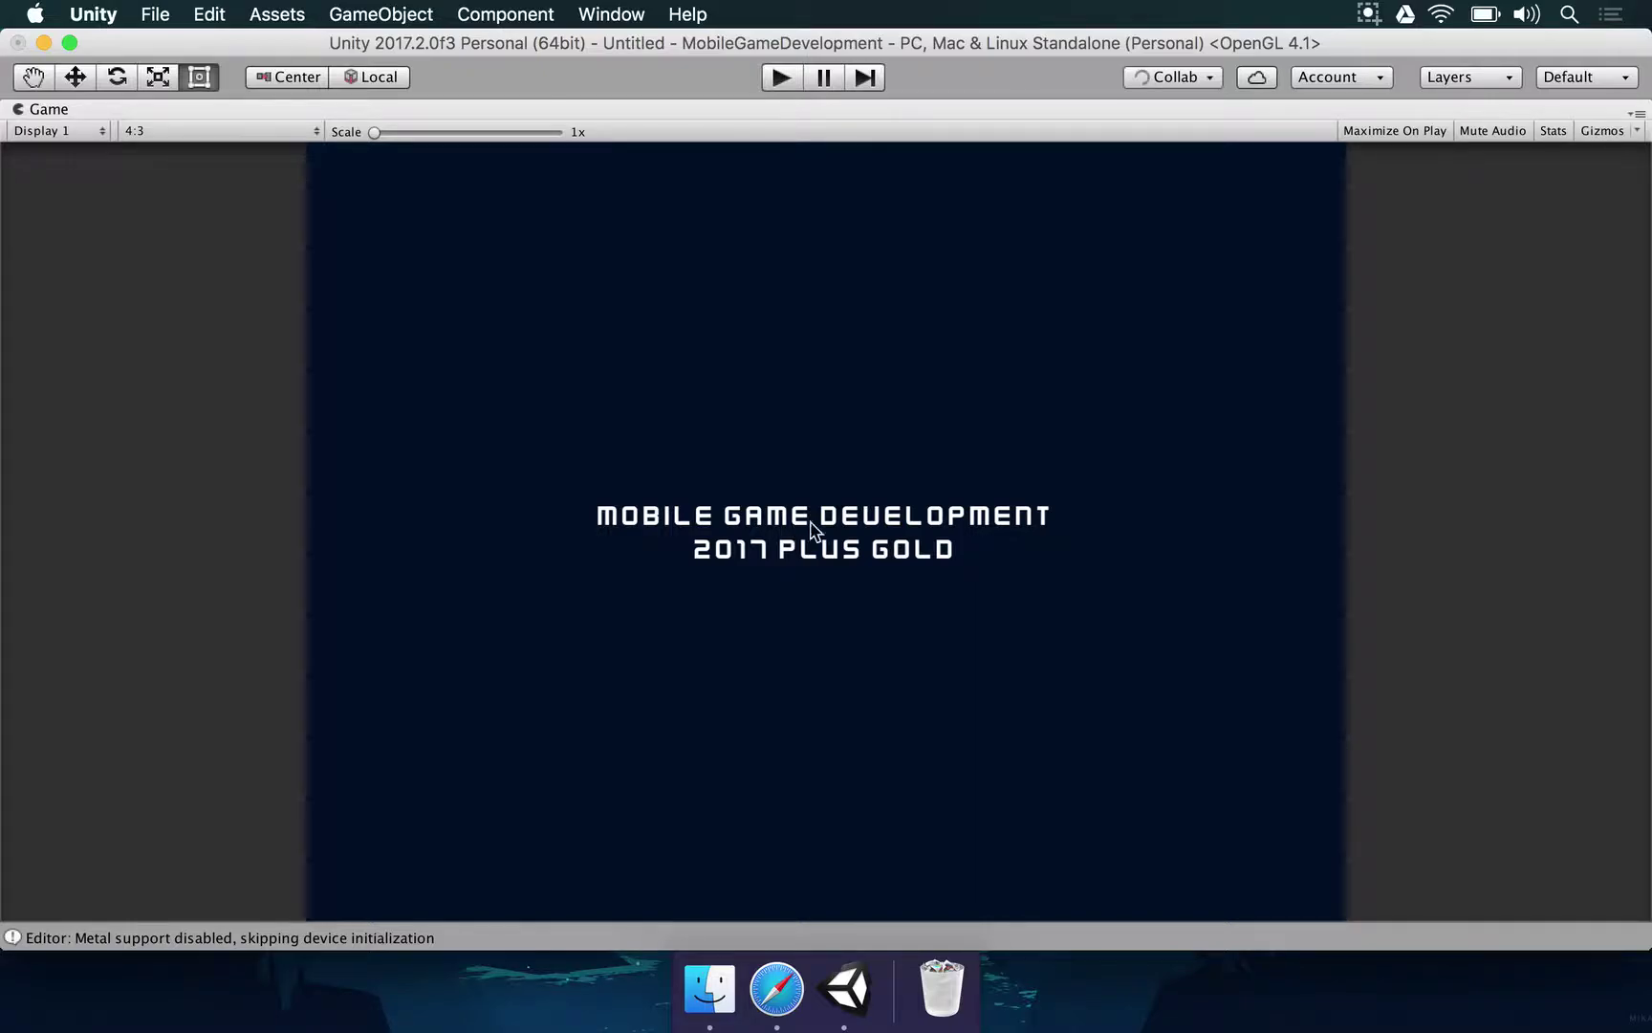
pyautogui.click(1637, 113)
pyautogui.click(1493, 202)
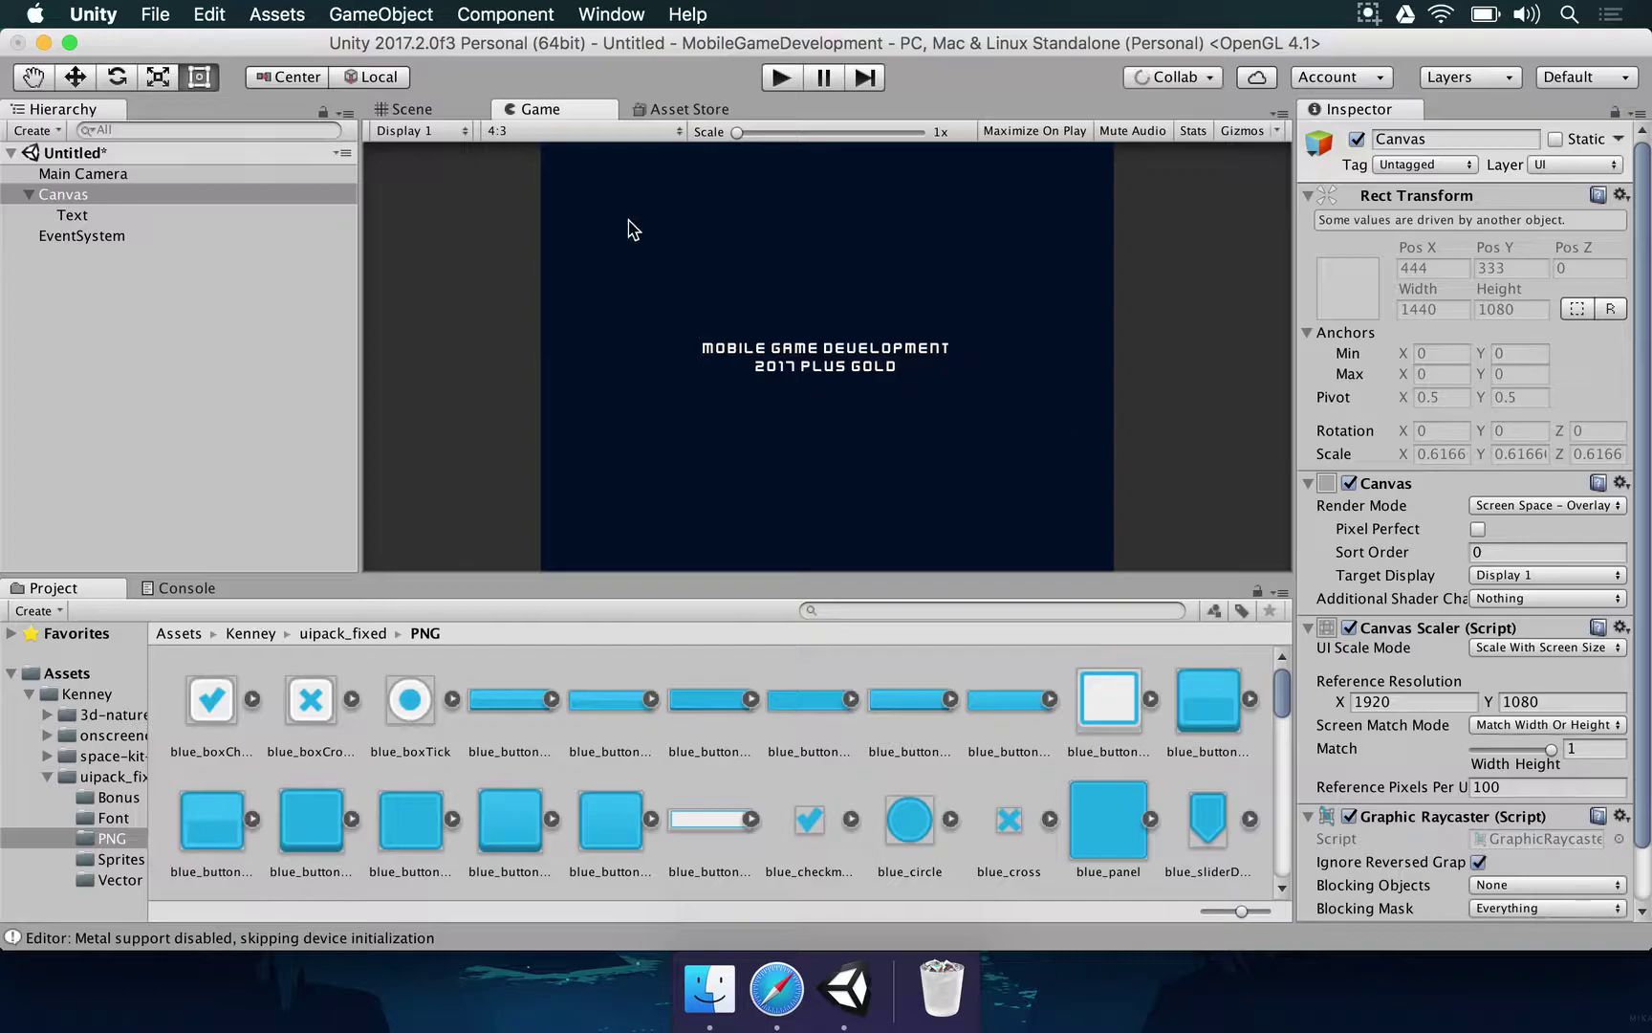
# Check the title in the Game view at the portrait 9:16 aspect ratio with Match kept at 1, and return to 4:3
pyautogui.click(499, 131)
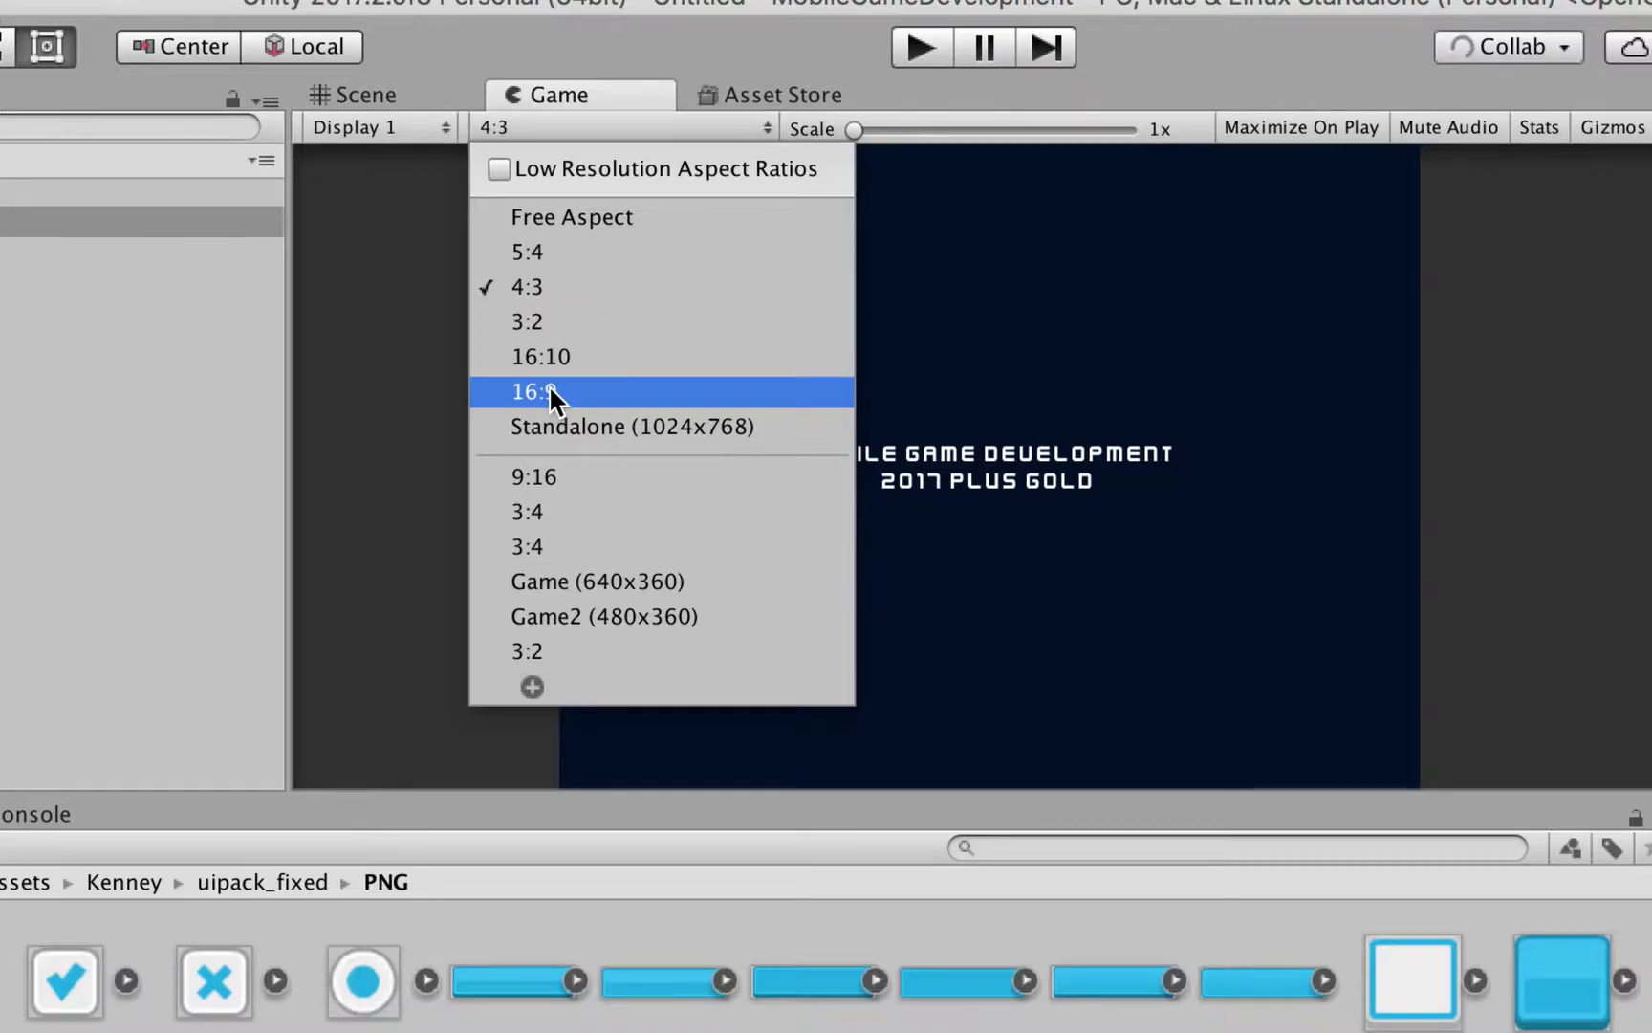
pyautogui.click(541, 478)
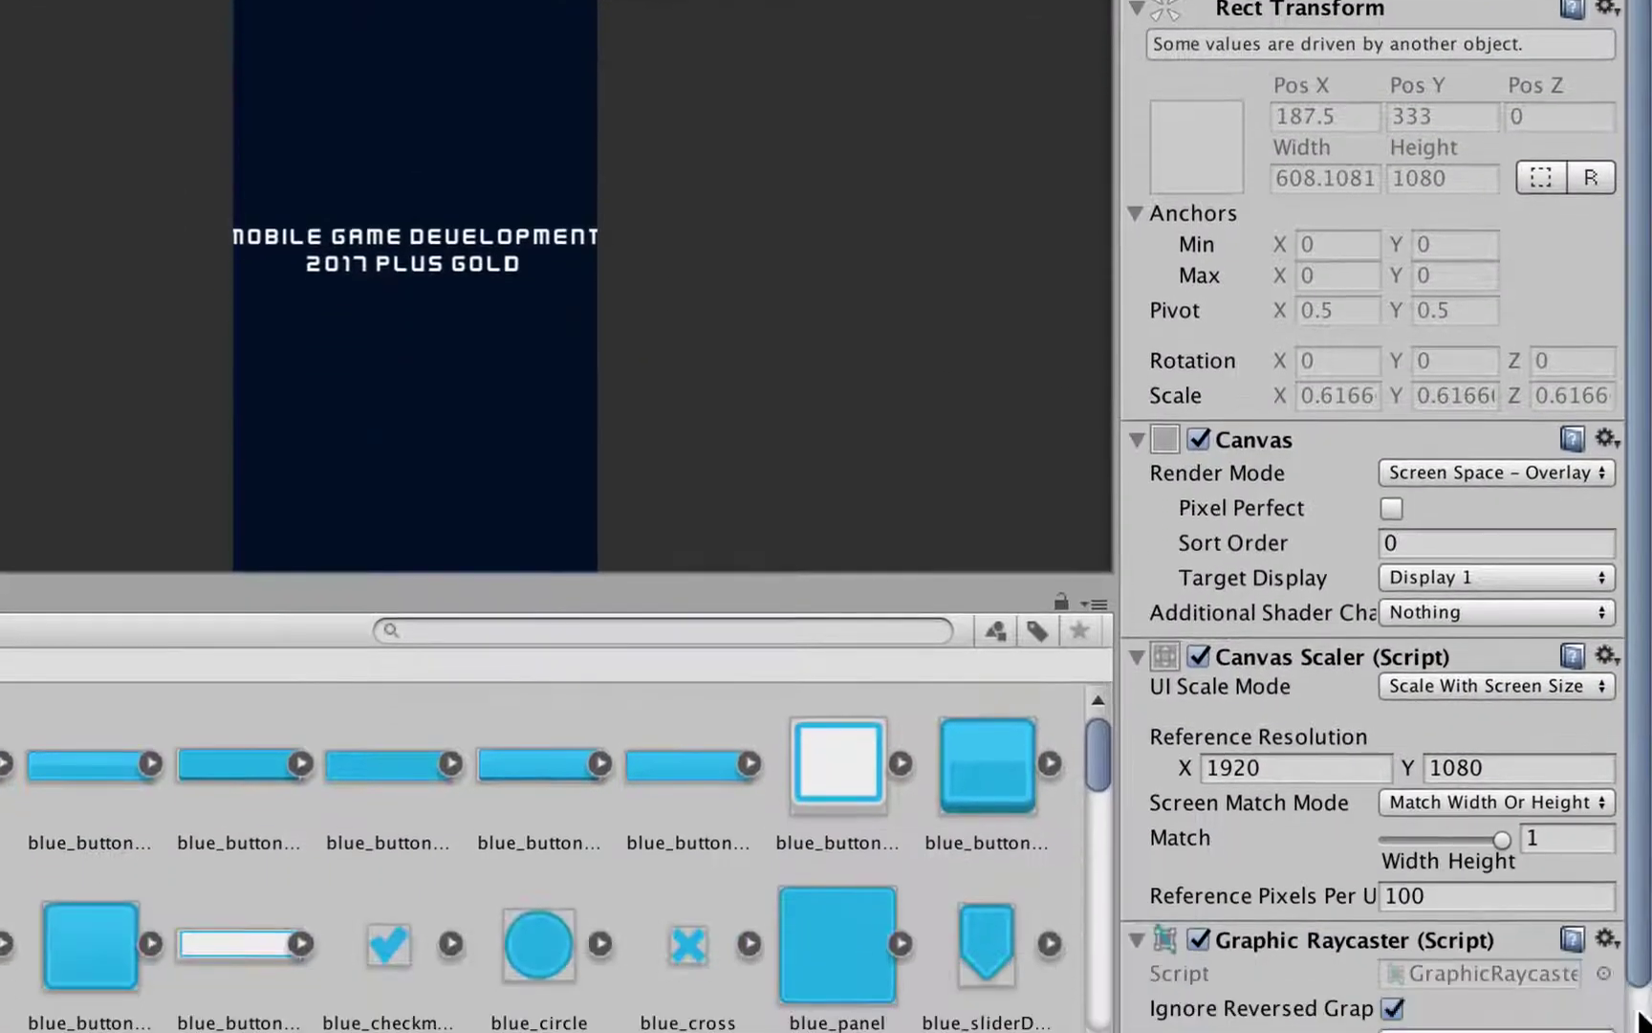
pyautogui.moveTo(1502, 839)
pyautogui.mouseDown()
pyautogui.moveTo(1369, 853)
pyautogui.moveTo(1511, 842)
pyautogui.mouseUp()
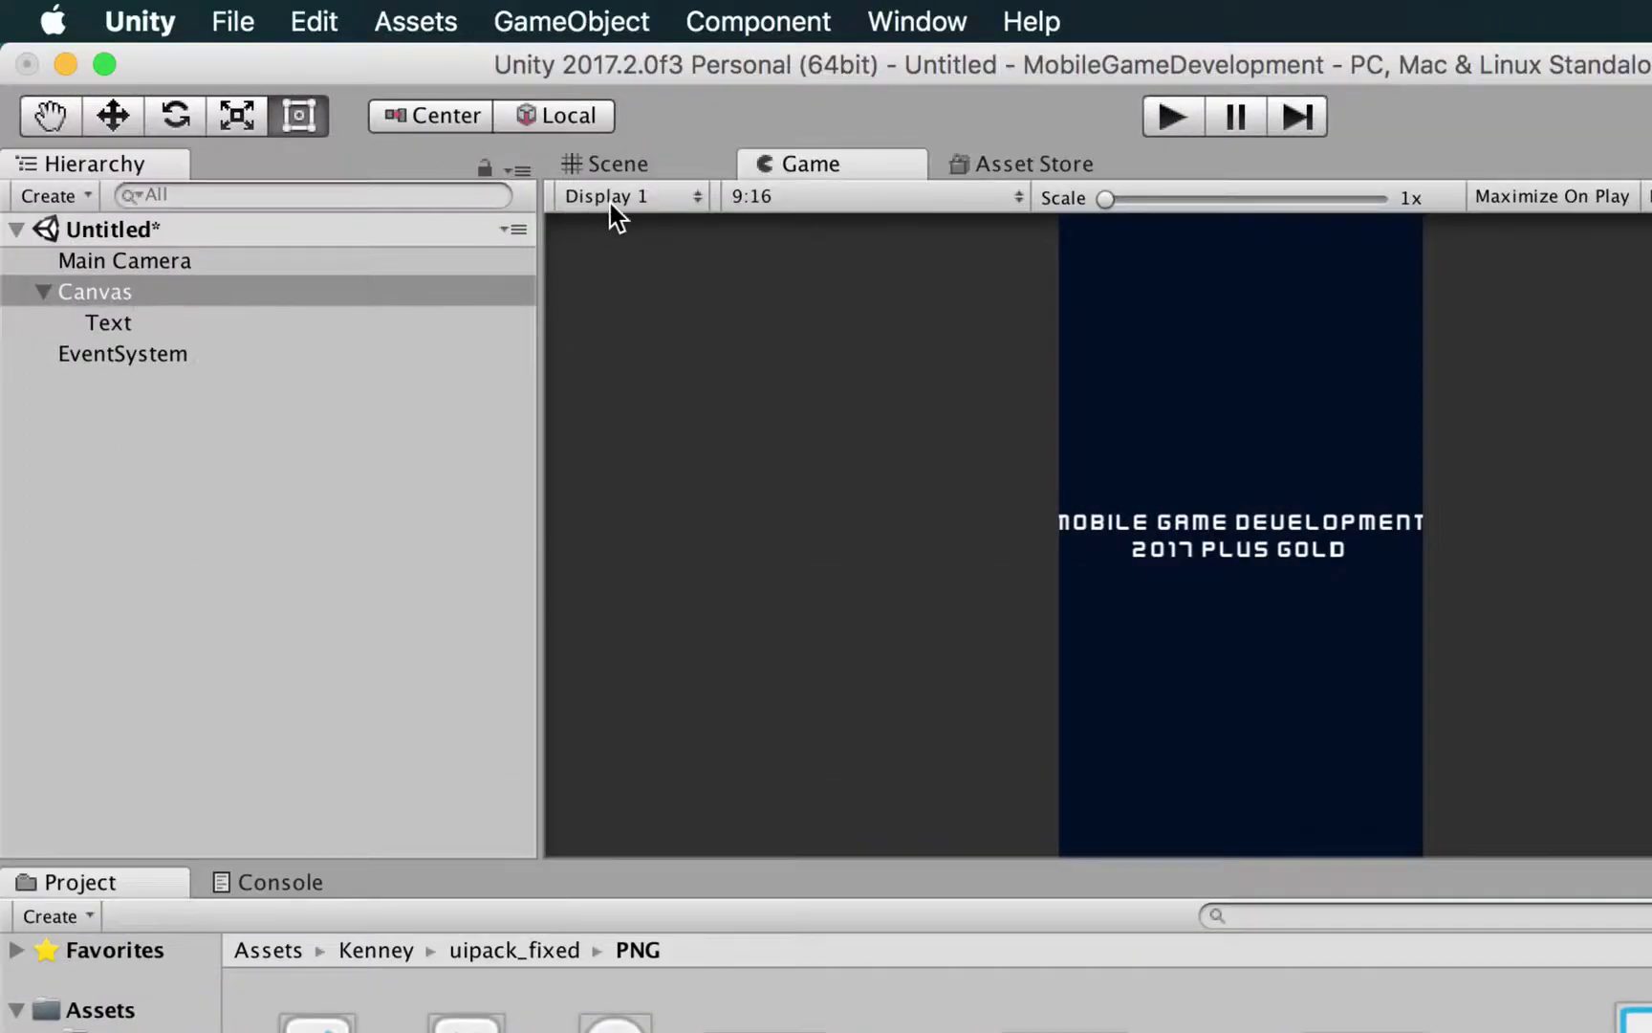
pyautogui.click(735, 195)
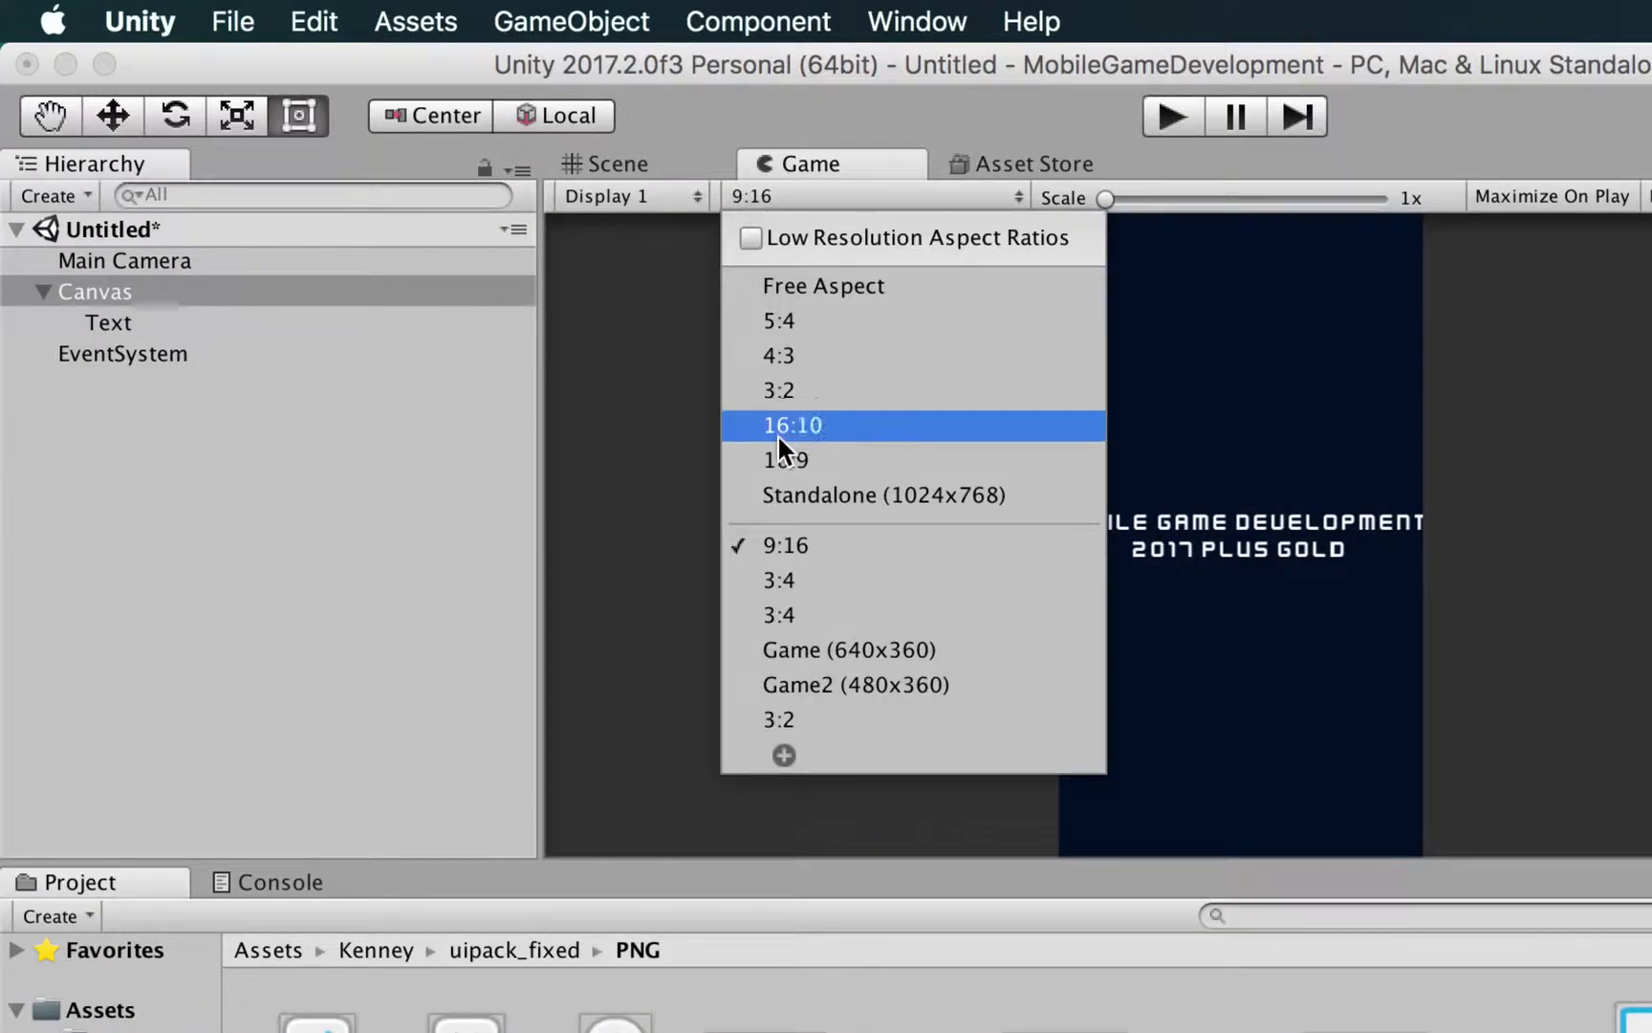
pyautogui.click(814, 355)
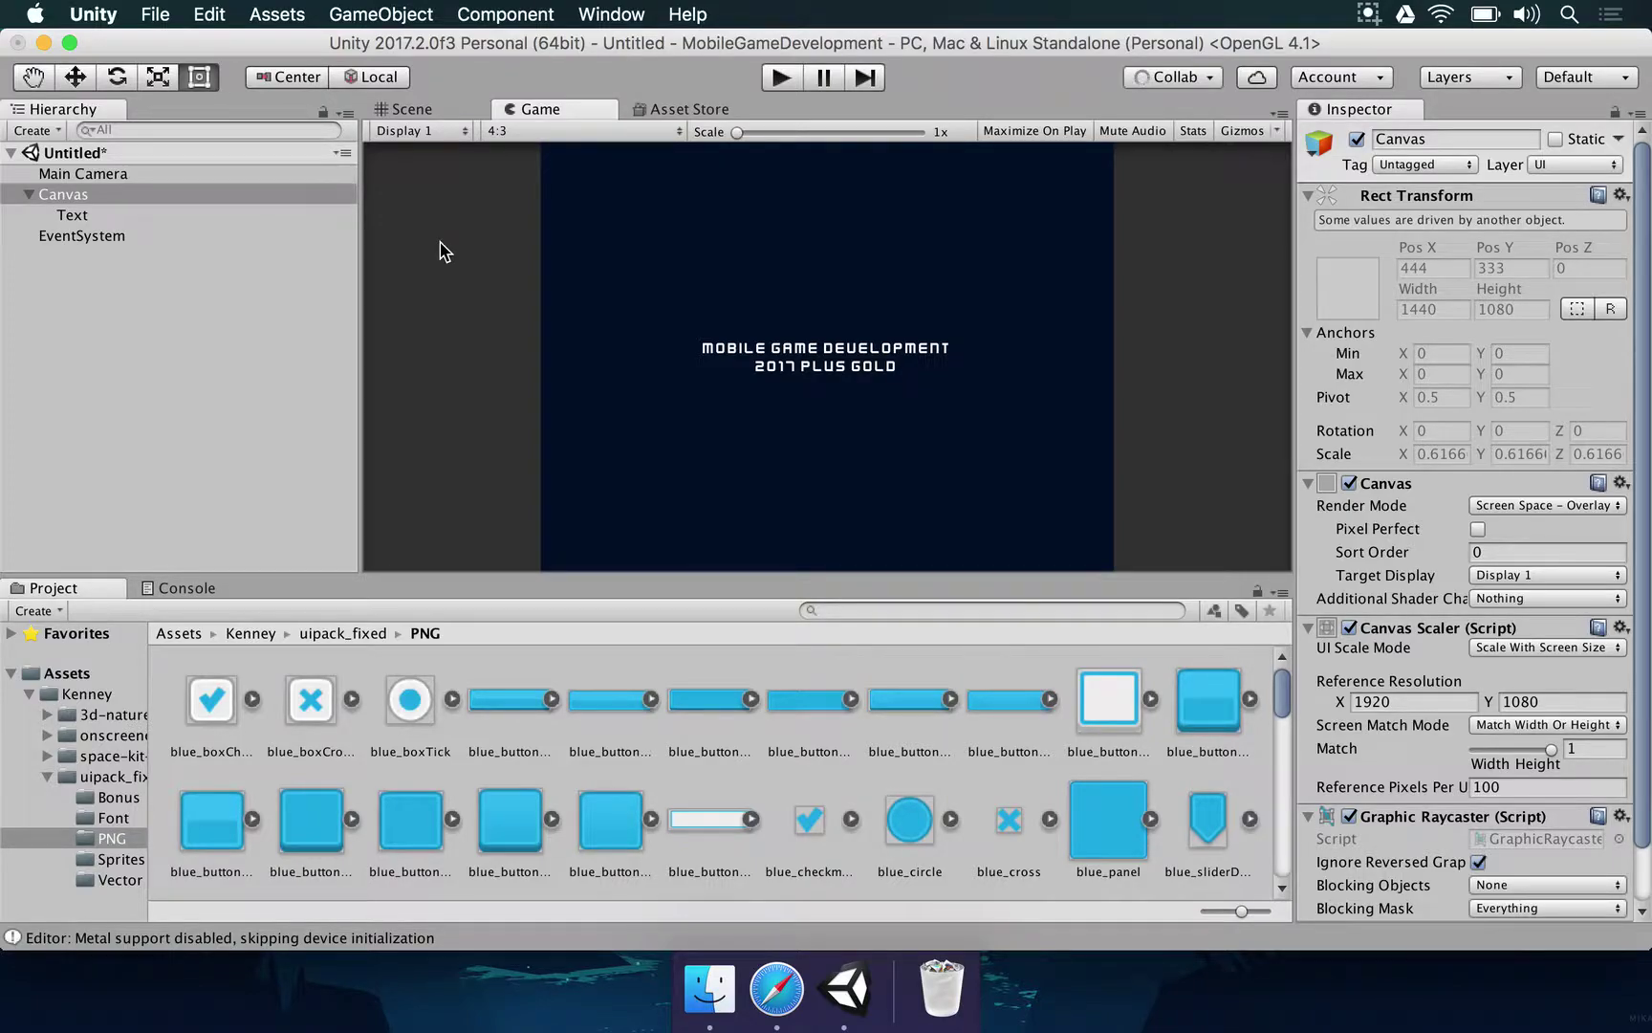
# Review the Canvas Scaler's reference resolution, Screen Match Mode and Match value, keeping Match Width Or Height
pyautogui.click(1399, 701)
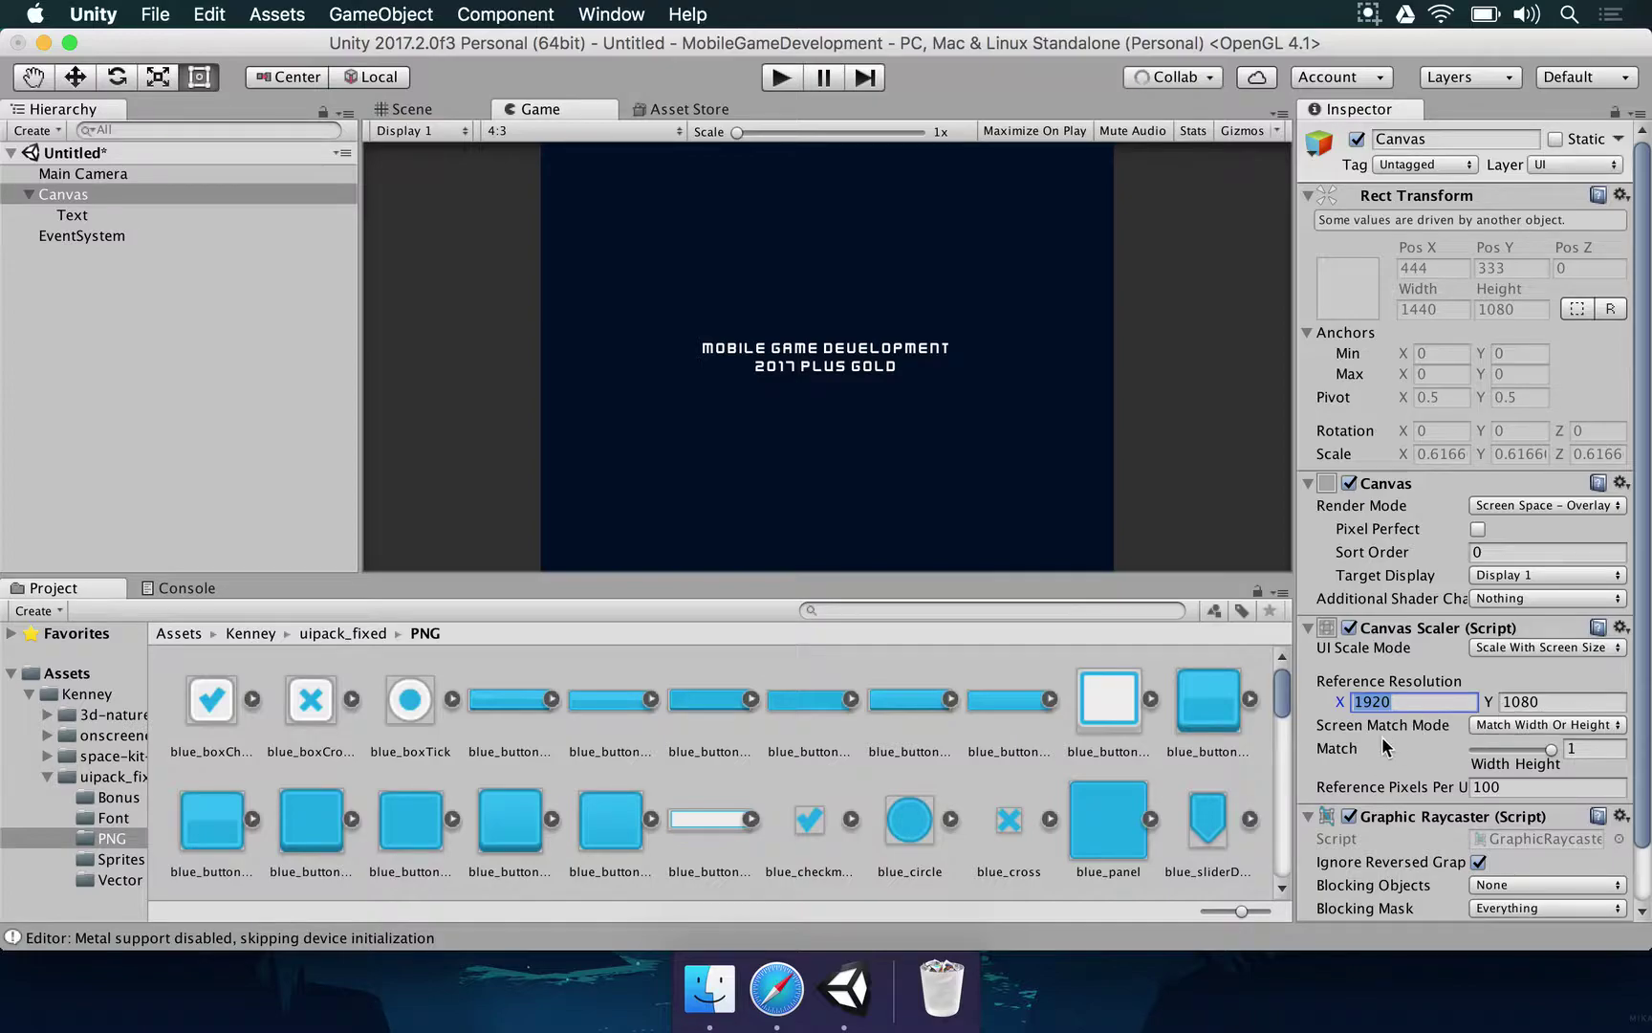
pyautogui.click(1500, 724)
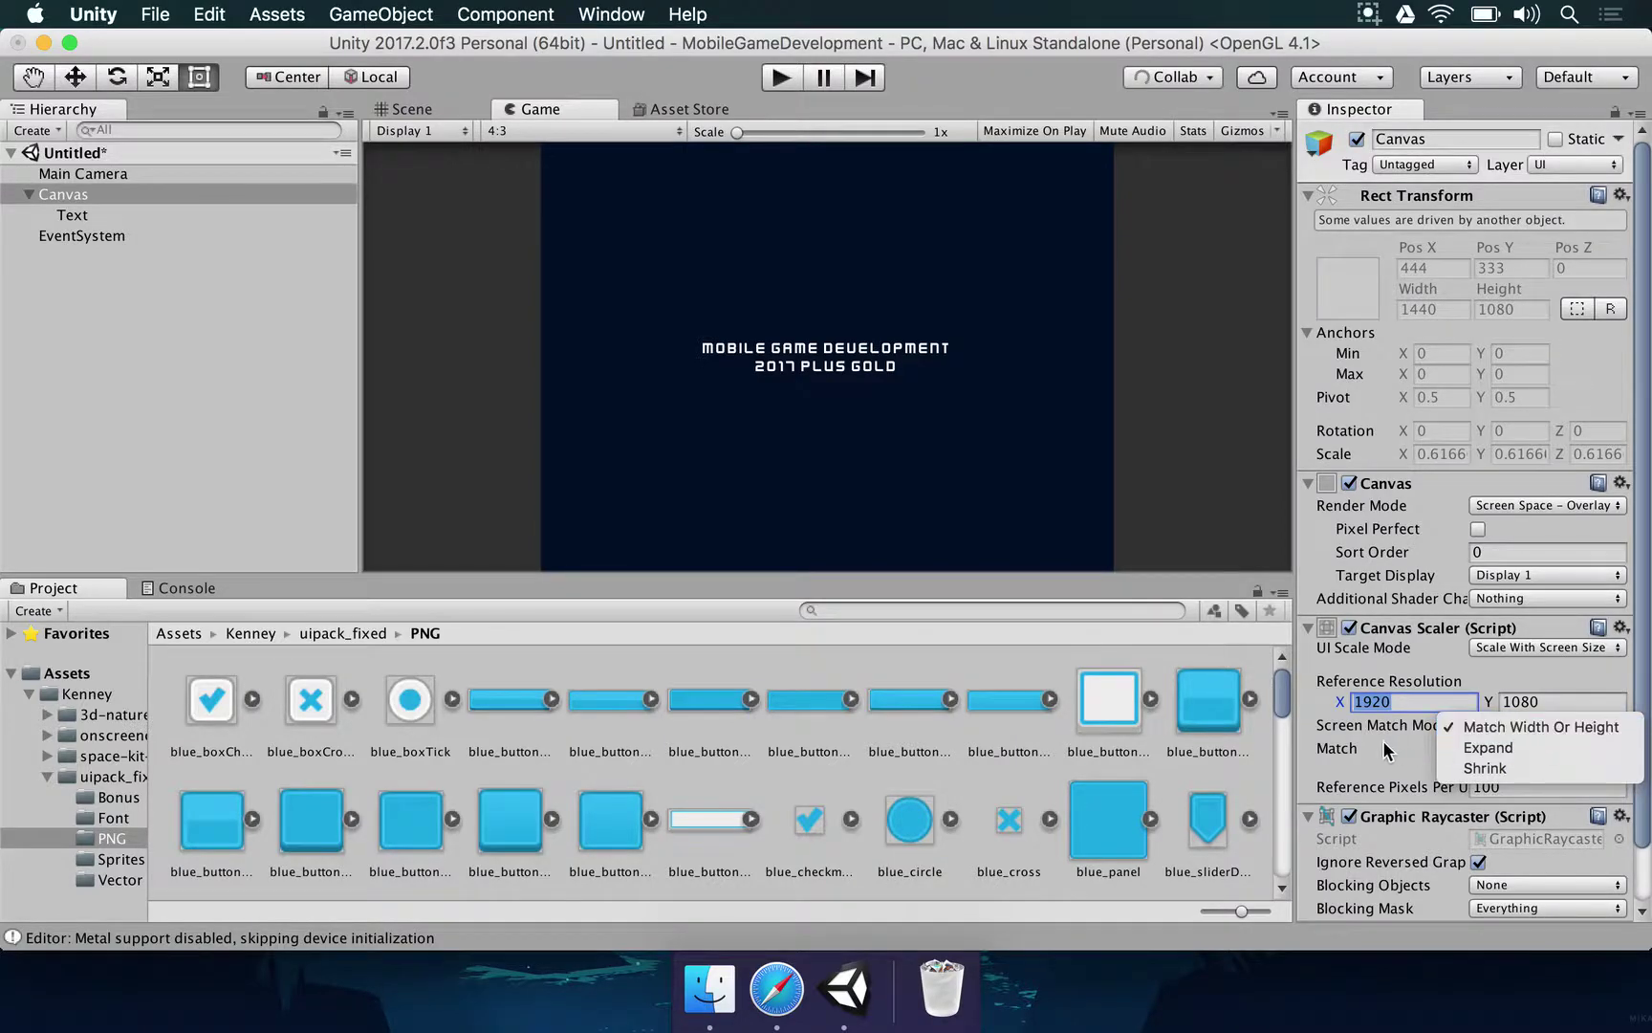
pyautogui.click(1491, 727)
pyautogui.click(1573, 750)
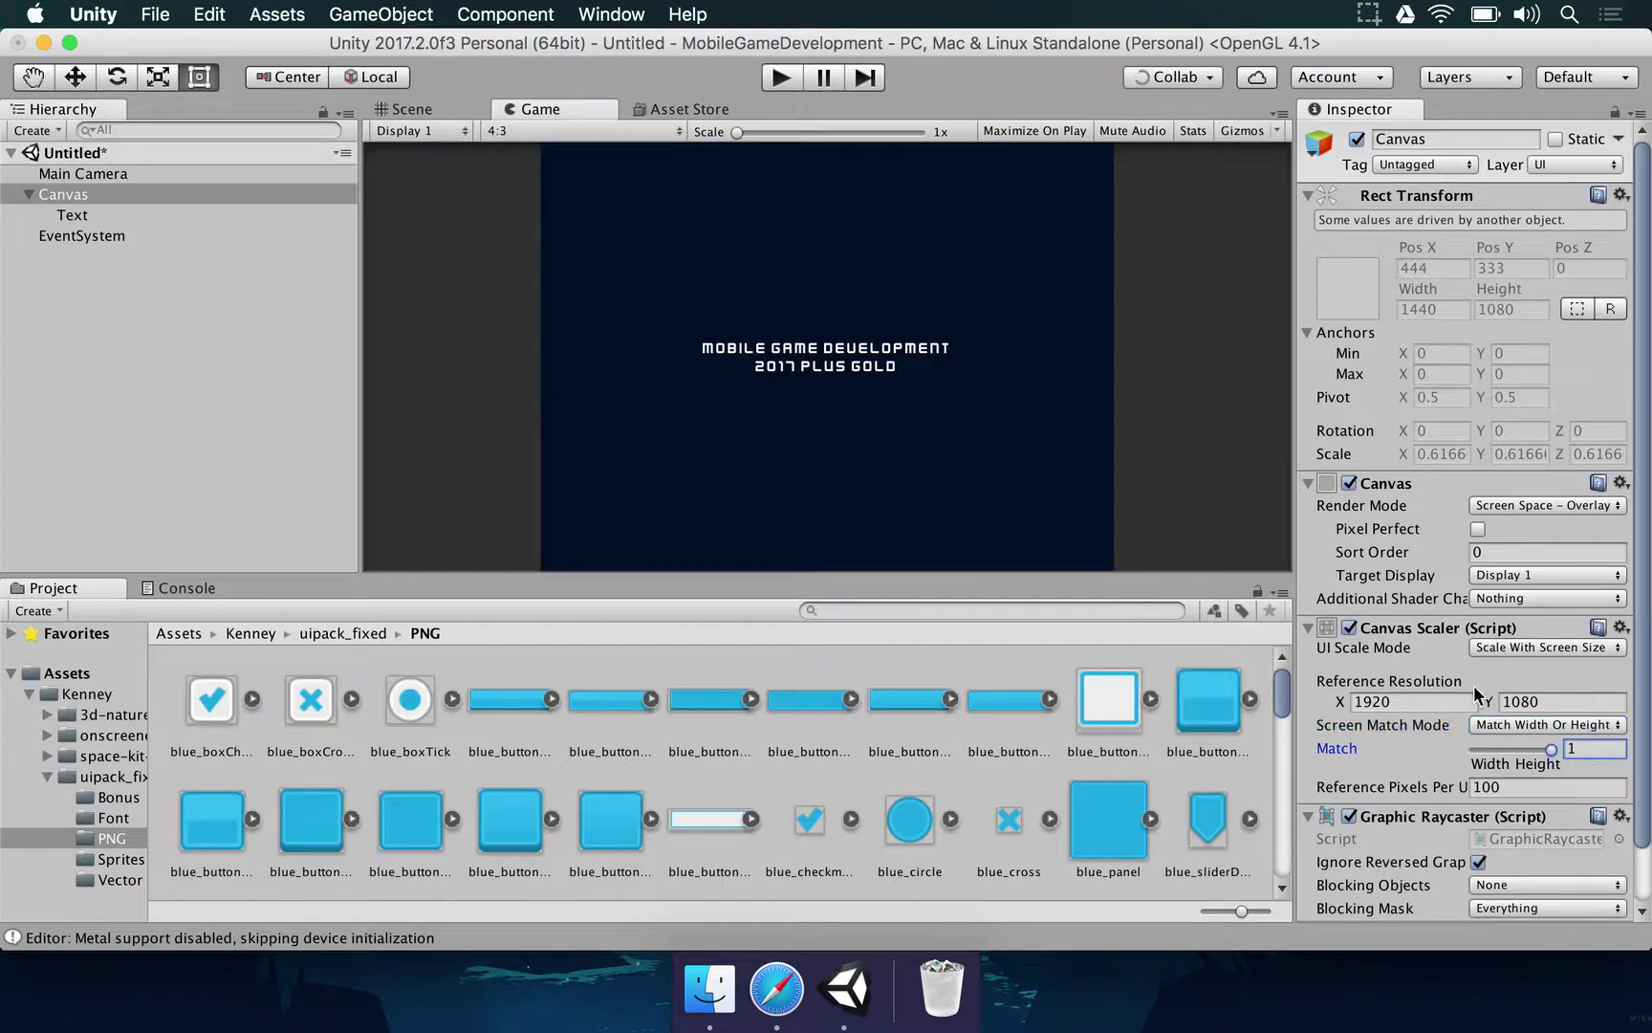
# Enlarge the title's text box in the Scene view to about 986 by 176 and set its font size to 62
pyautogui.click(426, 108)
pyautogui.click(107, 214)
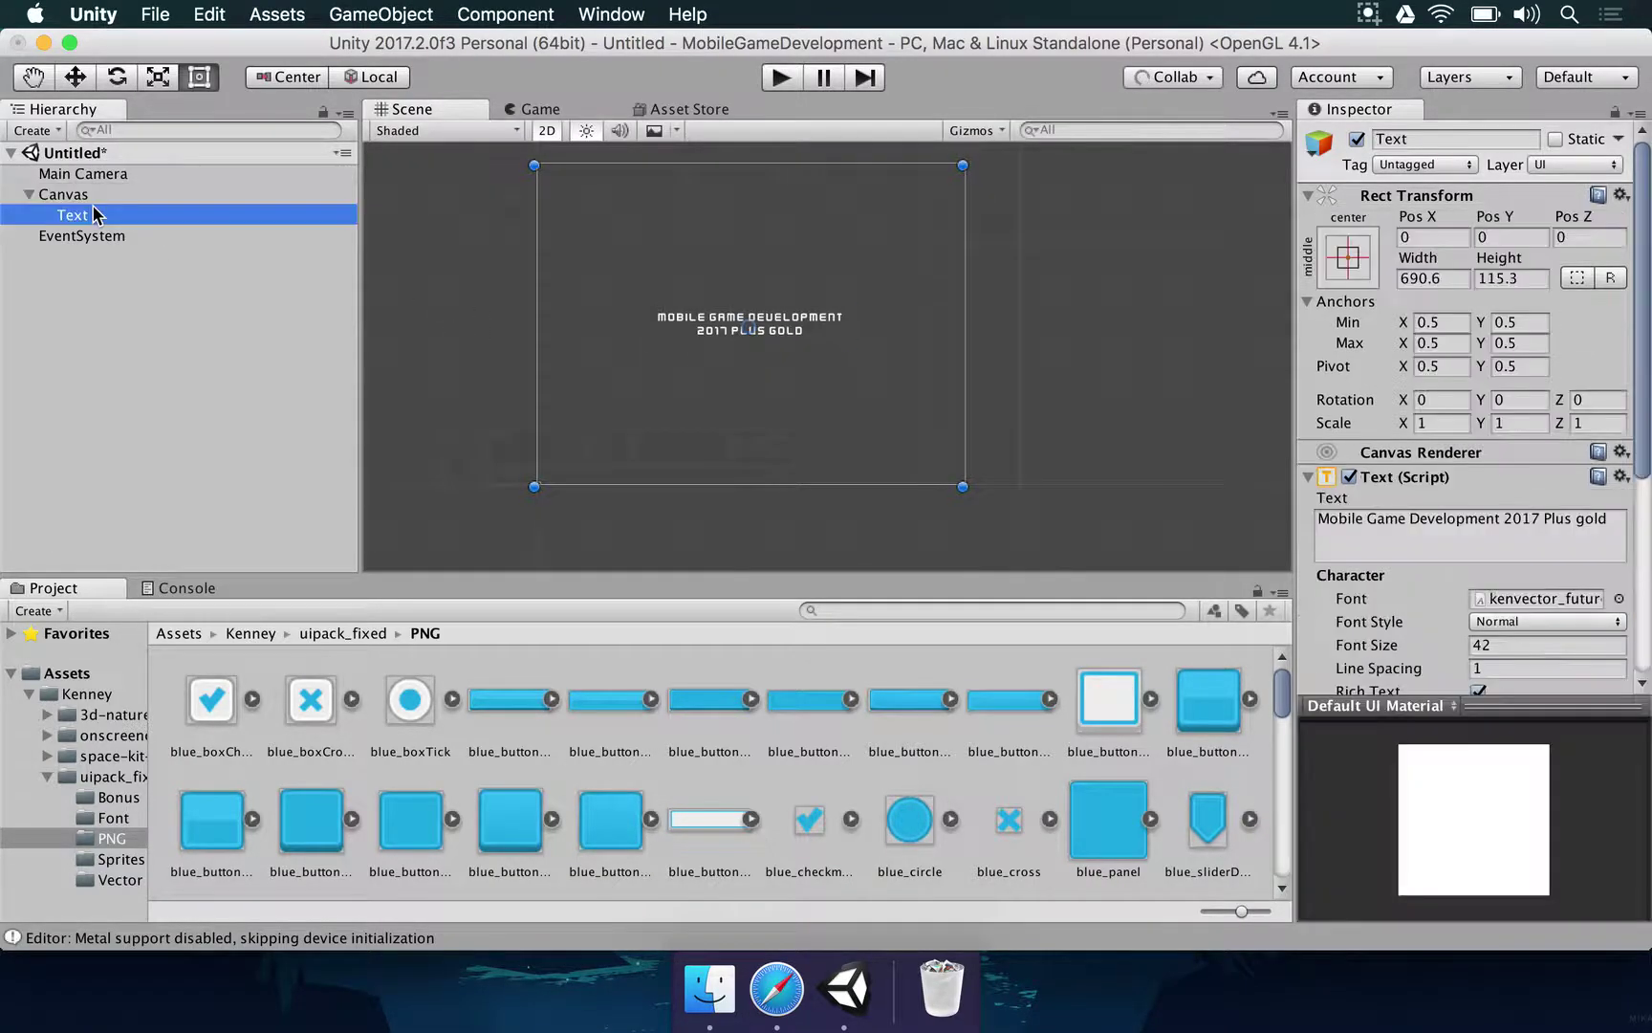
pyautogui.moveTo(852, 309); pyautogui.dragTo(897, 301)
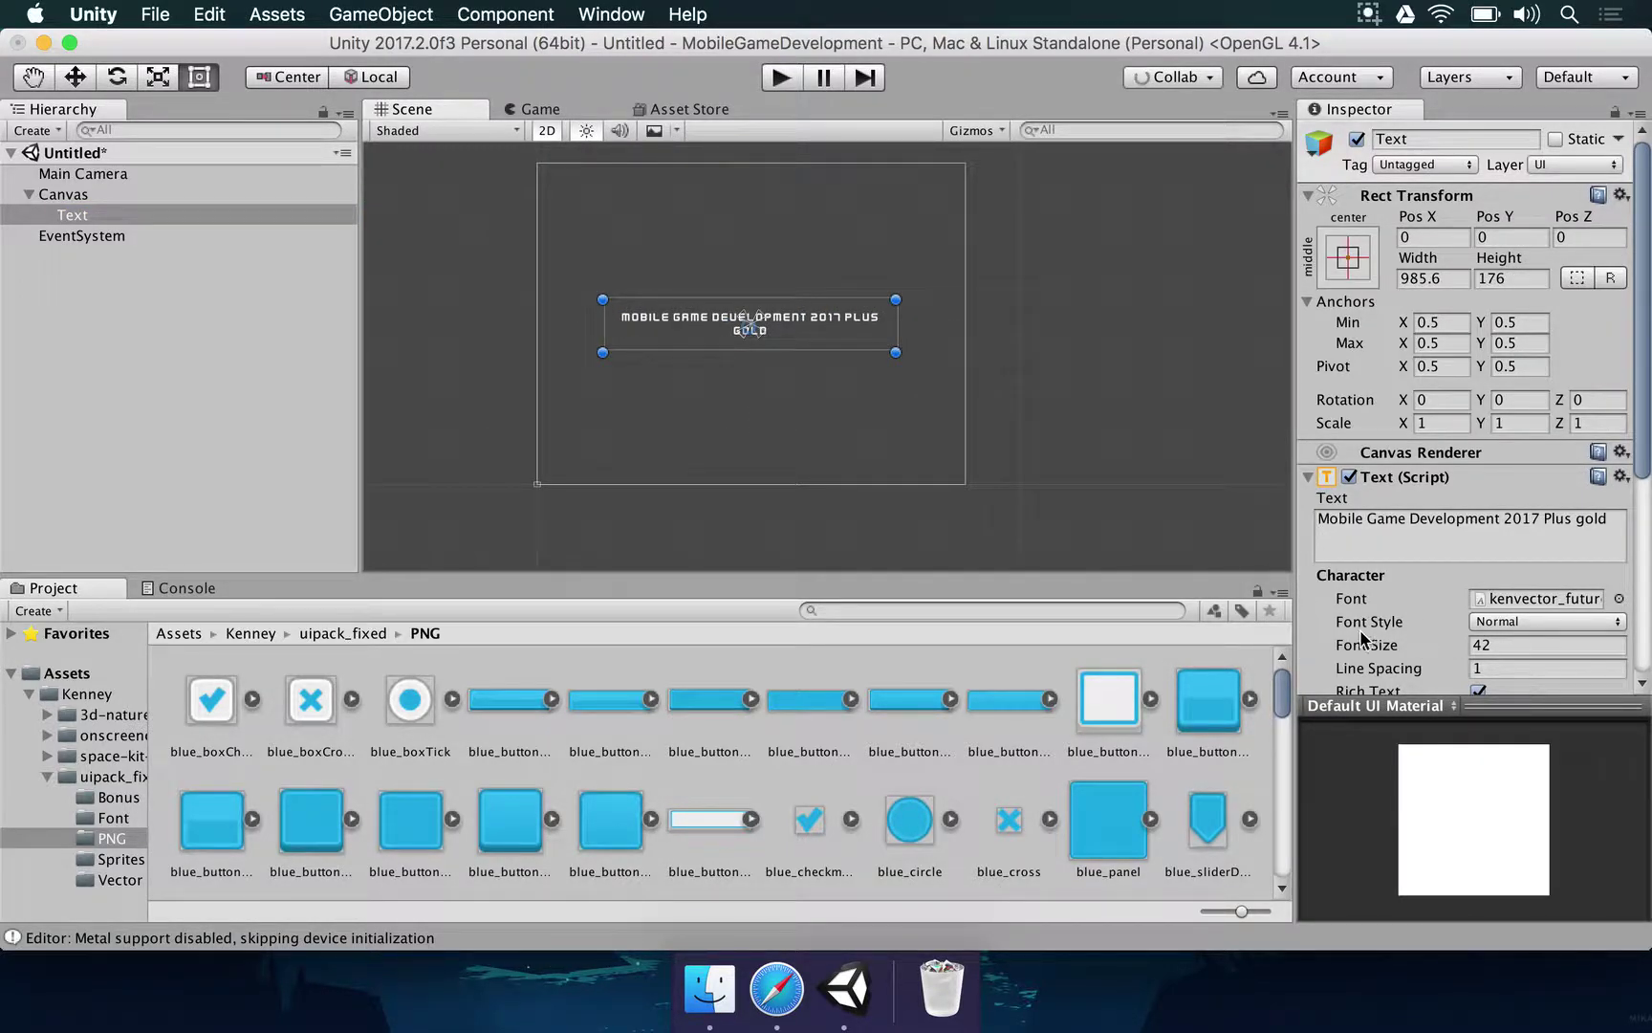
pyautogui.moveTo(1361, 643); pyautogui.dragTo(1398, 650)
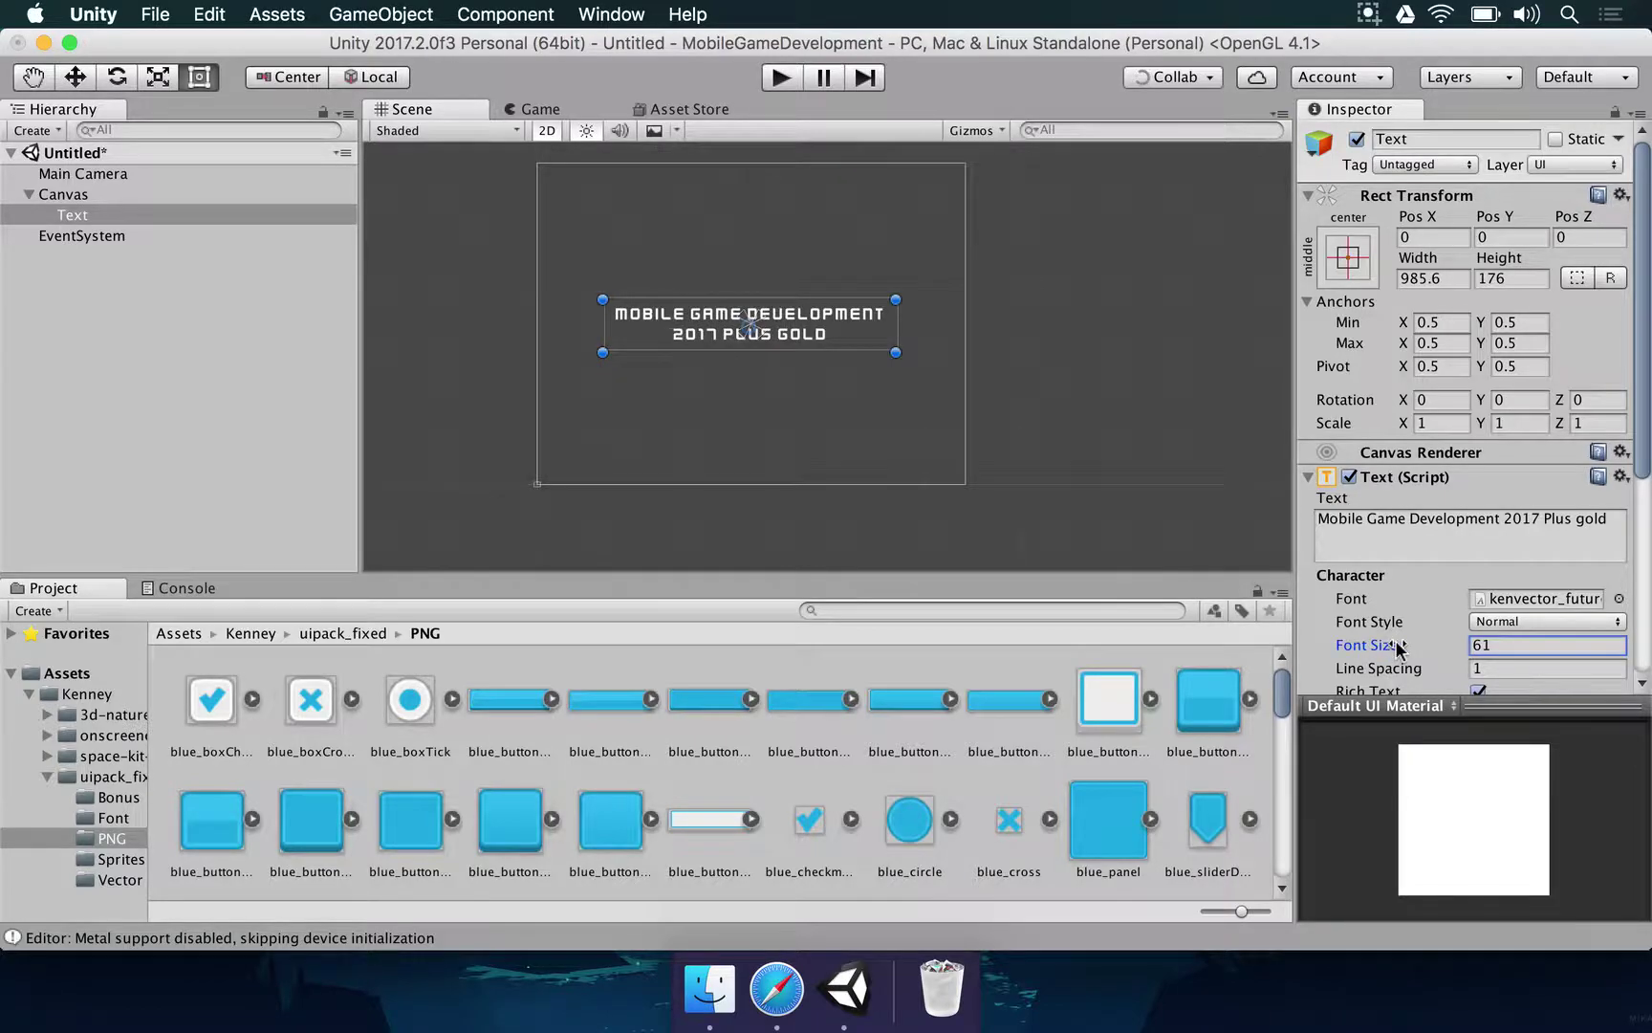
pyautogui.write('62')
# Shorten the title text to "Mobile Game Development" by removing the words after it
pyautogui.click(1510, 533)
pyautogui.click(1508, 532)
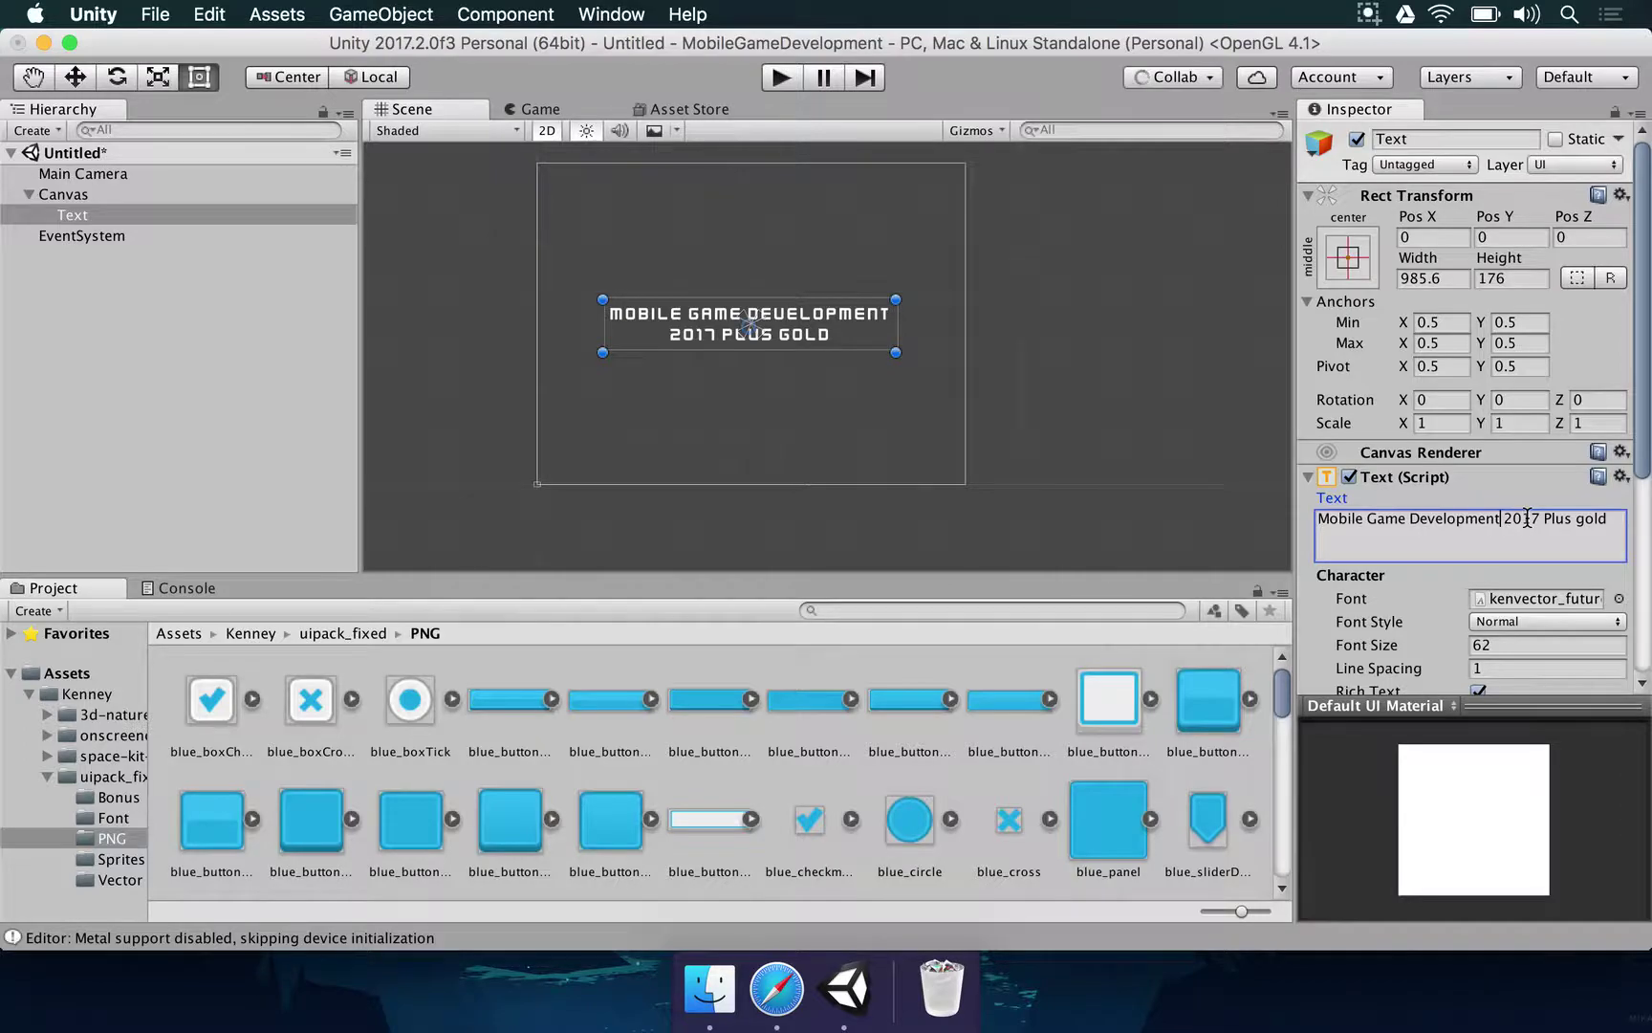
pyautogui.hotkey('shift', 'End')
pyautogui.press('BackSpace')
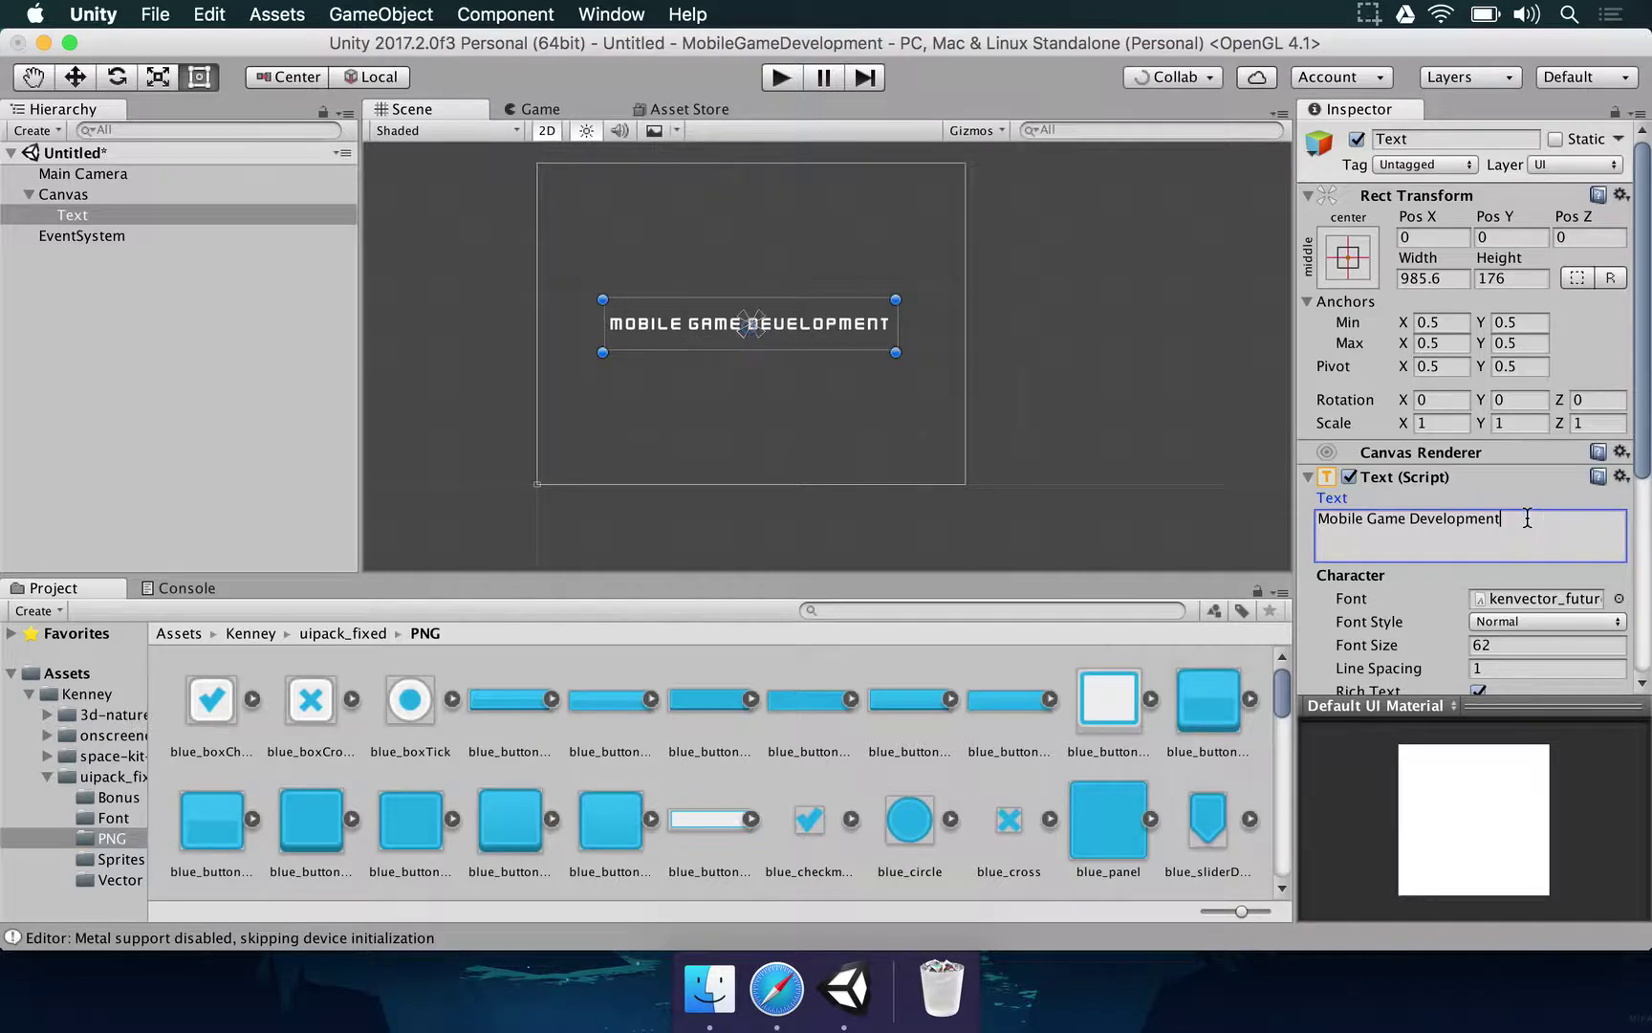
# Preview the shortened title in the Game view at the 16:9 aspect ratio
pyautogui.click(574, 111)
pyautogui.click(525, 132)
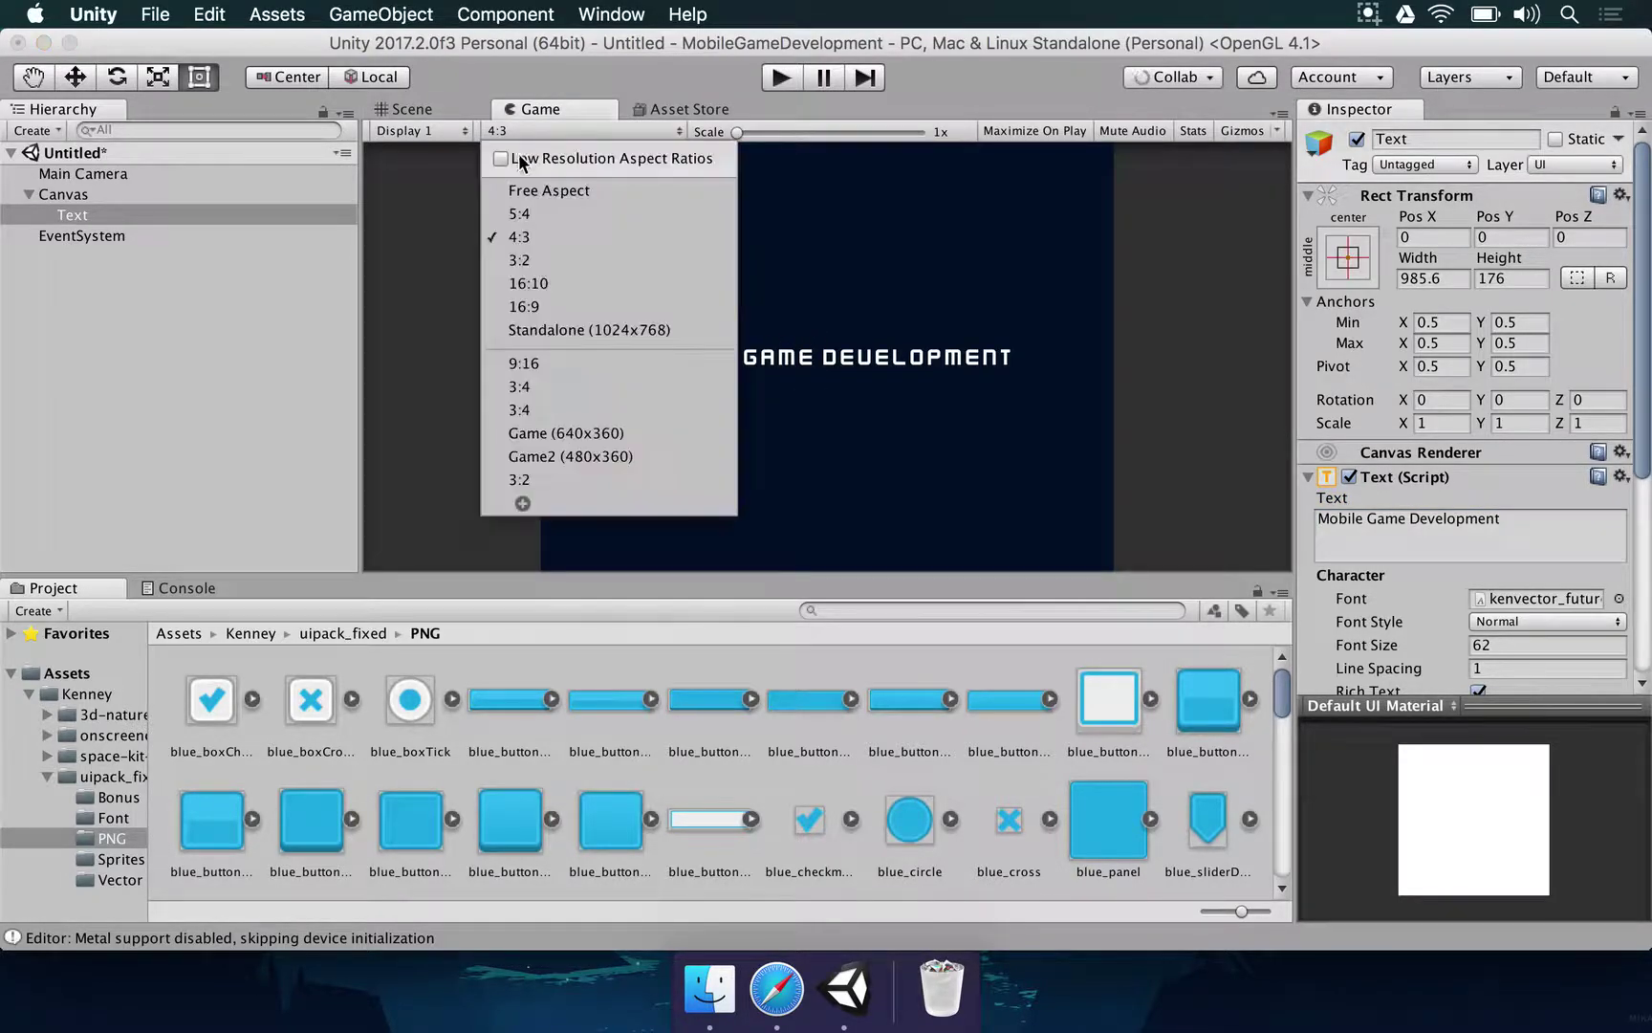
pyautogui.click(535, 307)
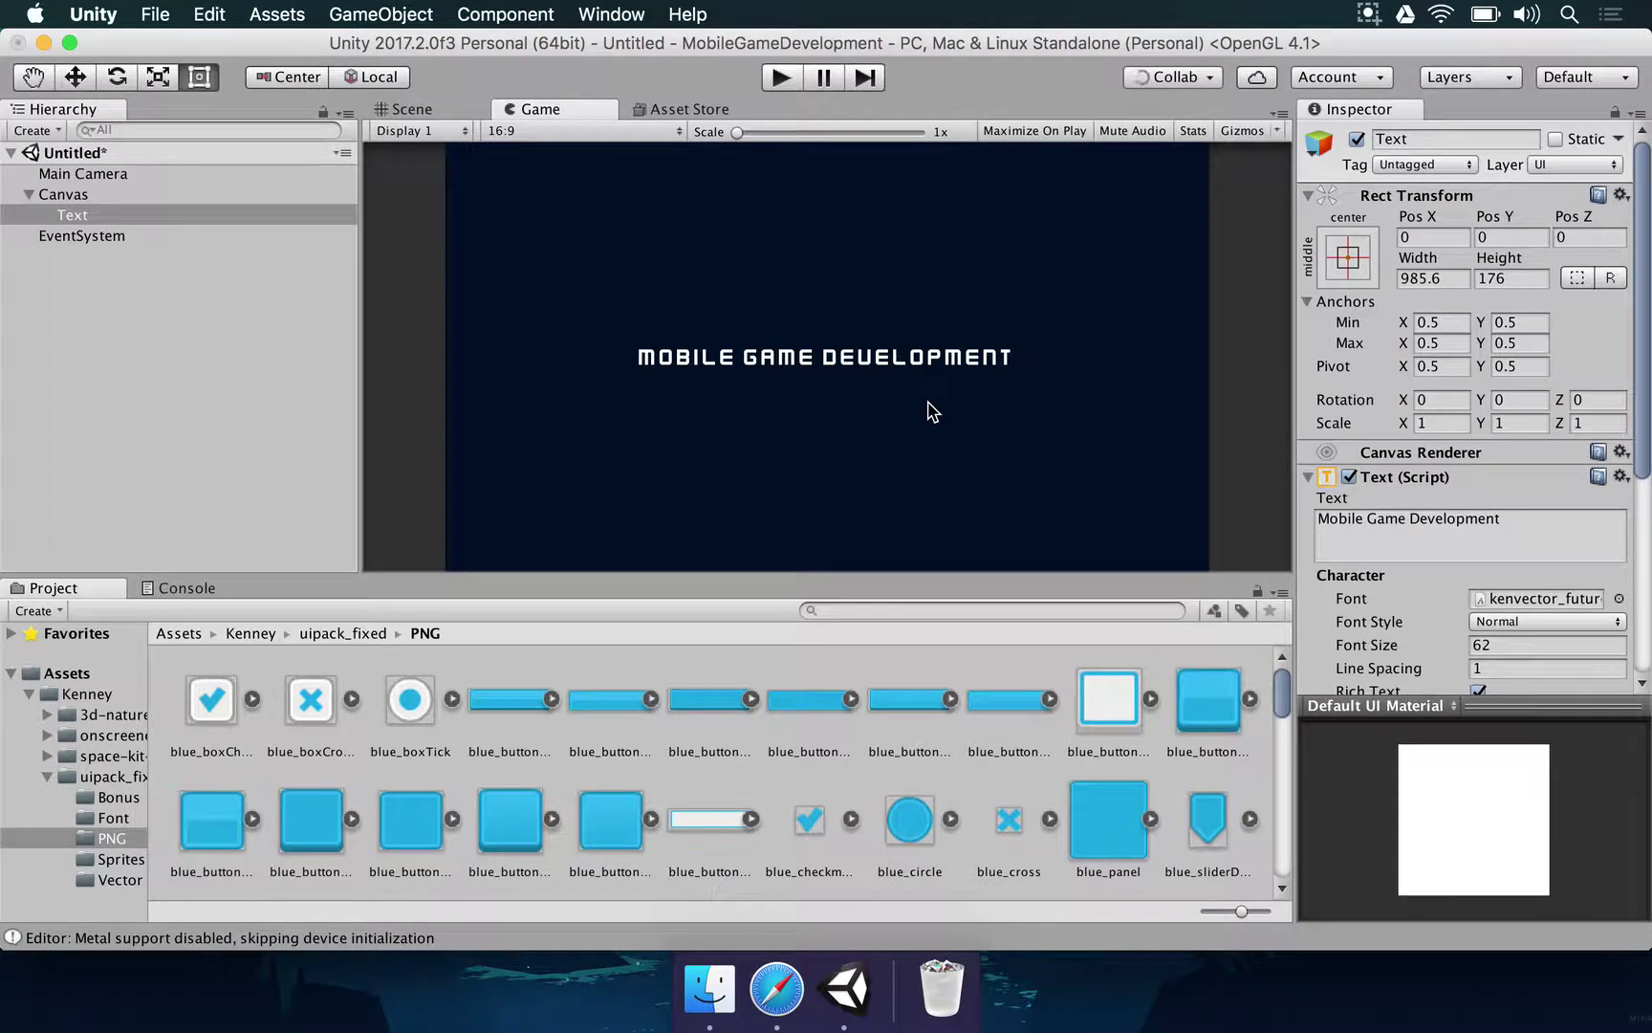
# Collapse the Kenney folder and create a new folder named Project directly under Assets
pyautogui.click(30, 693)
pyautogui.click(53, 675)
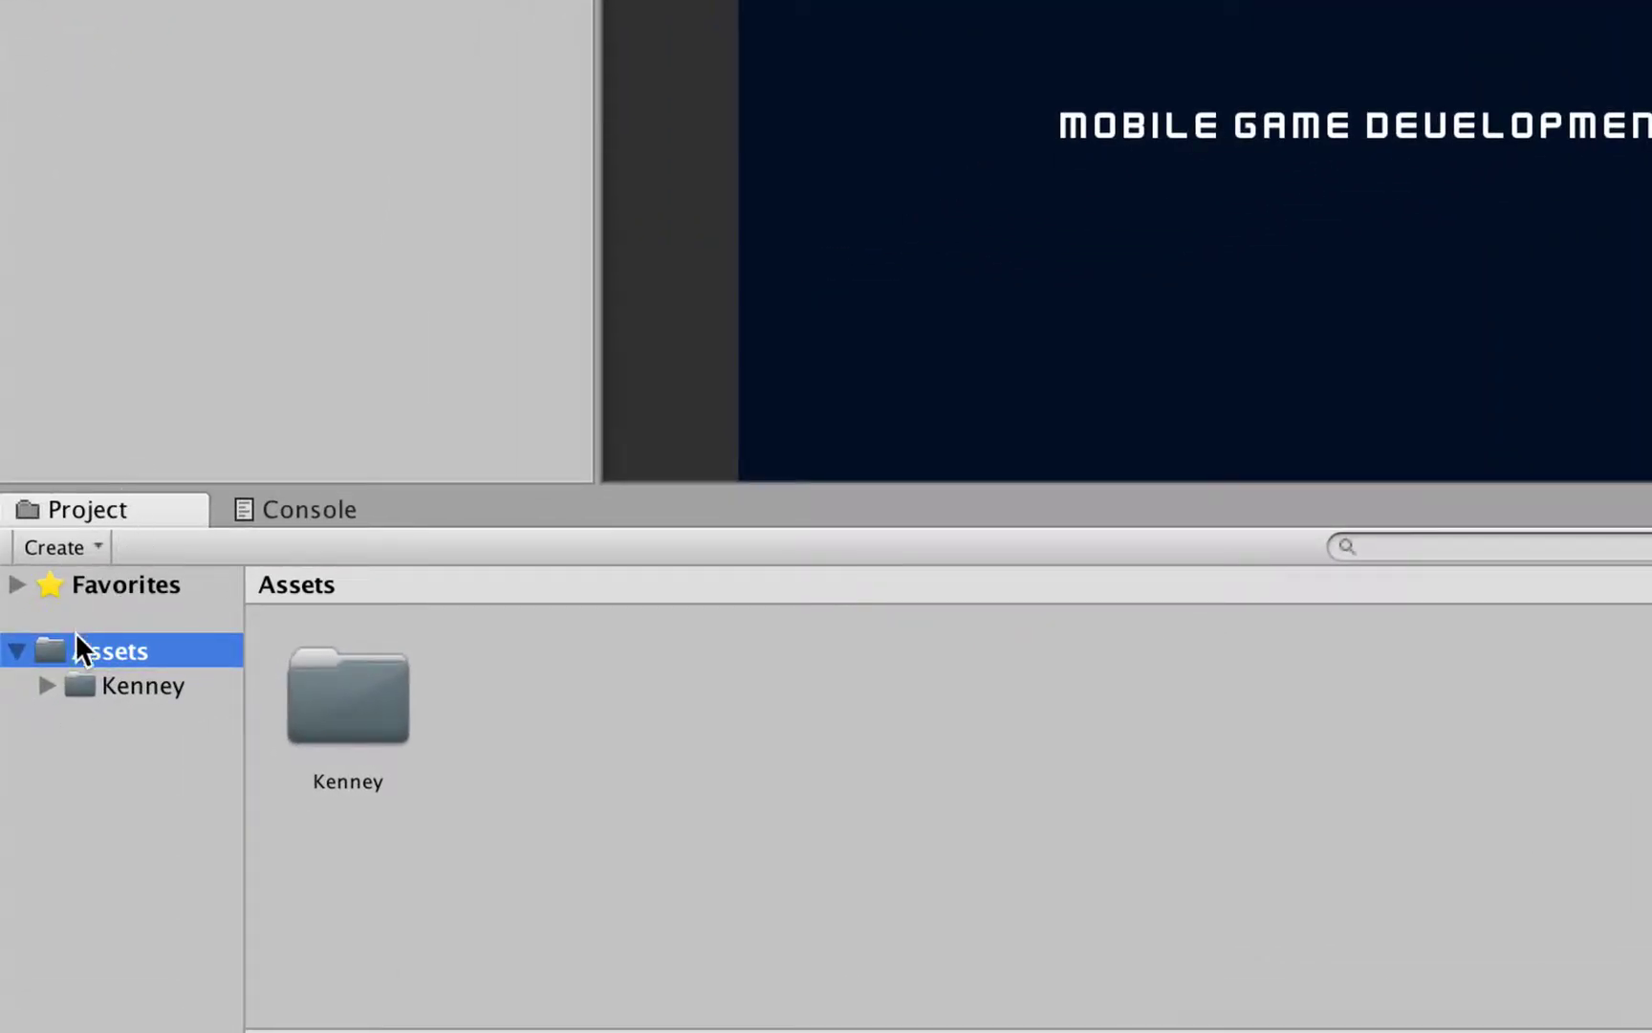
pyautogui.rightClick(503, 853)
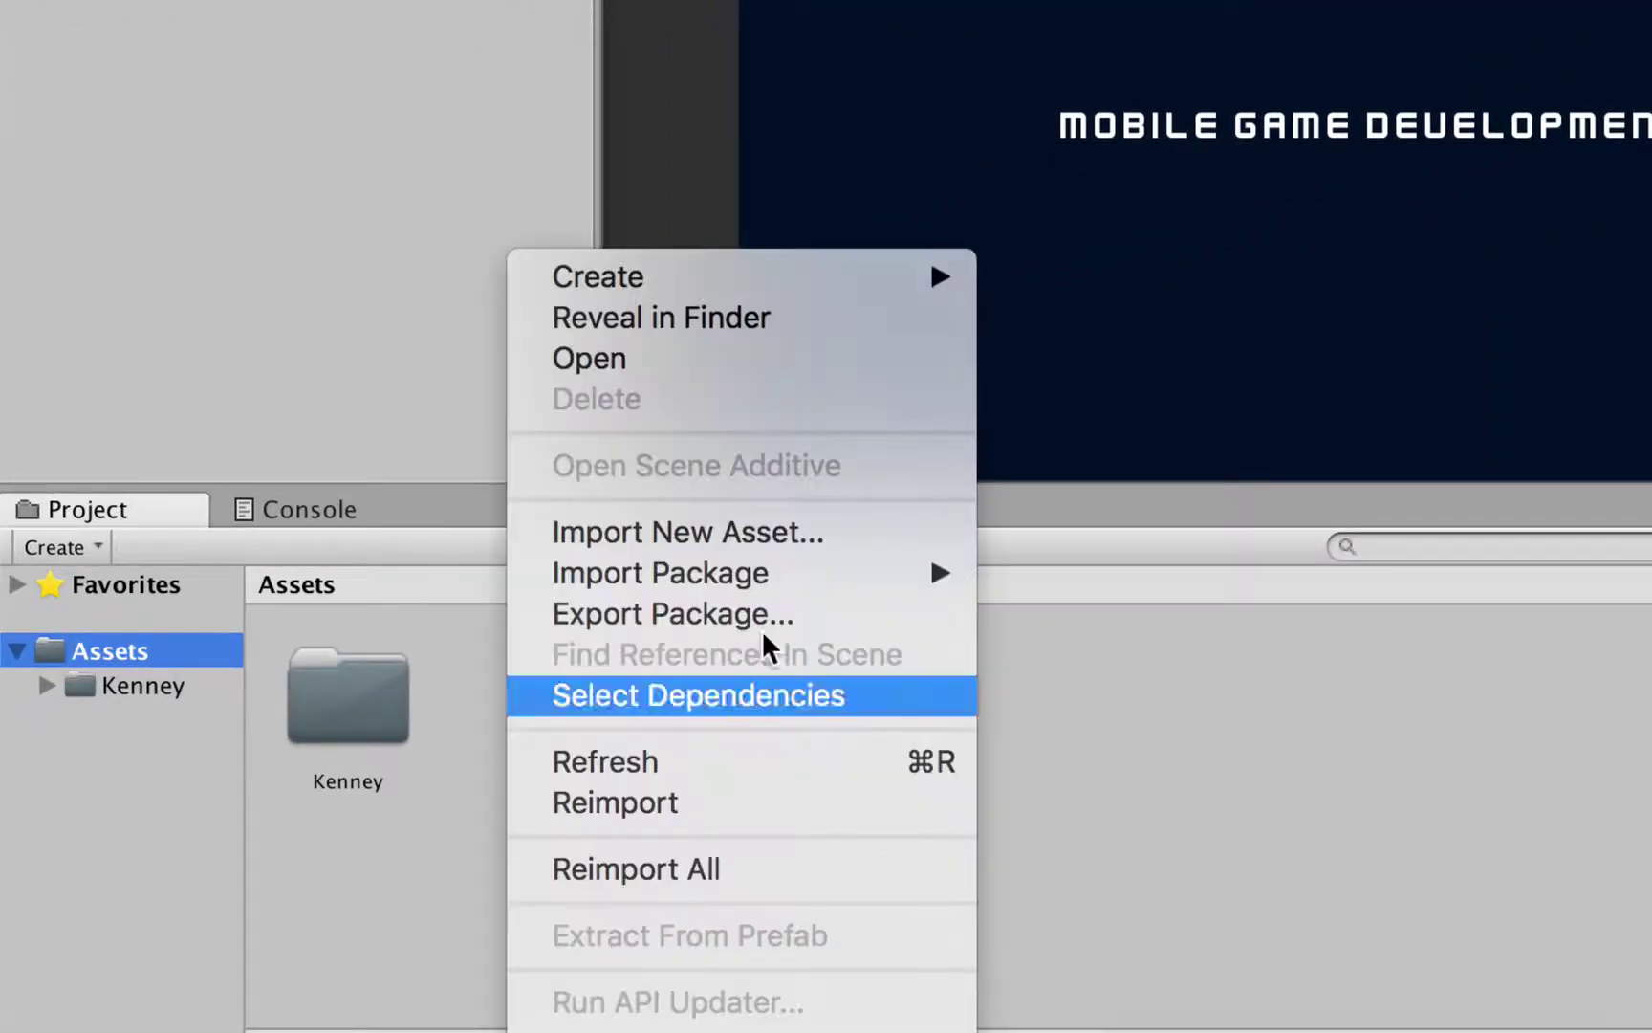
pyautogui.moveTo(841, 295)
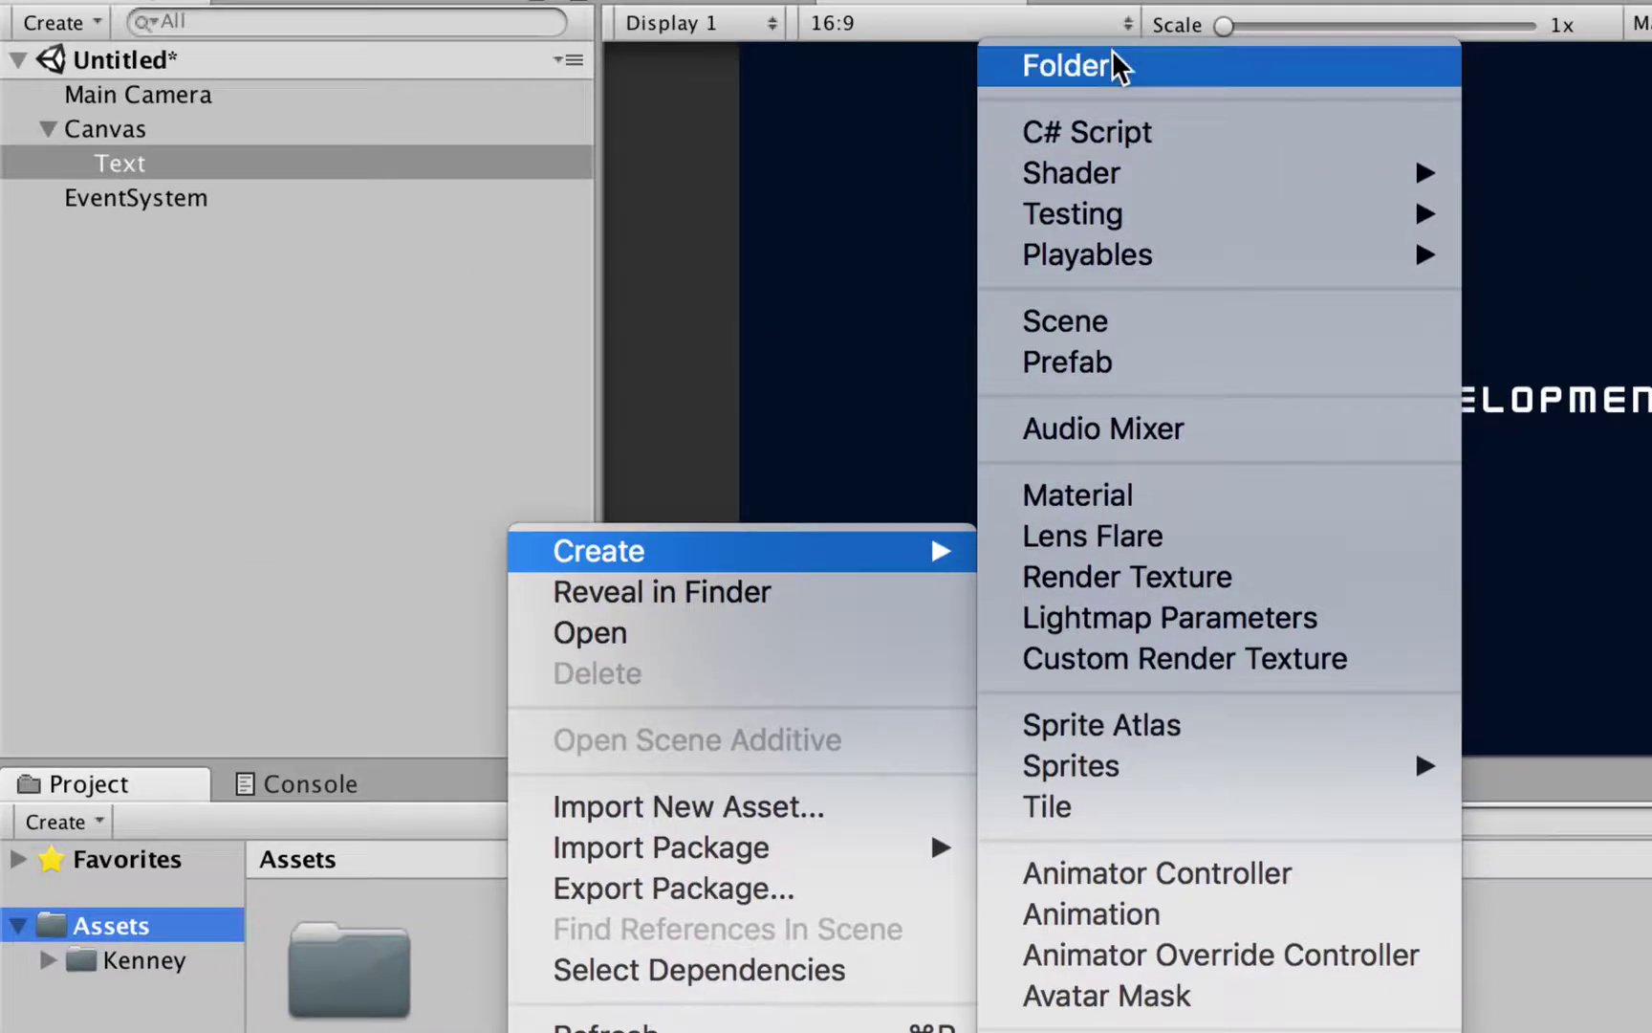
pyautogui.click(1023, 63)
pyautogui.write('Project')
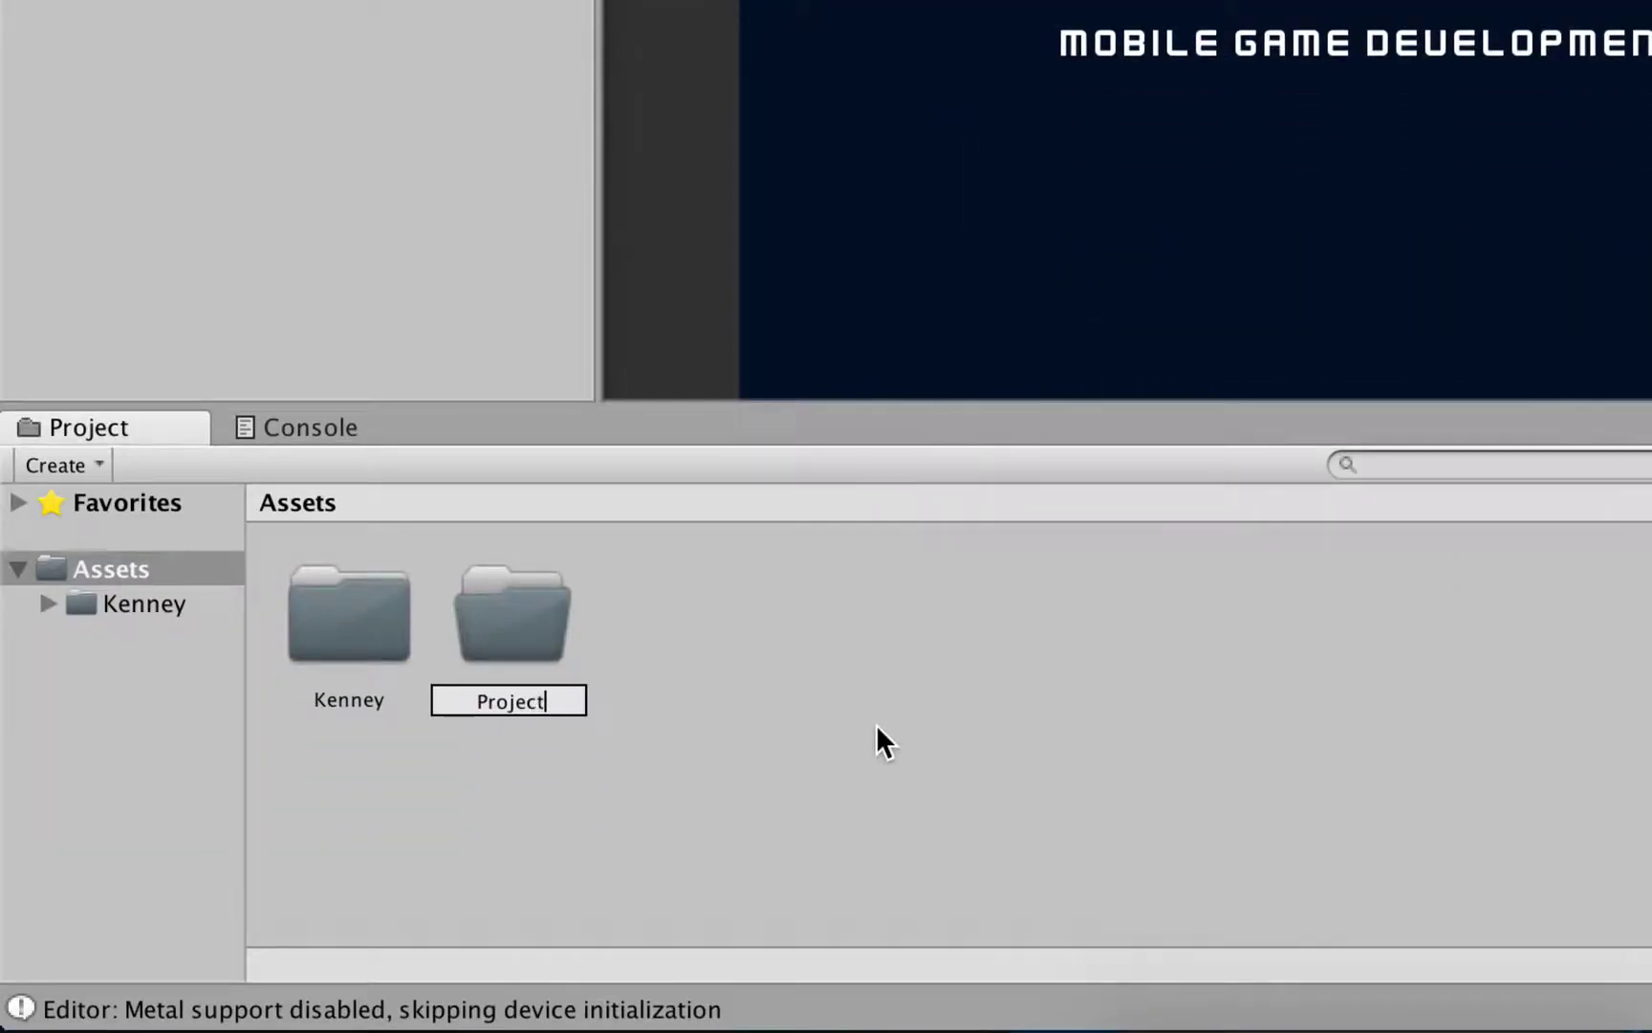
pyautogui.press('Return')
# Create a folder named Scenes inside the Project folder and open it
pyautogui.doubleClick(517, 598)
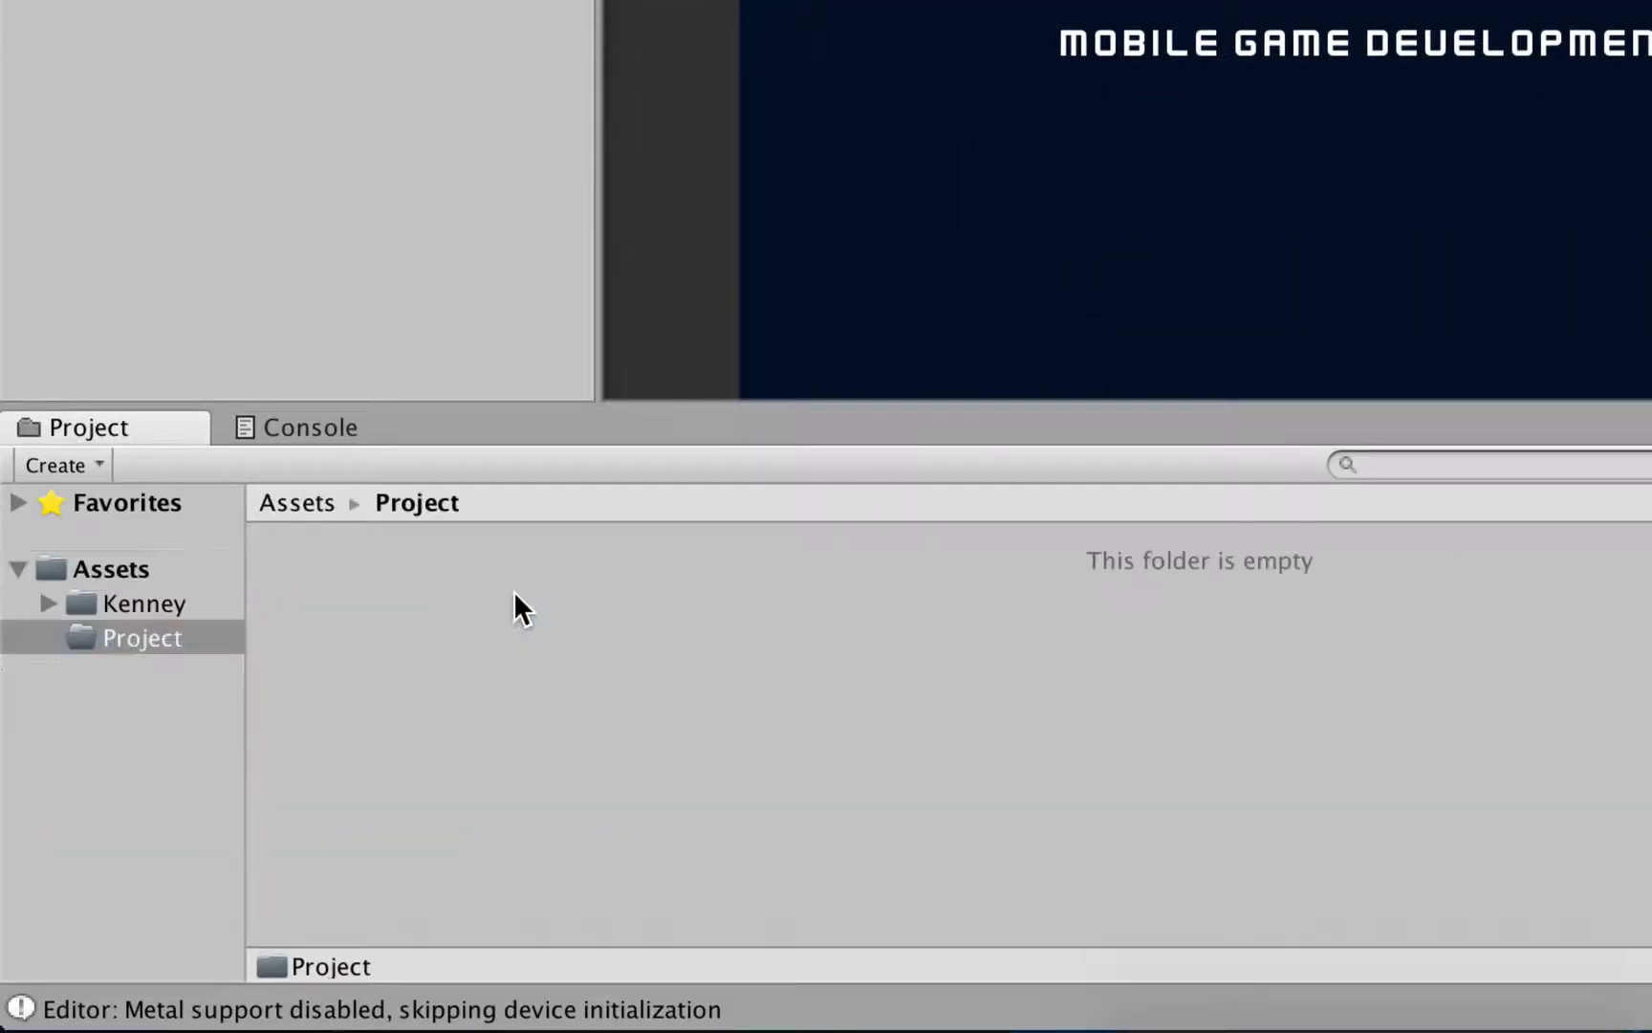
pyautogui.rightClick(447, 729)
pyautogui.moveTo(885, 192)
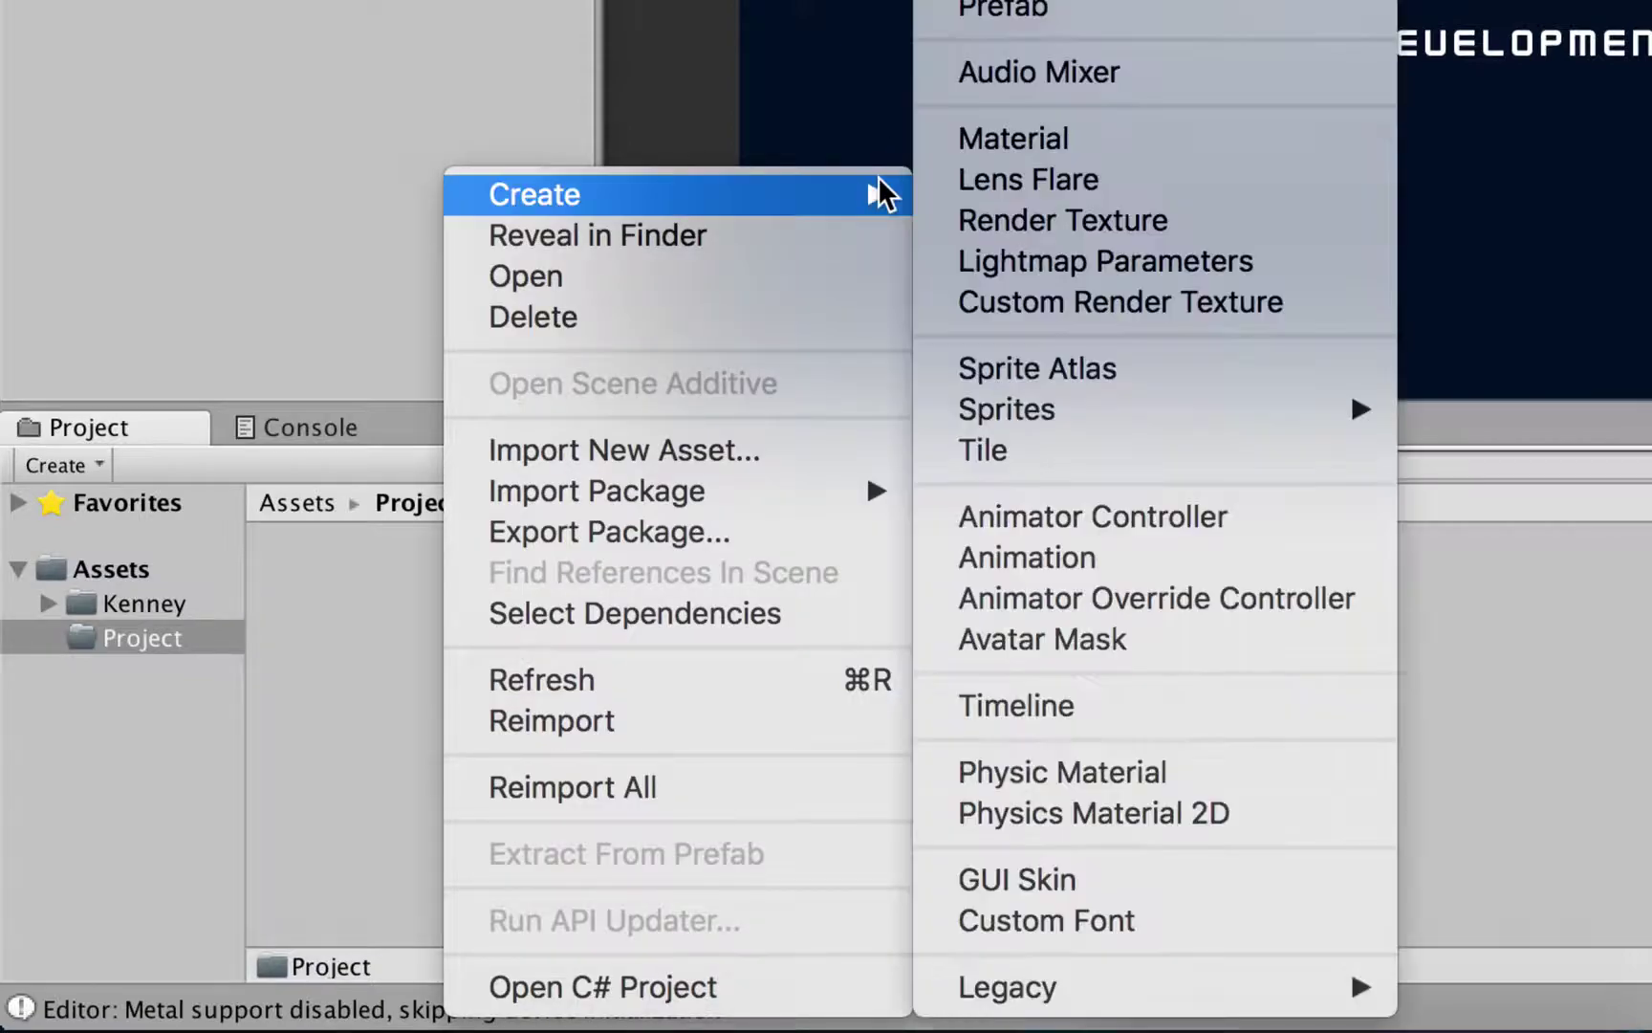
pyautogui.click(1076, 78)
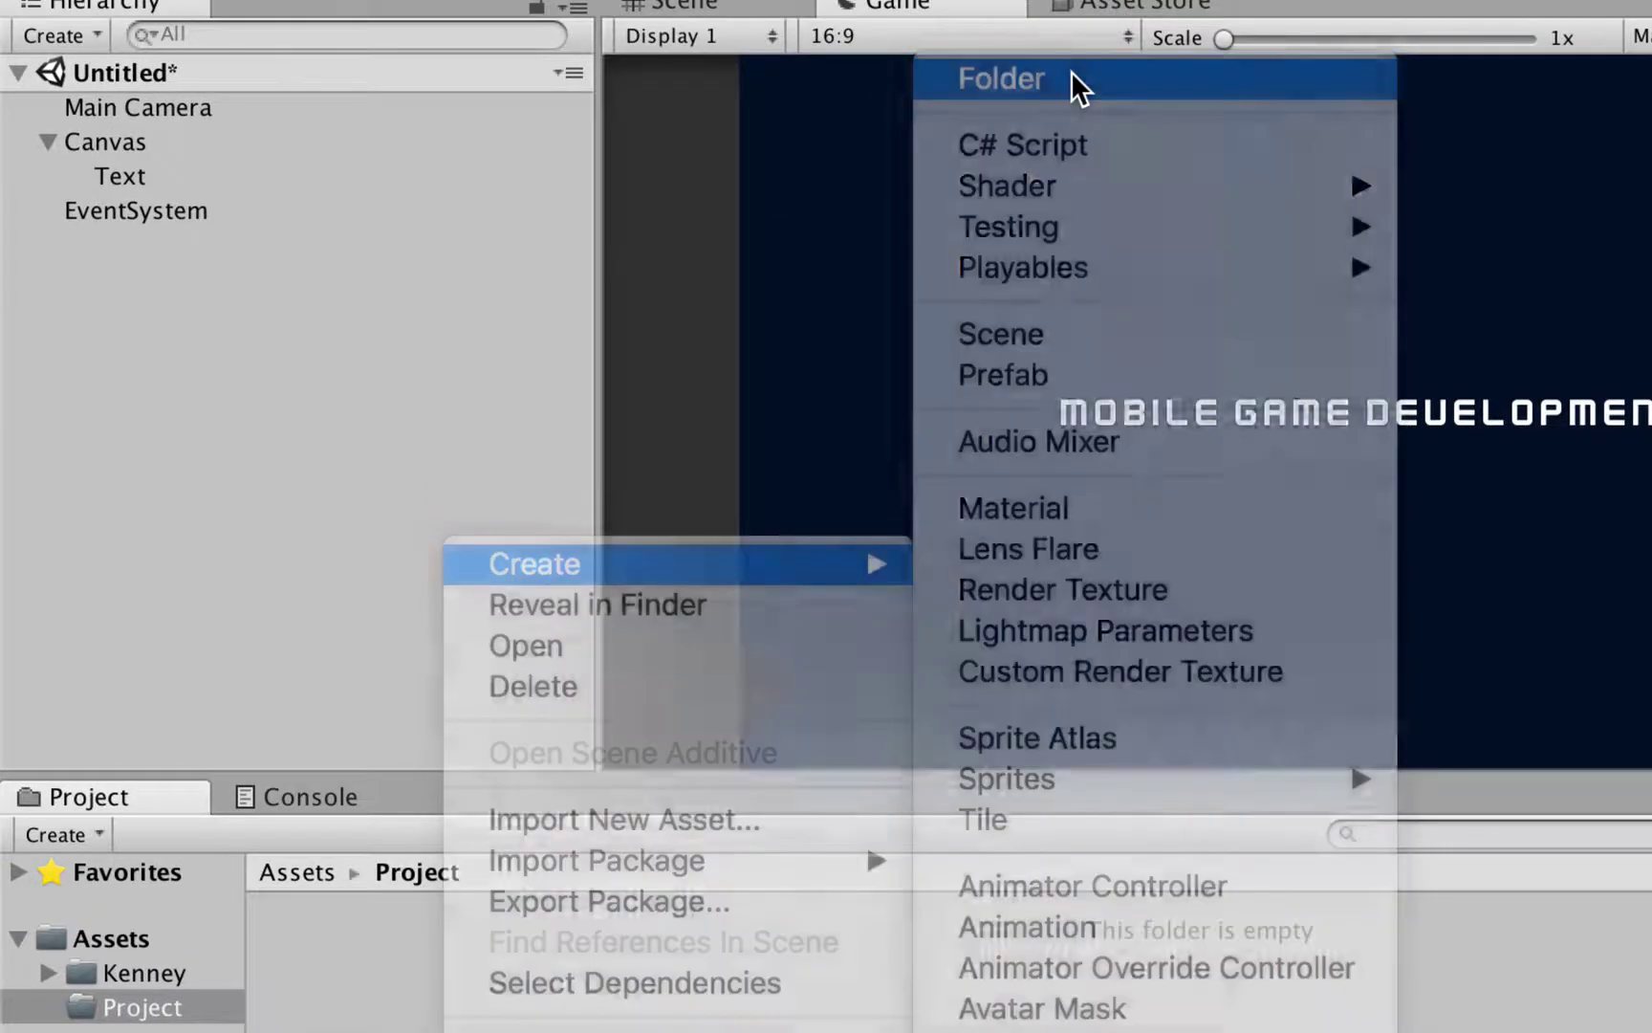
pyautogui.write('Scenes')
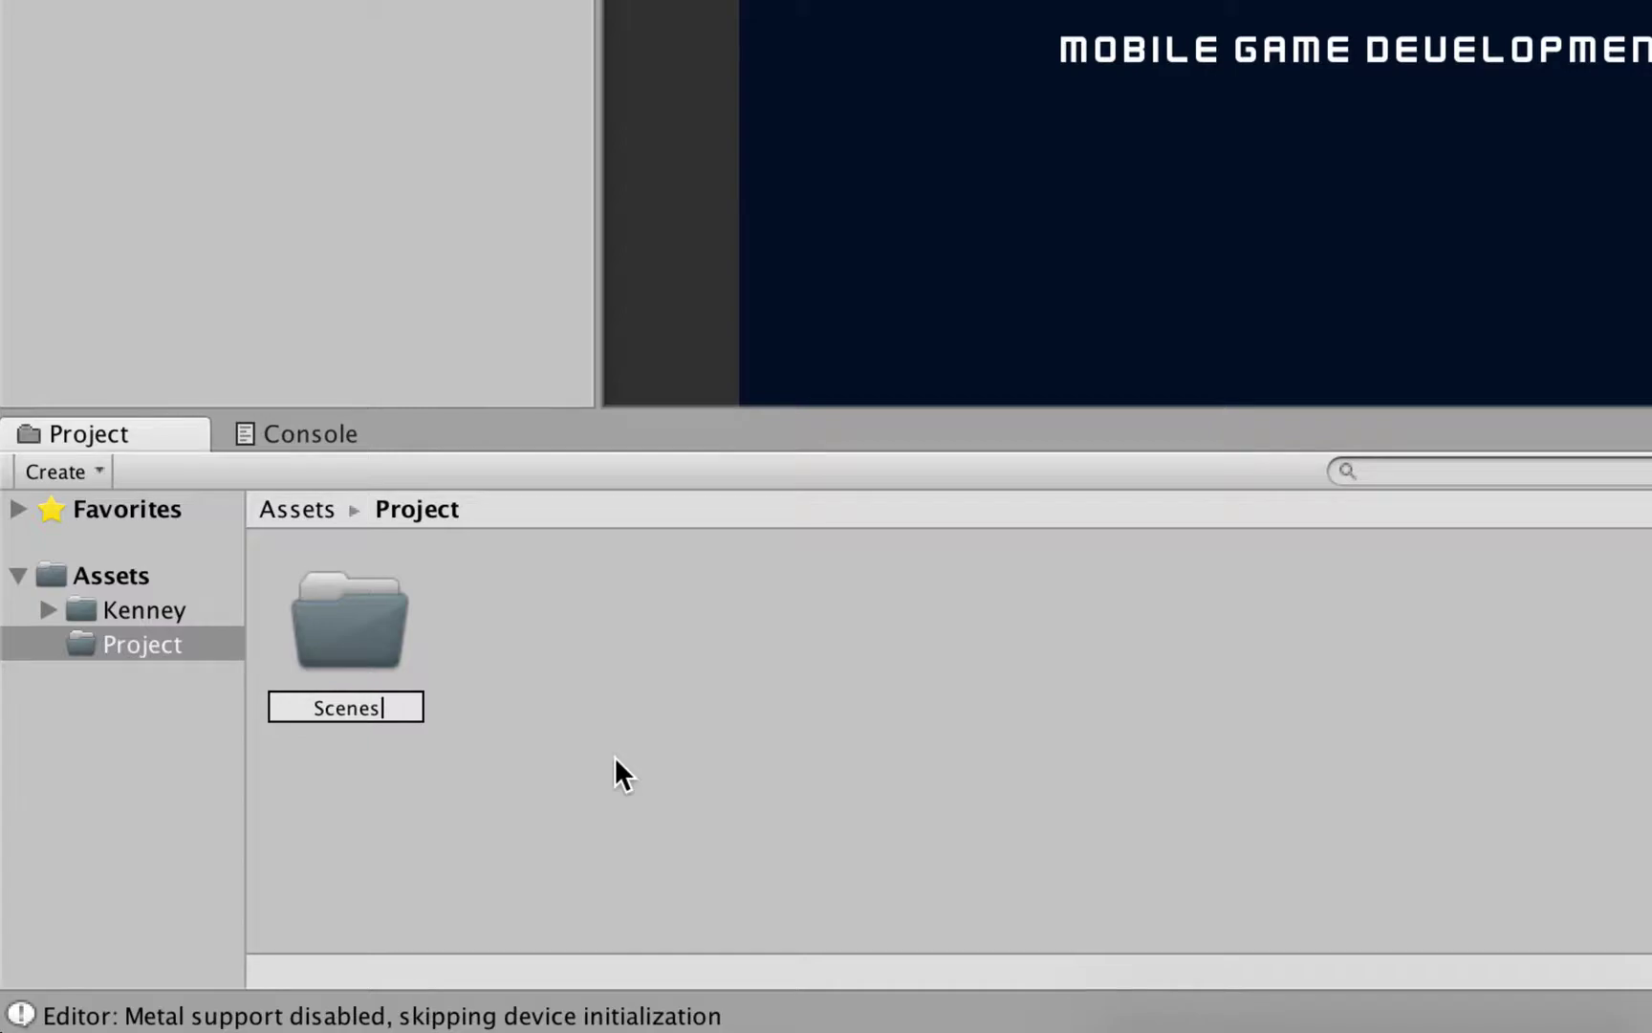
pyautogui.press('Return')
pyautogui.doubleClick(337, 617)
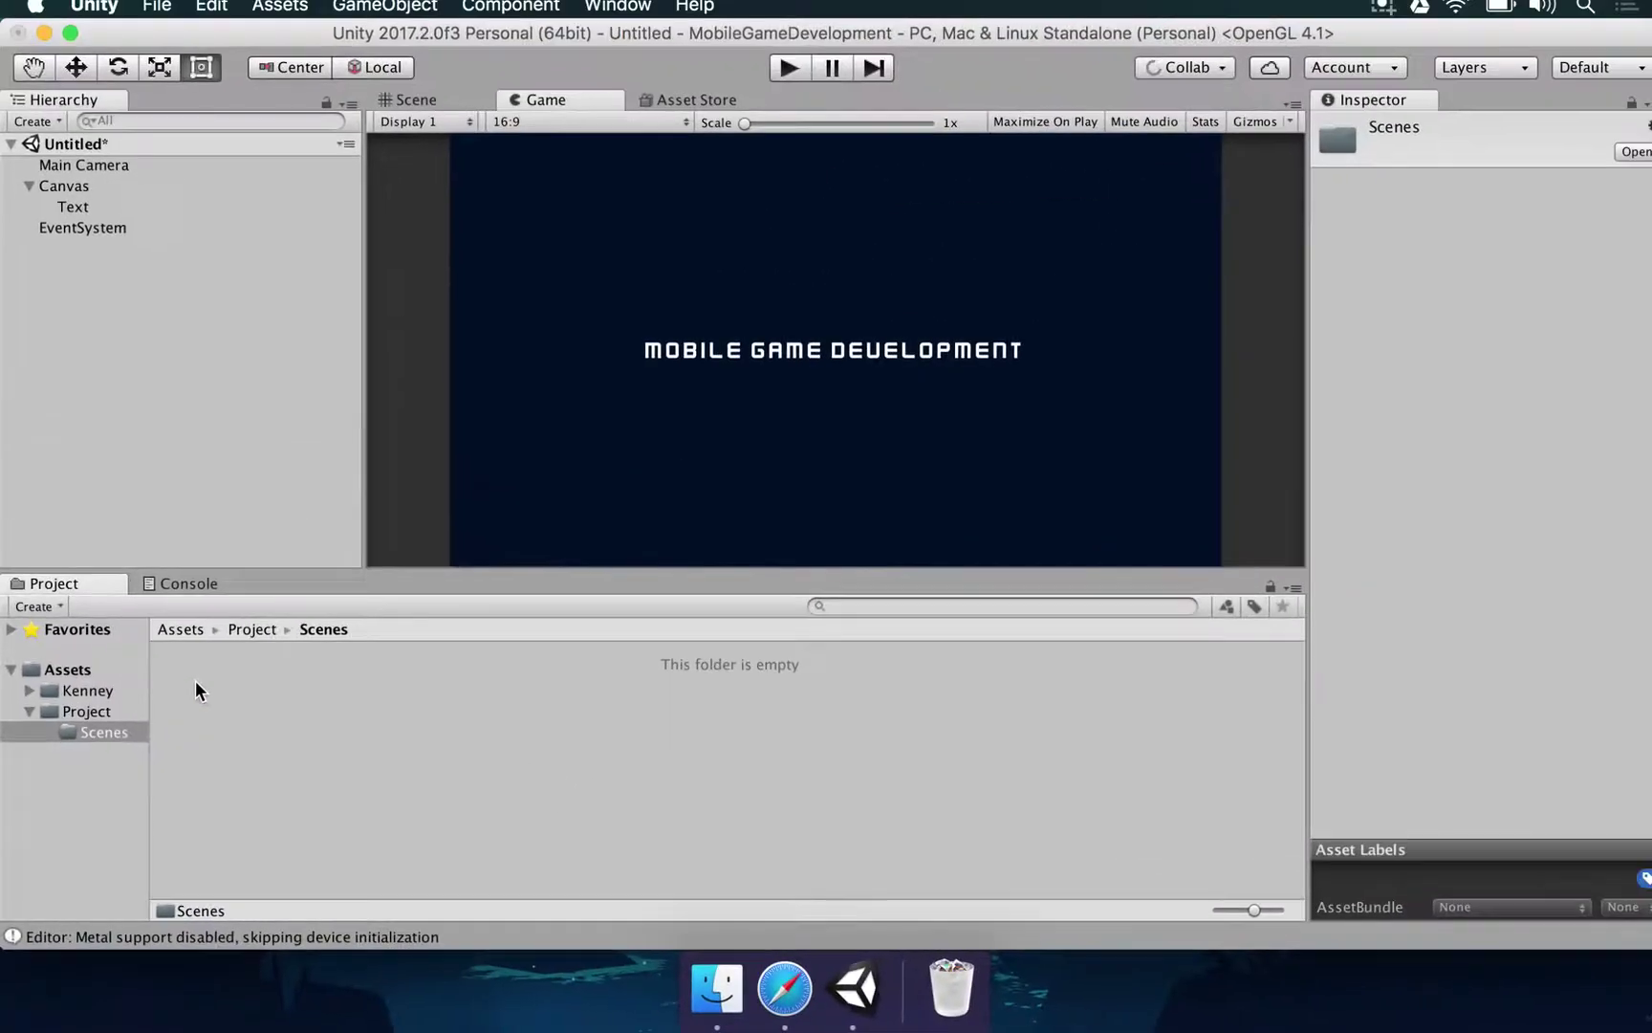
# Save the current scene as UI in the Assets/Project/Scenes folder
pyautogui.click(157, 15)
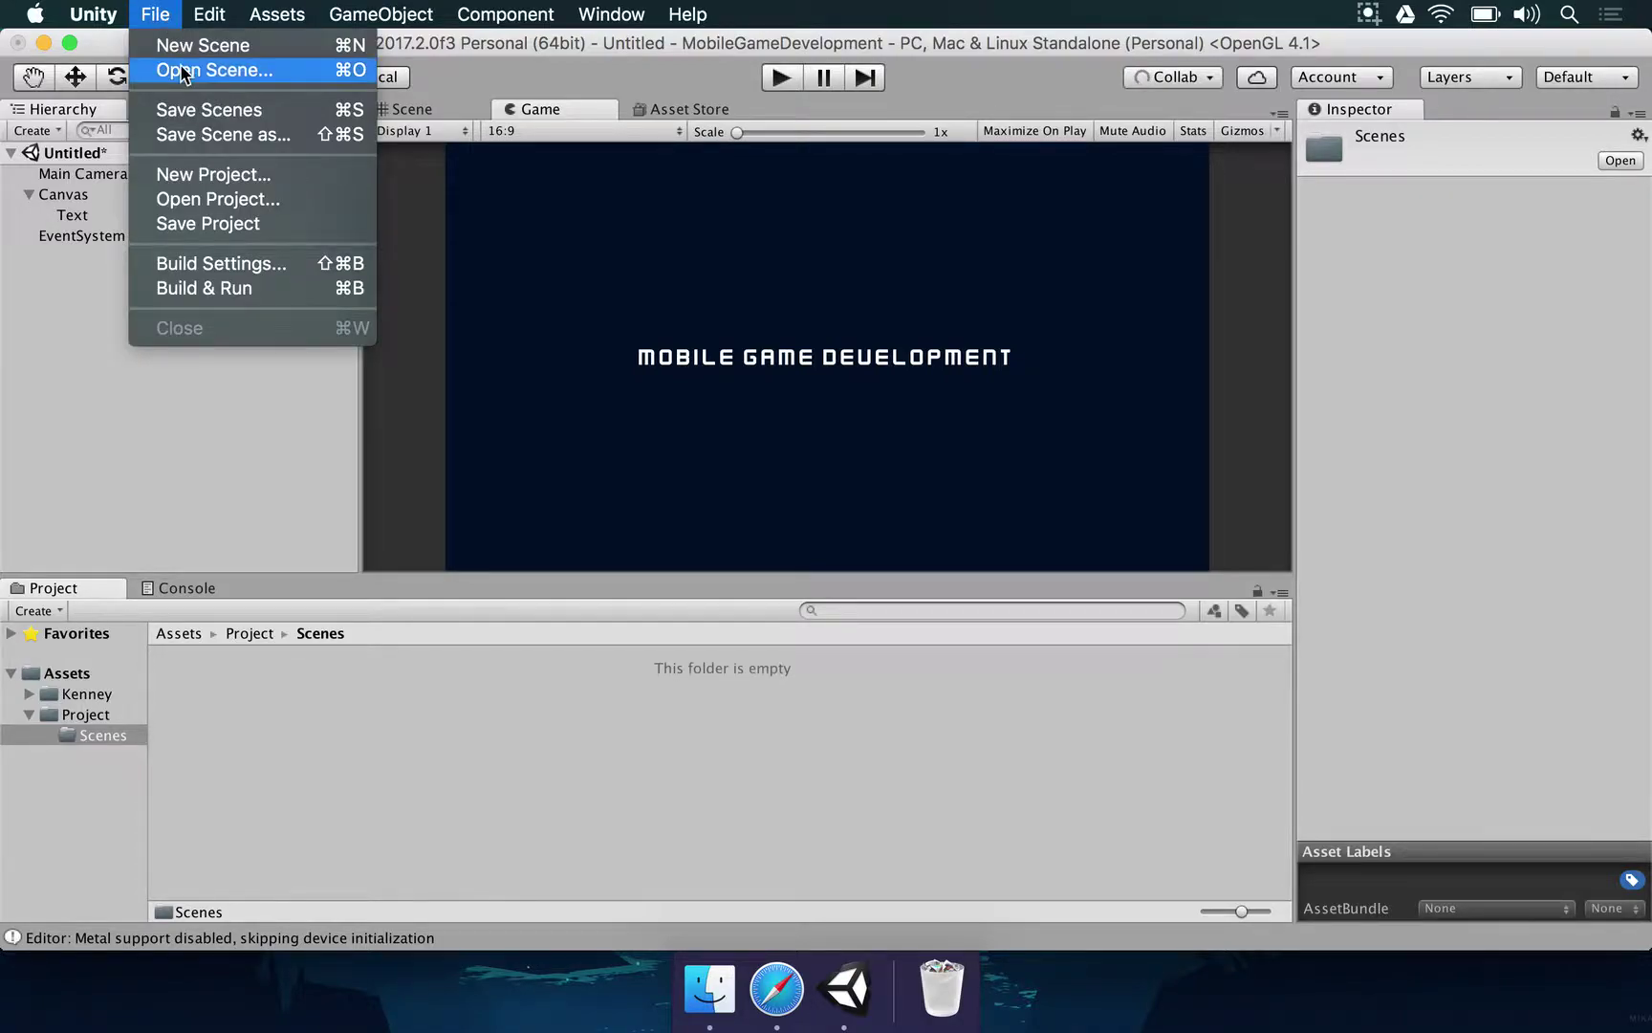
pyautogui.click(187, 111)
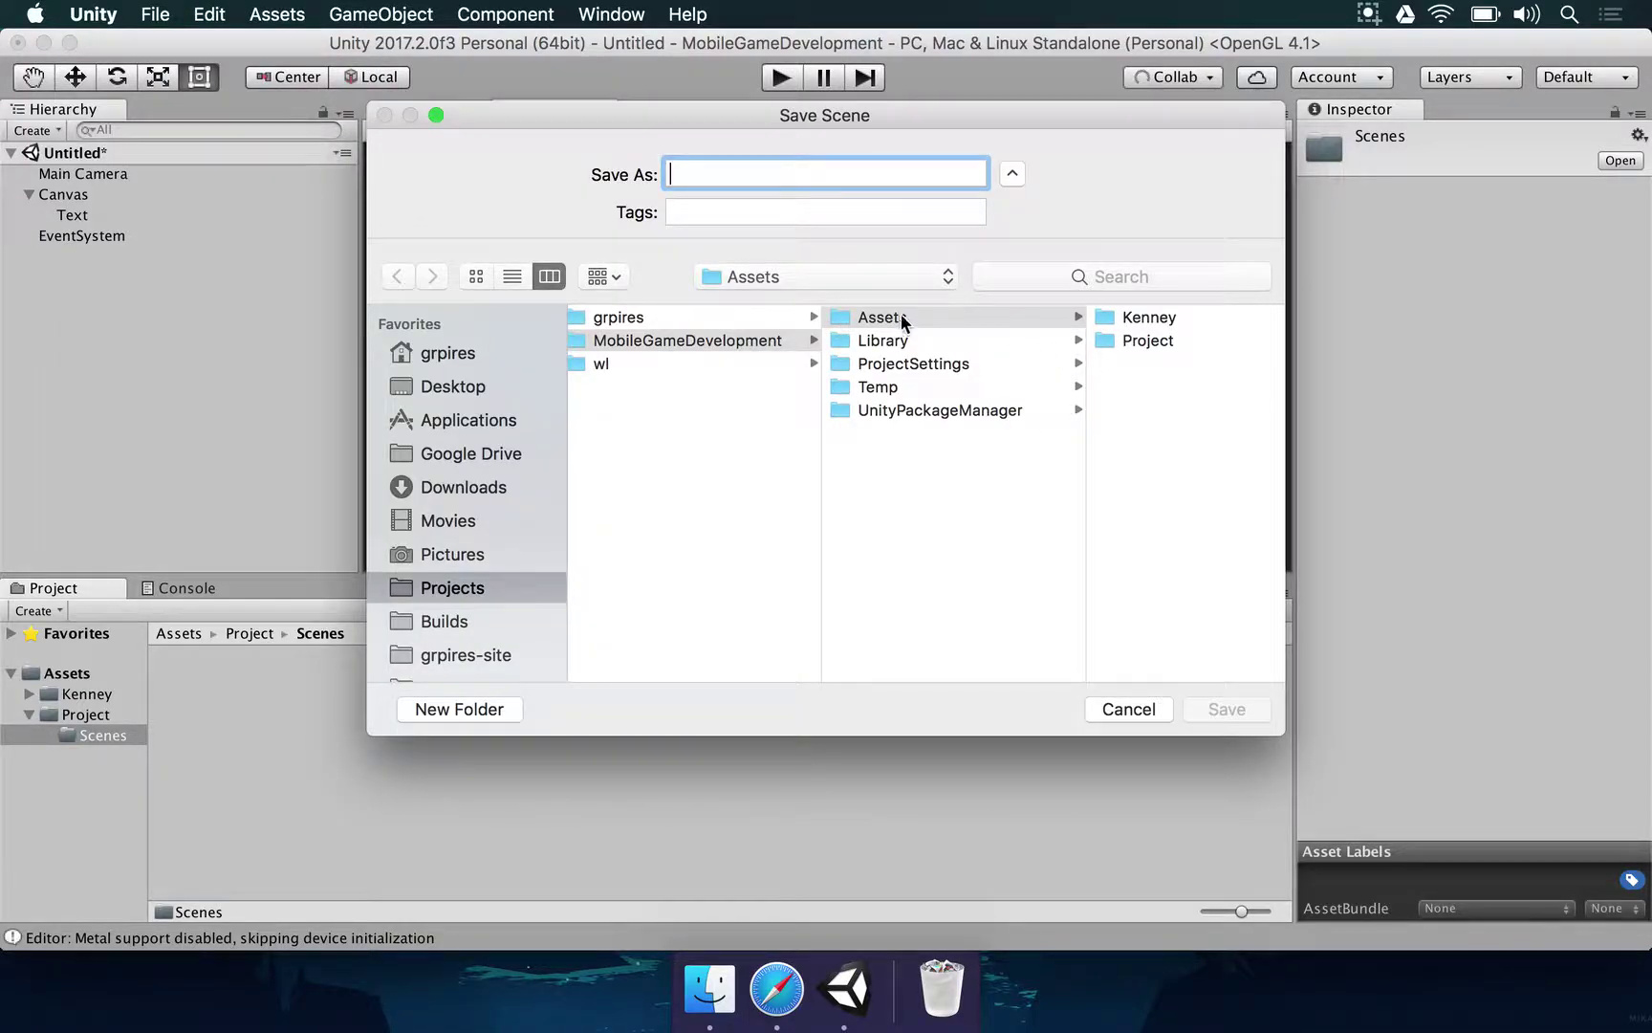
pyautogui.click(1140, 340)
pyautogui.click(1116, 318)
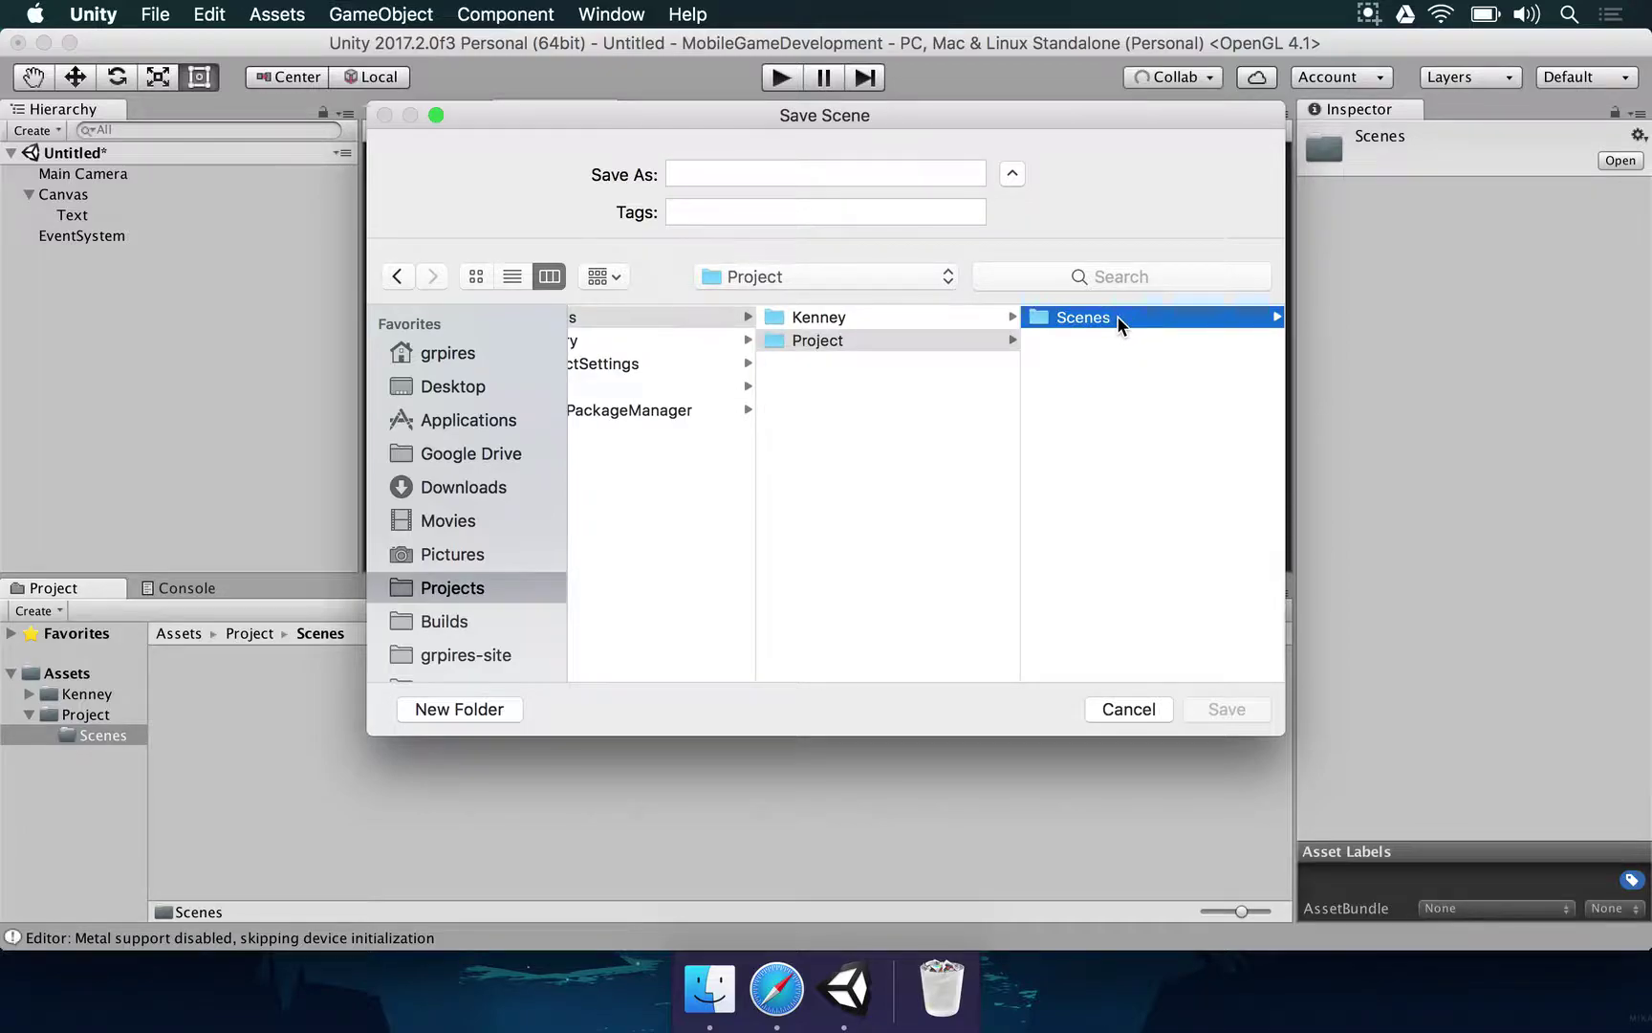
pyautogui.click(732, 169)
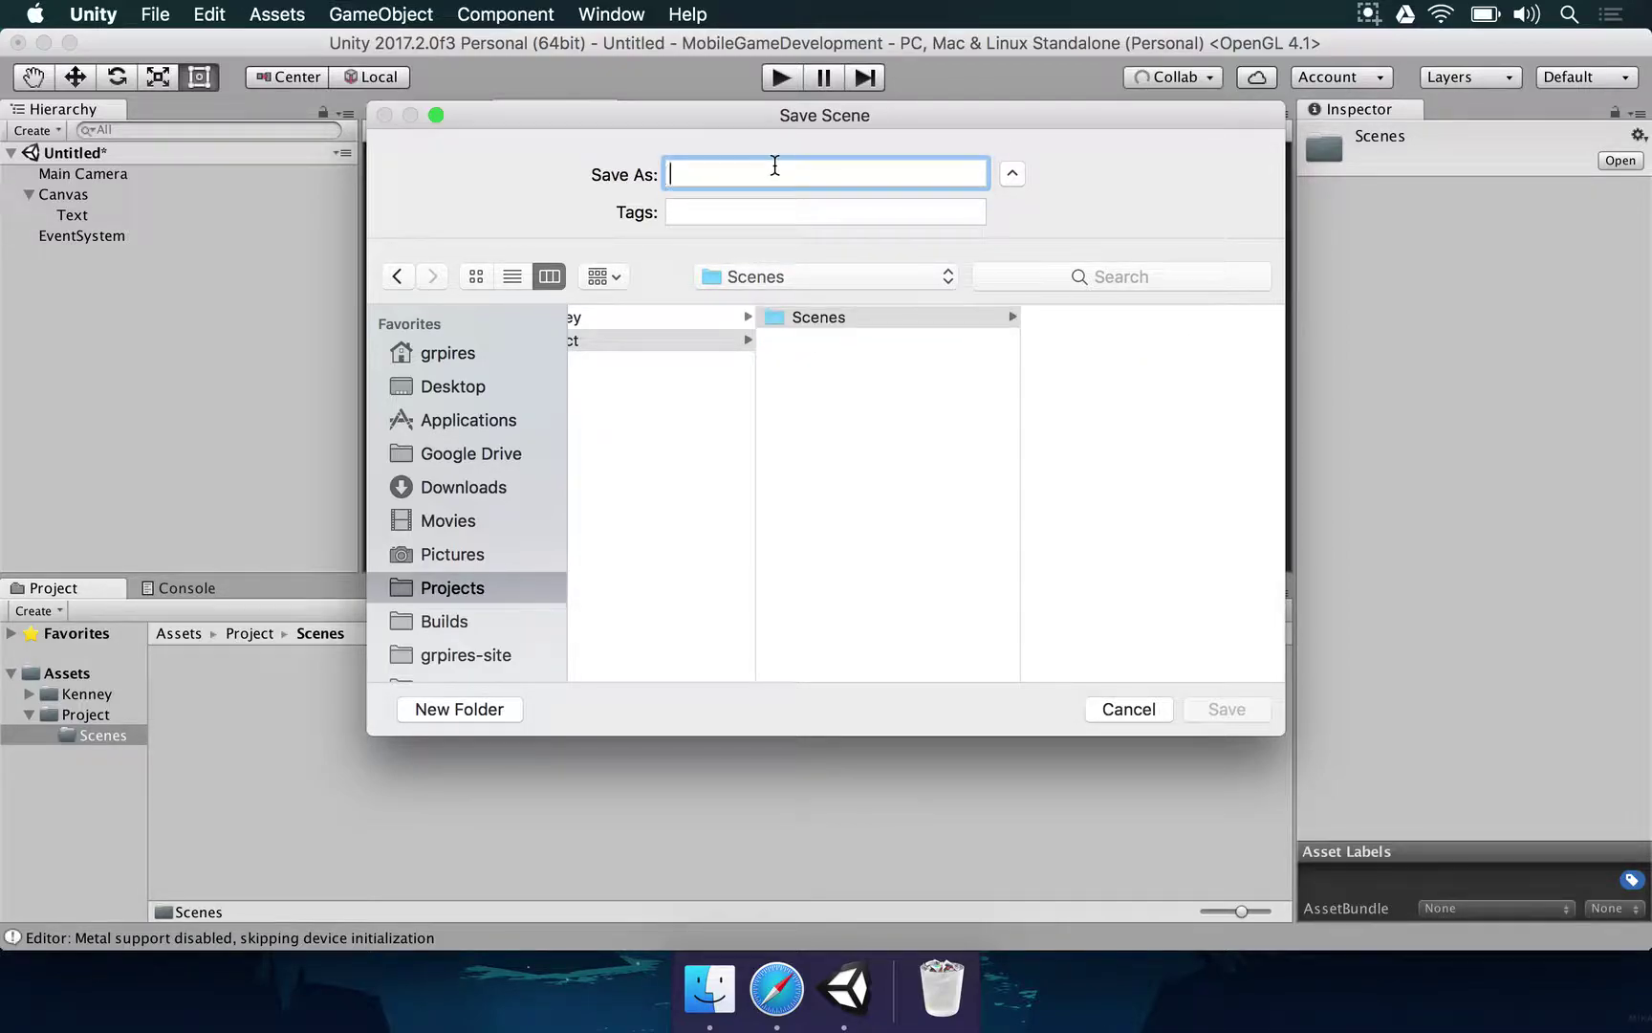
pyautogui.write('UI')
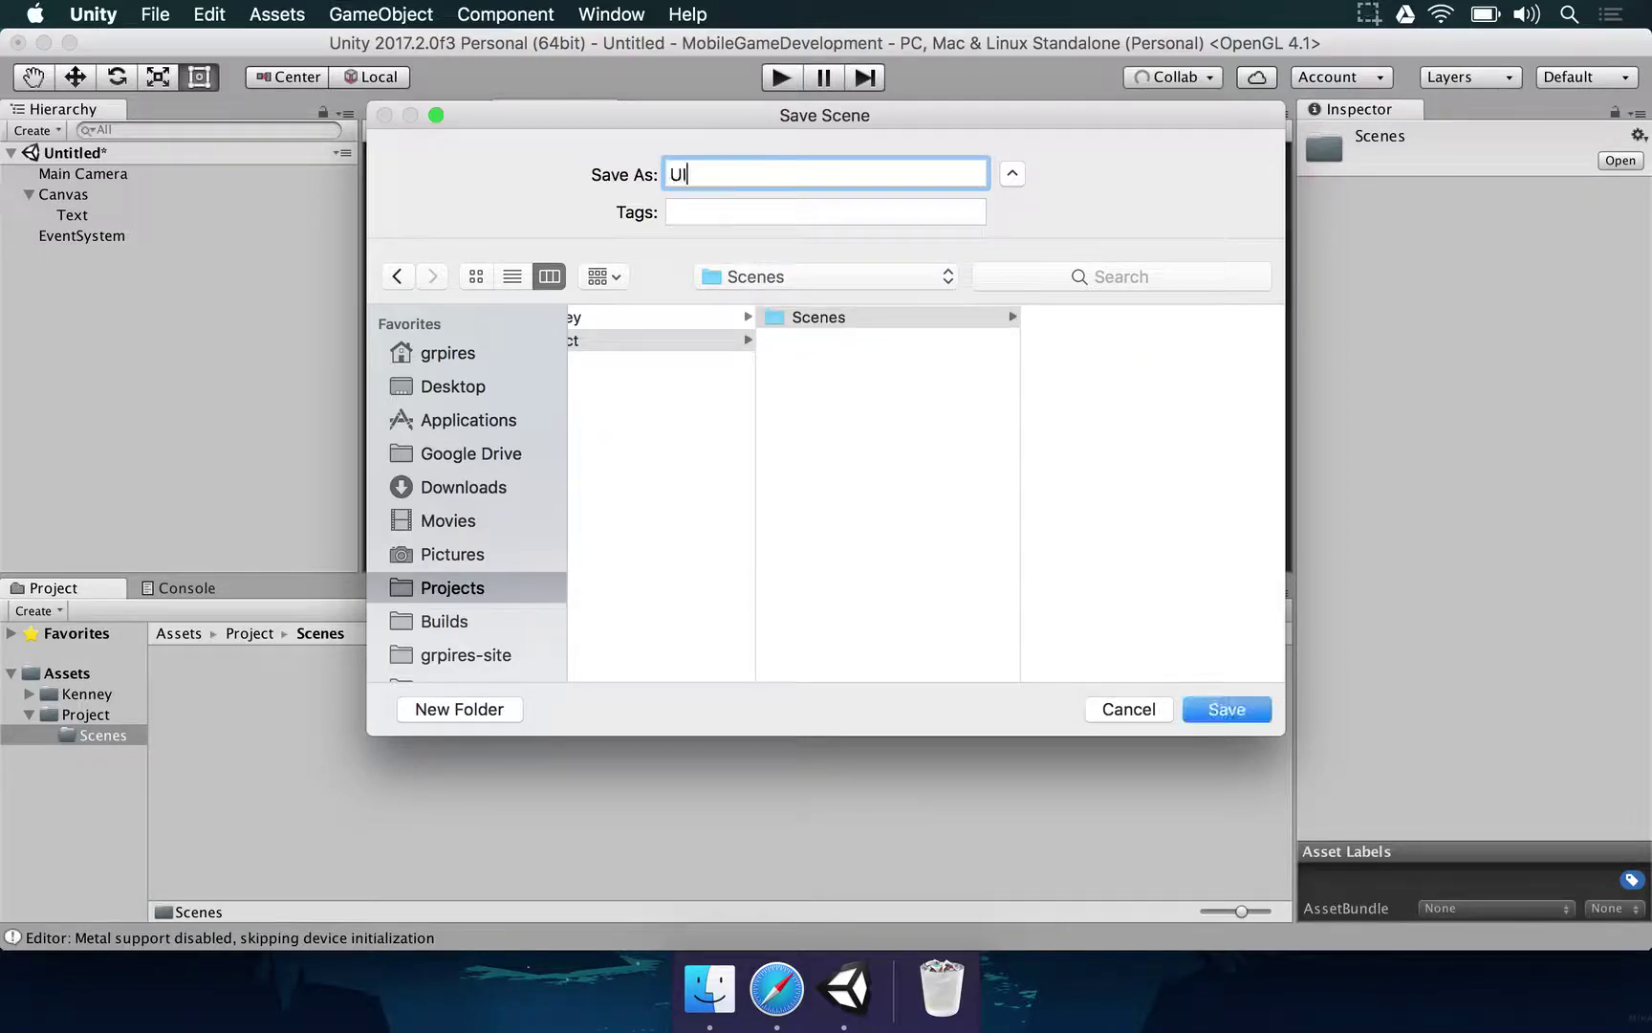
pyautogui.click(1209, 709)
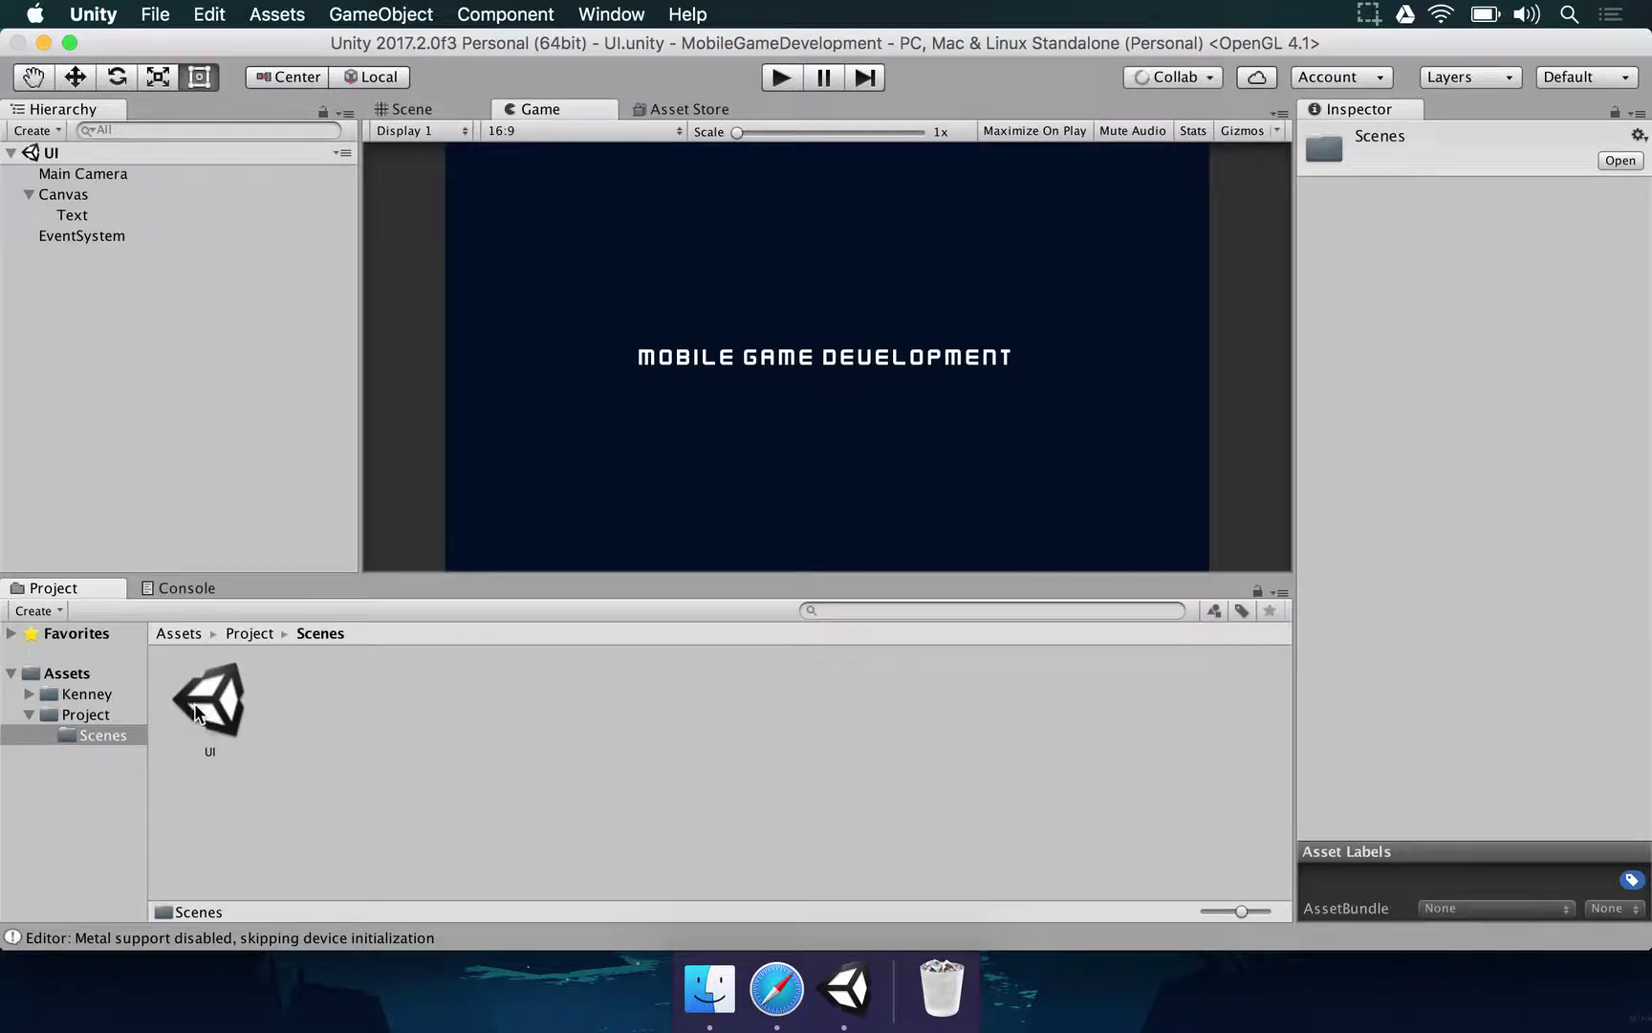
# Collapse the Project folder in the asset tree and return to the Assets root with nothing selected
pyautogui.click(29, 714)
pyautogui.click(65, 674)
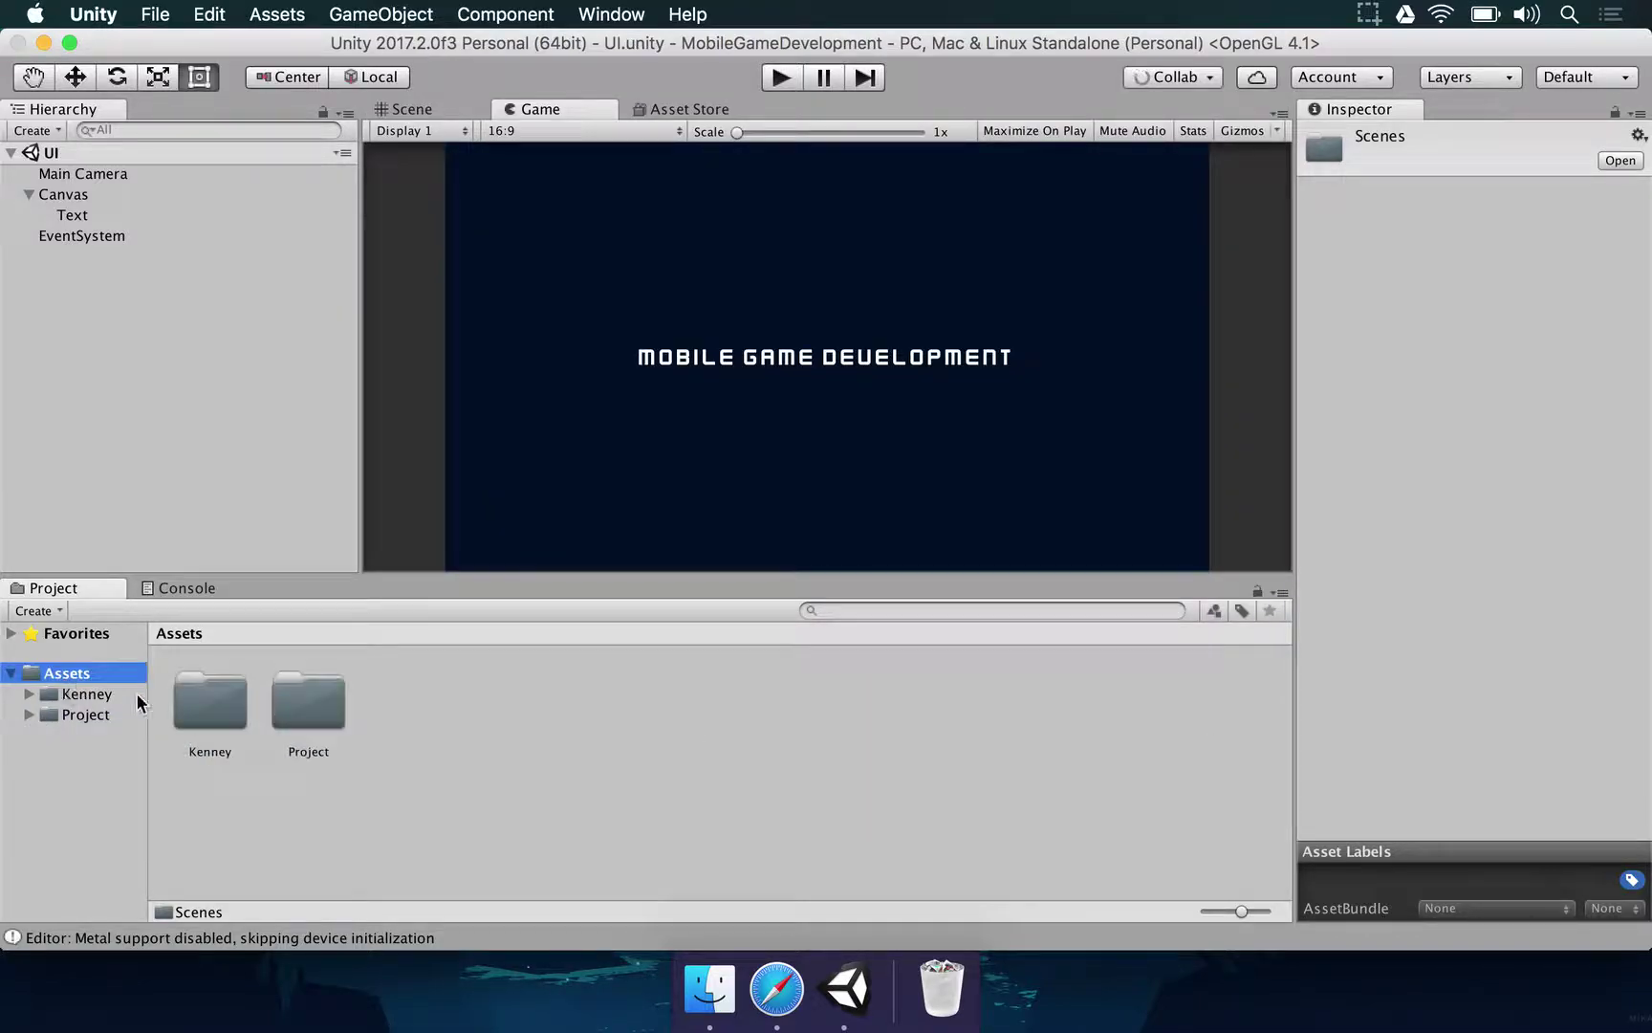
pyautogui.click(366, 864)
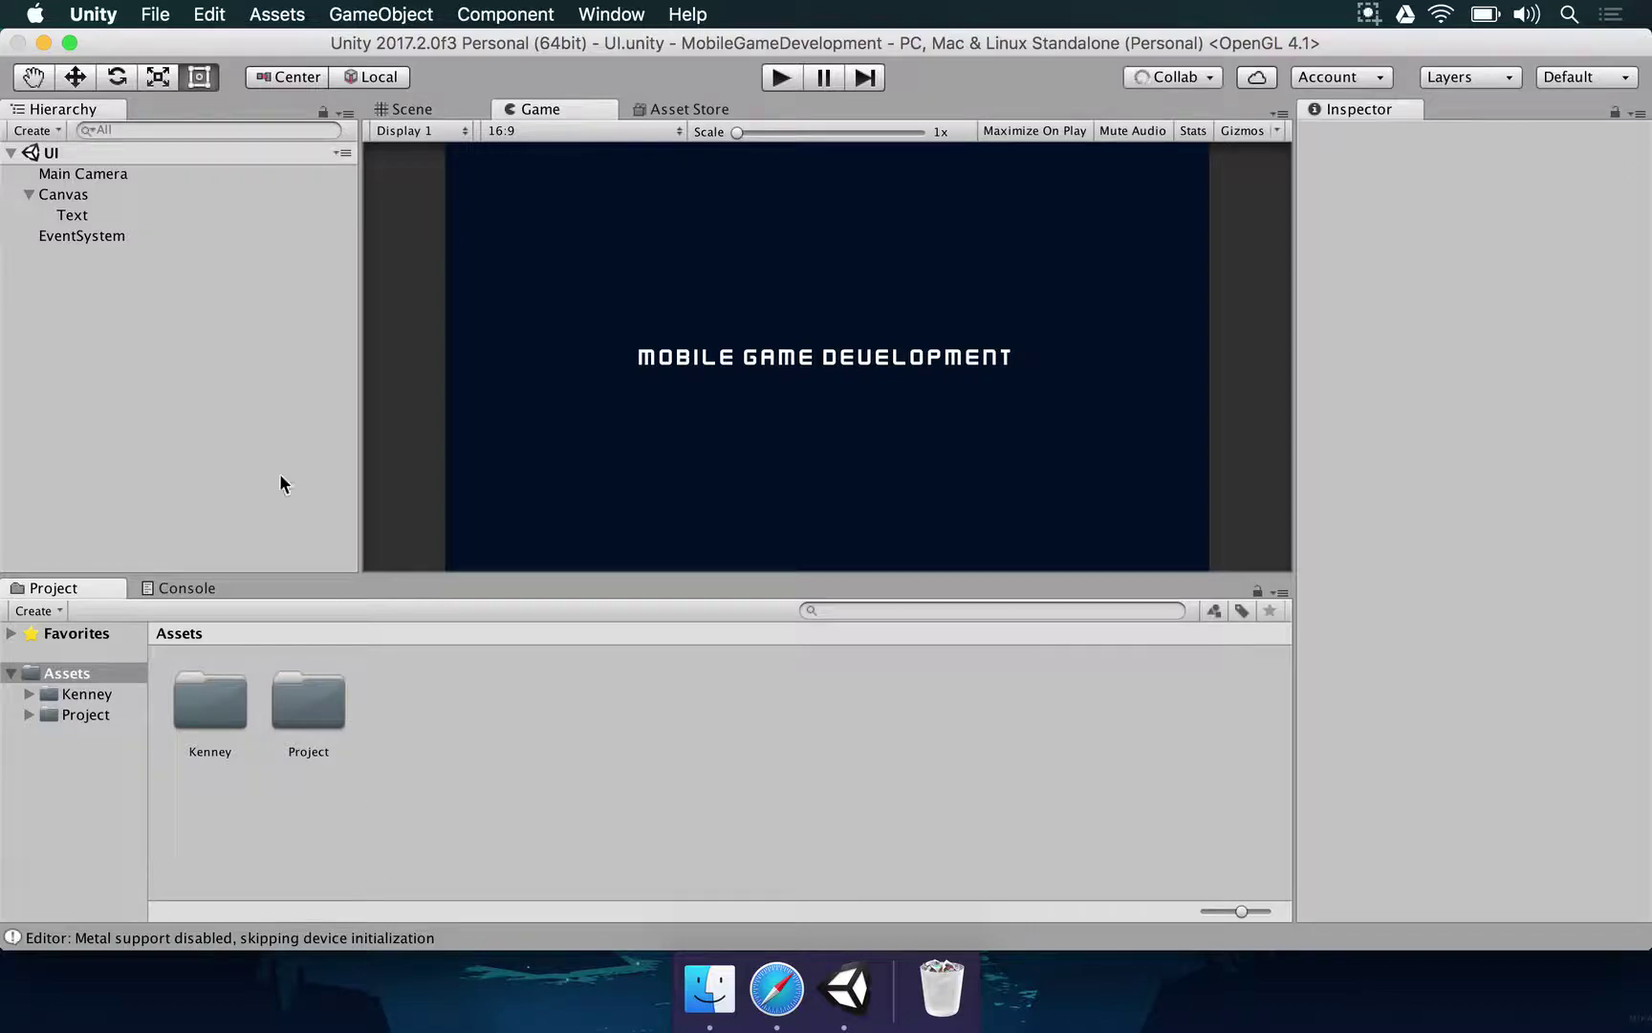